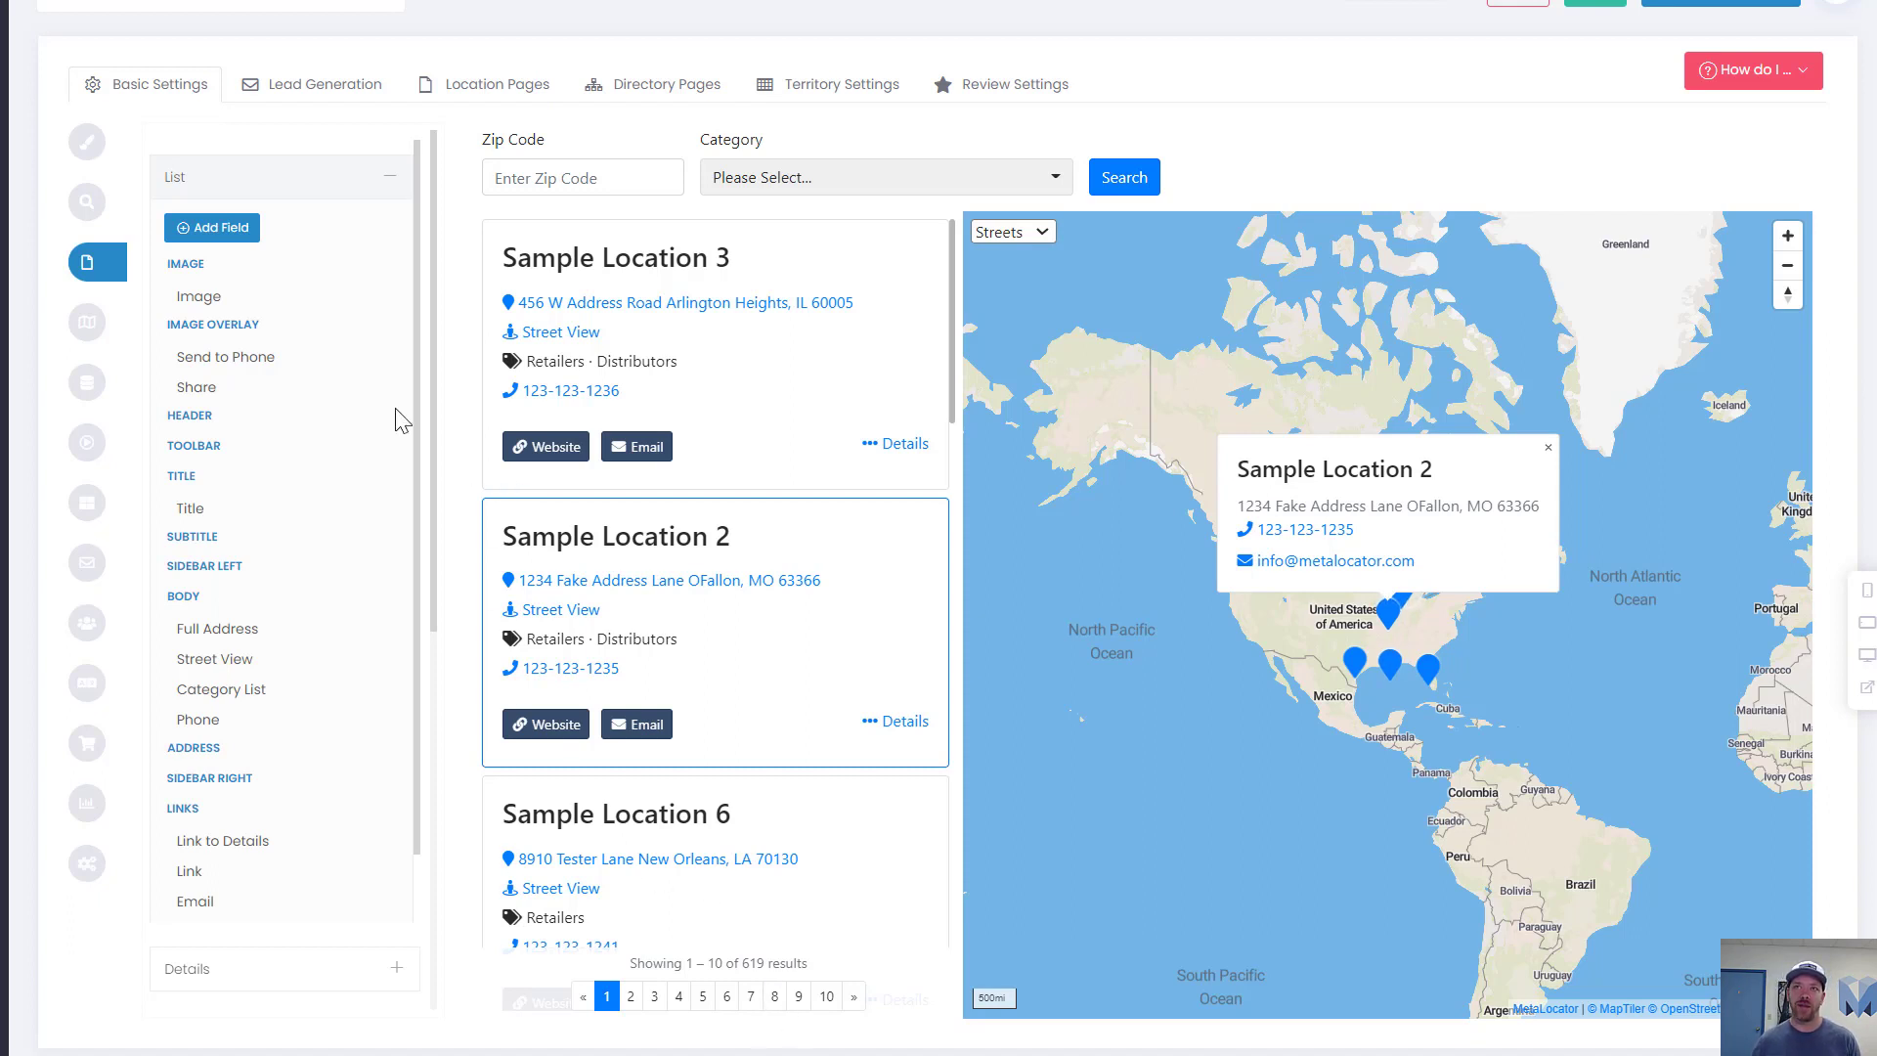
- Collapse the List layout settings, browse the result cards, and view the details of Sample Location 2 before closing them
click(281, 192)
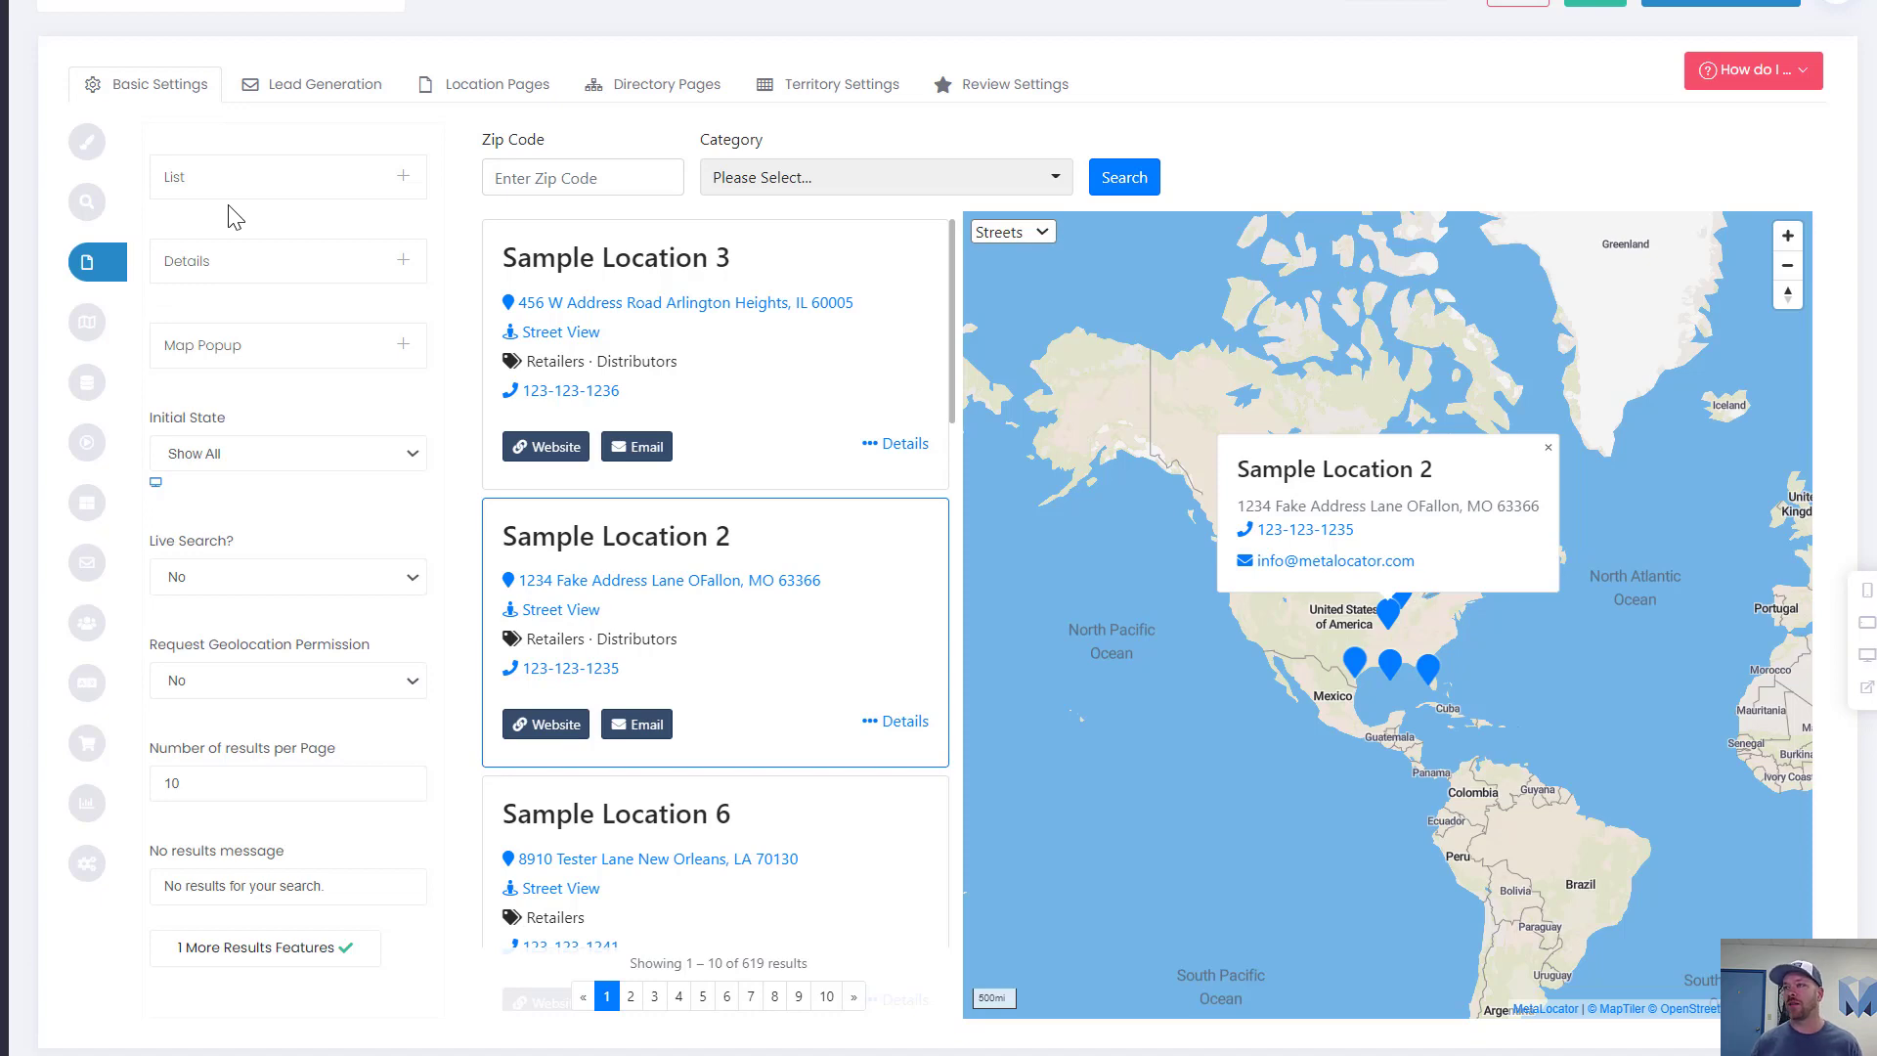
scroll(720, 411, down, 8)
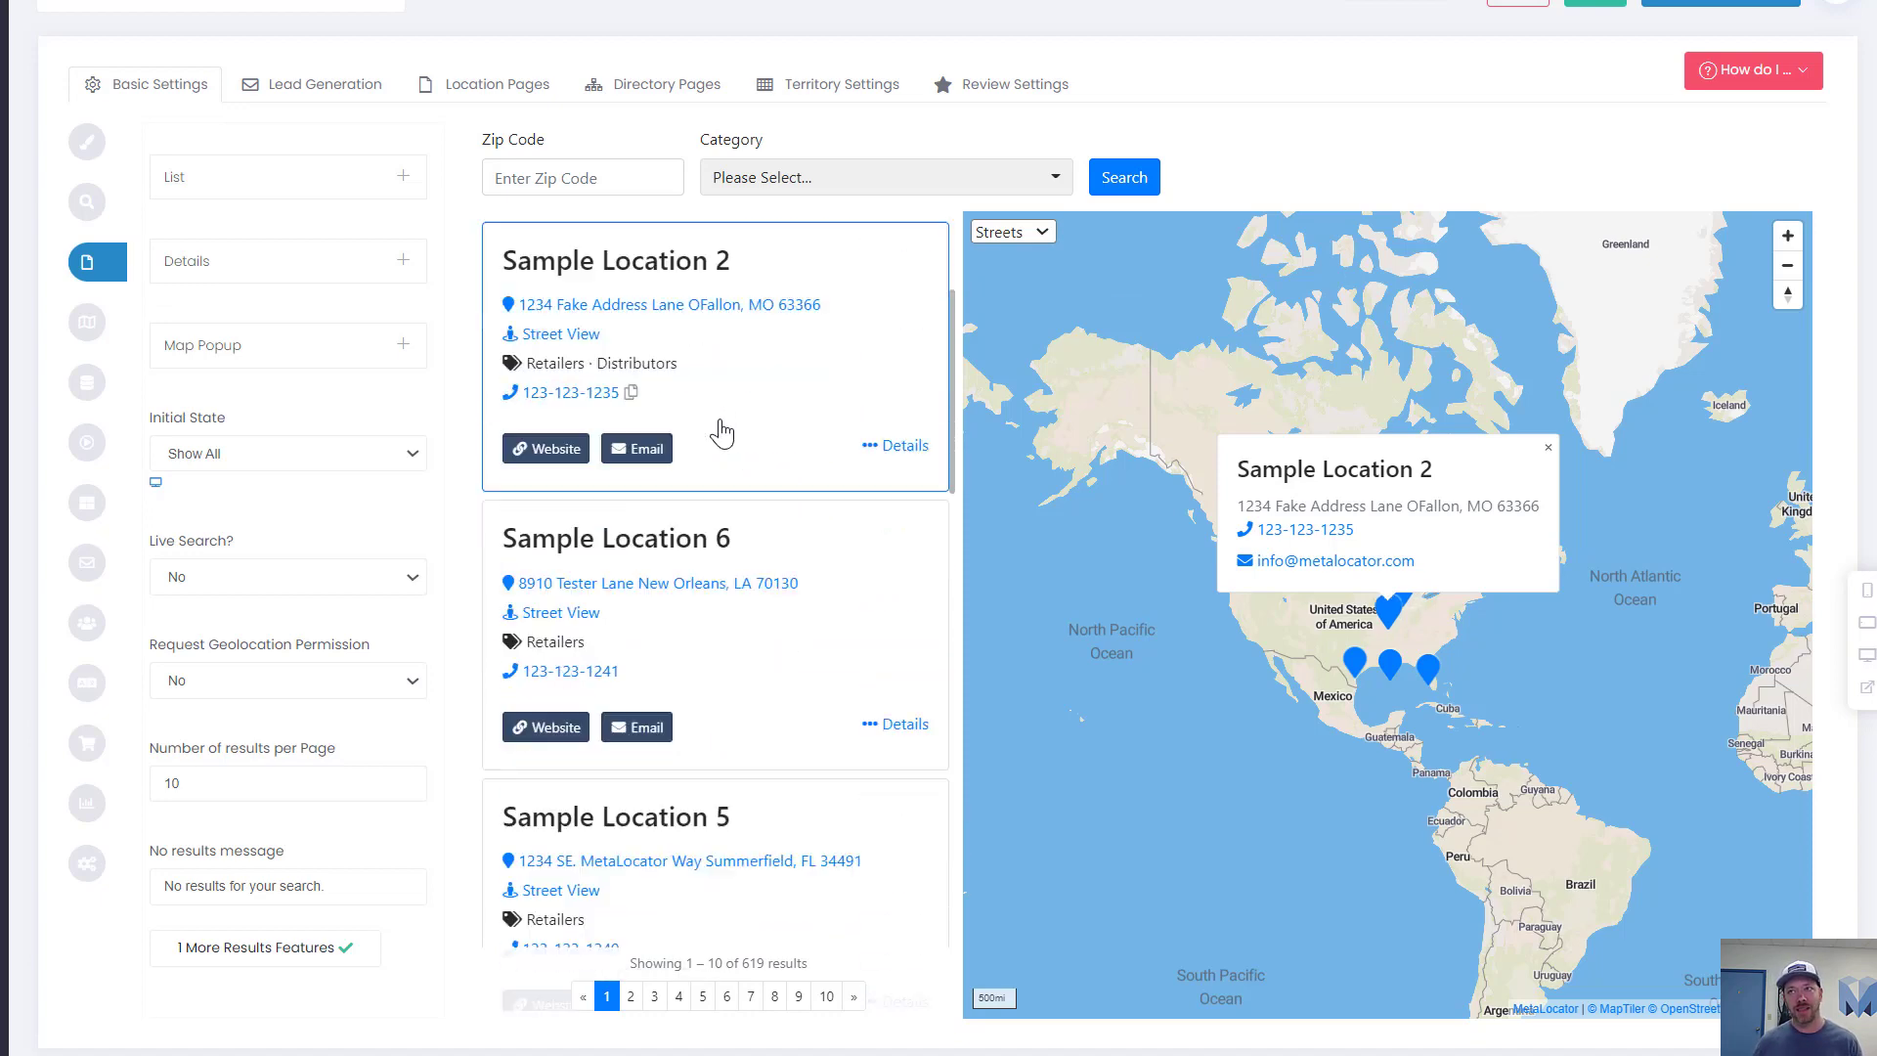
scroll(724, 452, up, 8)
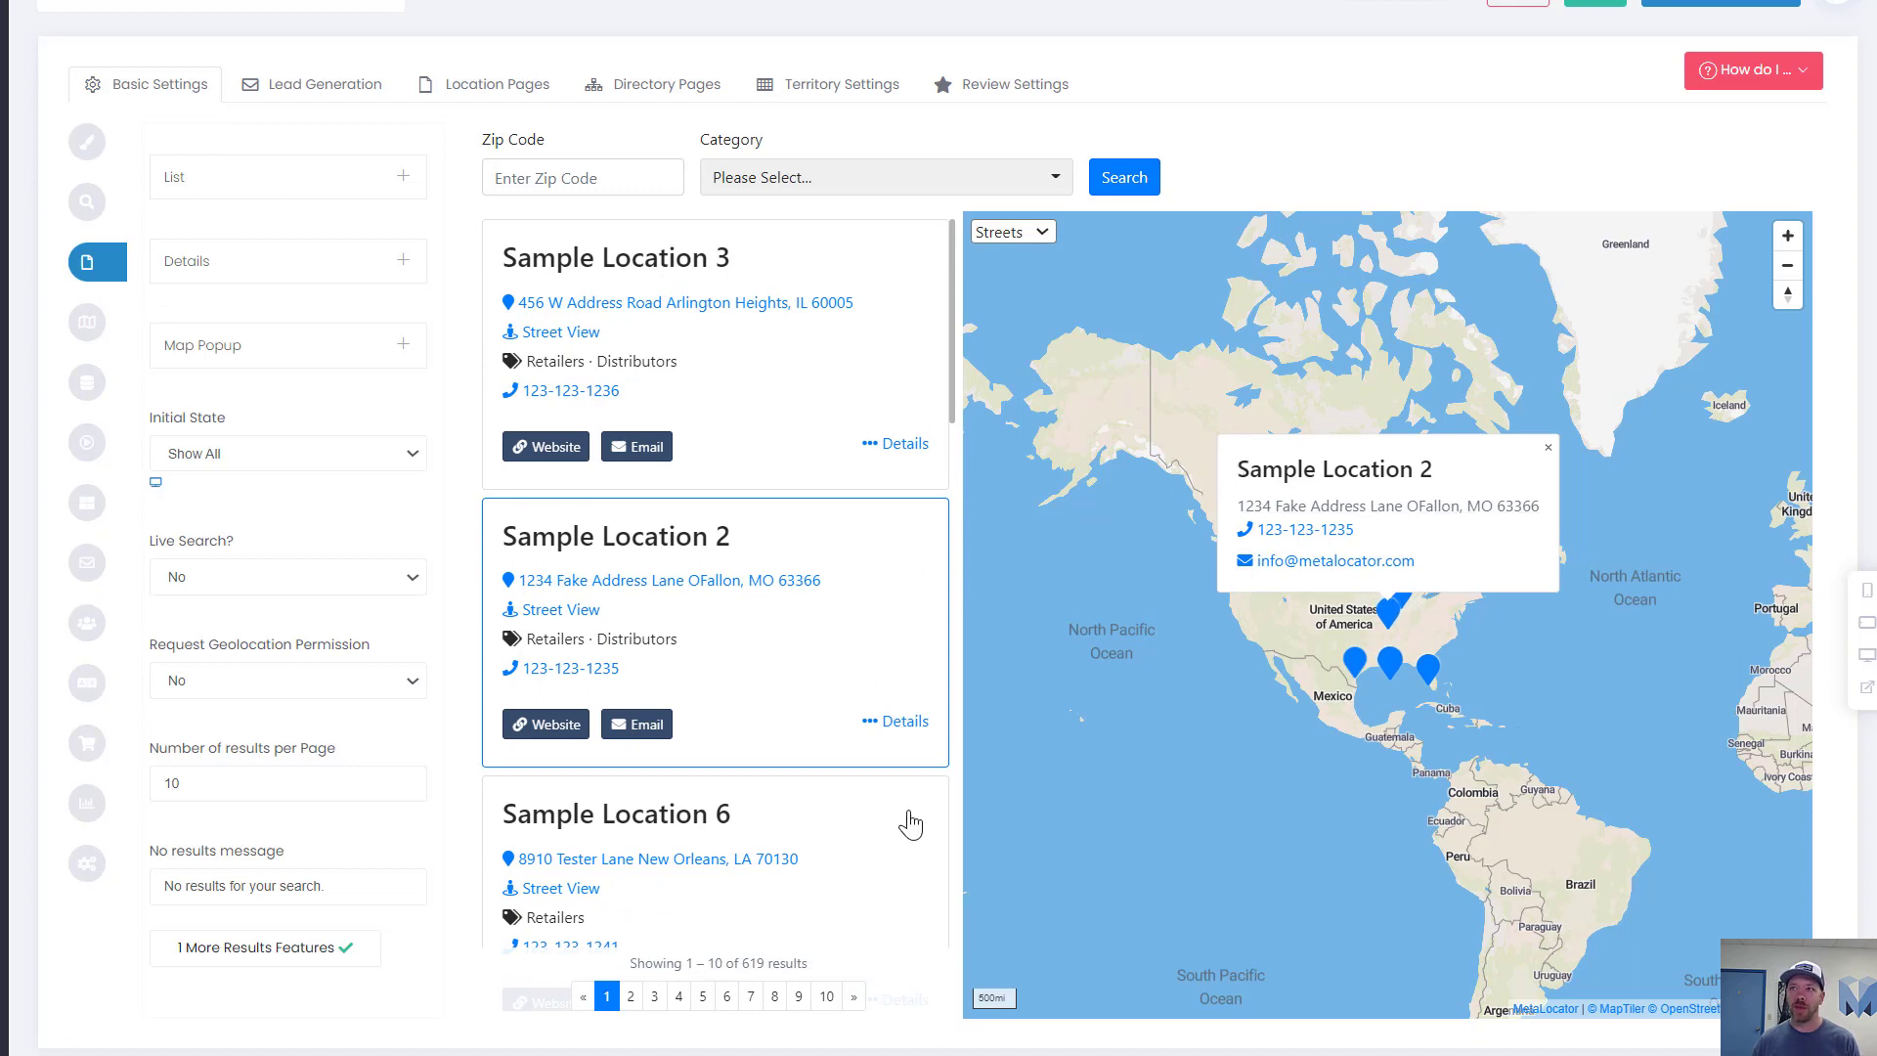
click(905, 735)
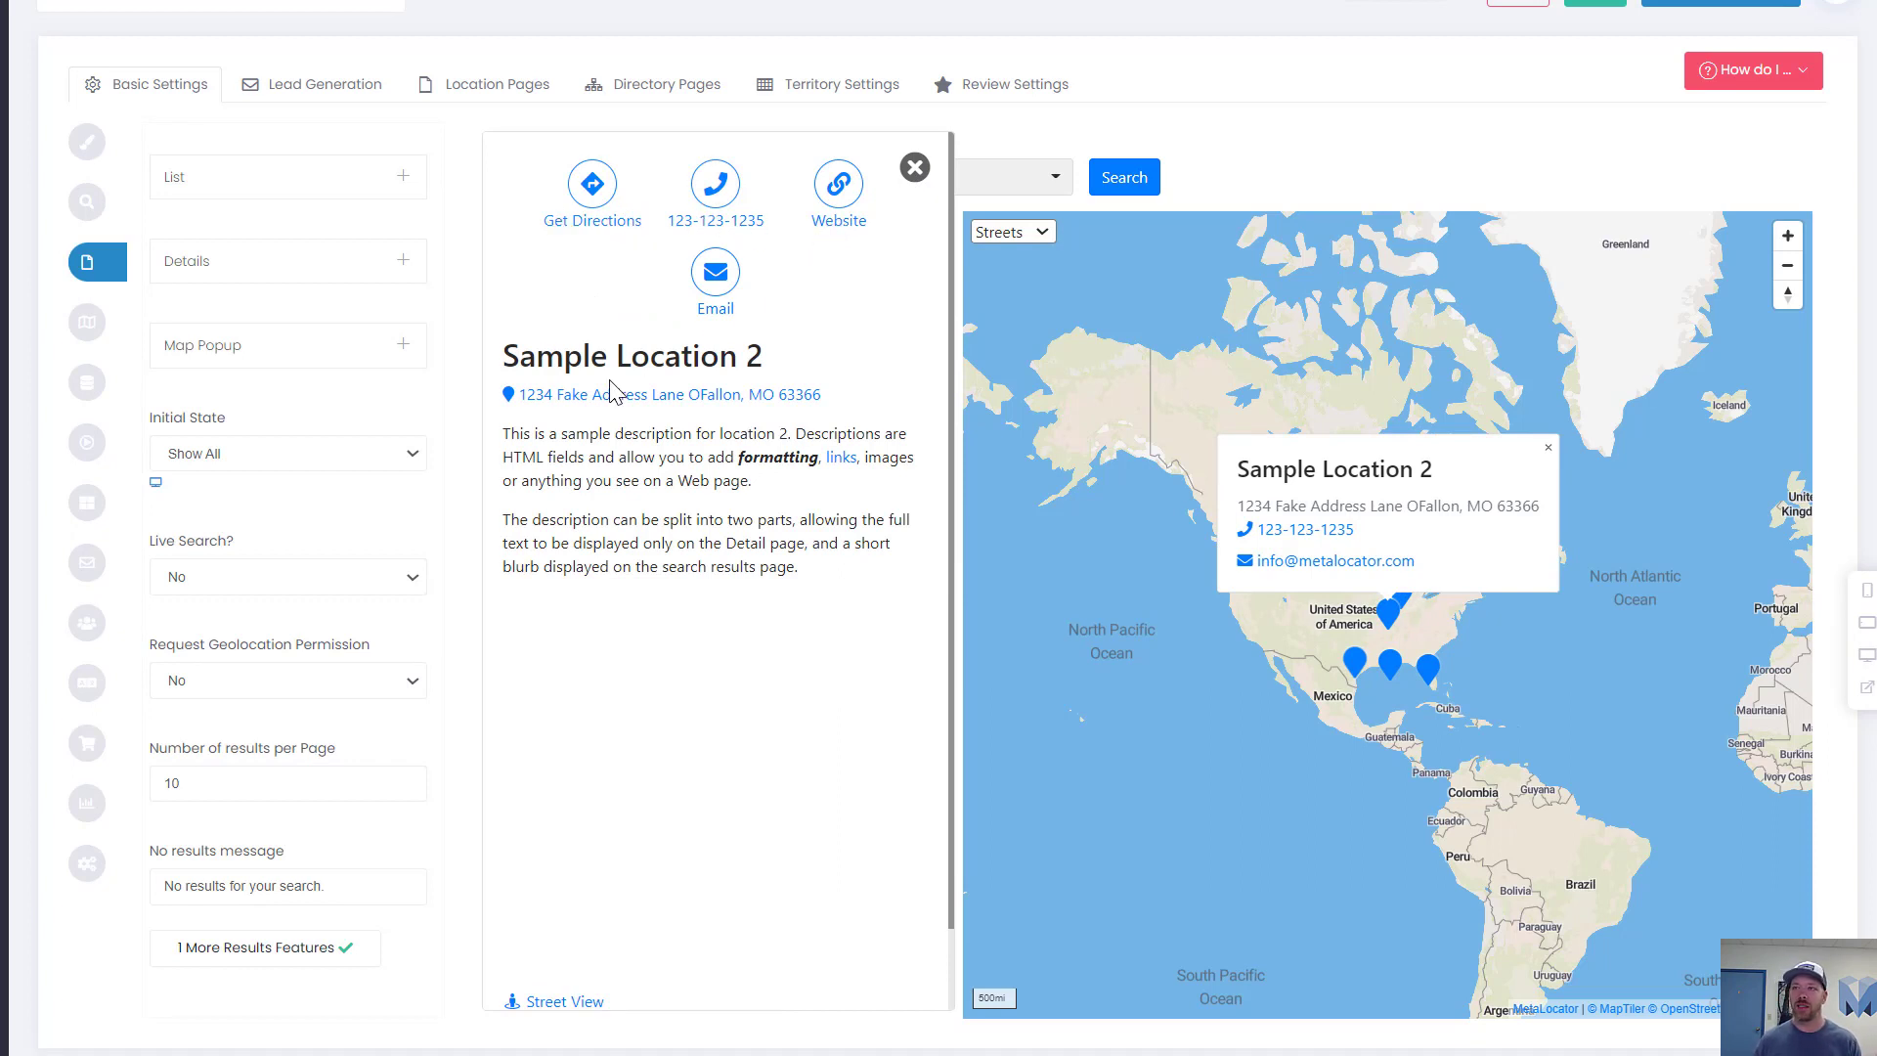
scroll(710, 601, down, 1)
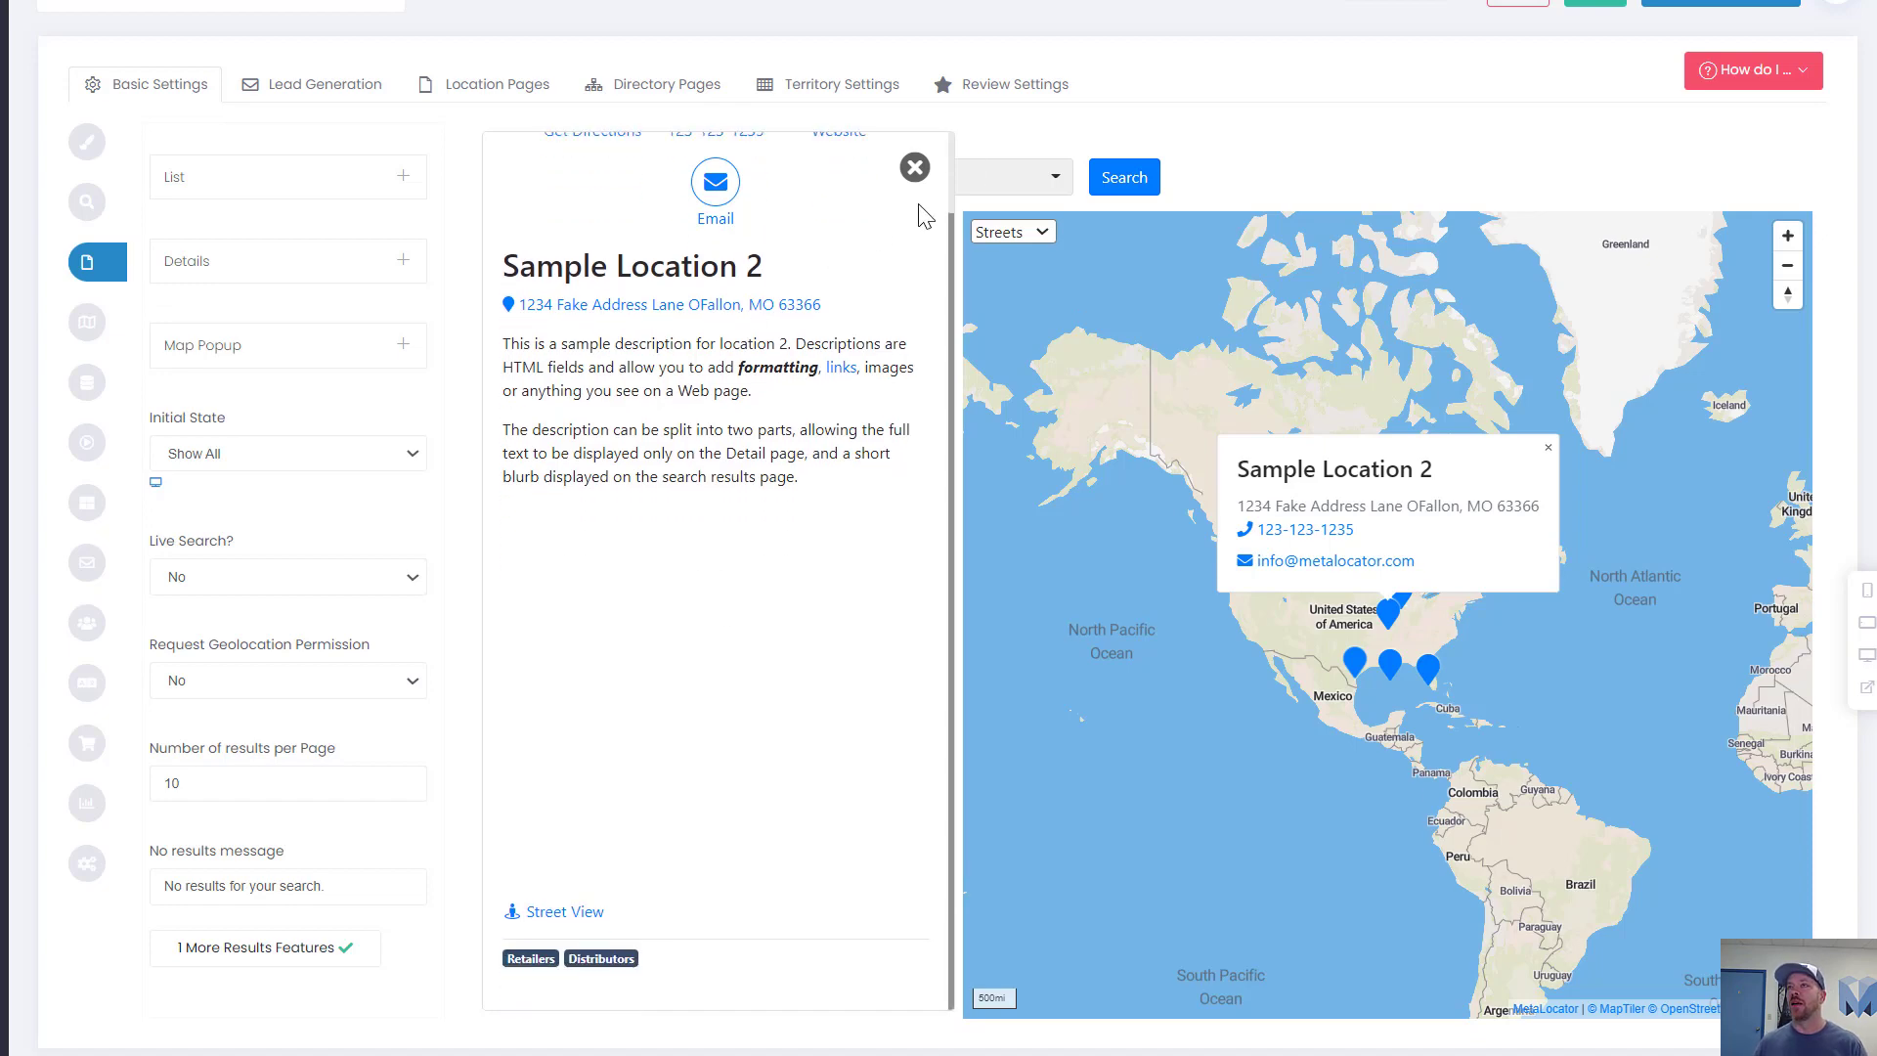
click(915, 168)
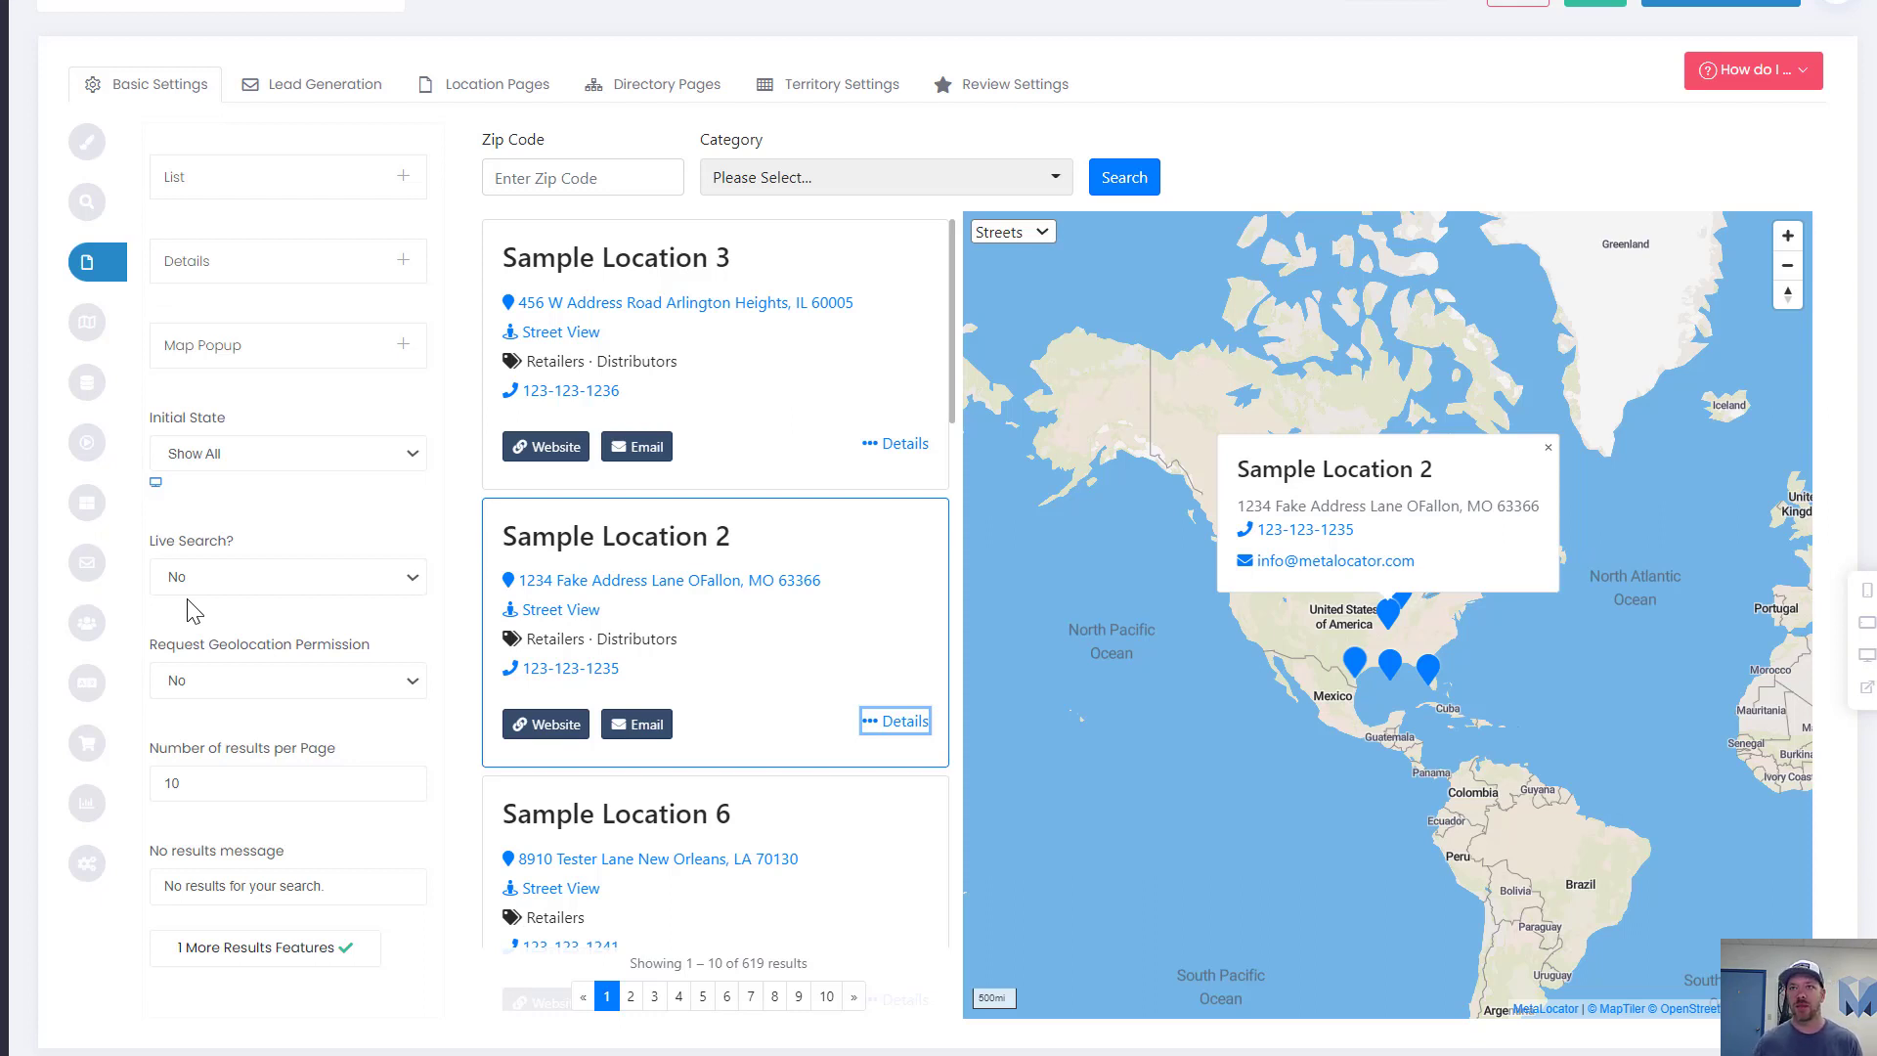
- Expand the Phone field's settings in the List layout and set its template to Phone
click(200, 181)
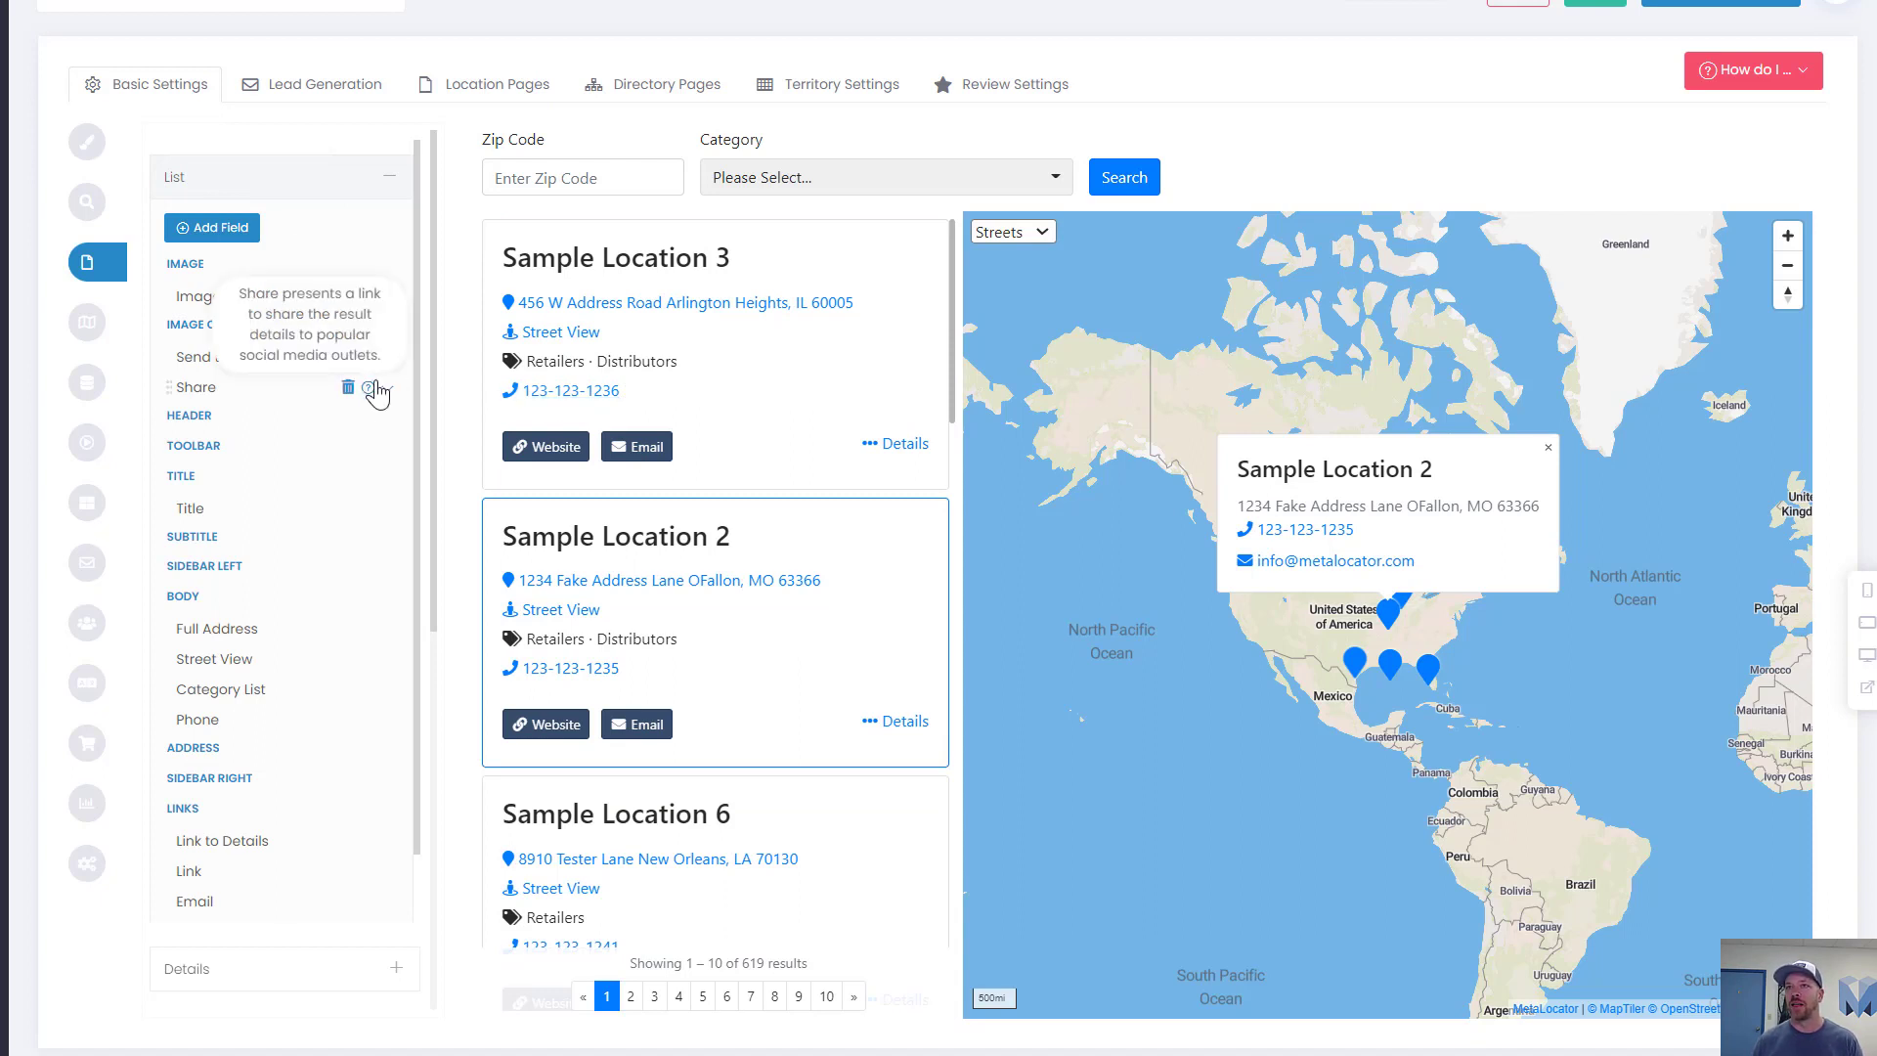
click(286, 740)
scroll(284, 757, down, 3)
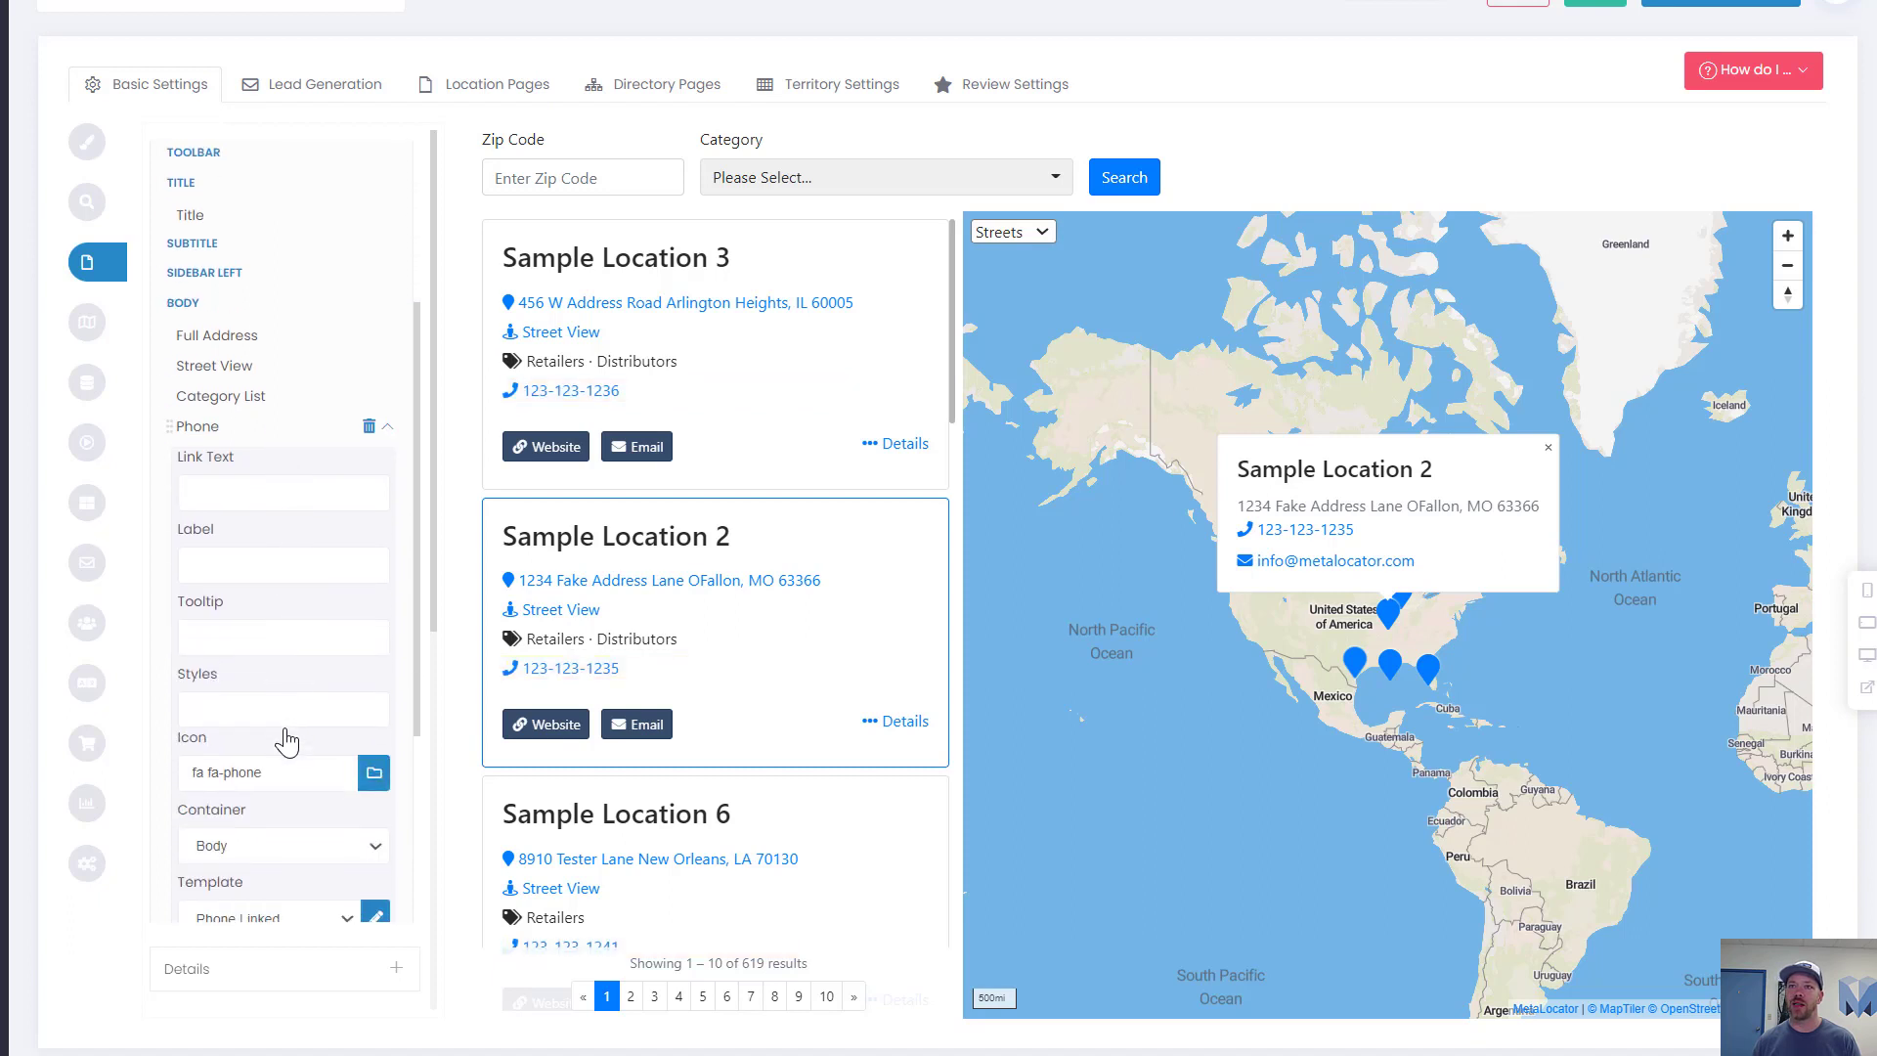
scroll(279, 782, down, 2)
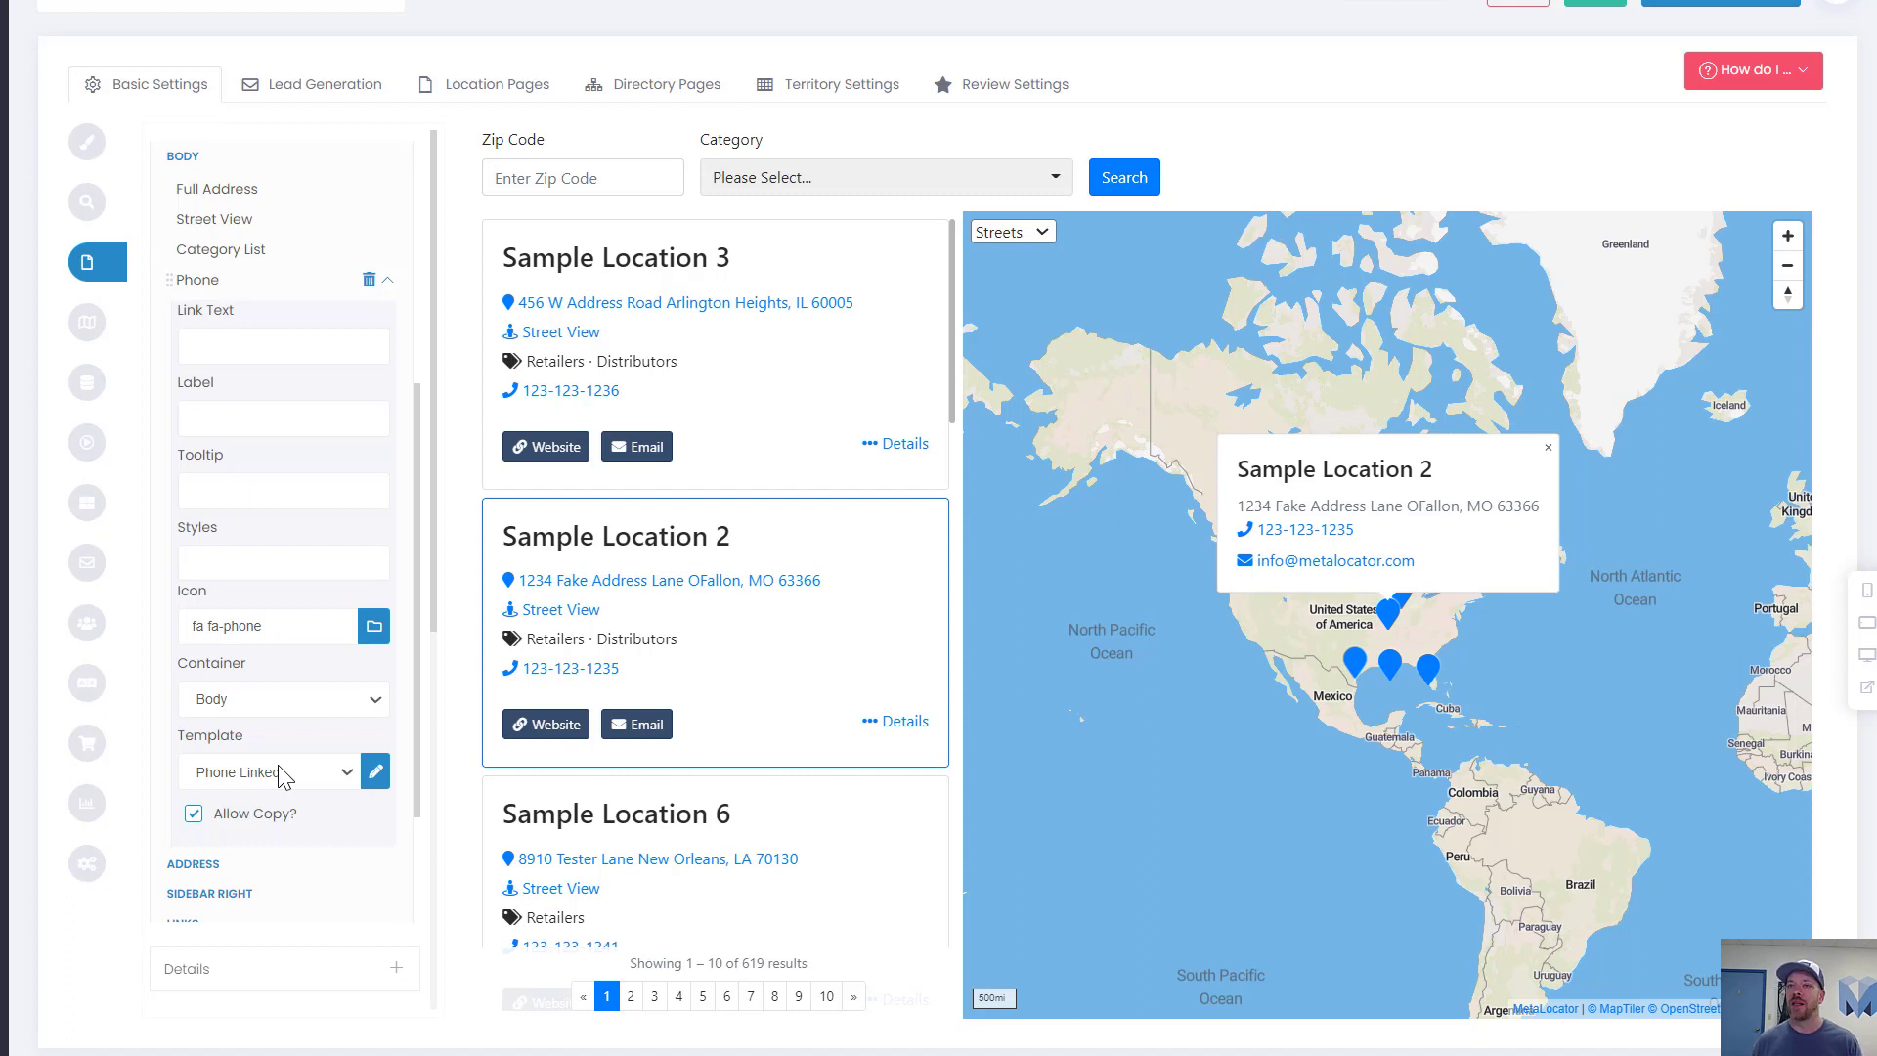
click(280, 774)
click(291, 799)
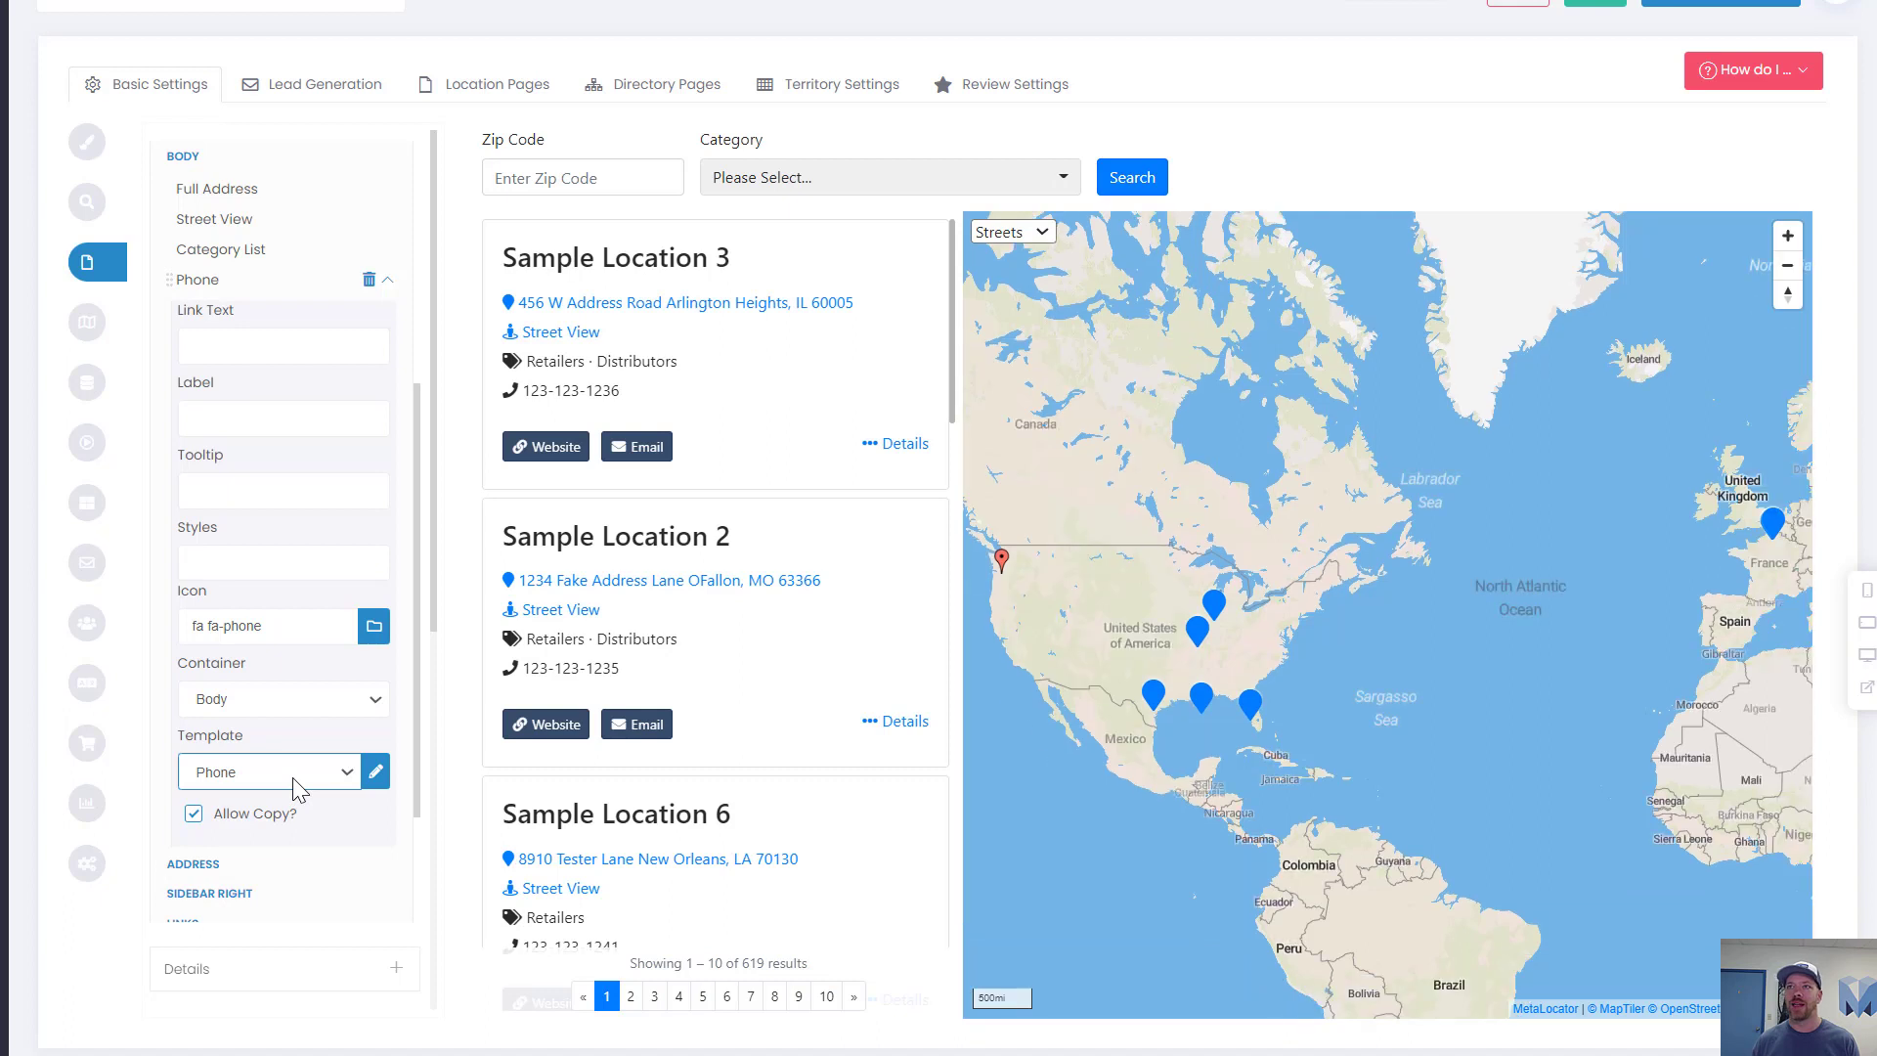
- Try the Phone Linked and Phone Sms templates on the Phone field and return it to the Phone template
click(202, 775)
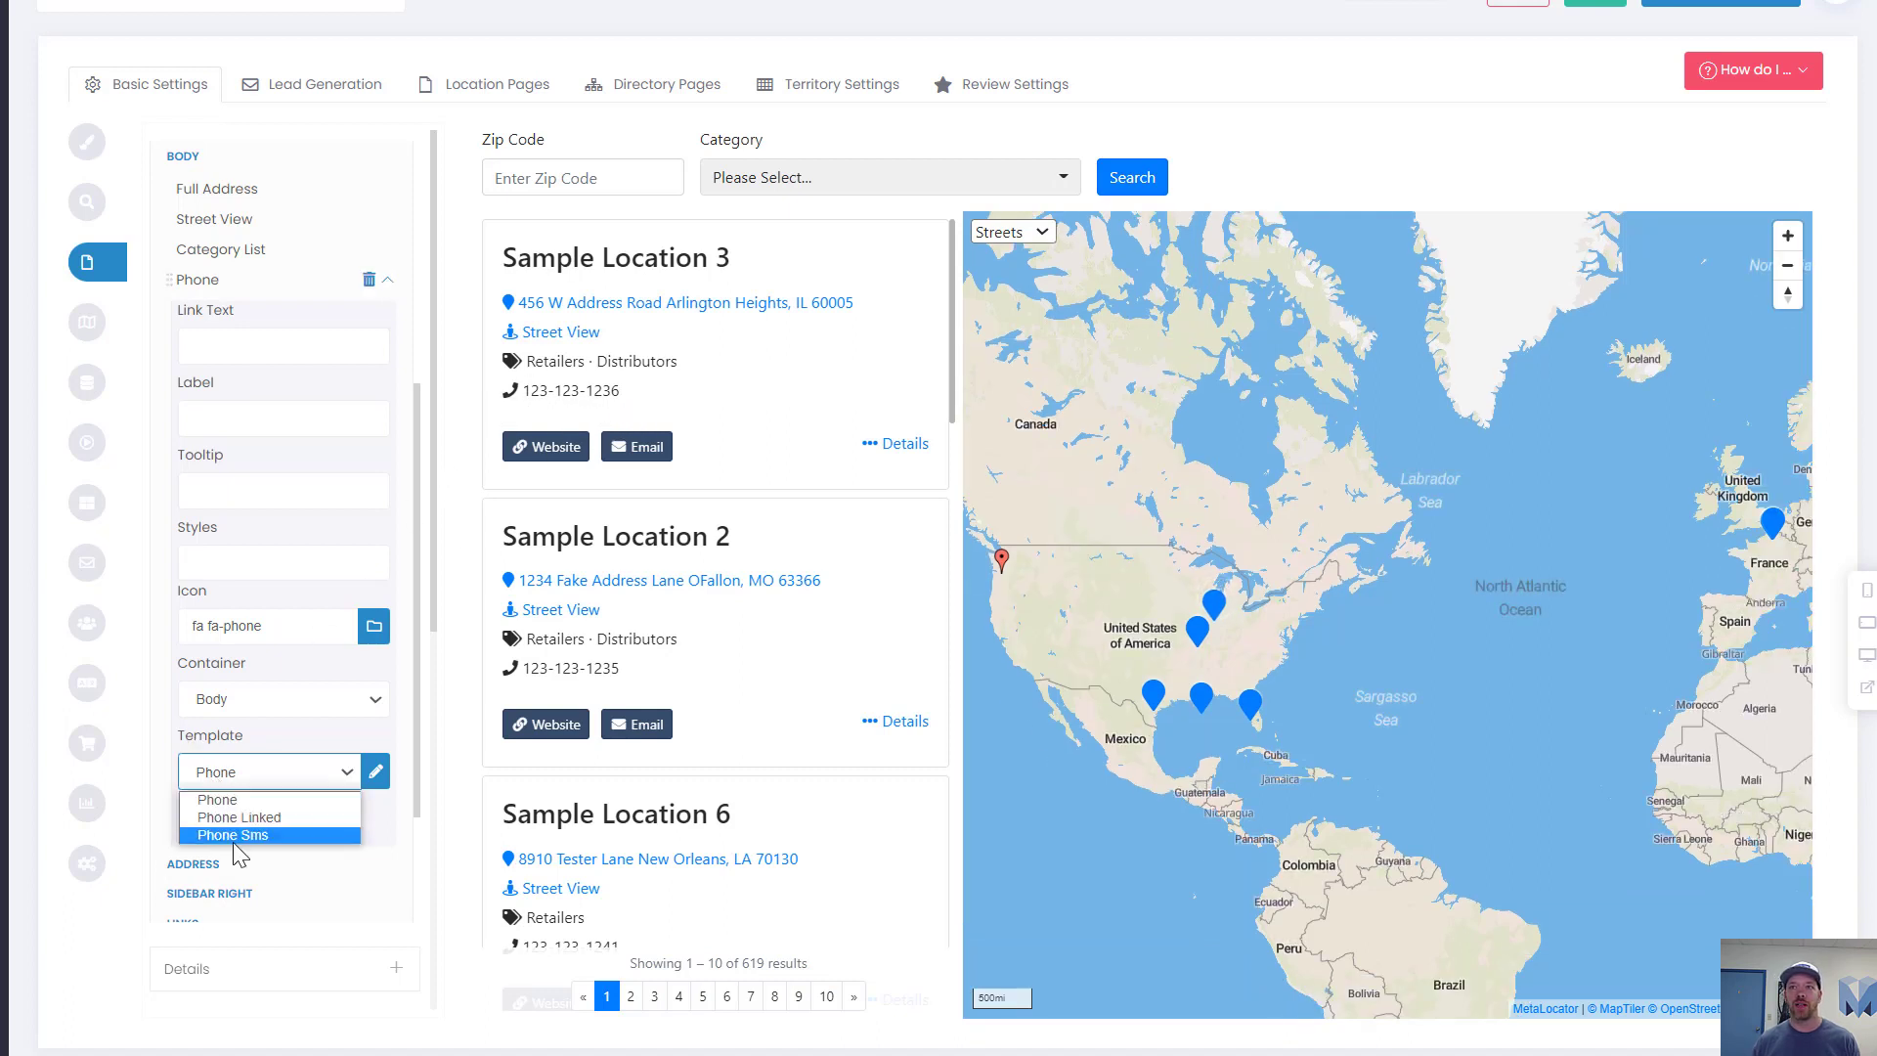
click(252, 815)
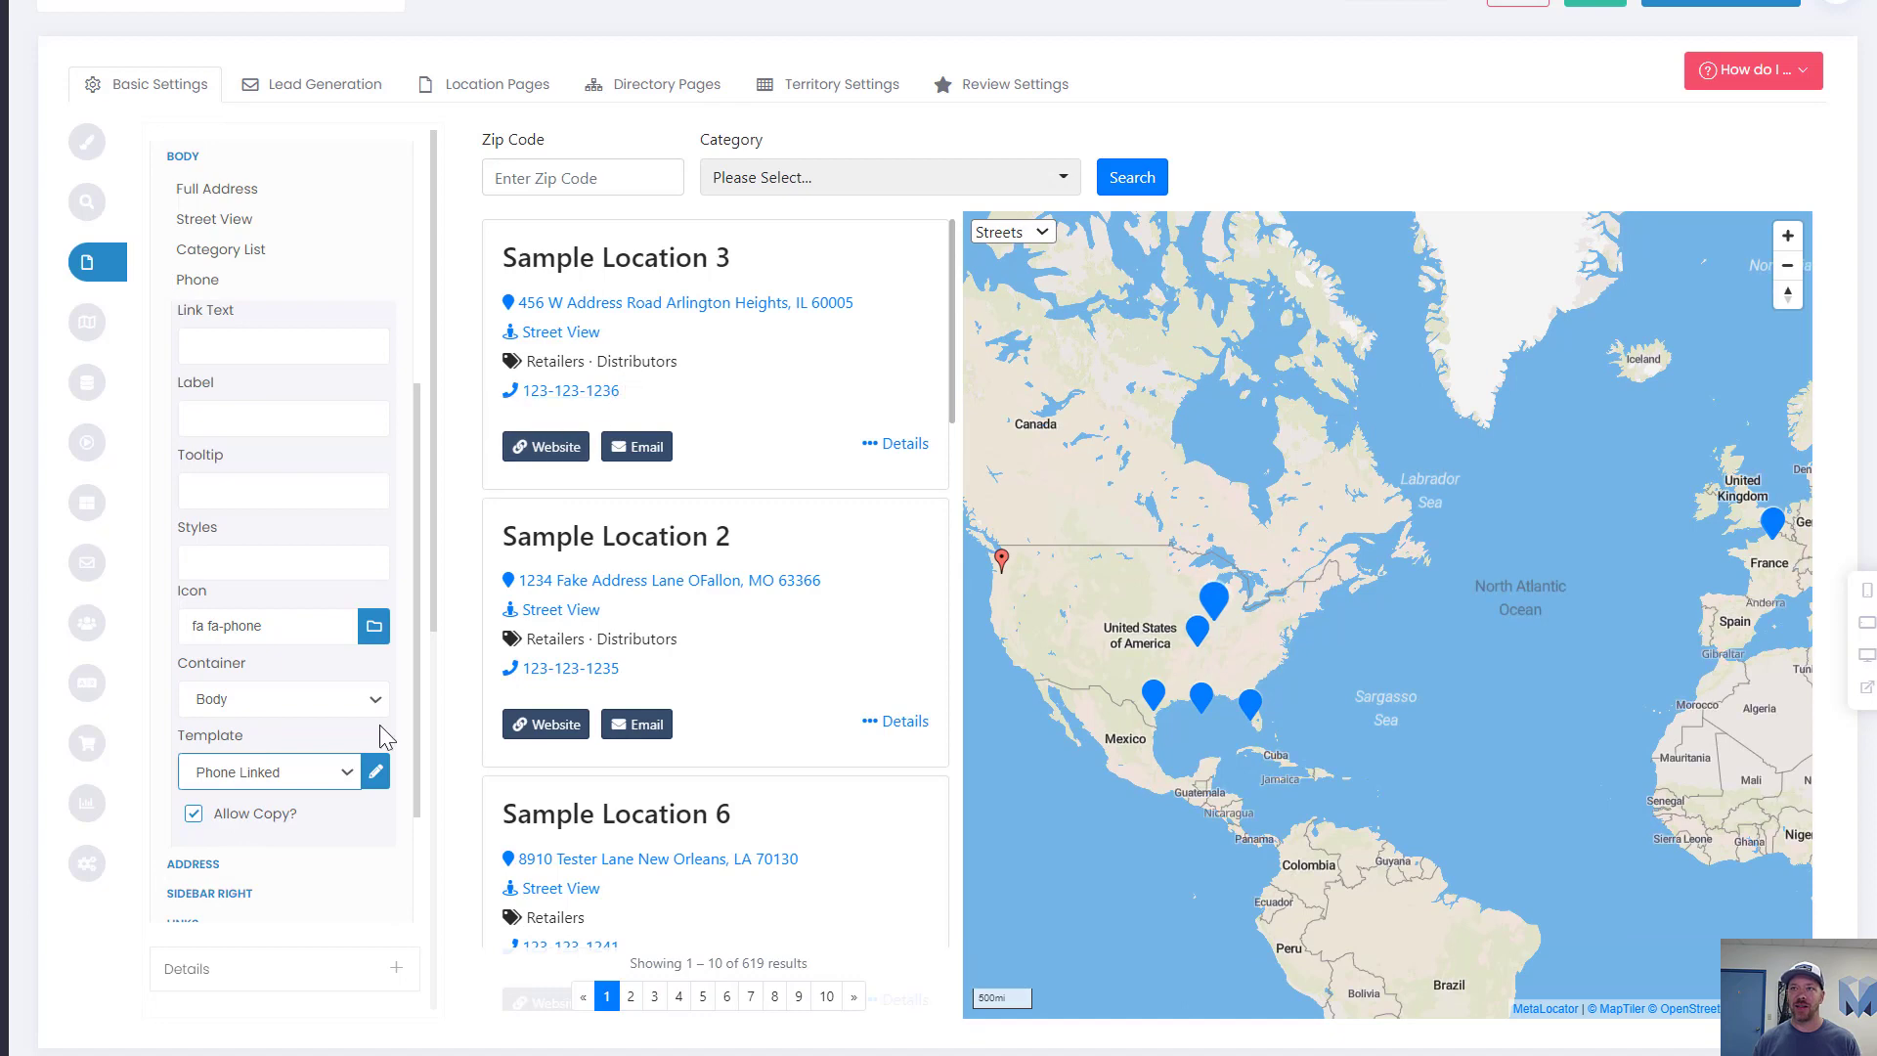
click(335, 769)
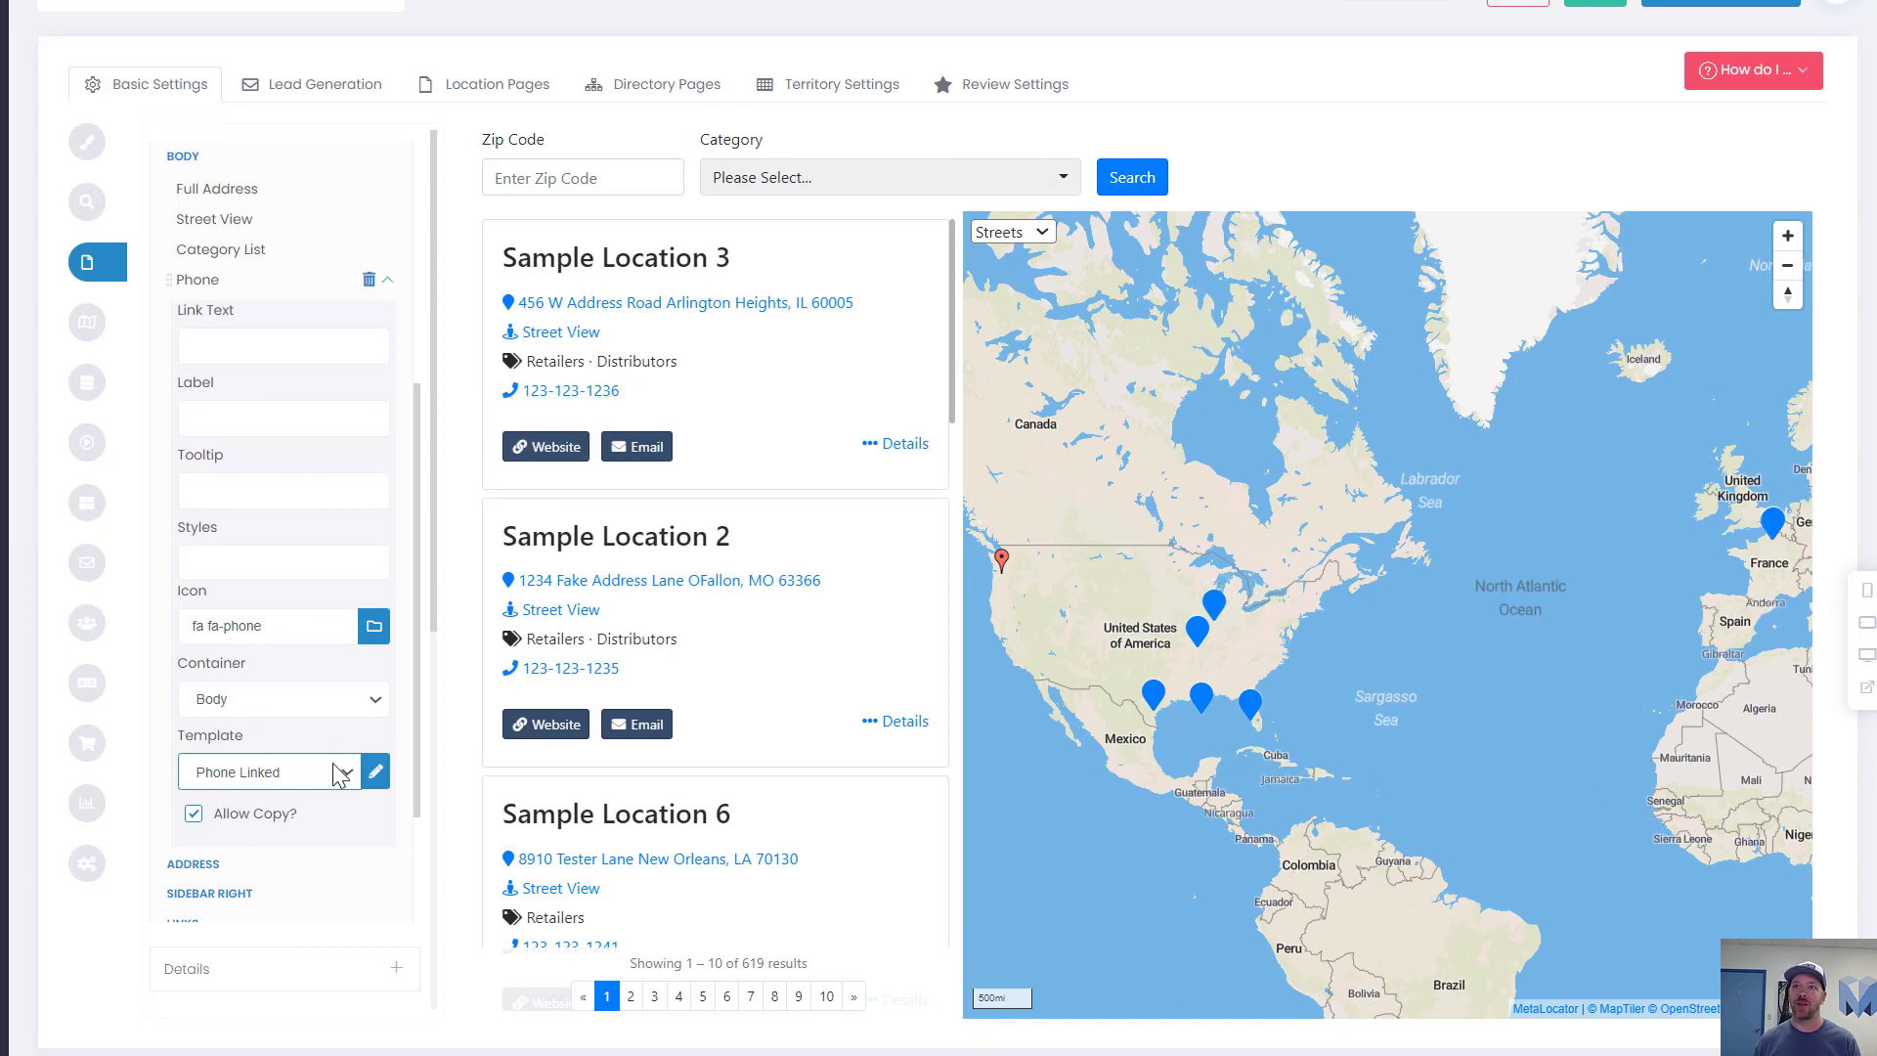
click(301, 829)
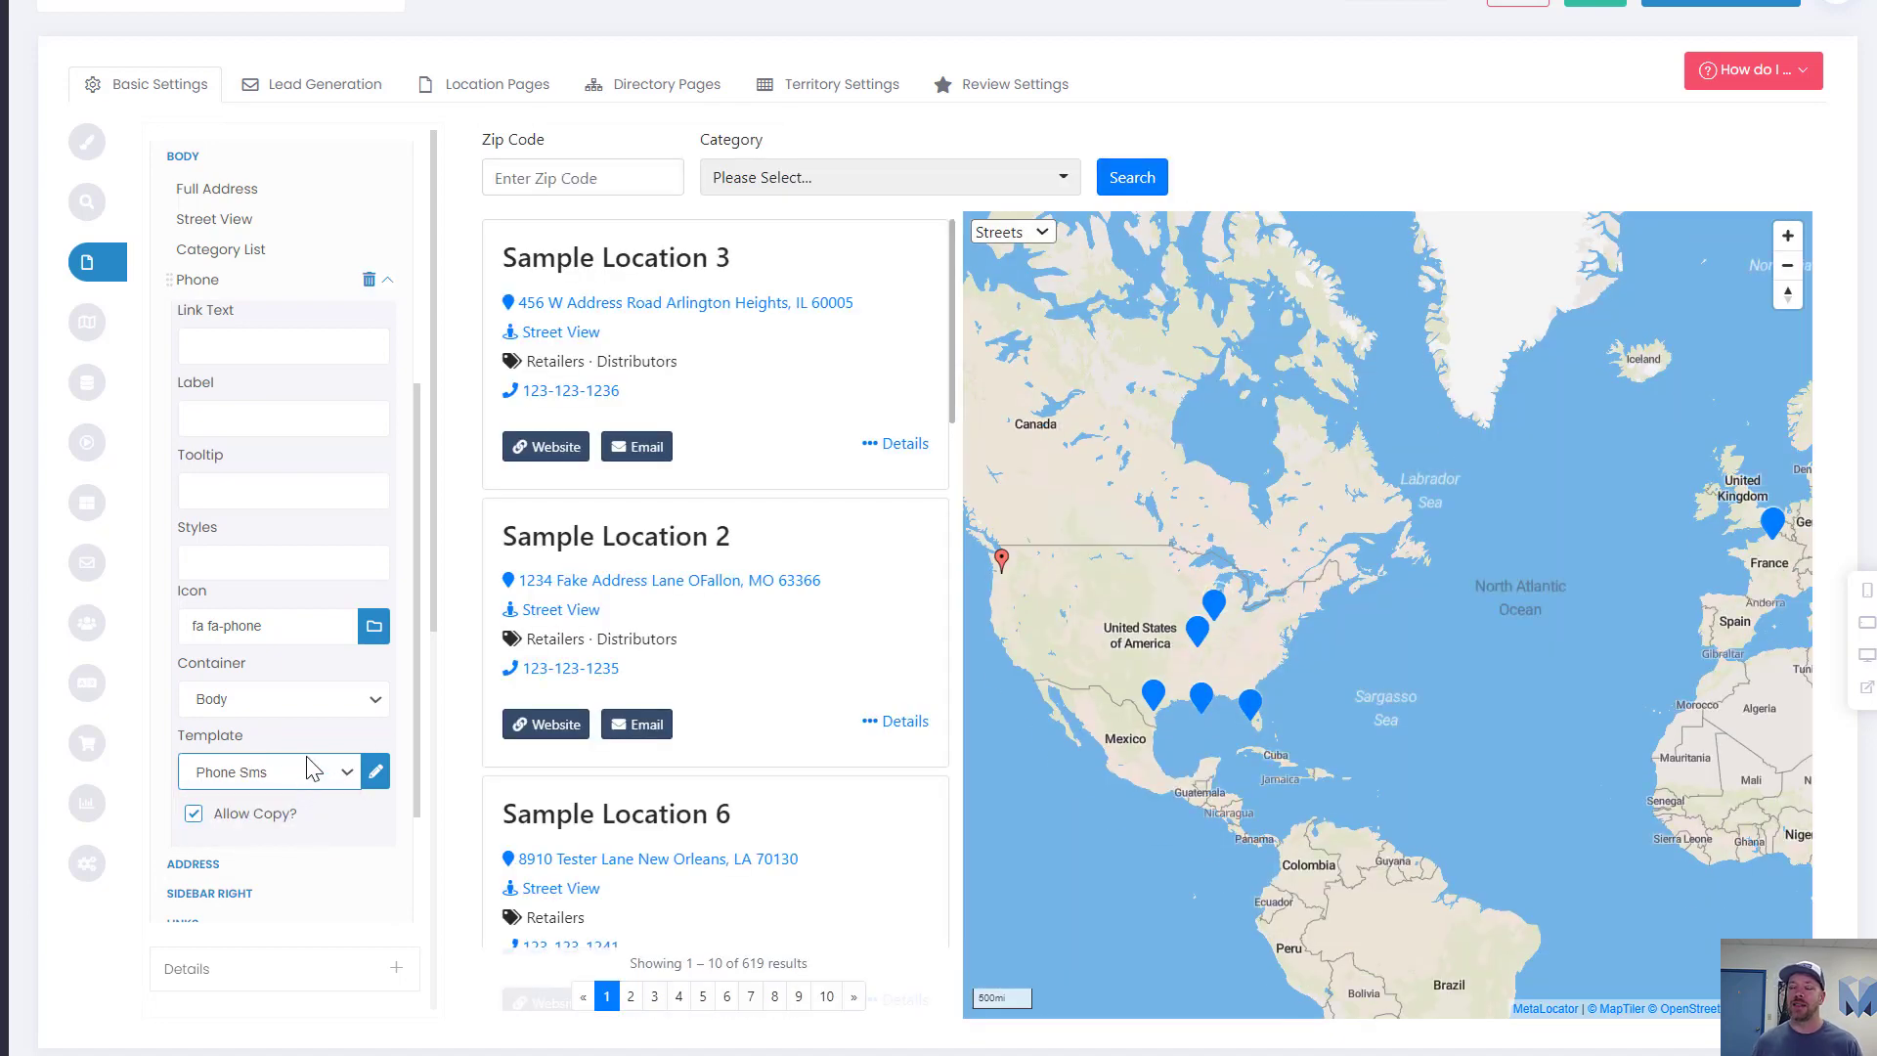
click(305, 772)
click(289, 800)
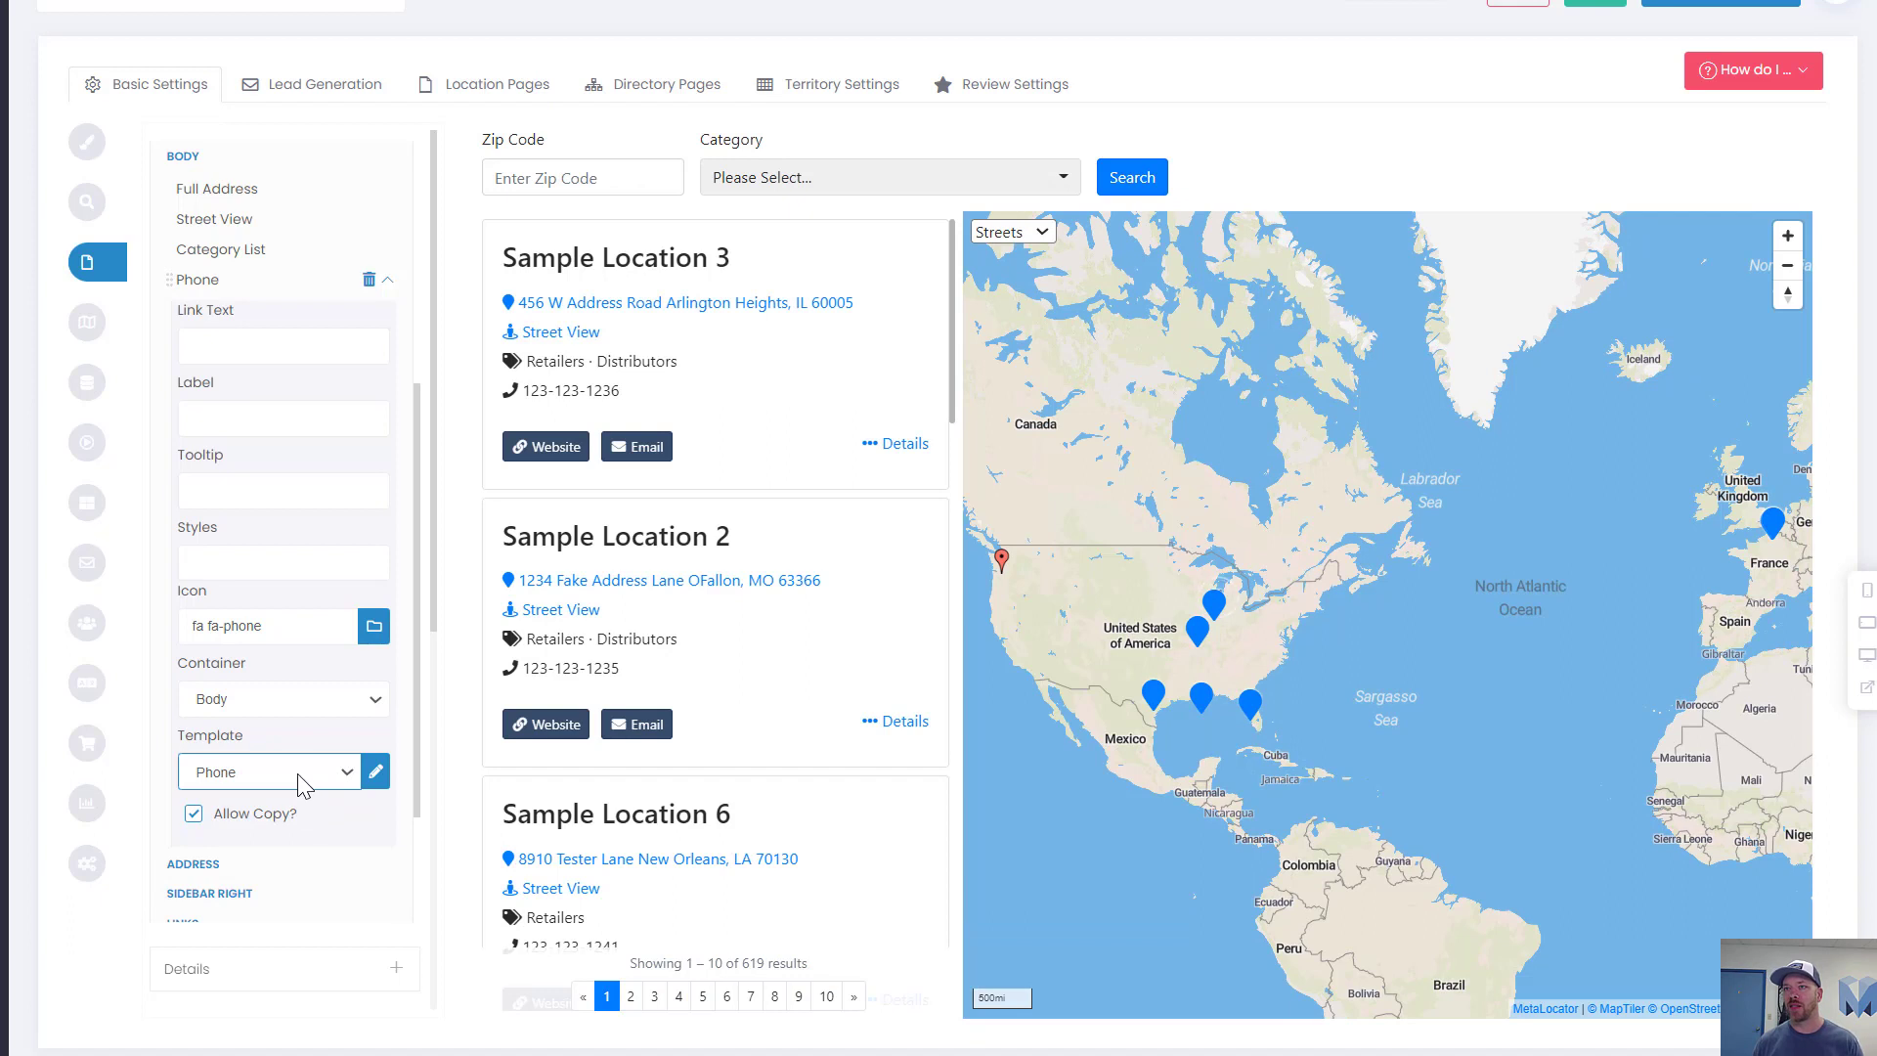
- Open the Phone template's code for editing and insert two blank lines before the closing {{/if}}
click(375, 772)
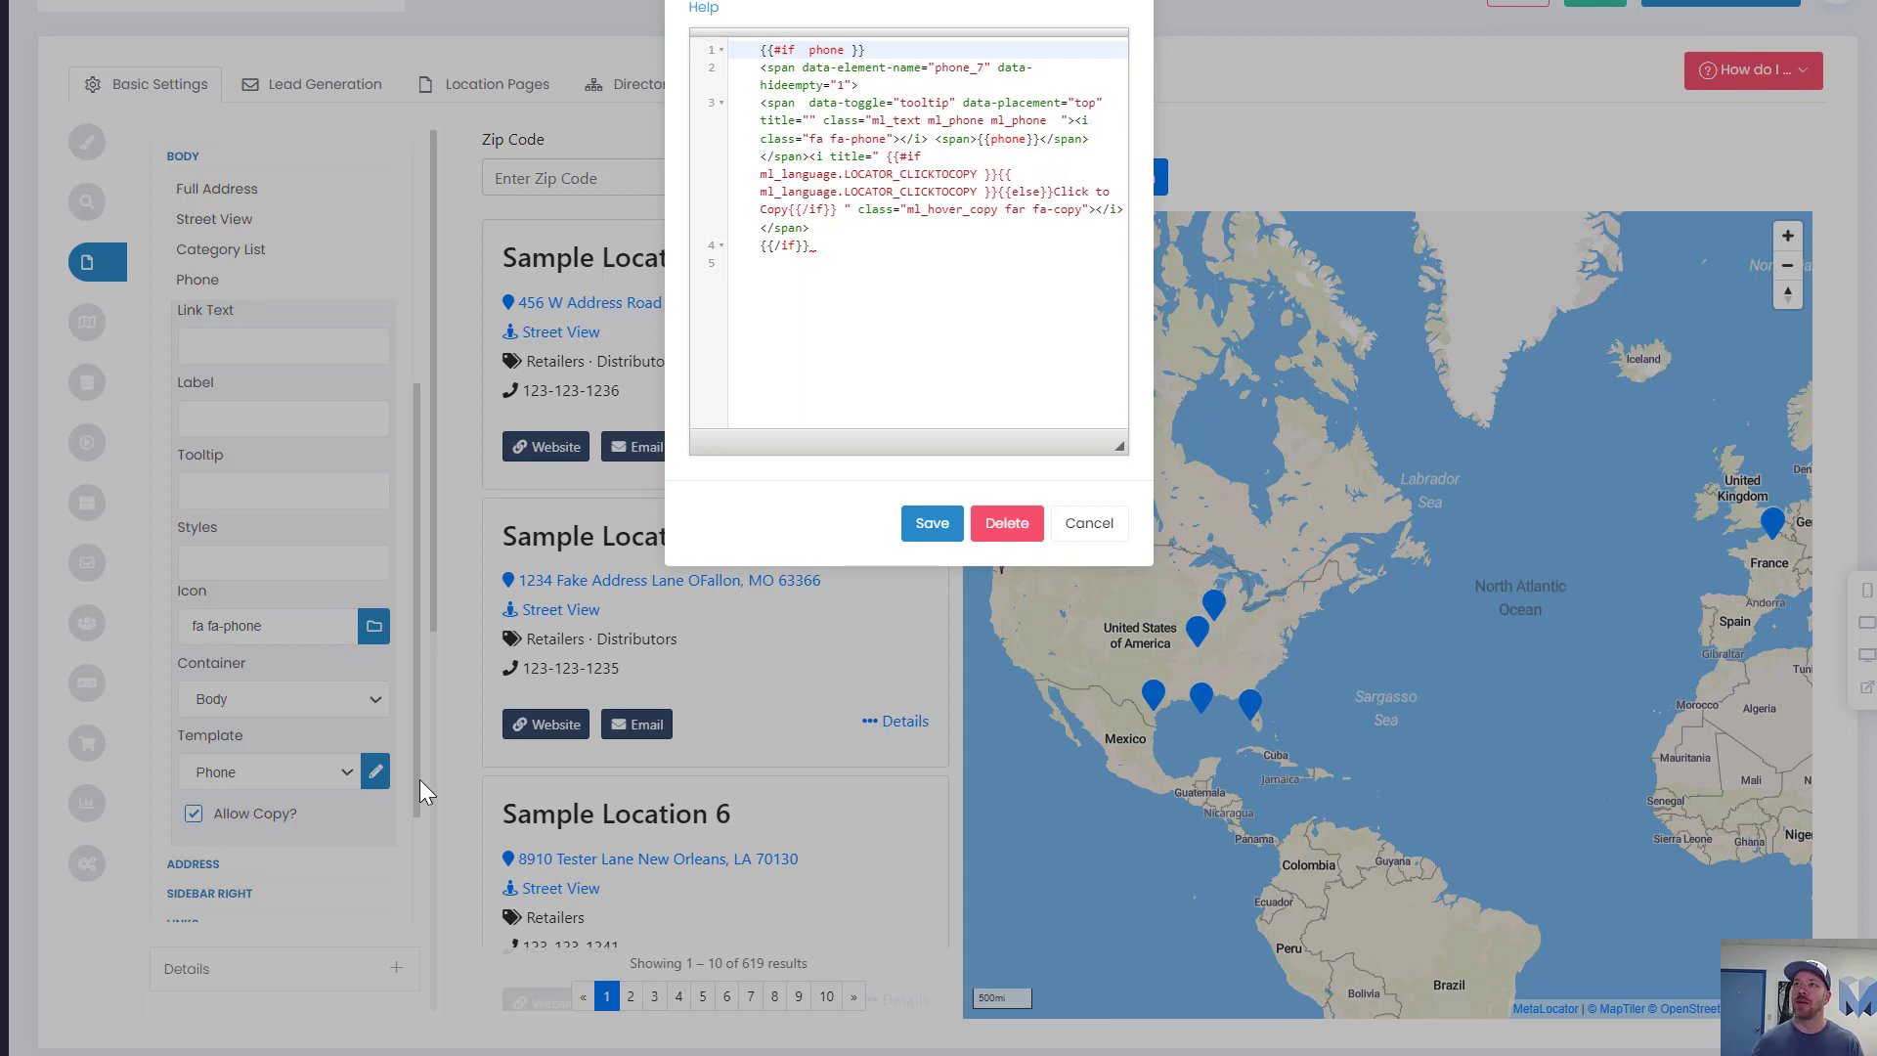
click(846, 217)
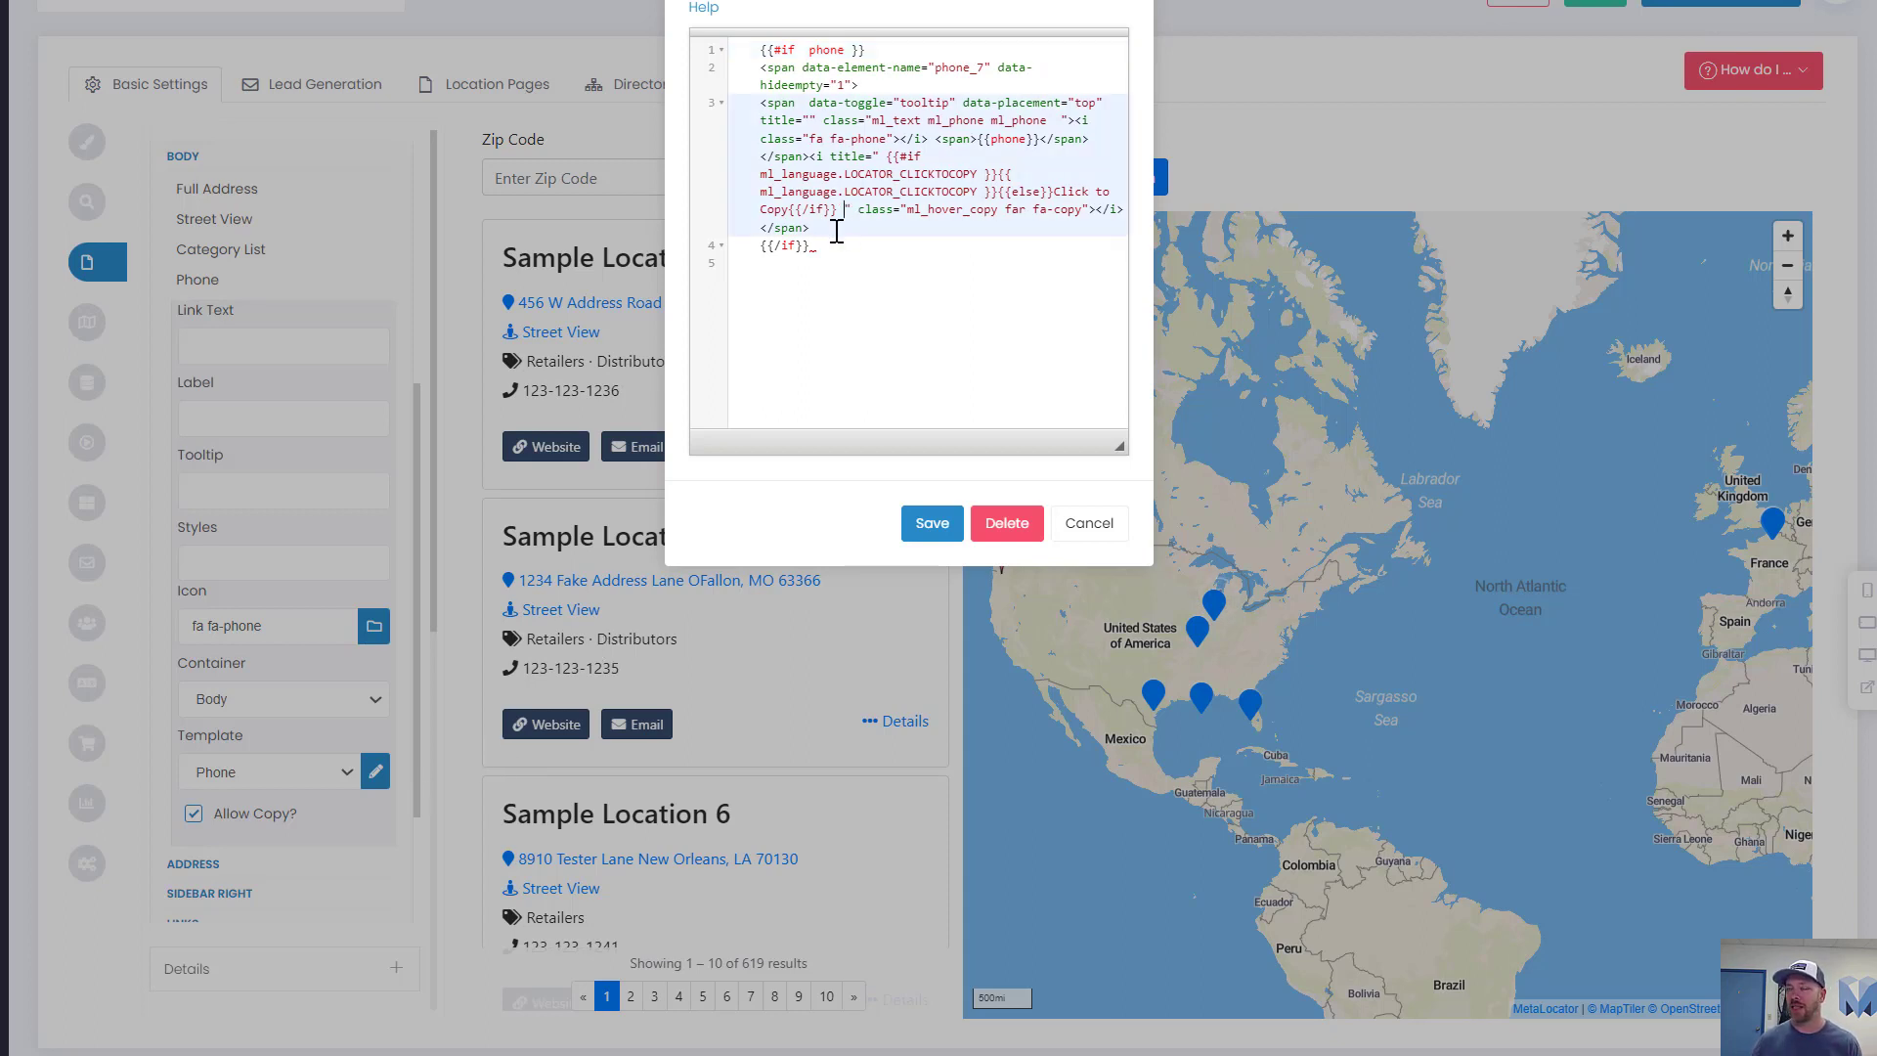
click(837, 230)
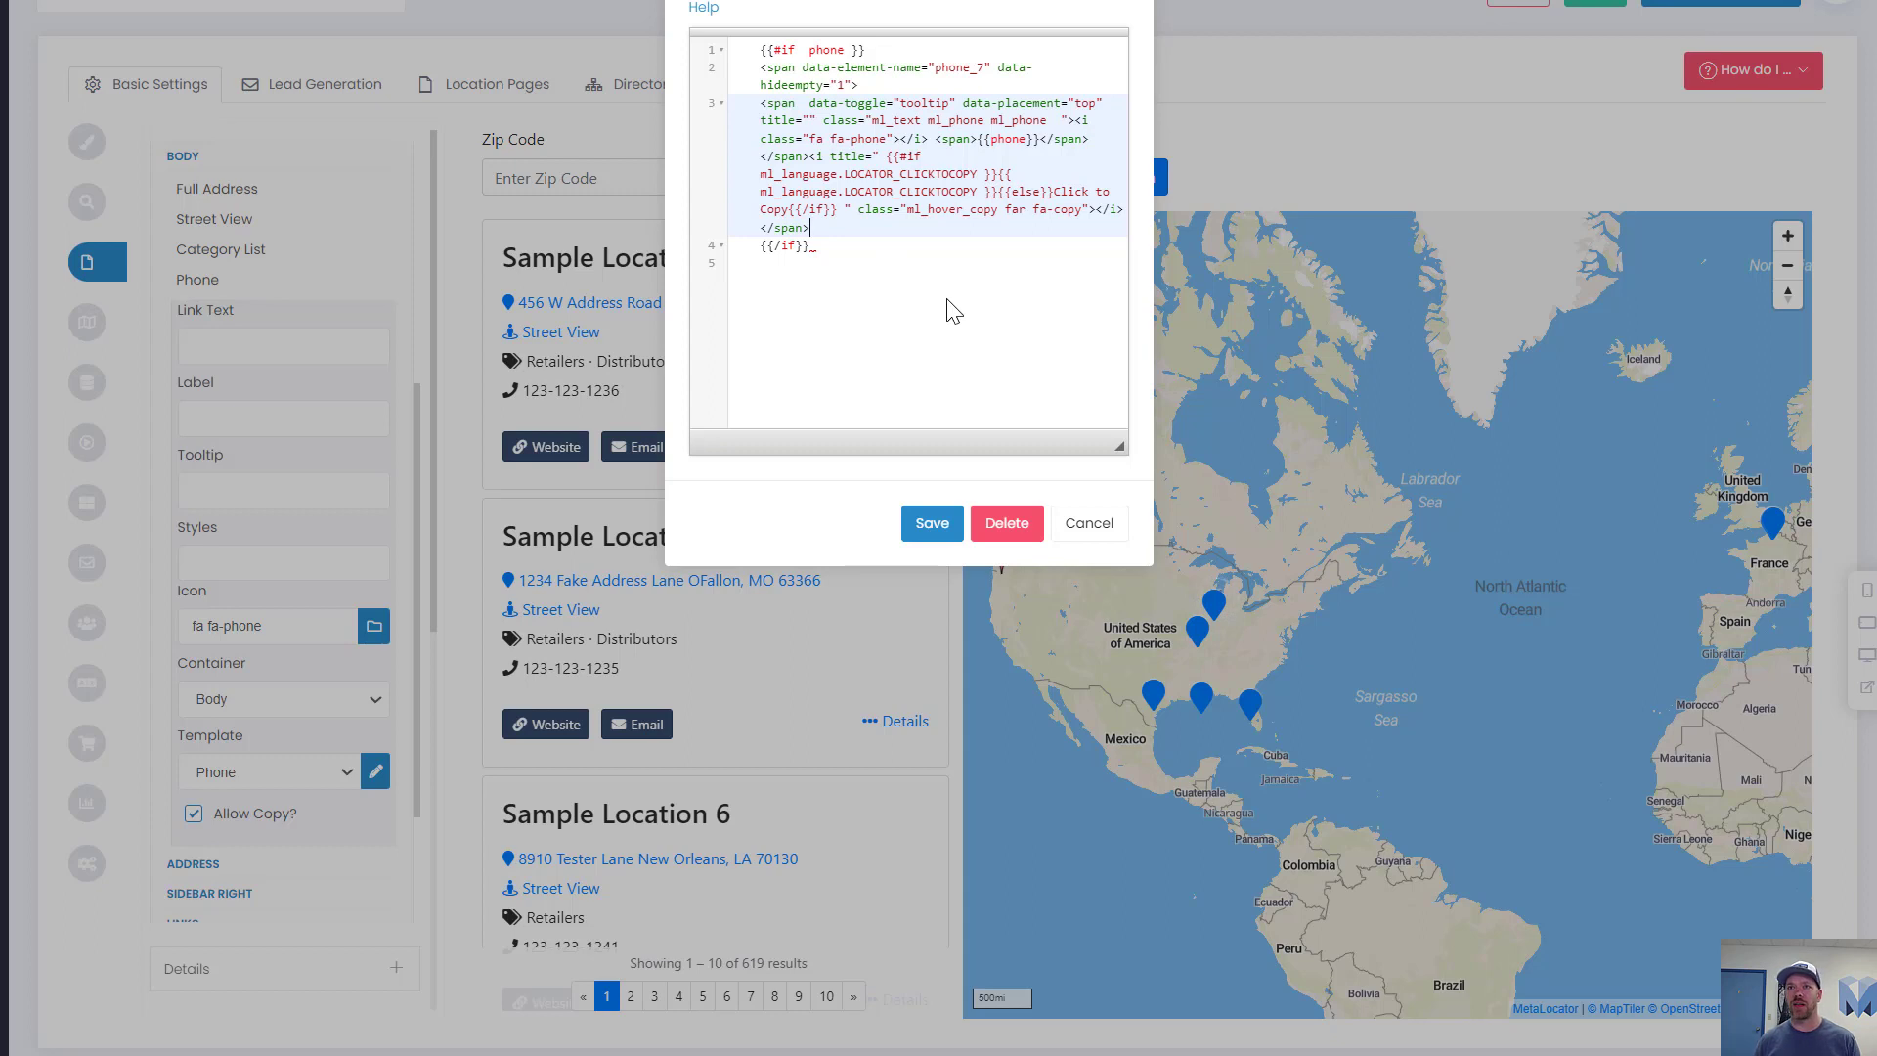
key(Return)
key(Return)
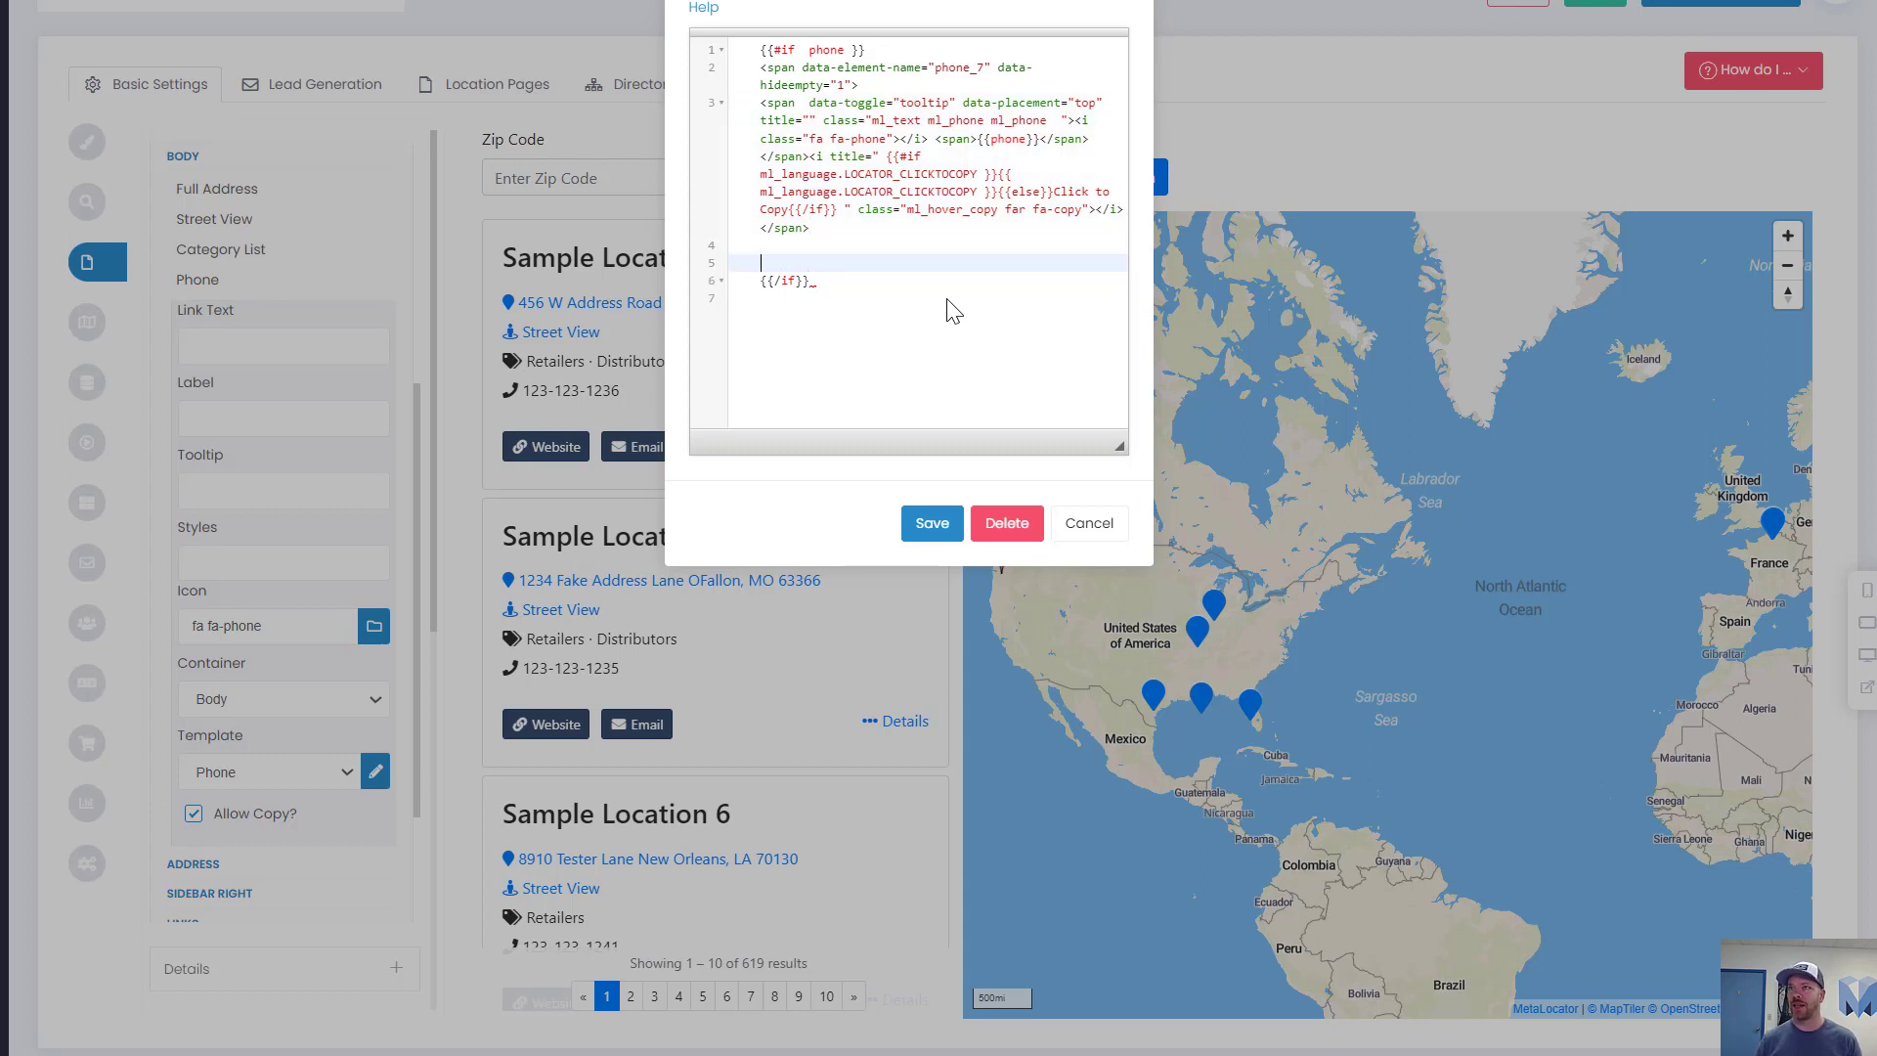
- Add the line <h6>This is a test</h6> to the Phone template's code, directly below the closing </span>
key(Up)
text(<h2)
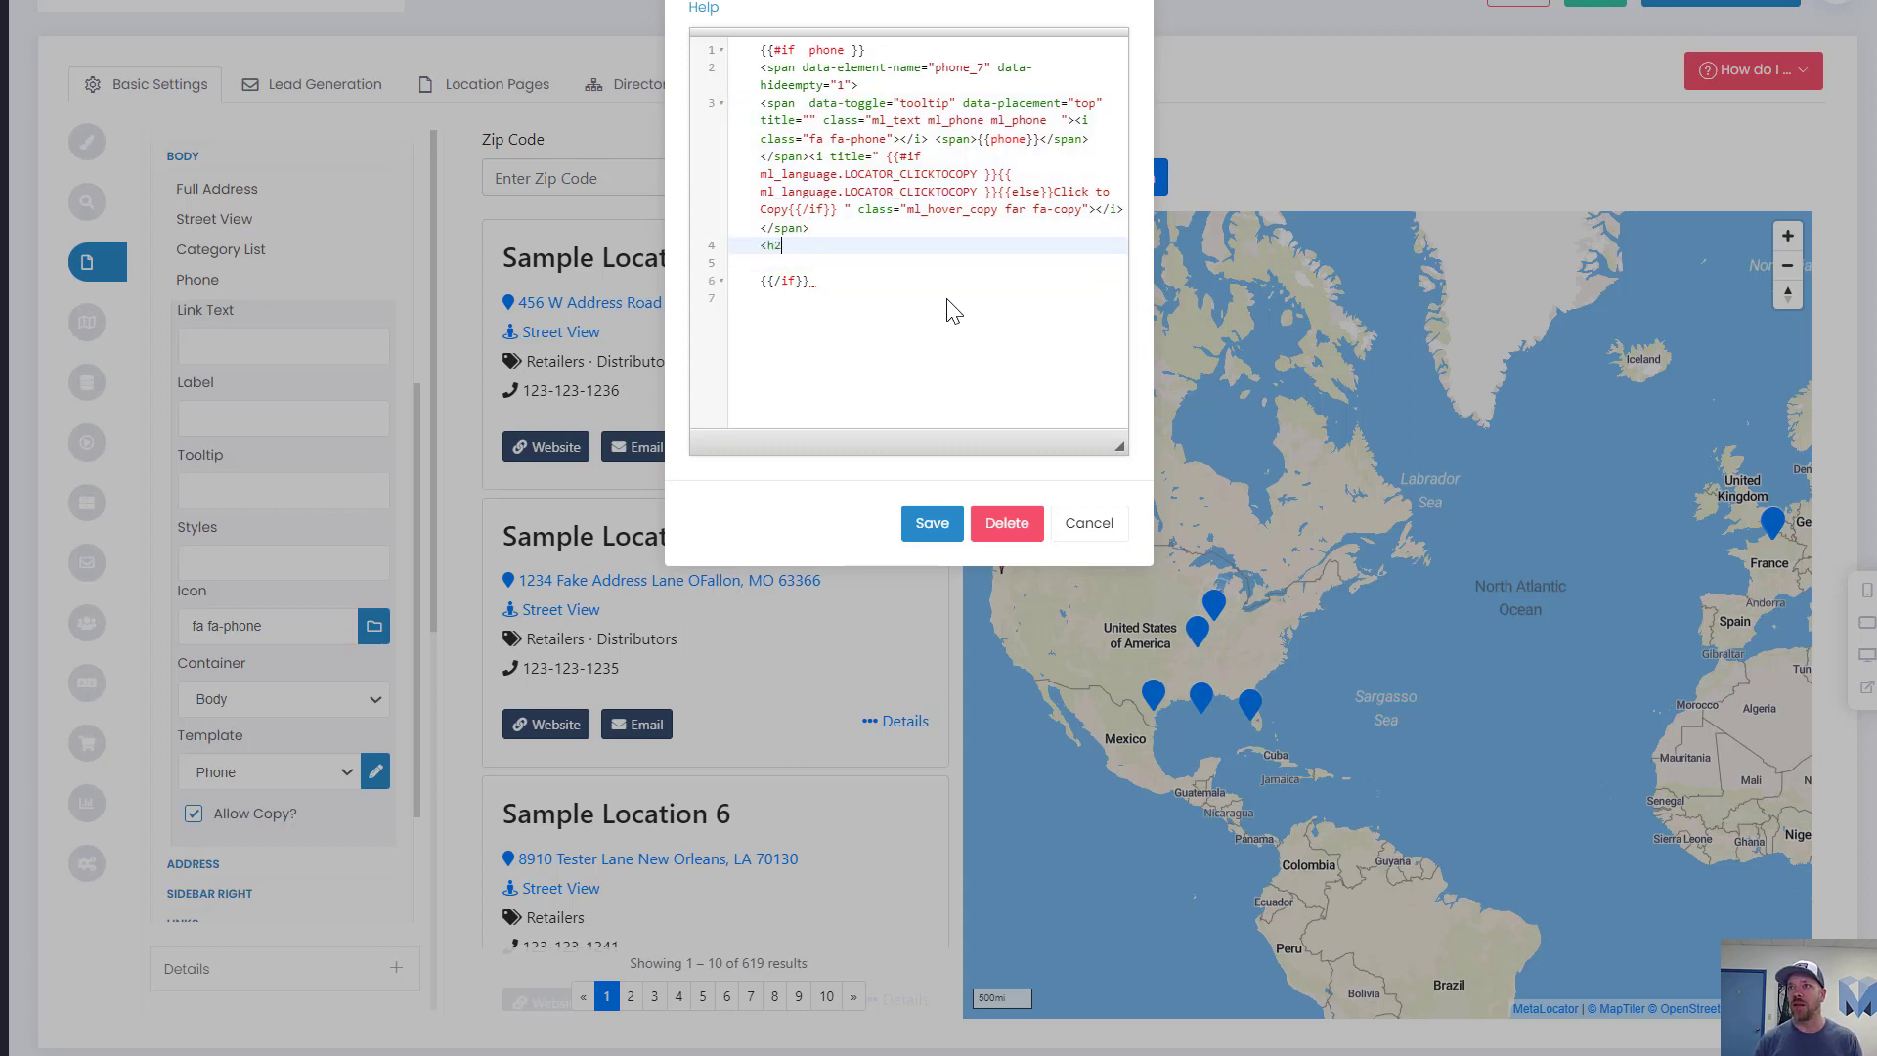
text(>This)
key(BackSpace)
key(BackSpace)
key(BackSpace)
key(BackSpace)
key(BackSpace)
key(BackSpace)
text(6>This is )
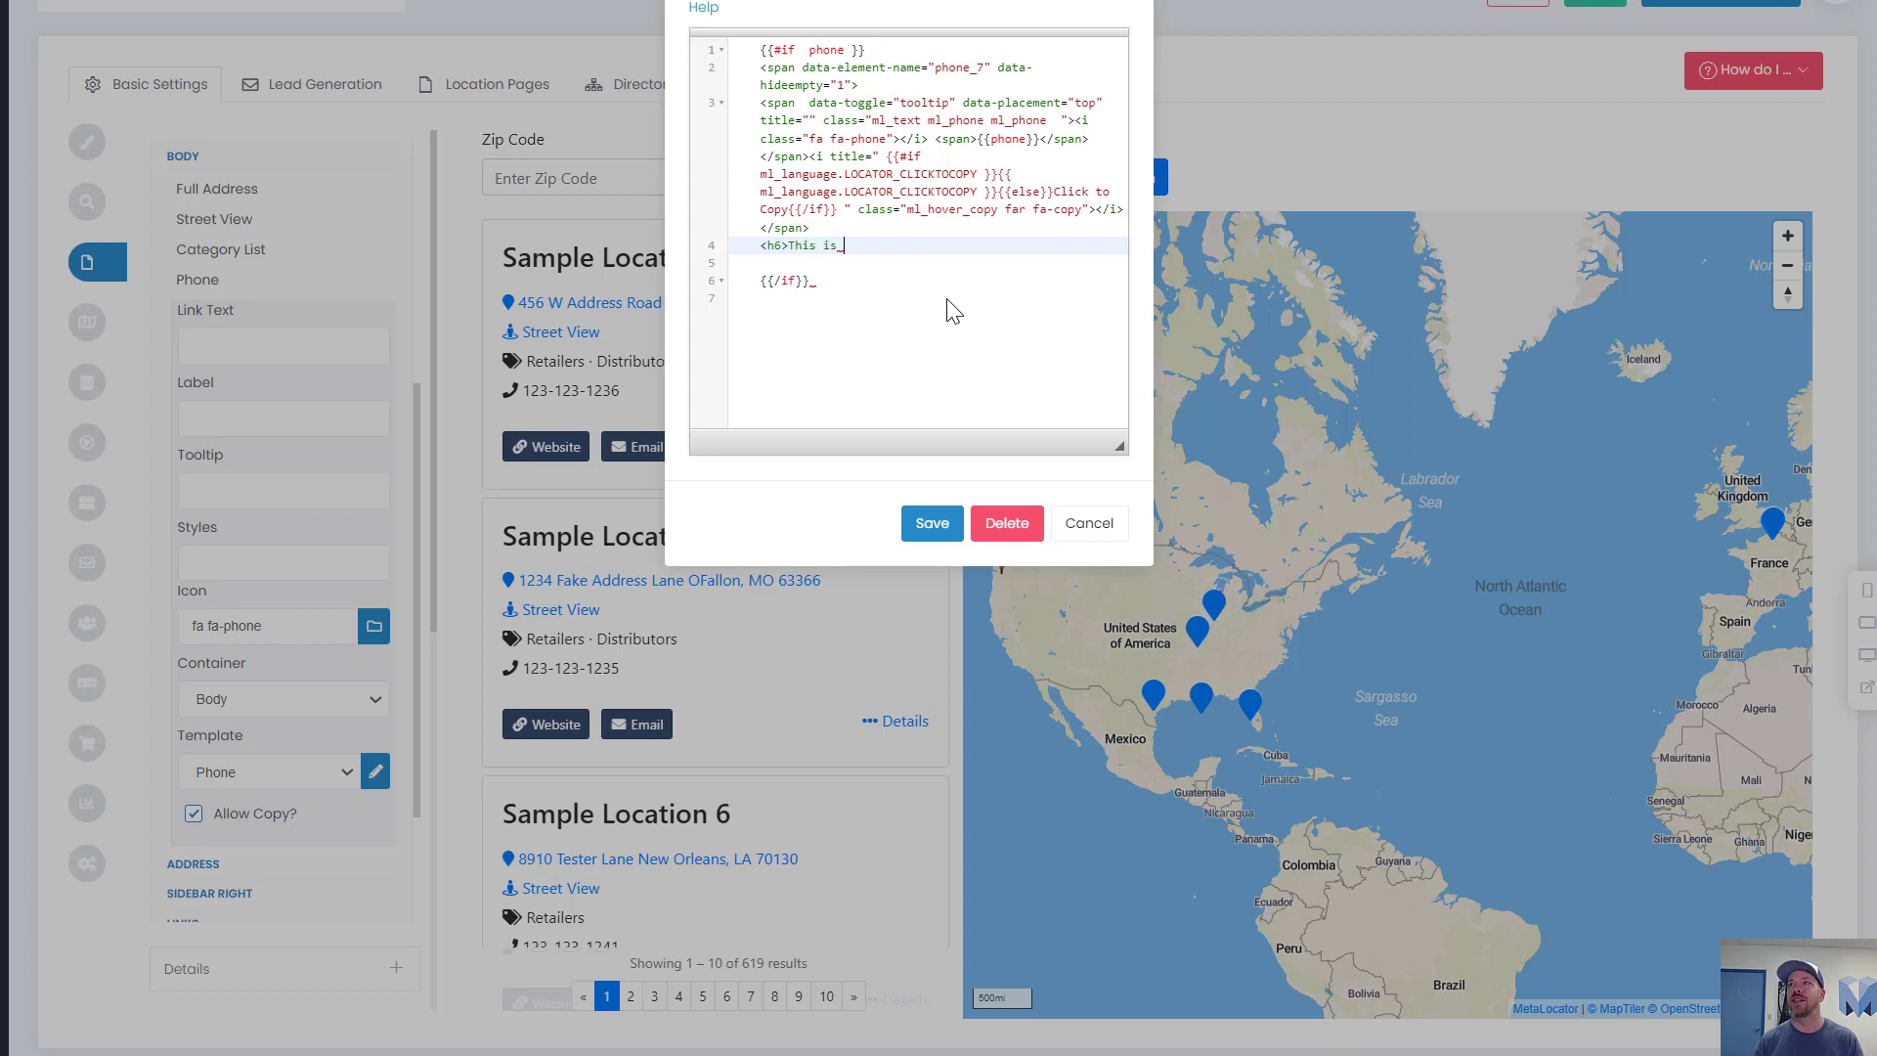
text(a test>)
key(BackSpace)
text(<)
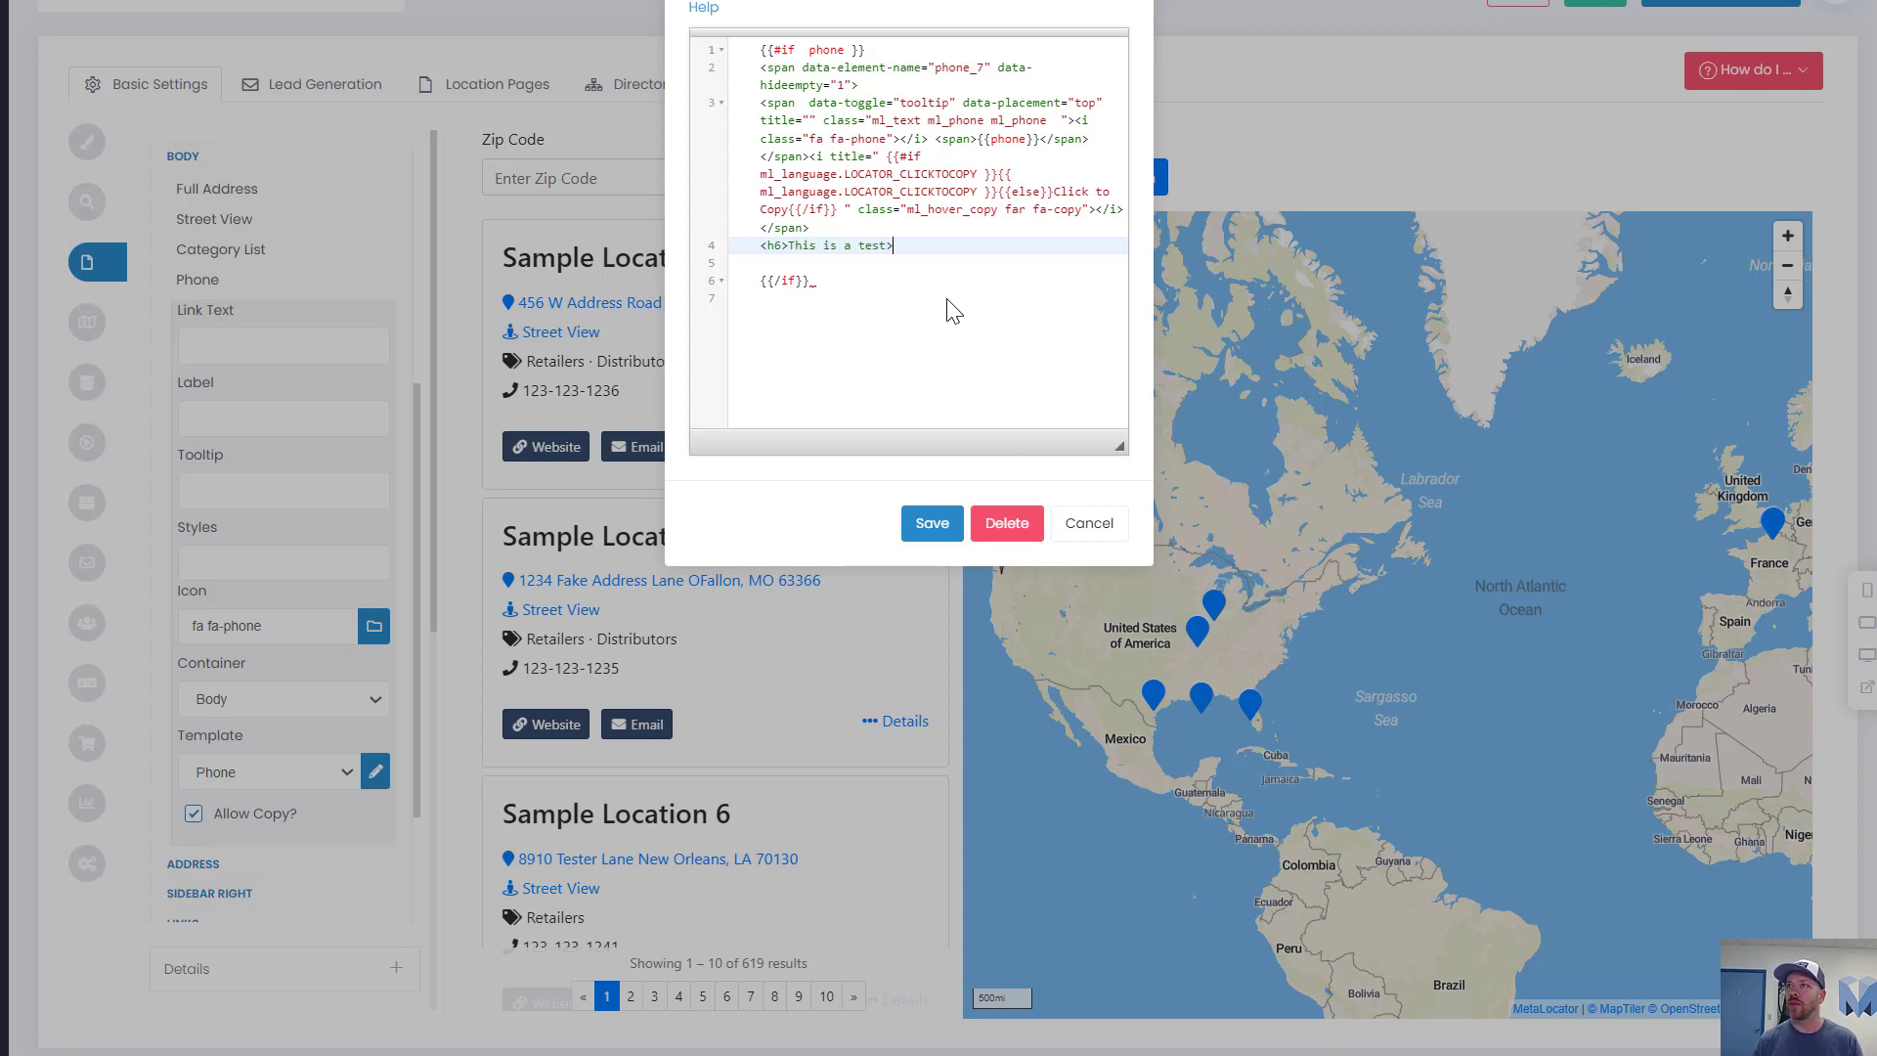
text(/h6>)
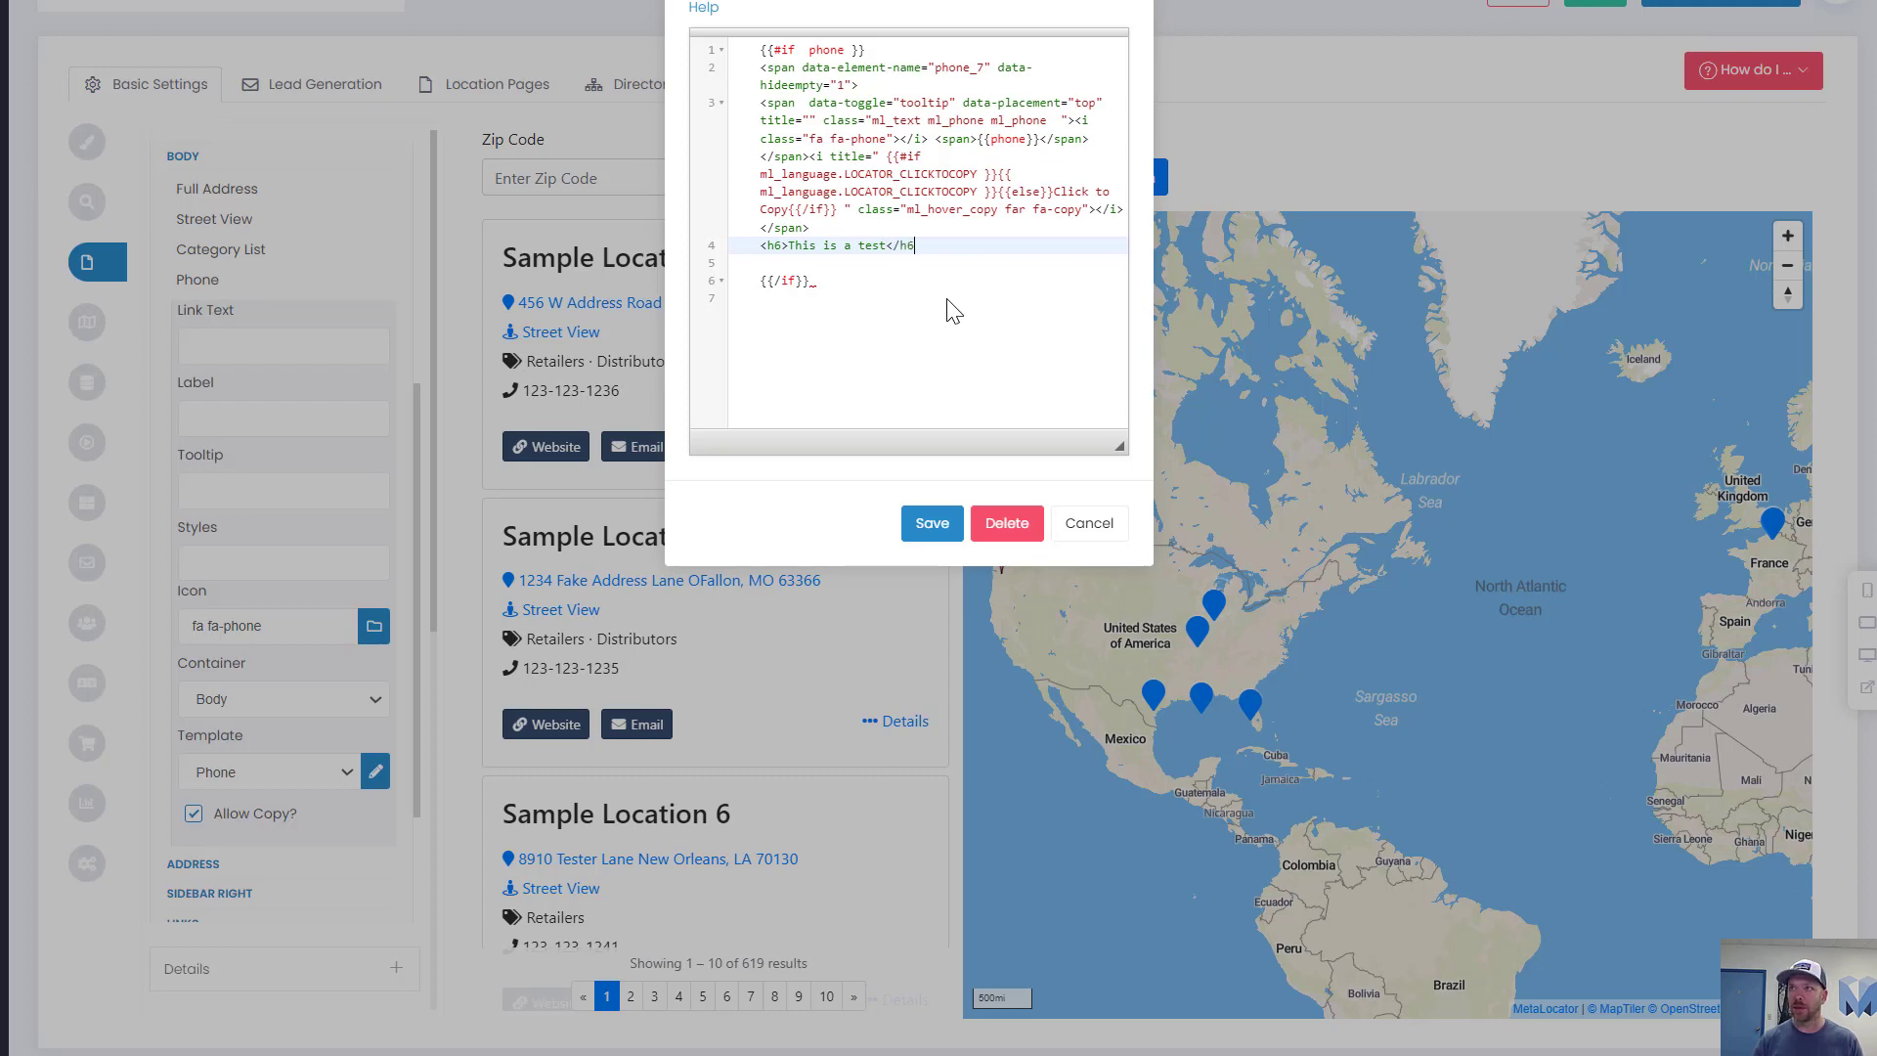
- Save the customized phone template and check the phone area of the result cards
click(932, 523)
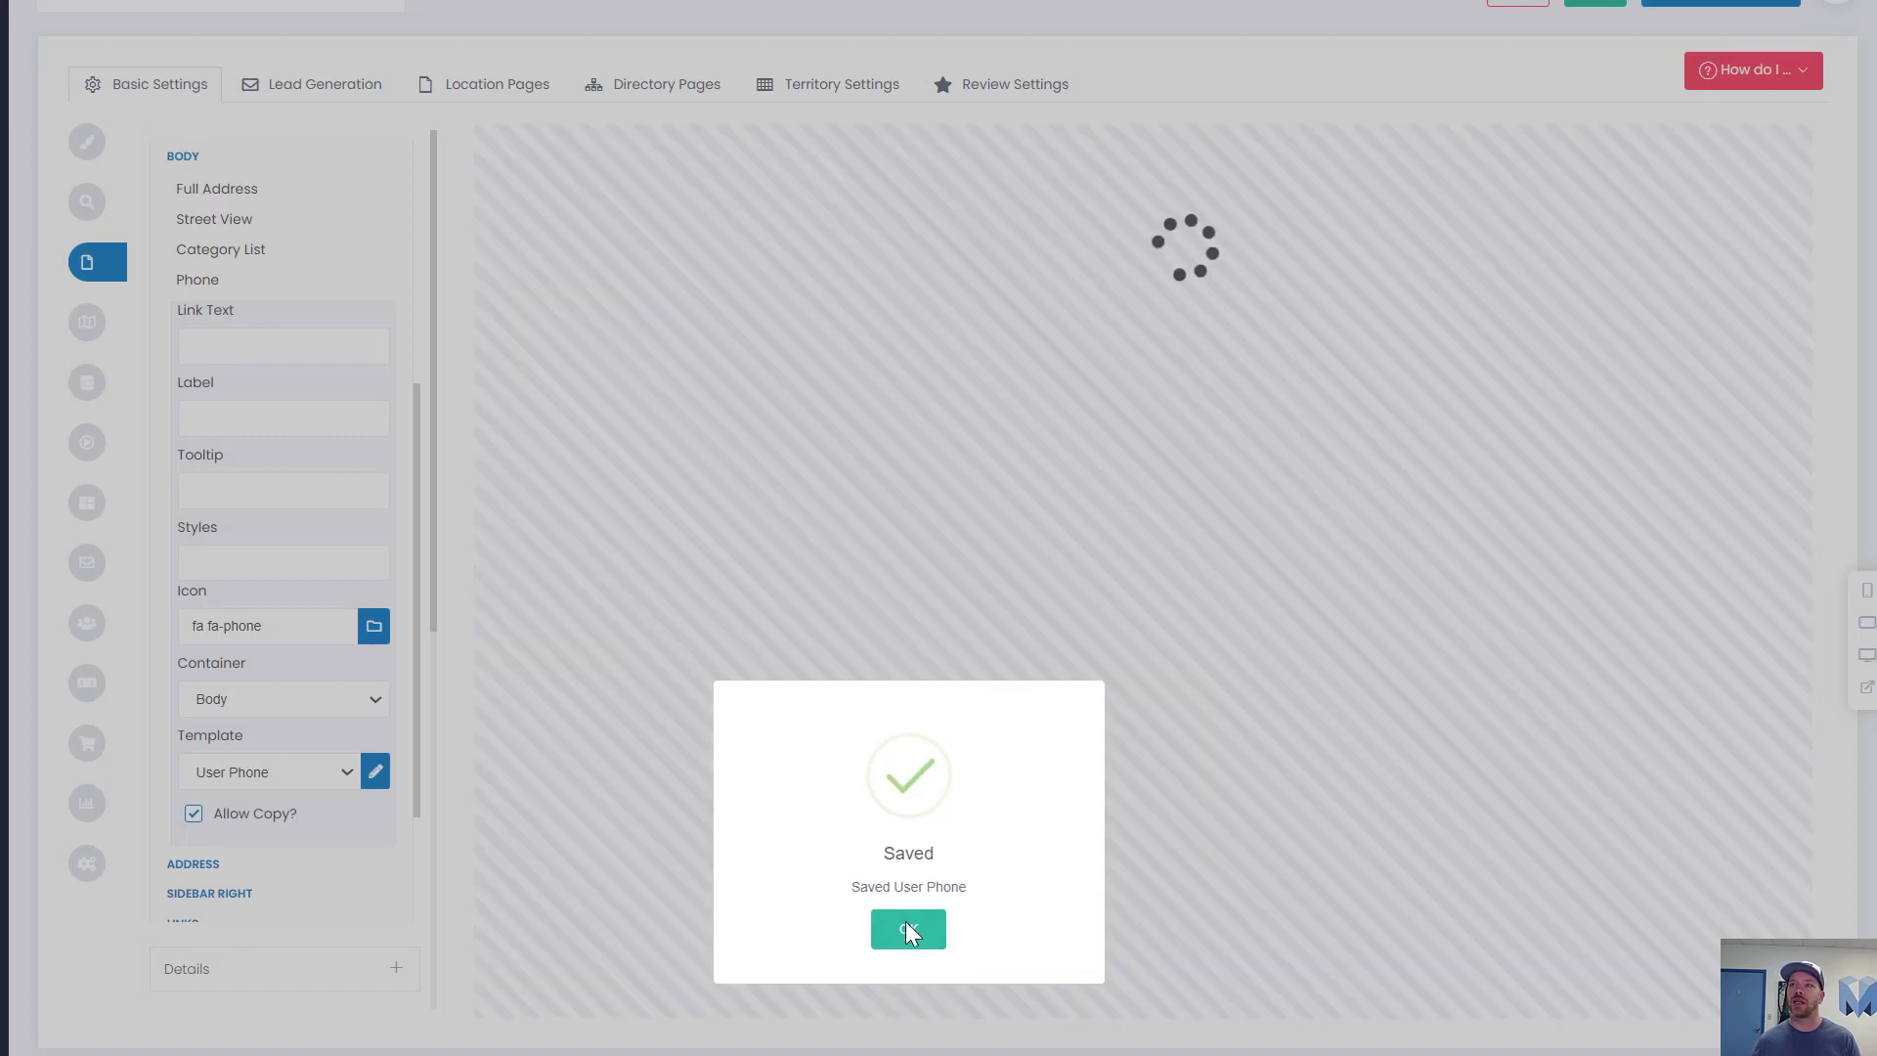
click(907, 928)
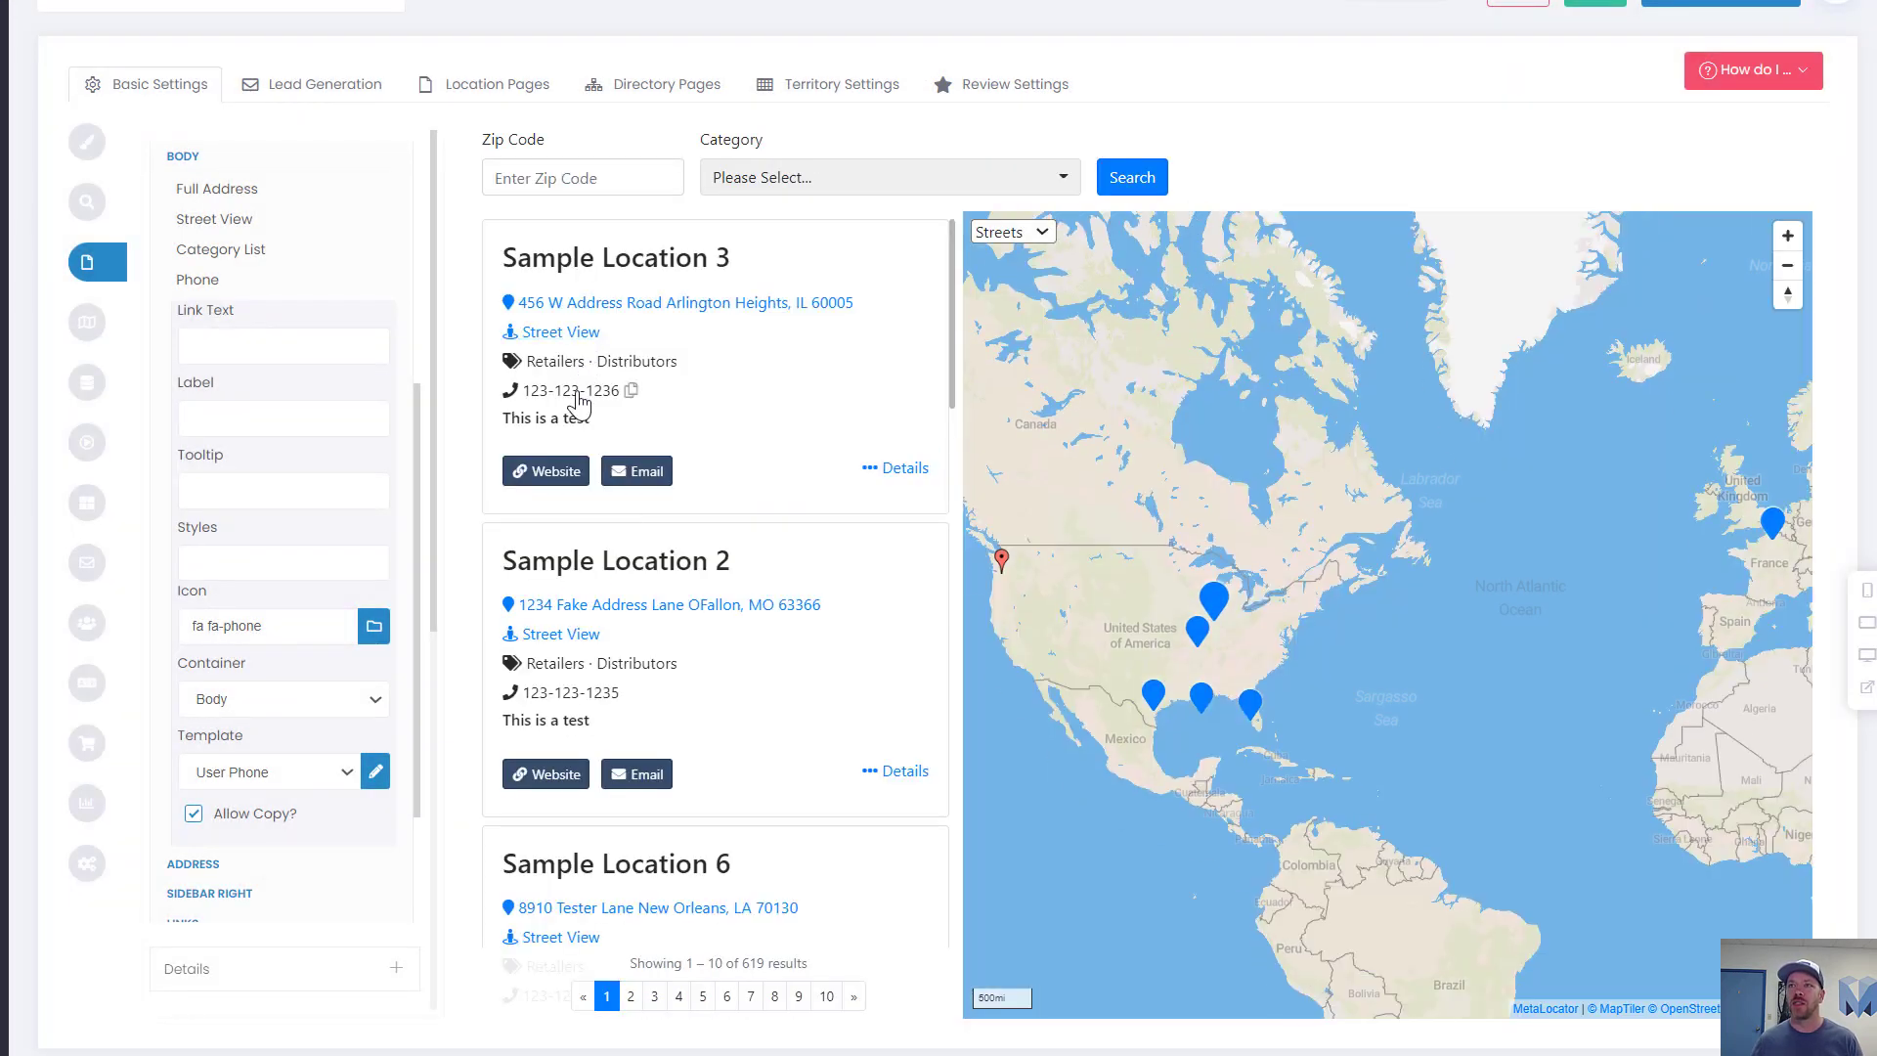
scroll(572, 547, down, 3)
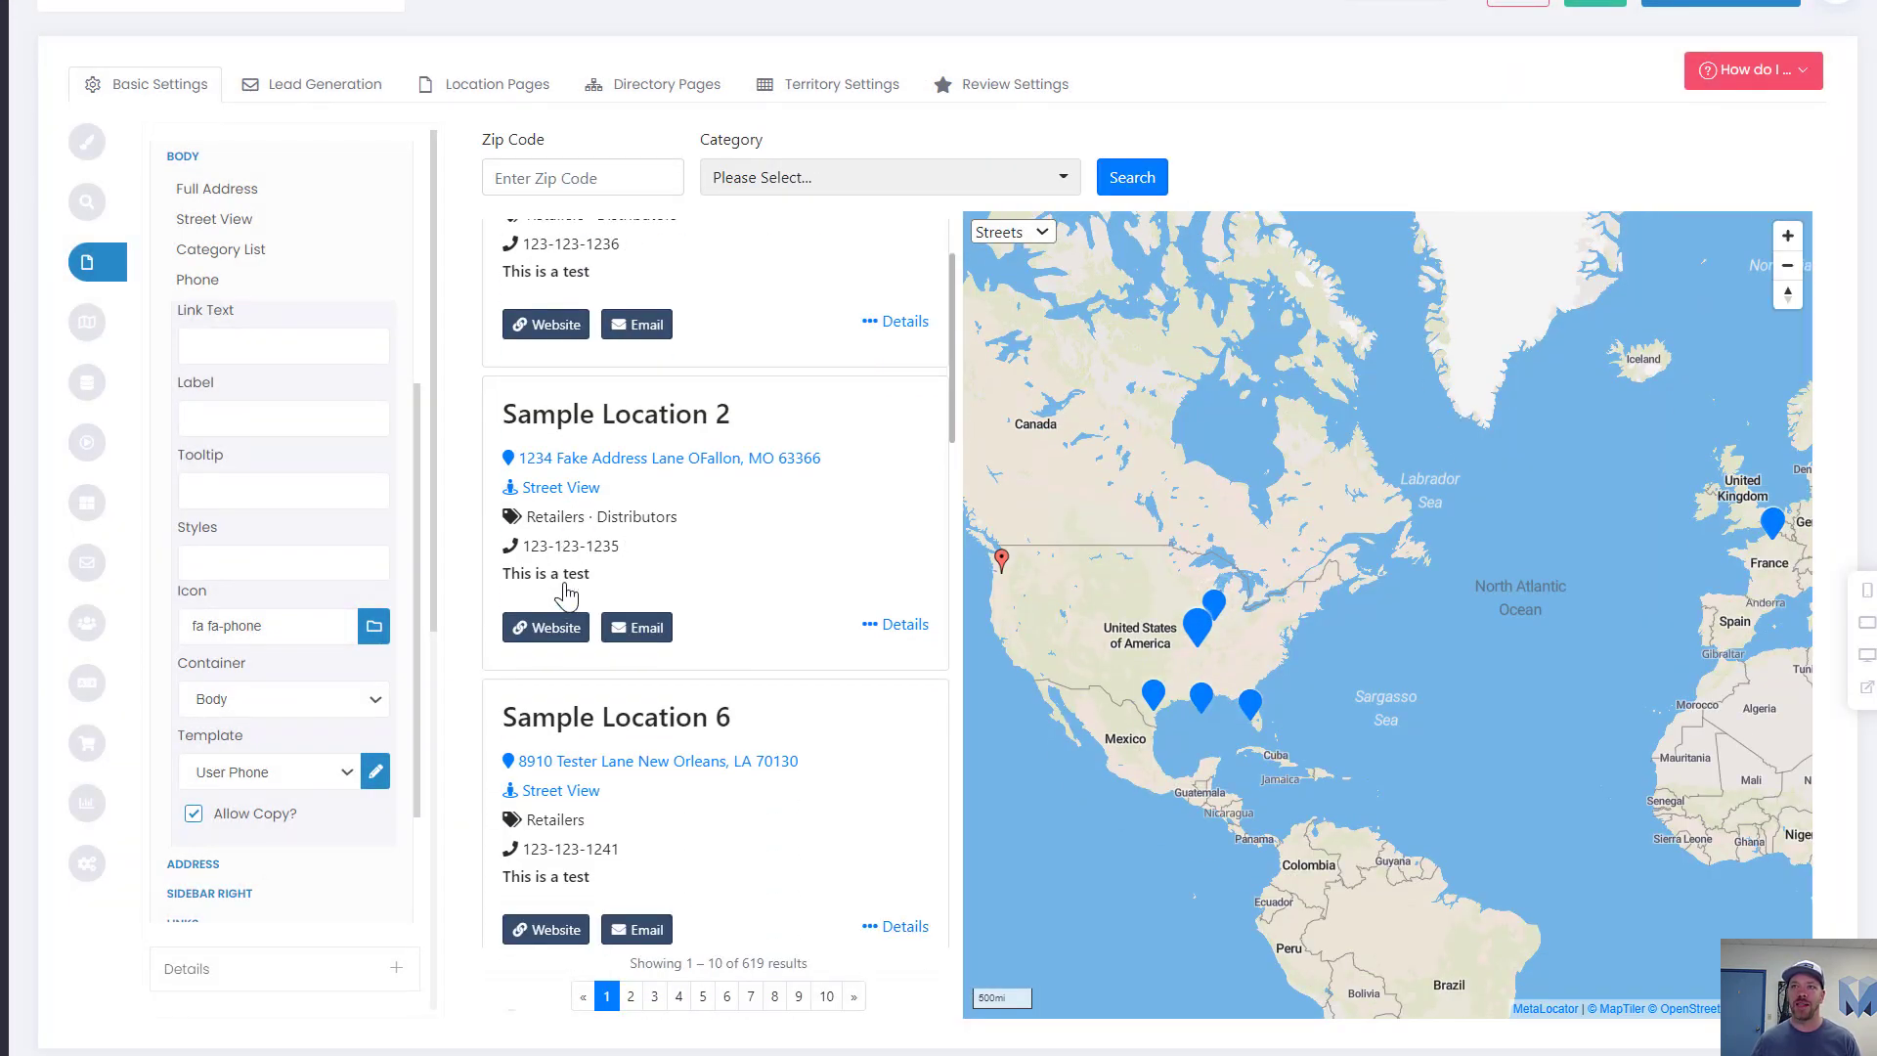
scroll(571, 684, down, 3)
scroll(572, 748, up, 6)
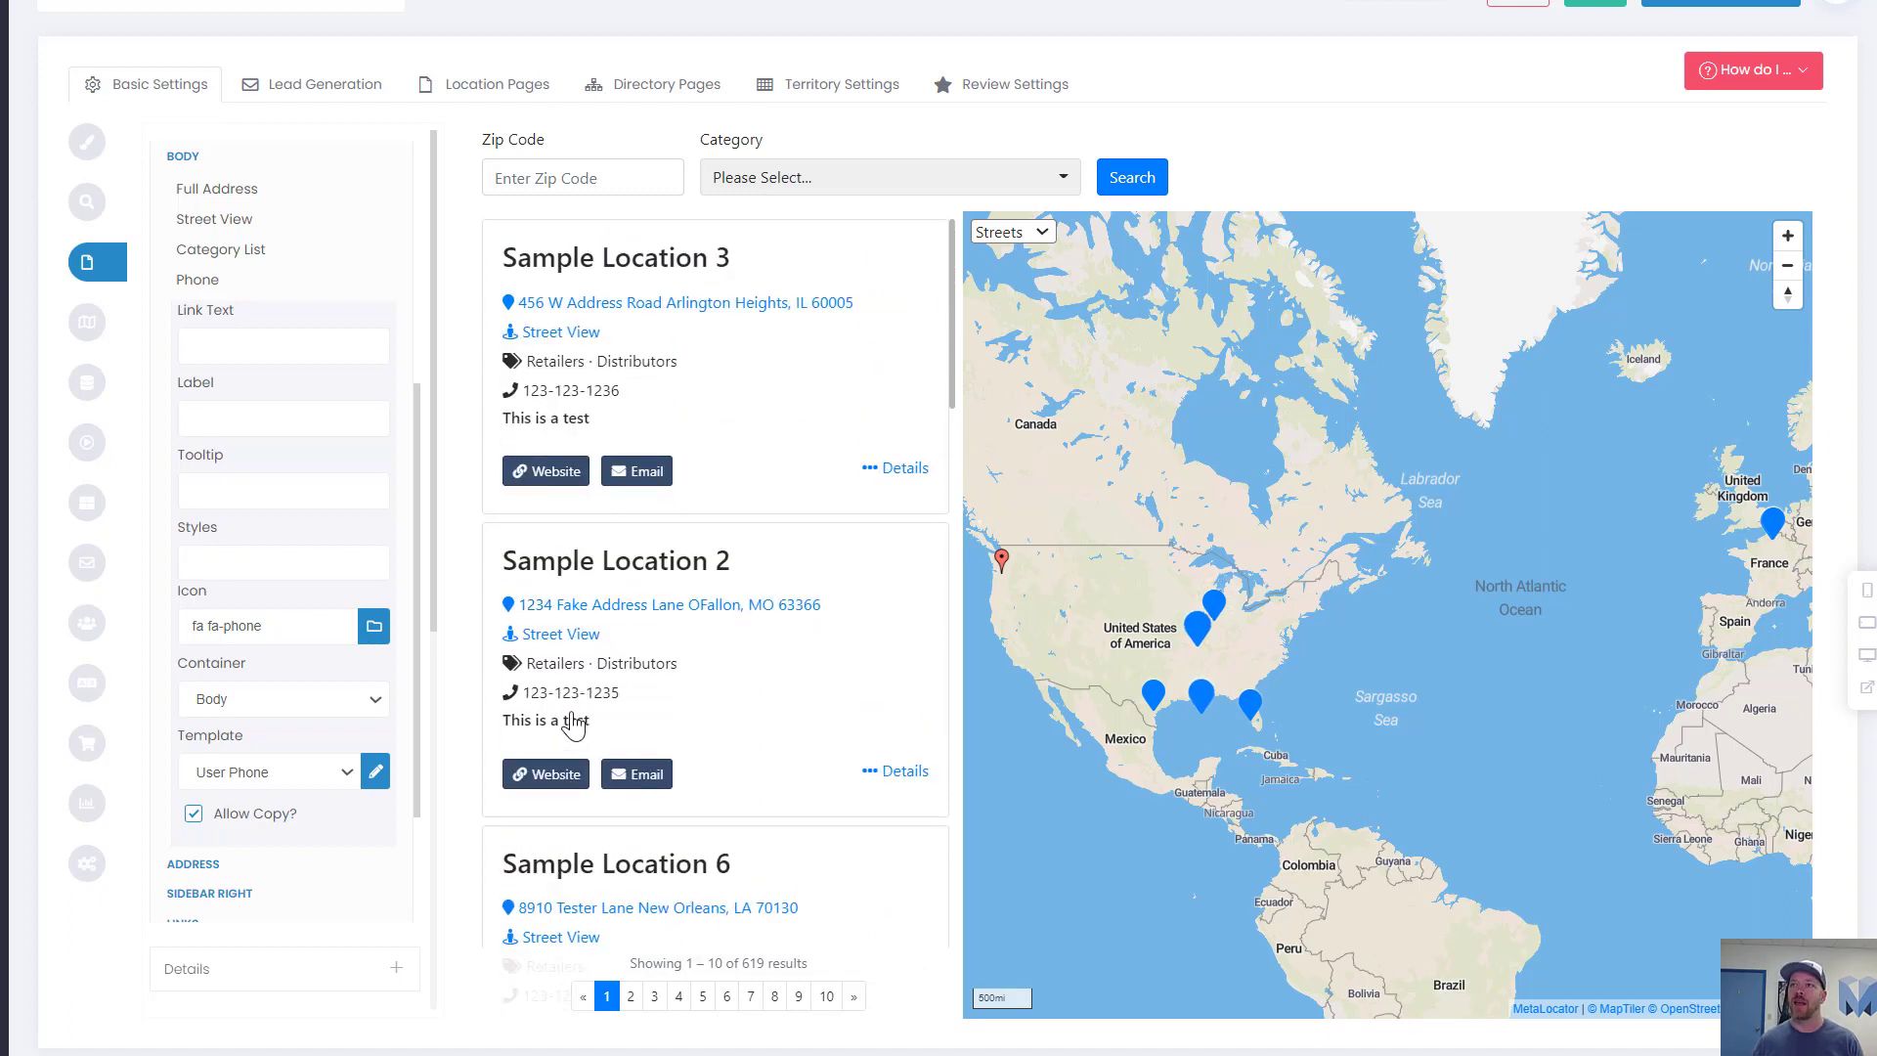
- Set the Phone field's template back to Phone and check which templates are available for it
click(268, 782)
click(271, 812)
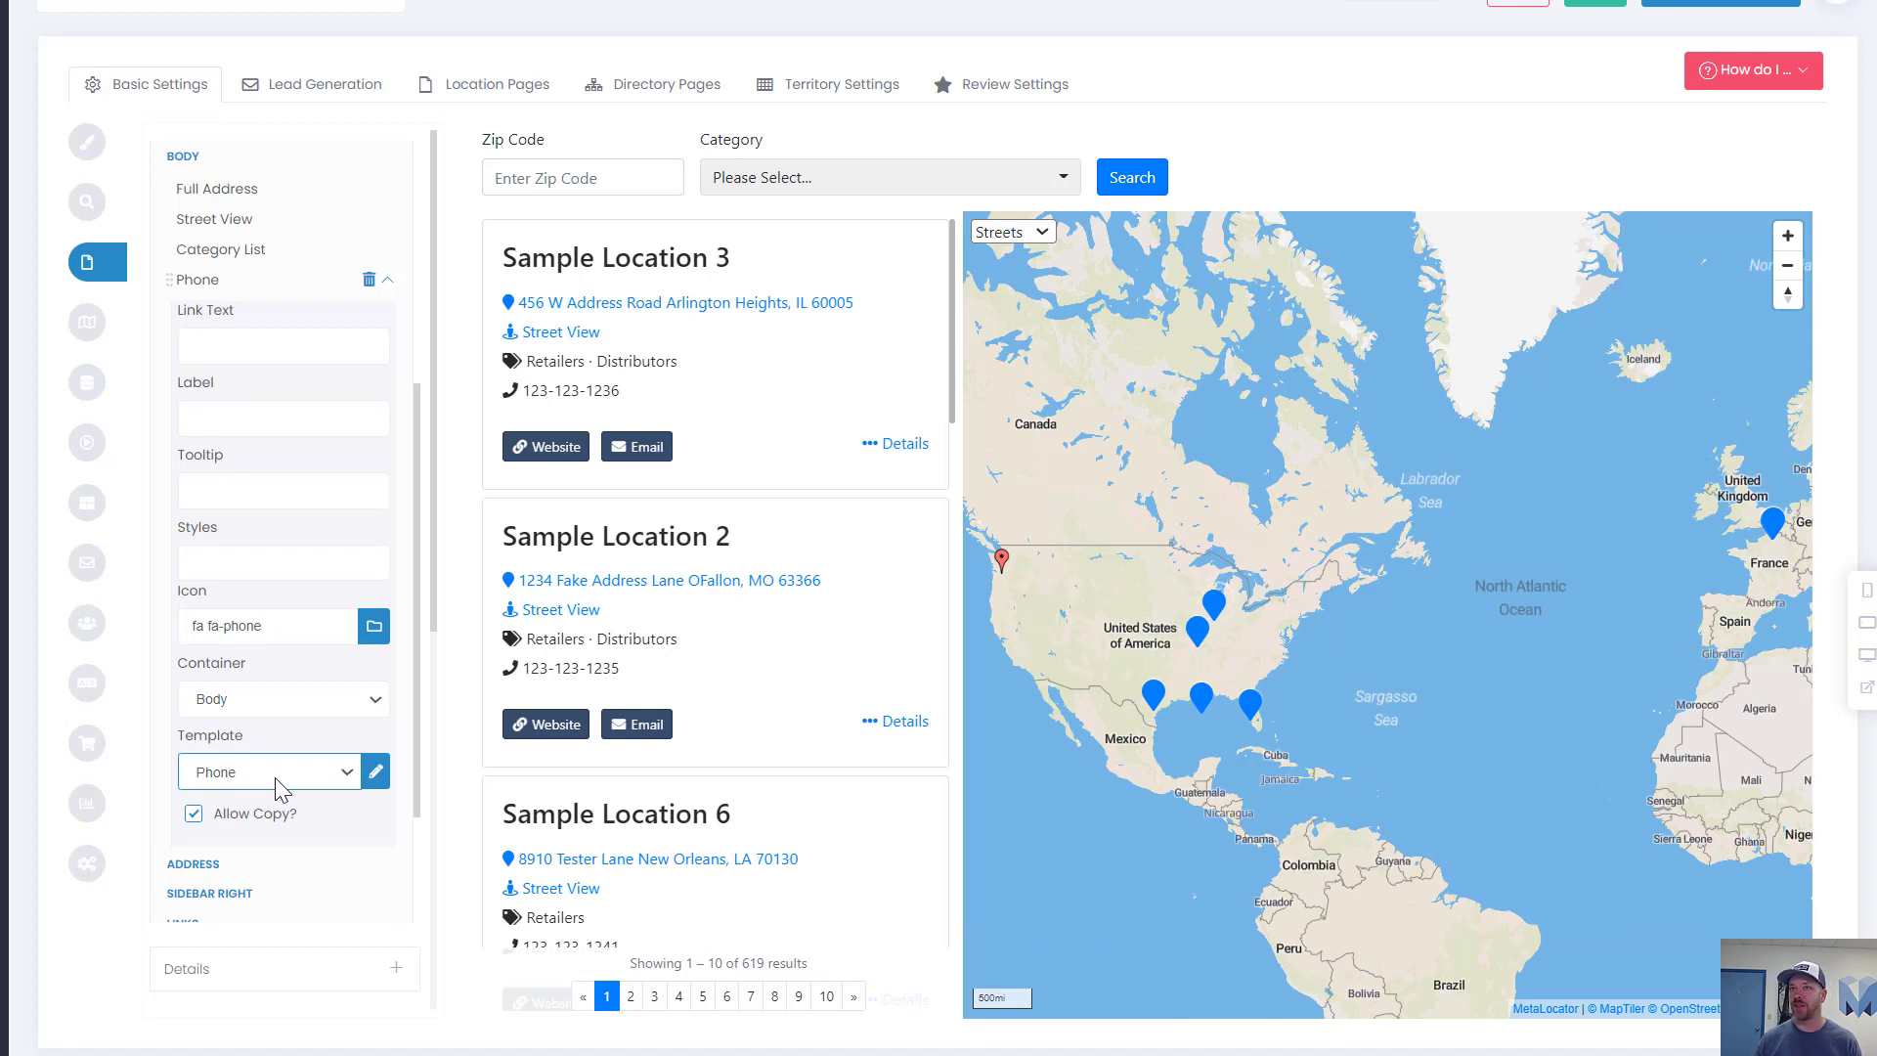
click(281, 788)
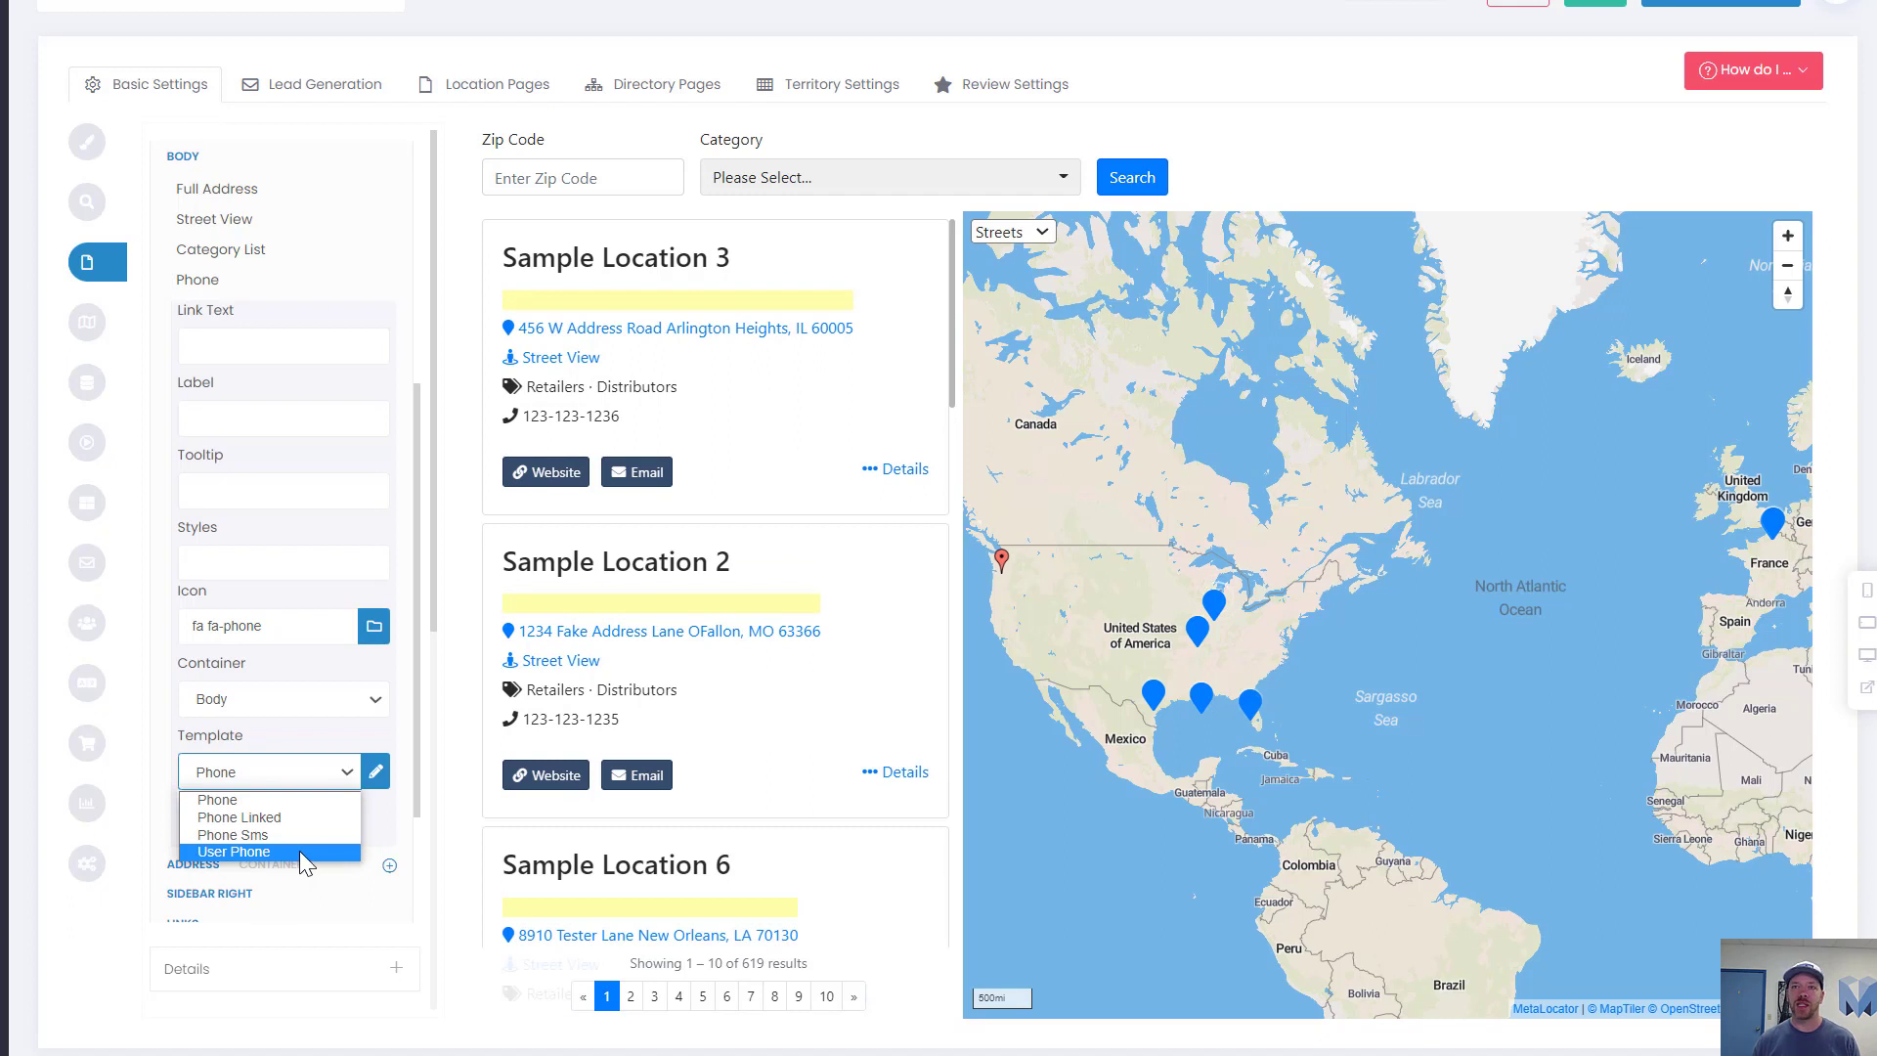
click(280, 735)
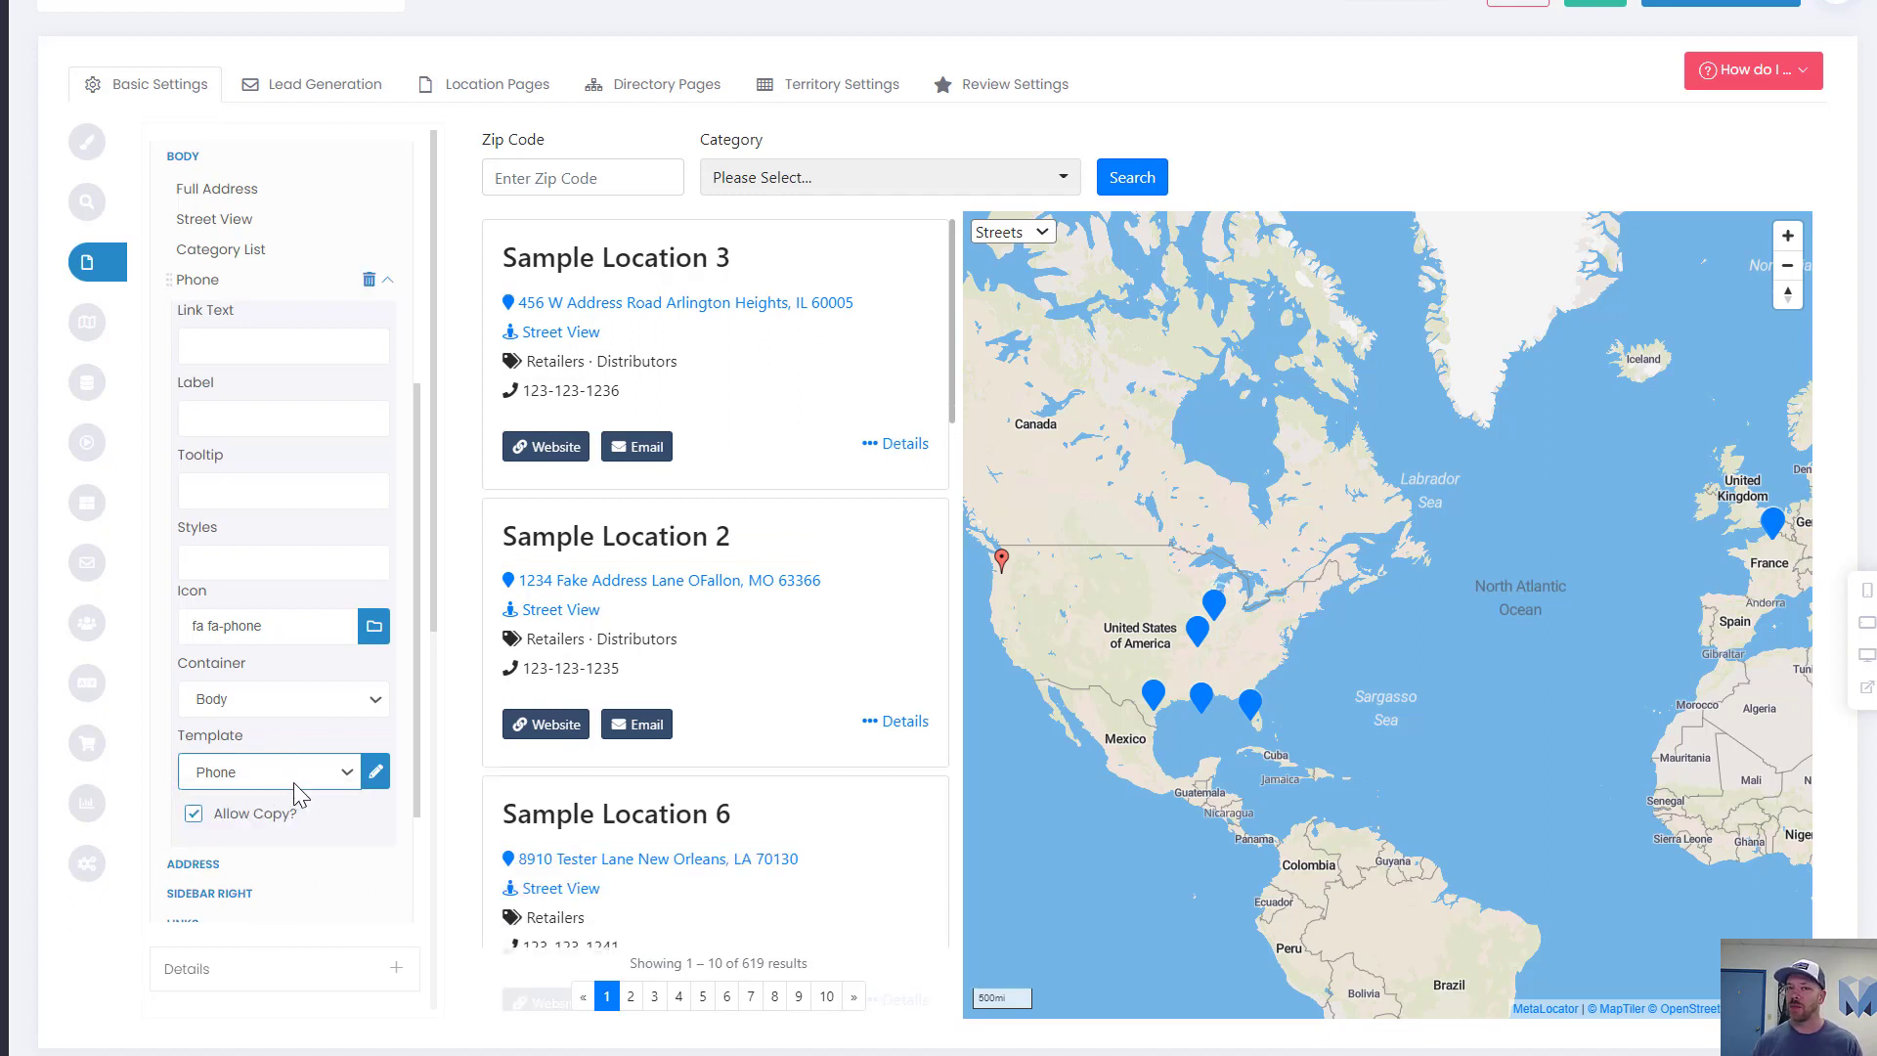
- Add the line <h5>this is also a test</h5> before the closing {{/if}} in the Phone template's code and save it
click(378, 774)
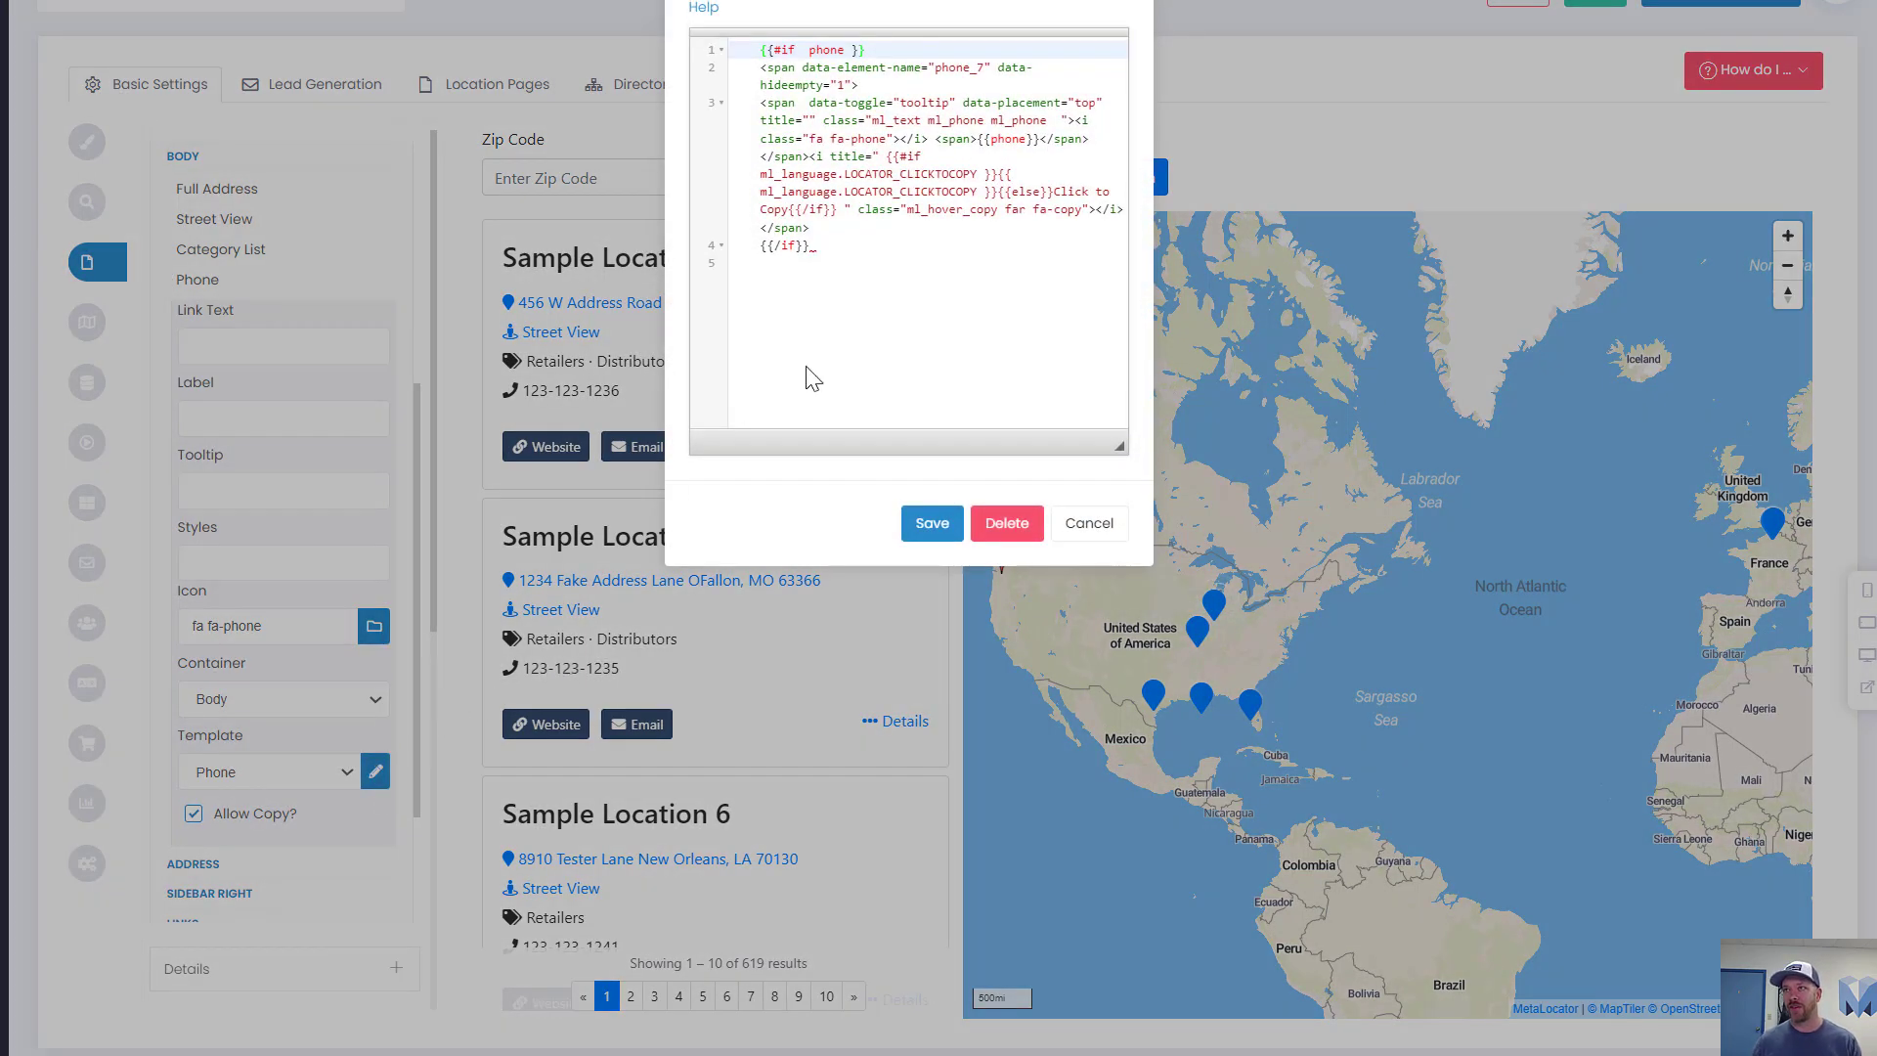
click(923, 249)
key(Return)
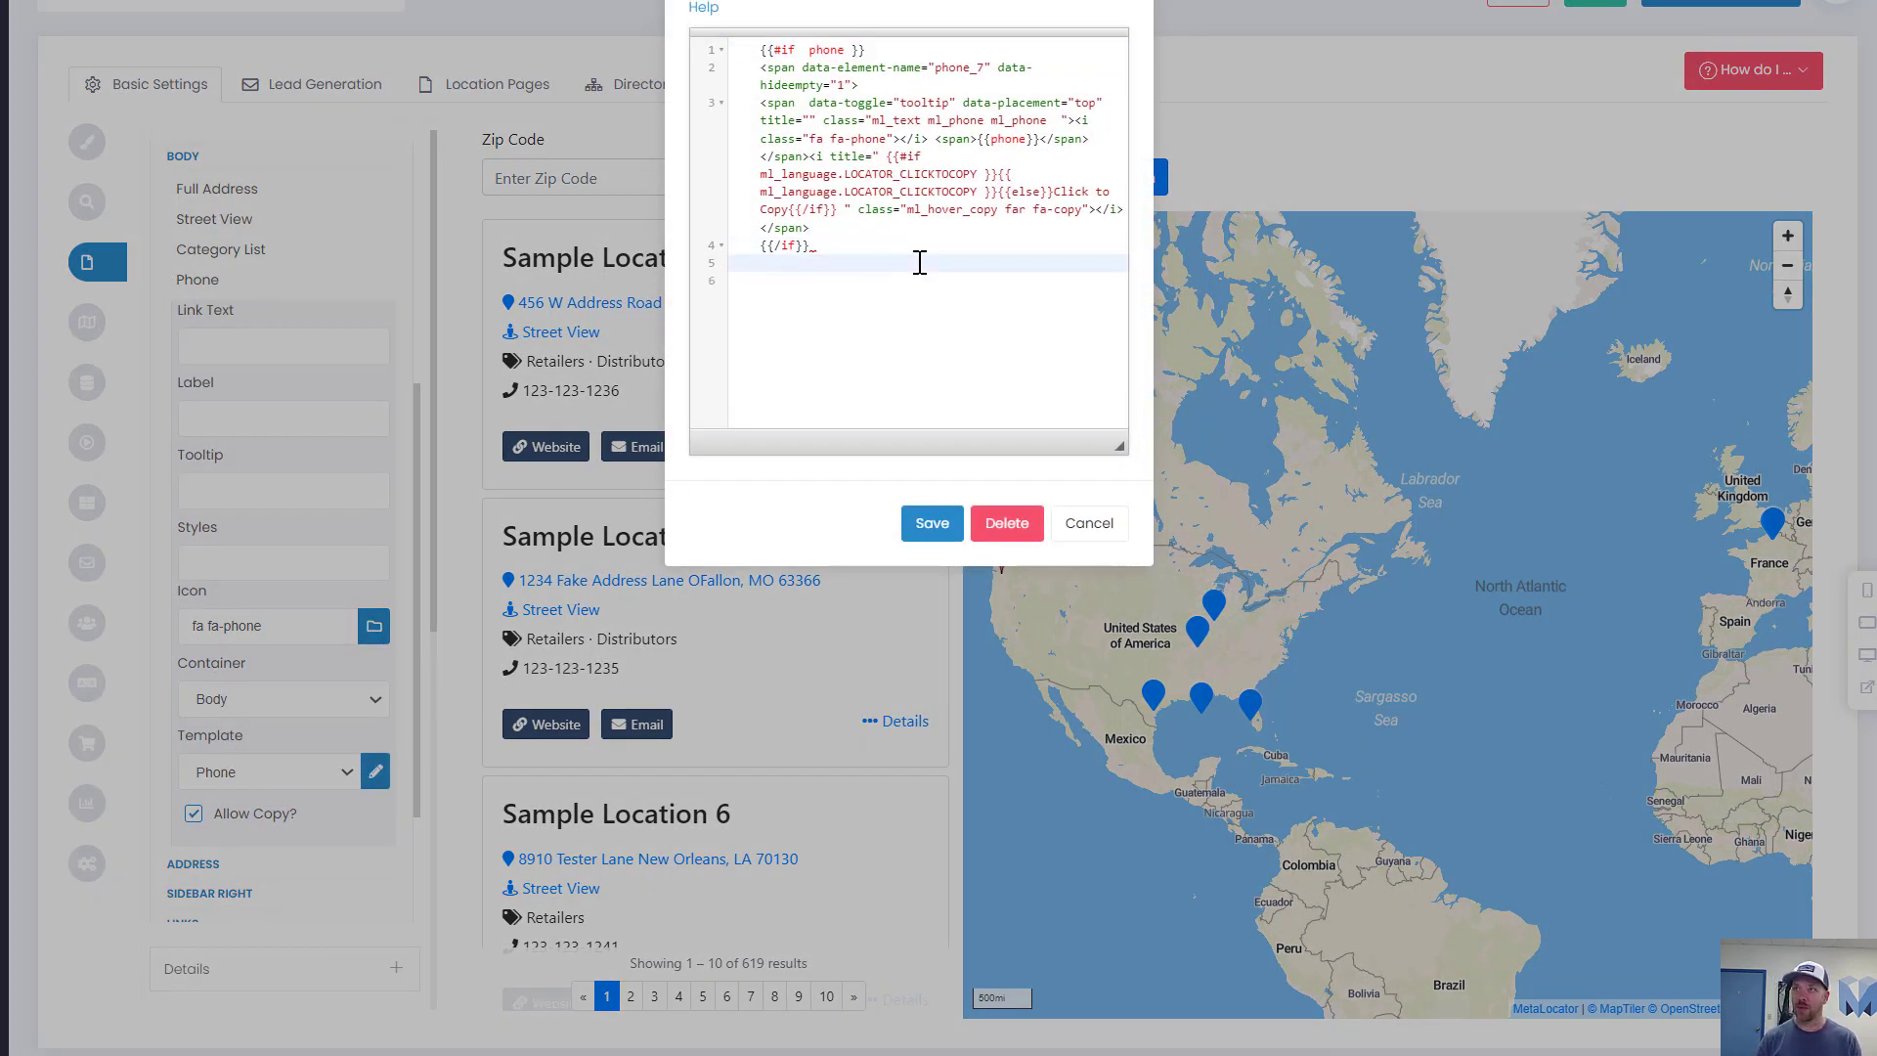
key(Up)
key(Up)
key(End)
key(Return)
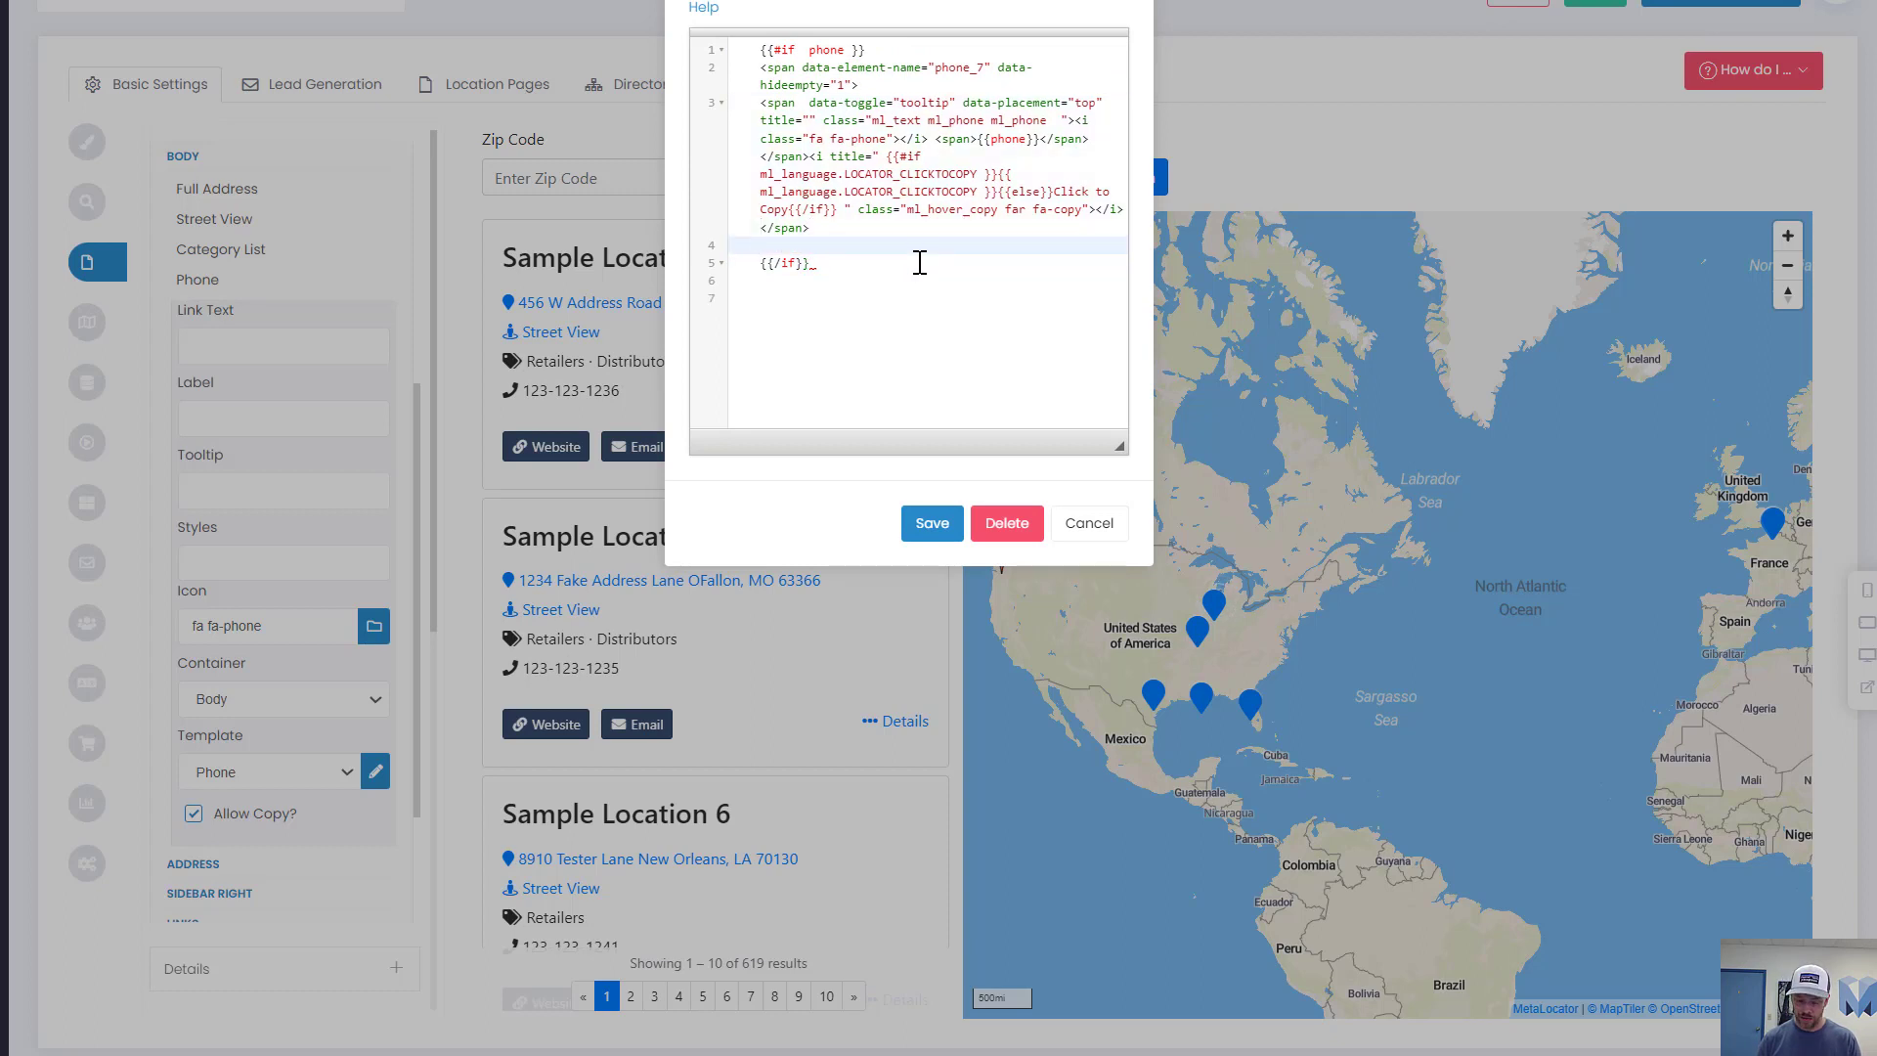
text(<h5>)
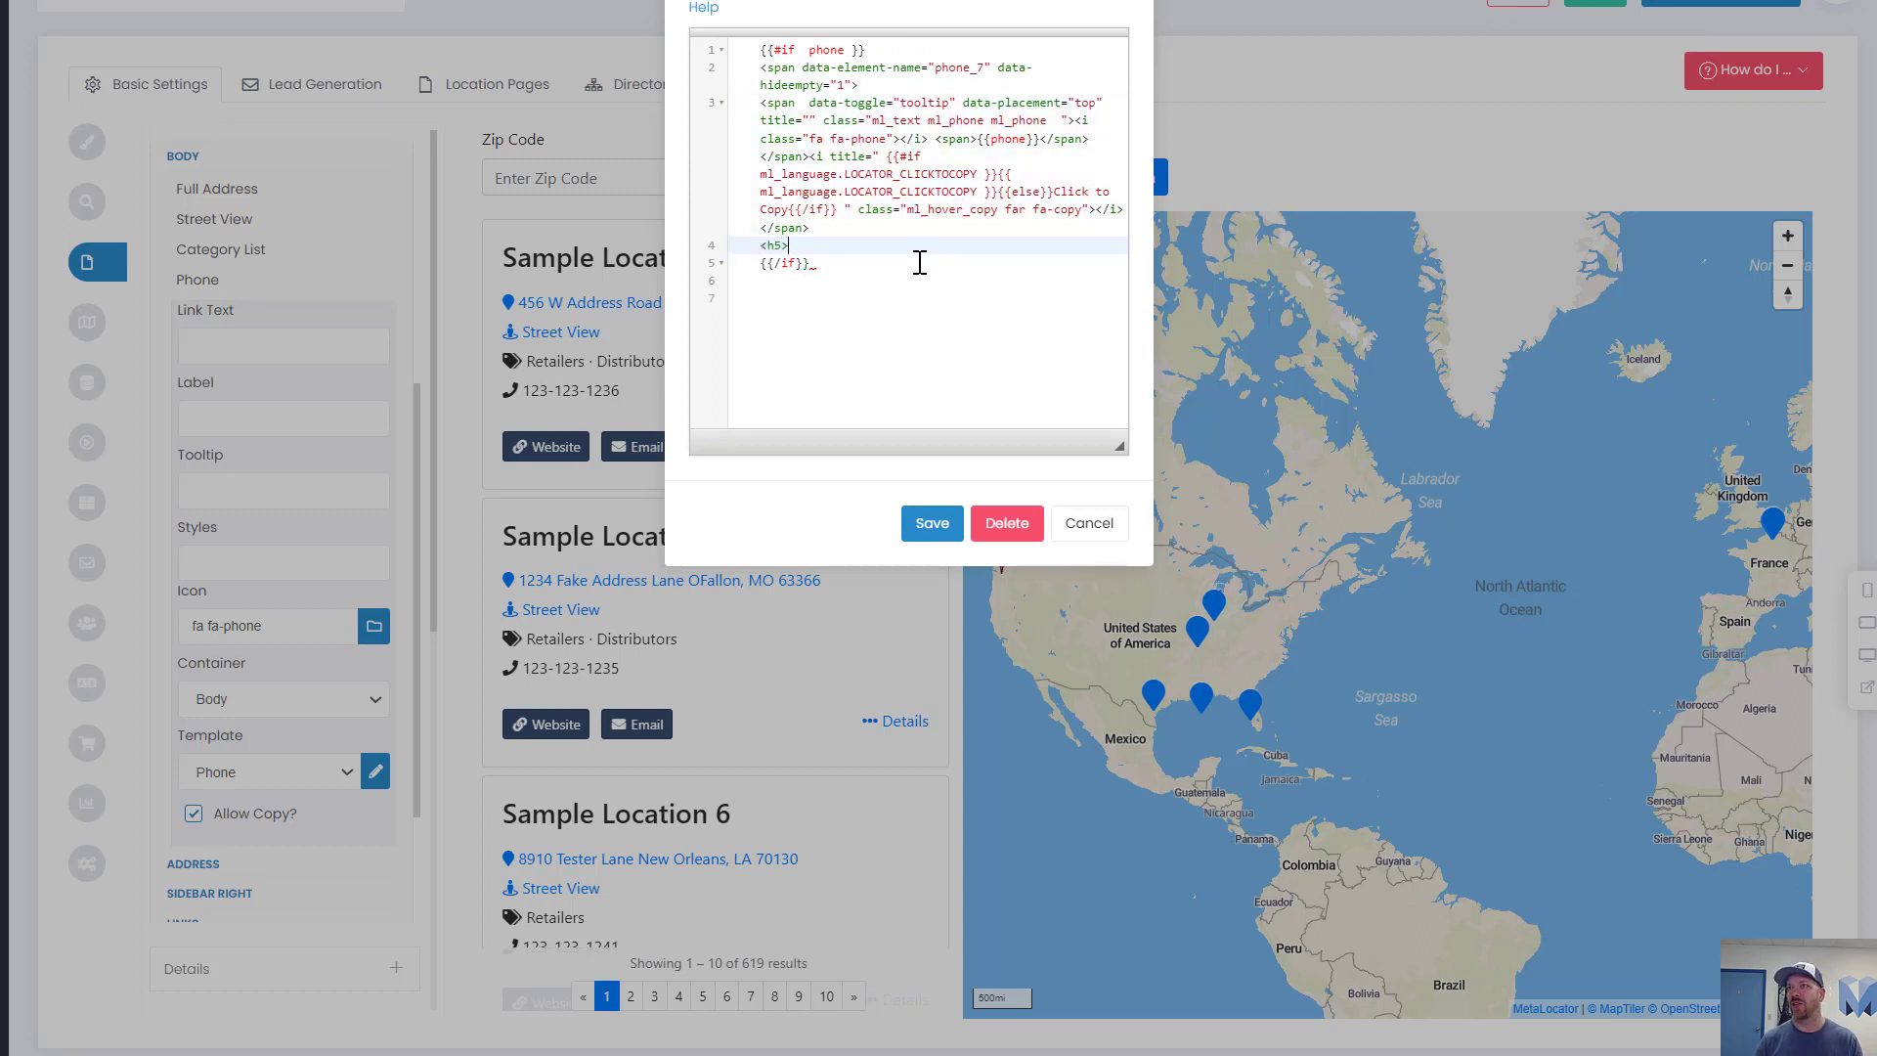
text(this is also a test</h5>)
click(933, 527)
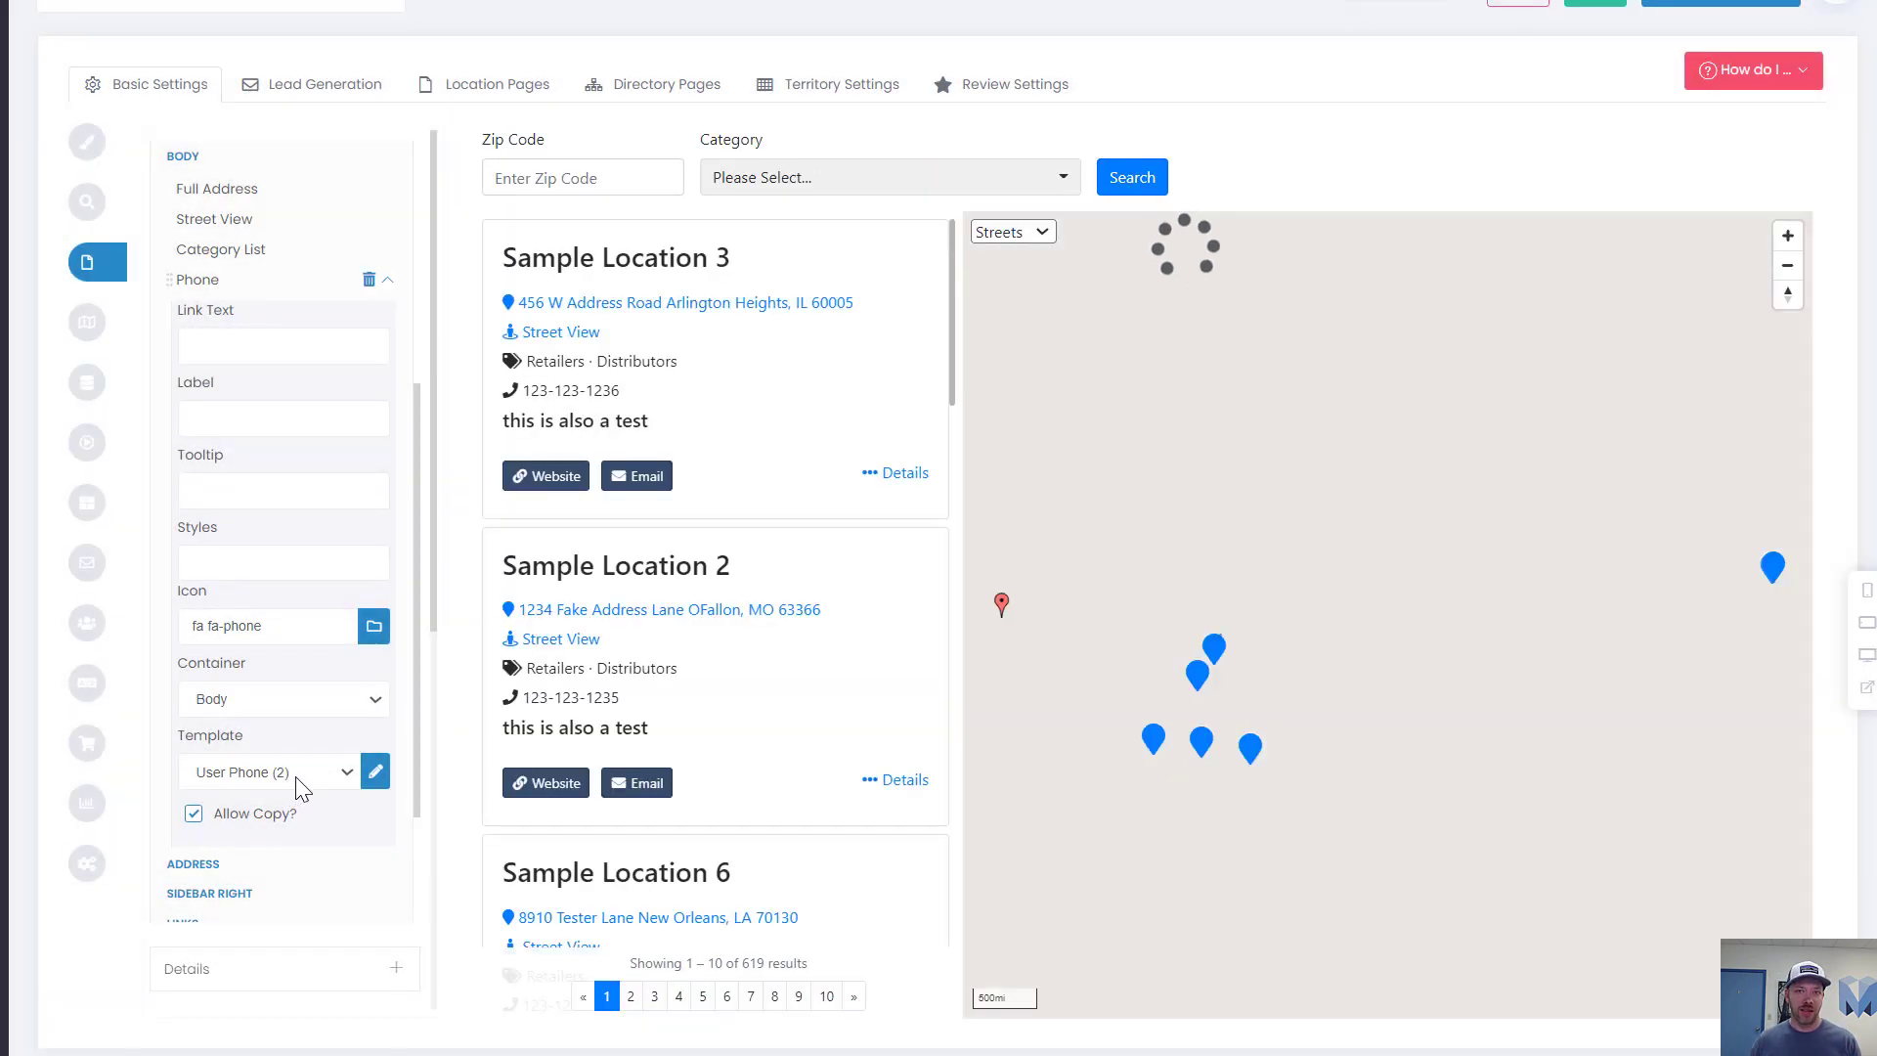
- Switch the Phone field's template to User Phone and review its code
click(302, 780)
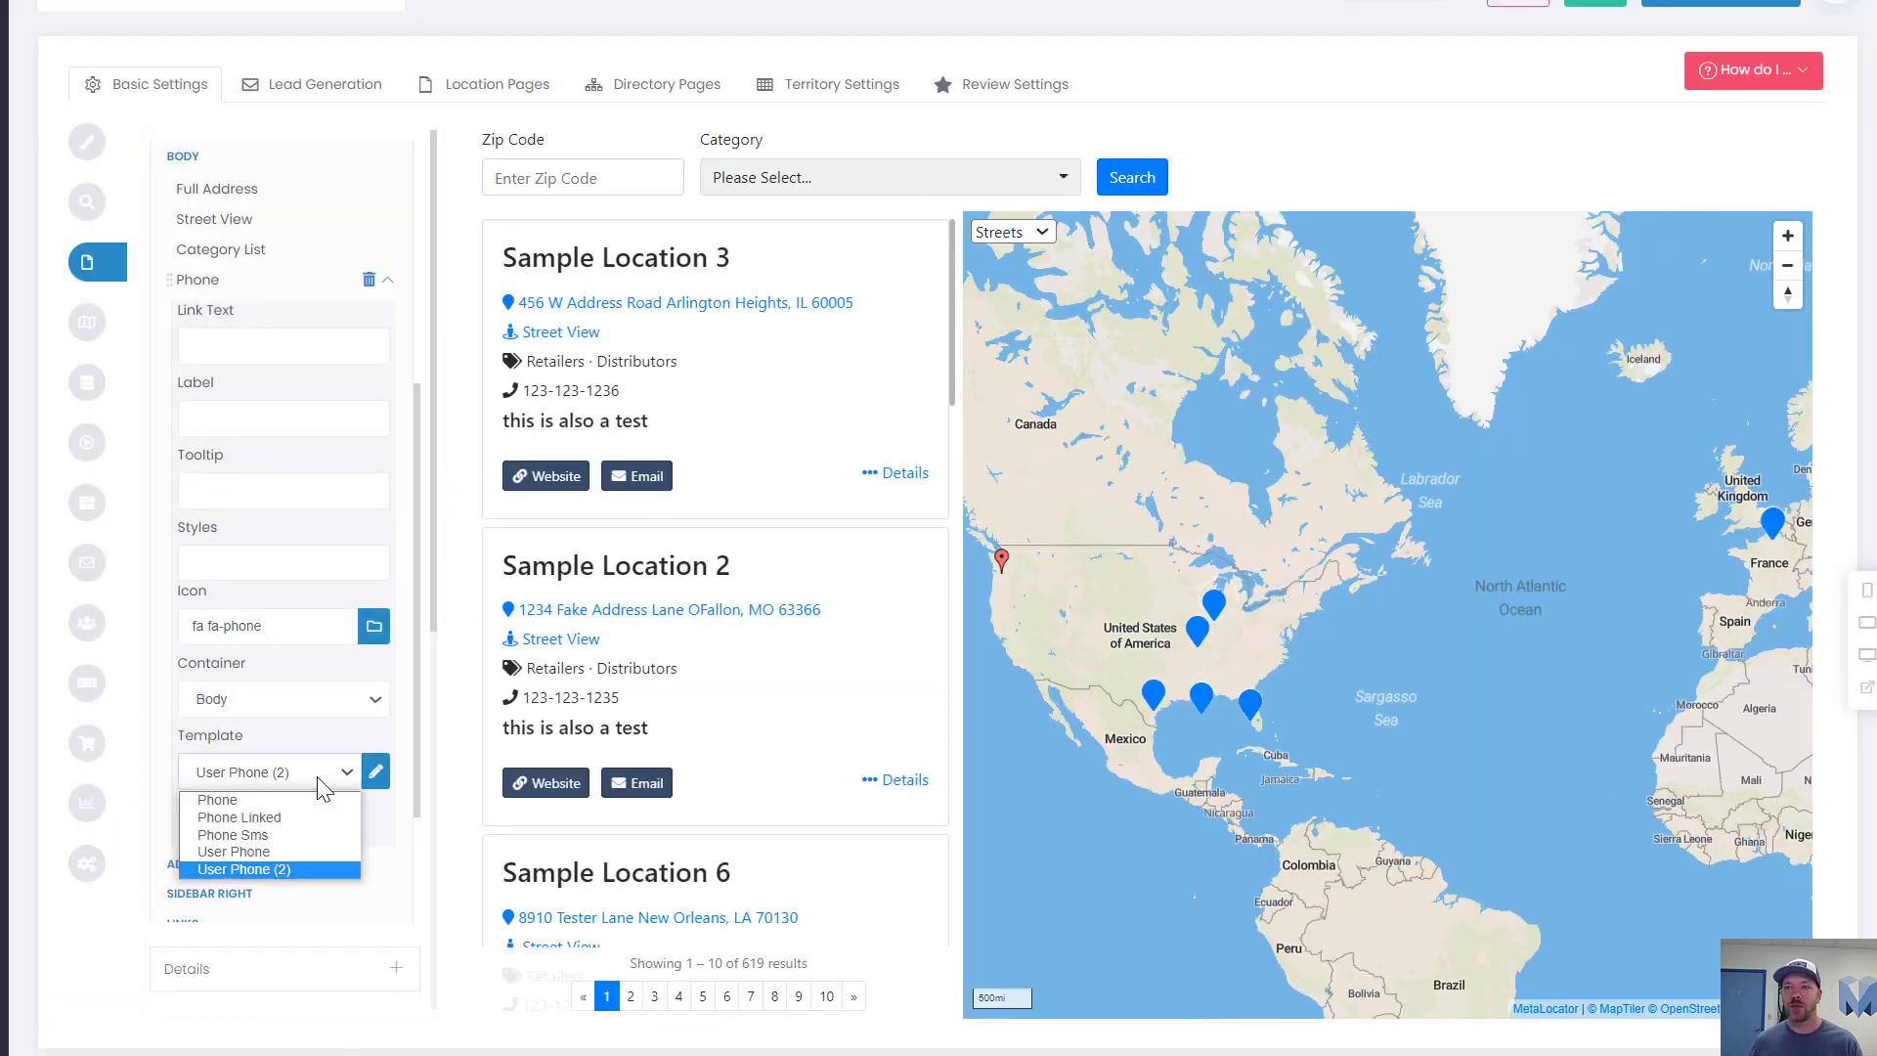
click(295, 852)
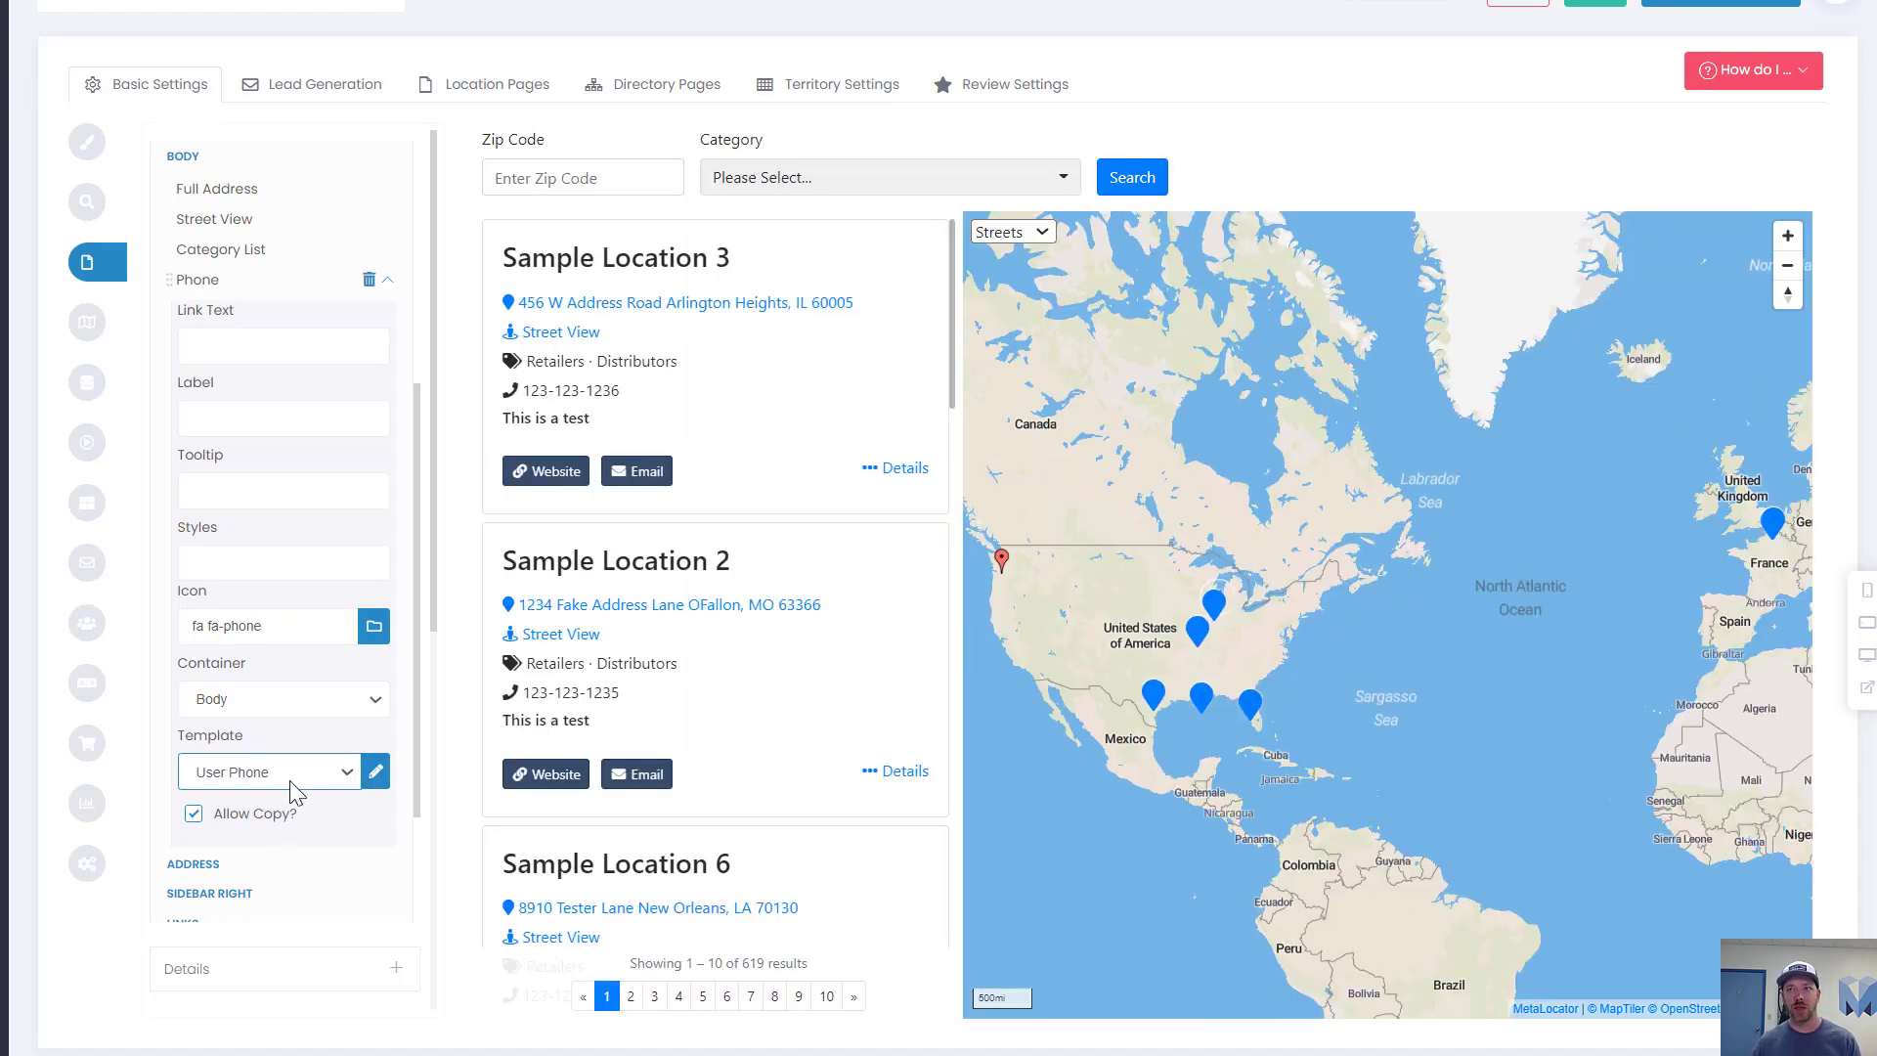
click(375, 771)
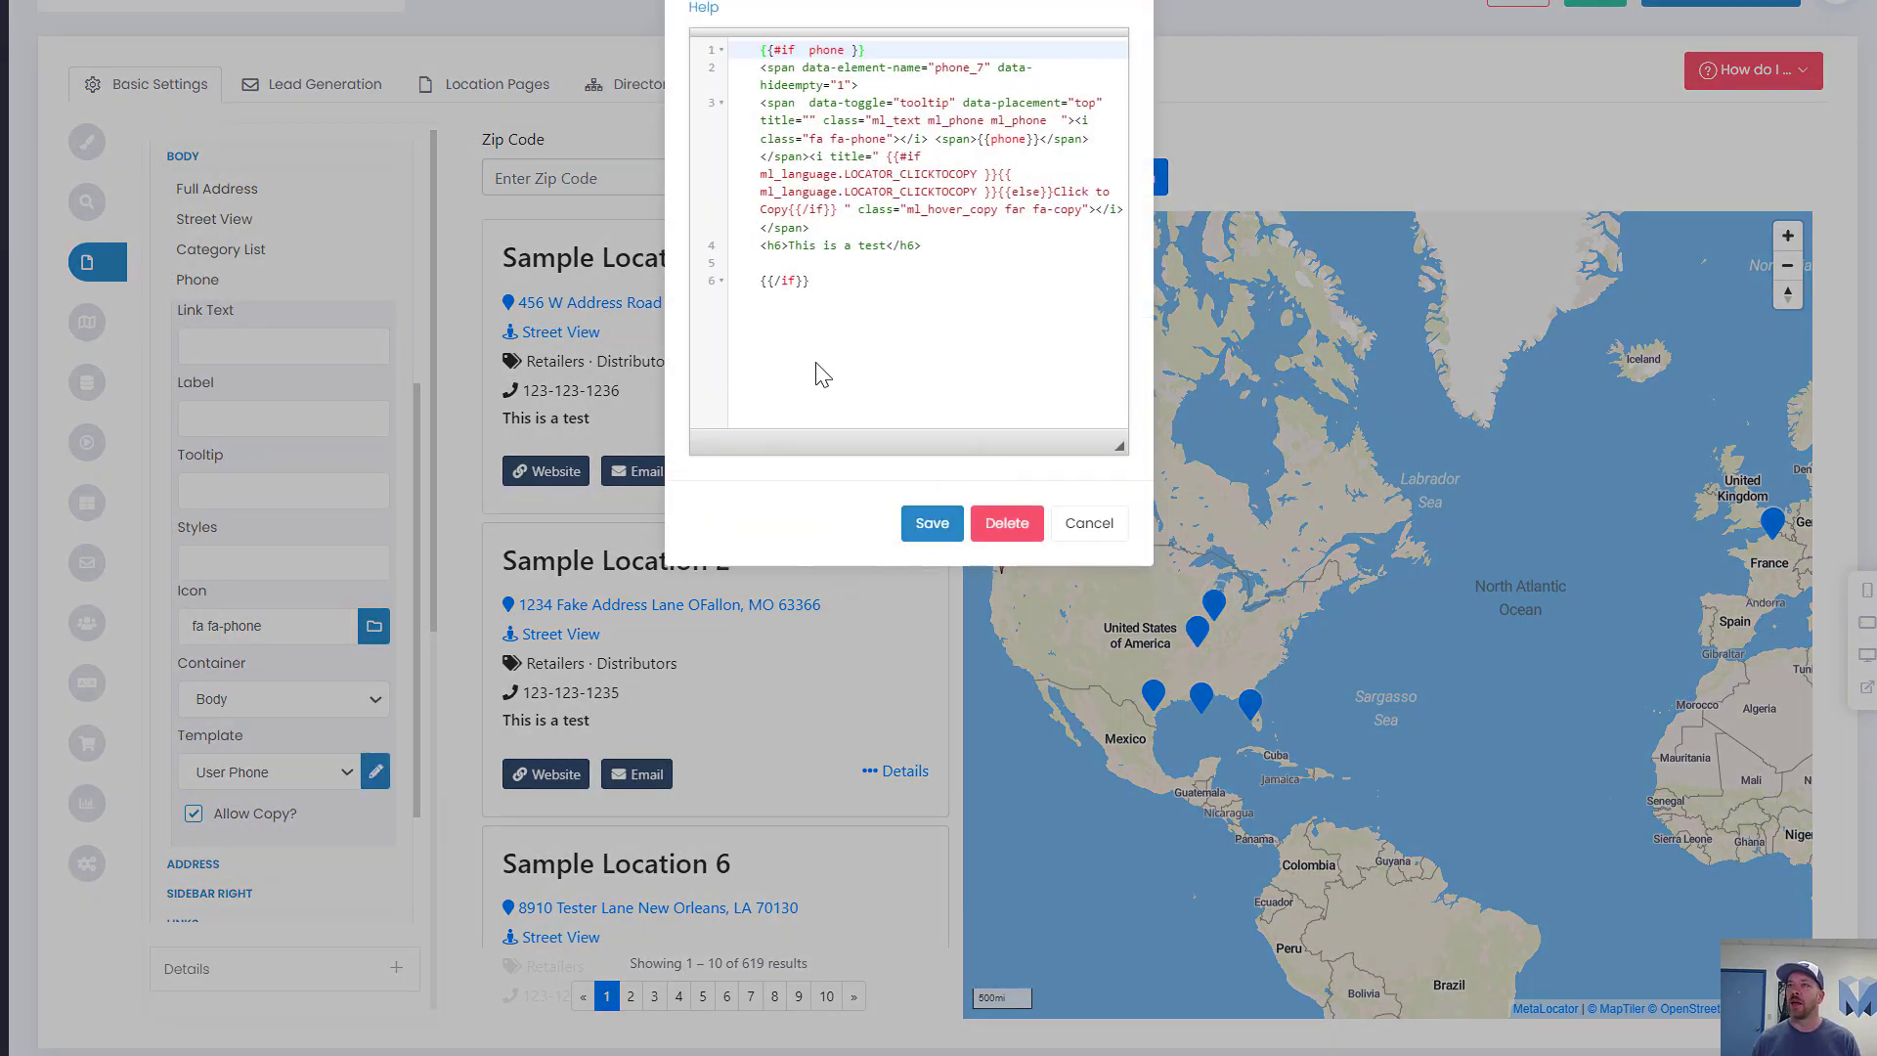
click(926, 533)
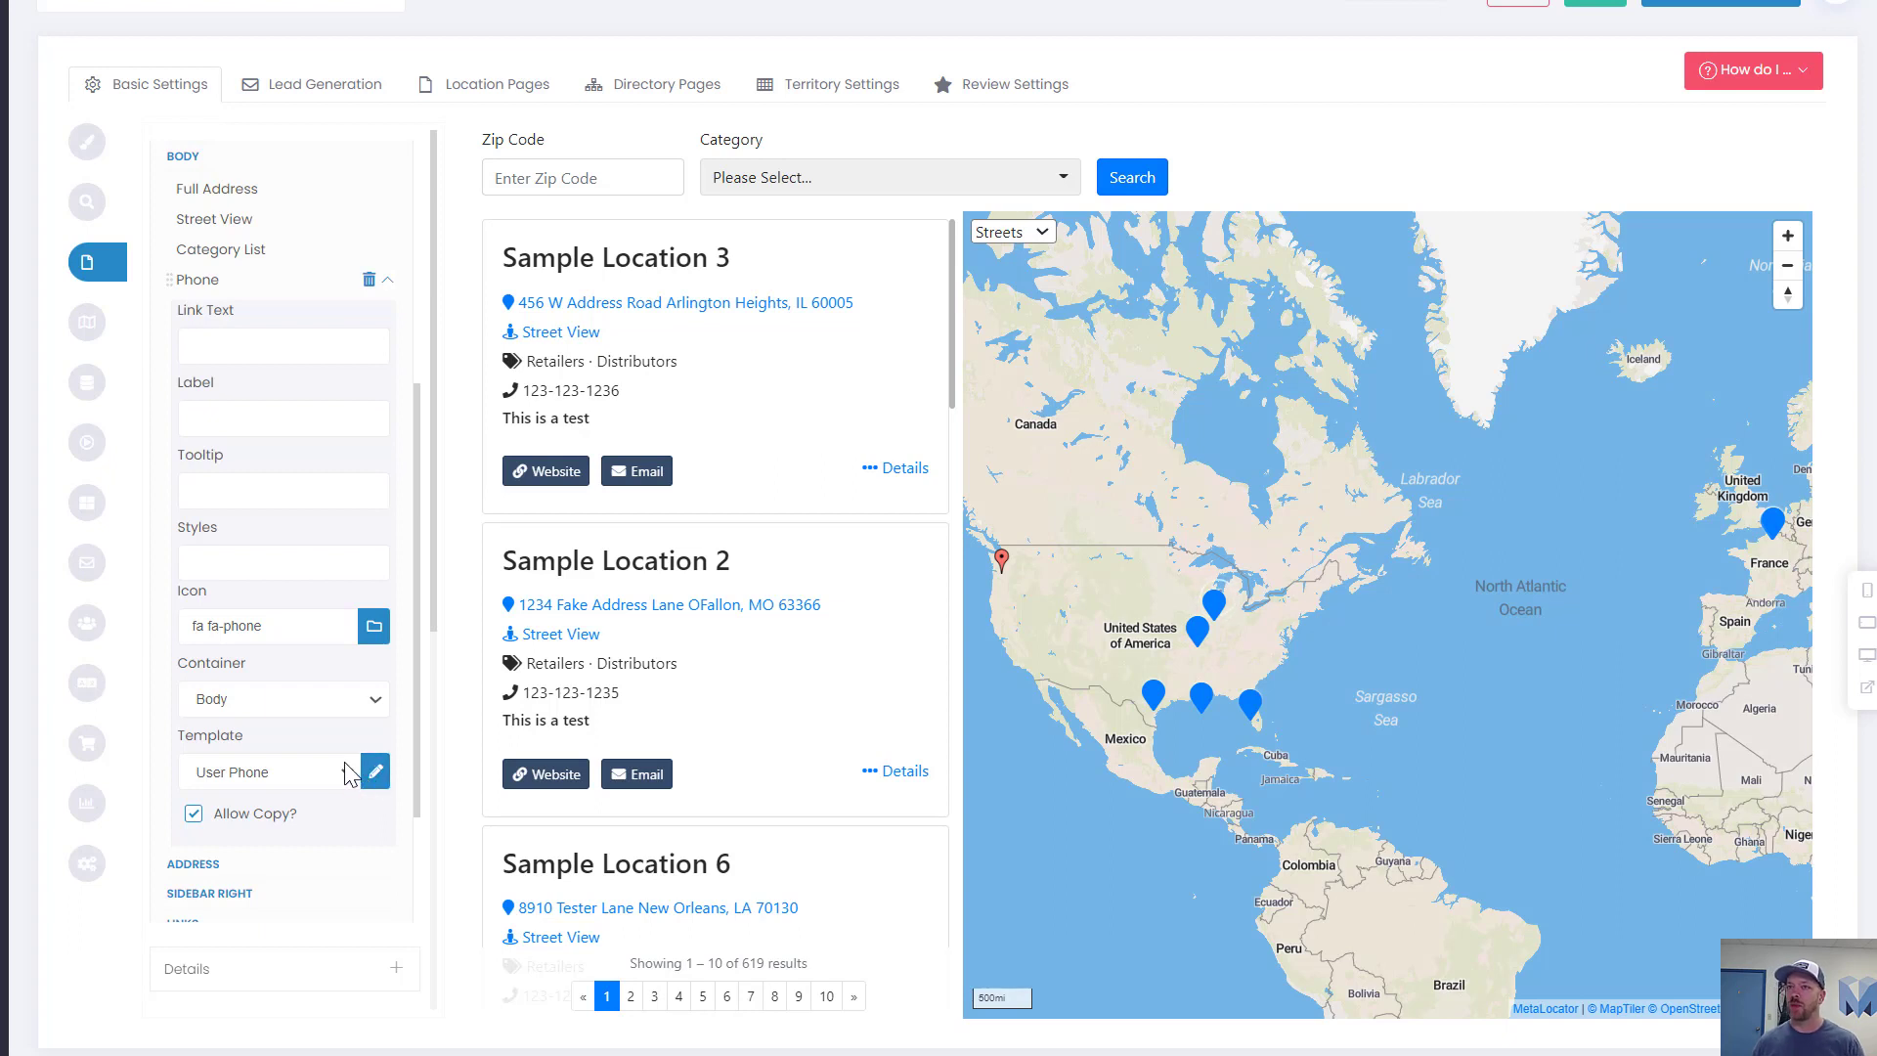
- Switch the Phone field's template to User Phone (2) and review its code without editing it
click(348, 772)
click(347, 774)
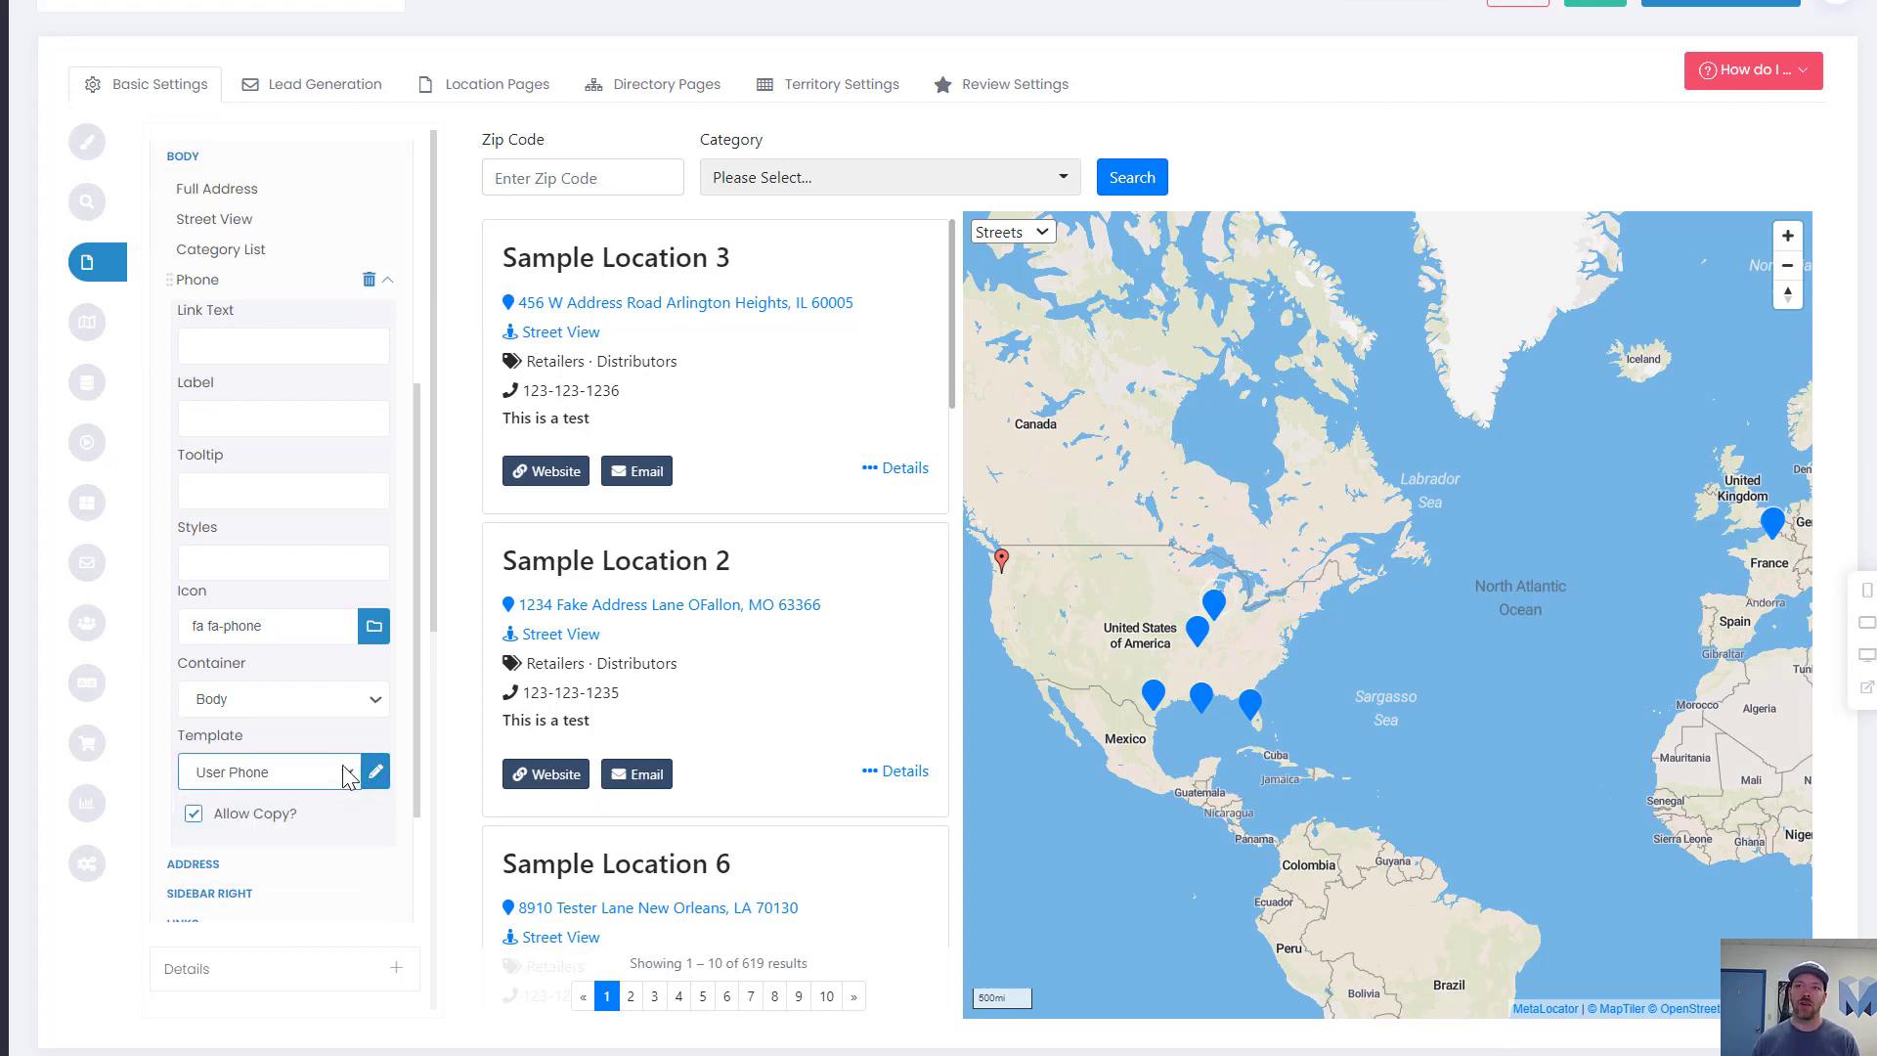
click(348, 772)
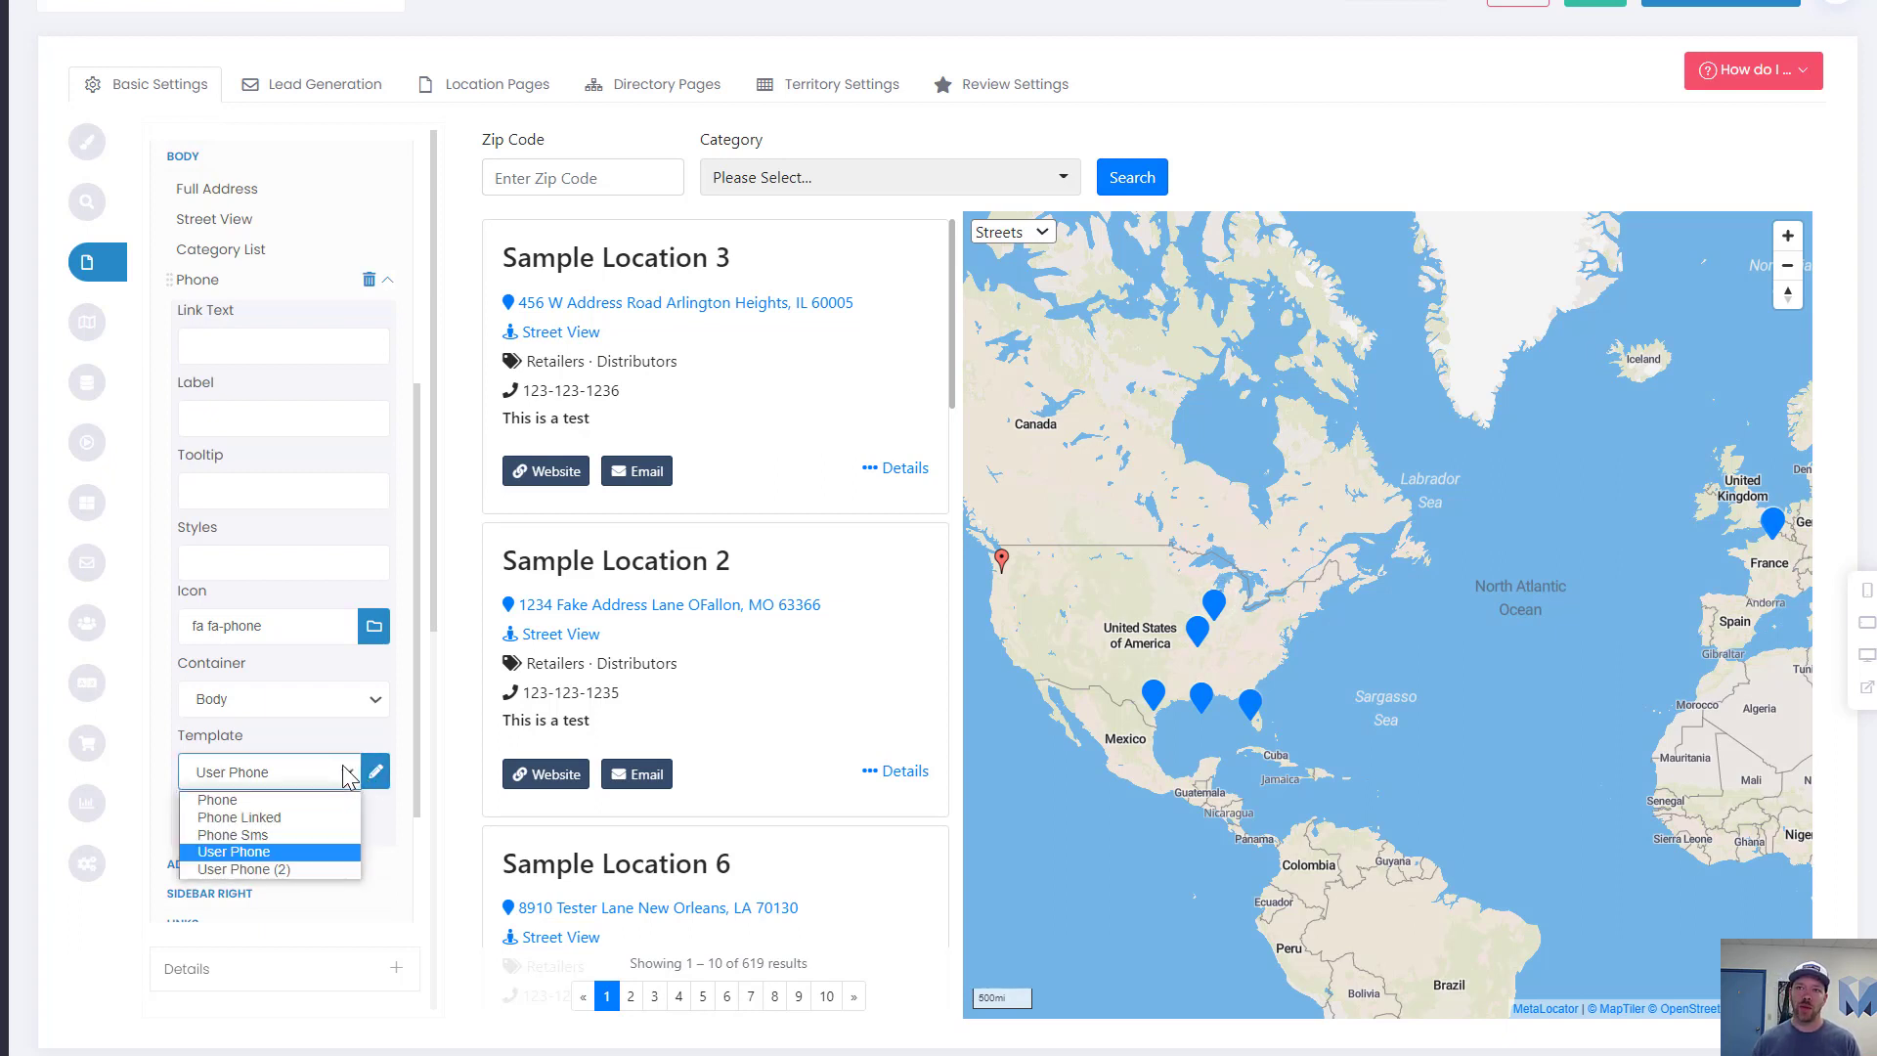
click(305, 875)
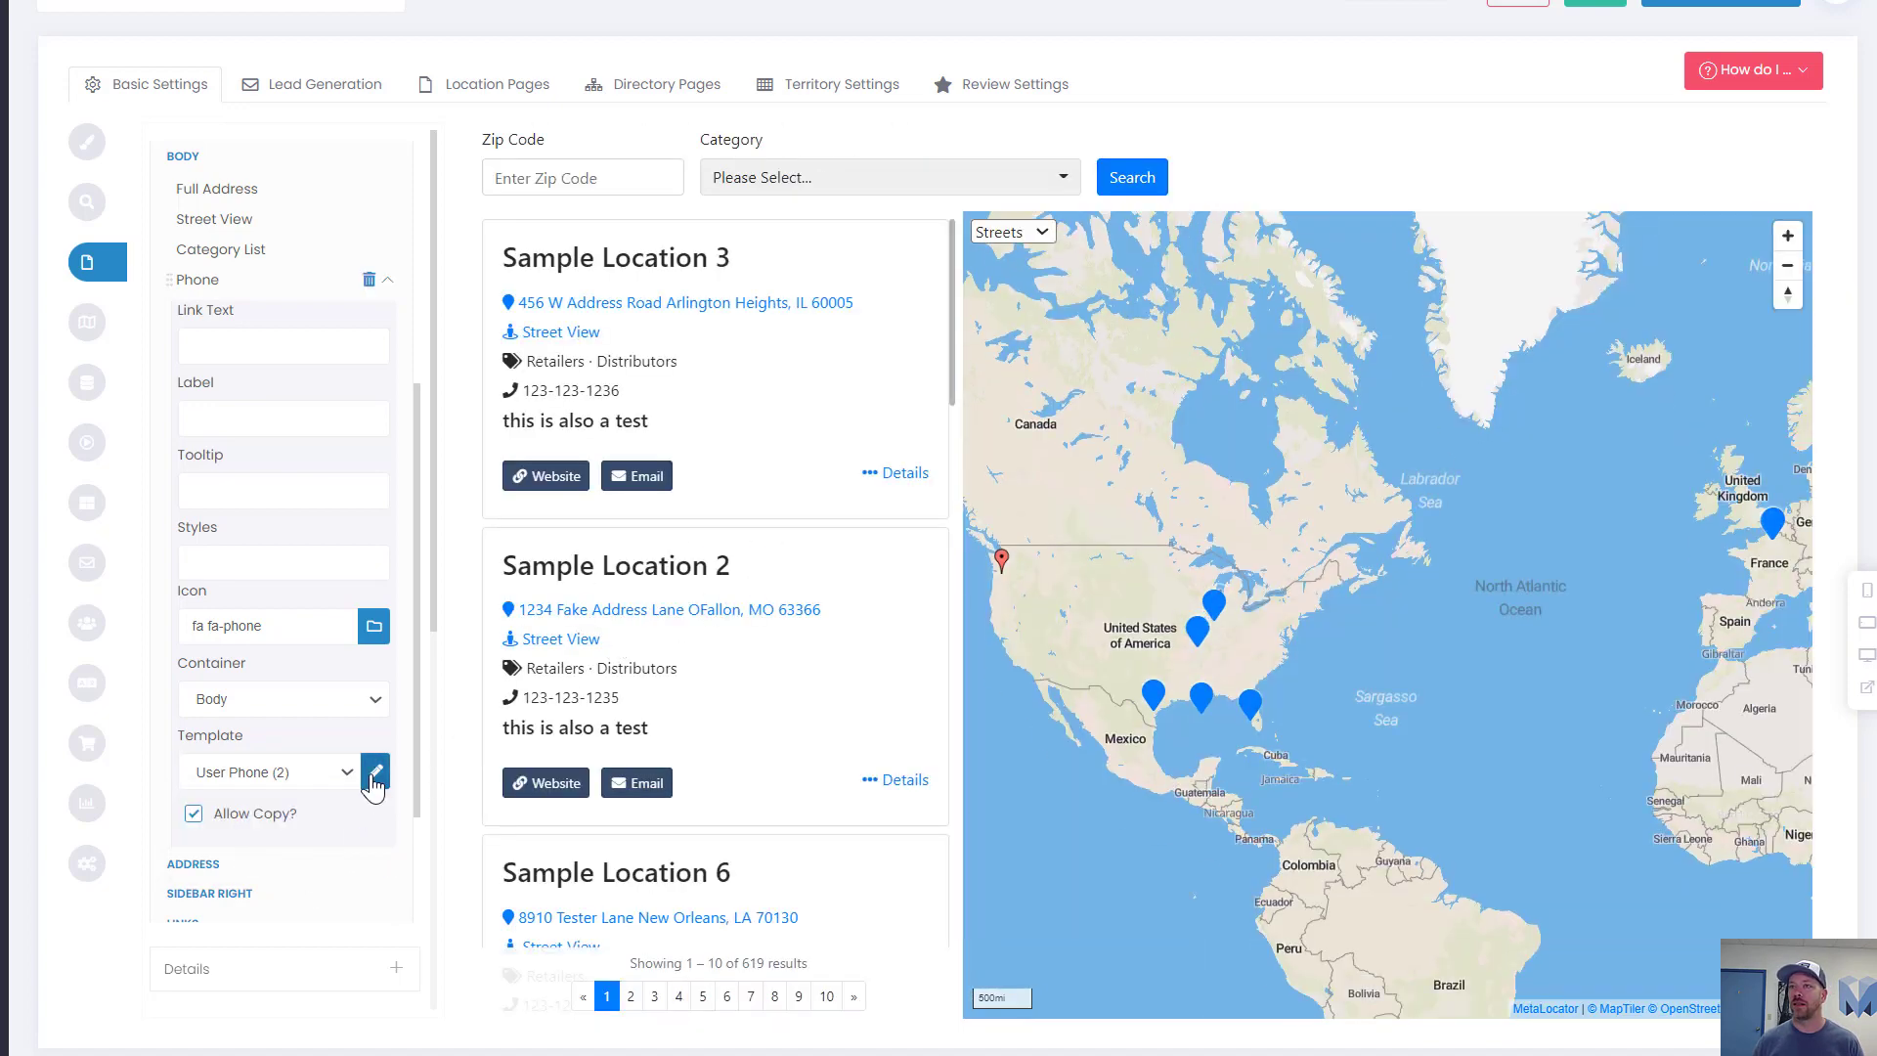
click(373, 776)
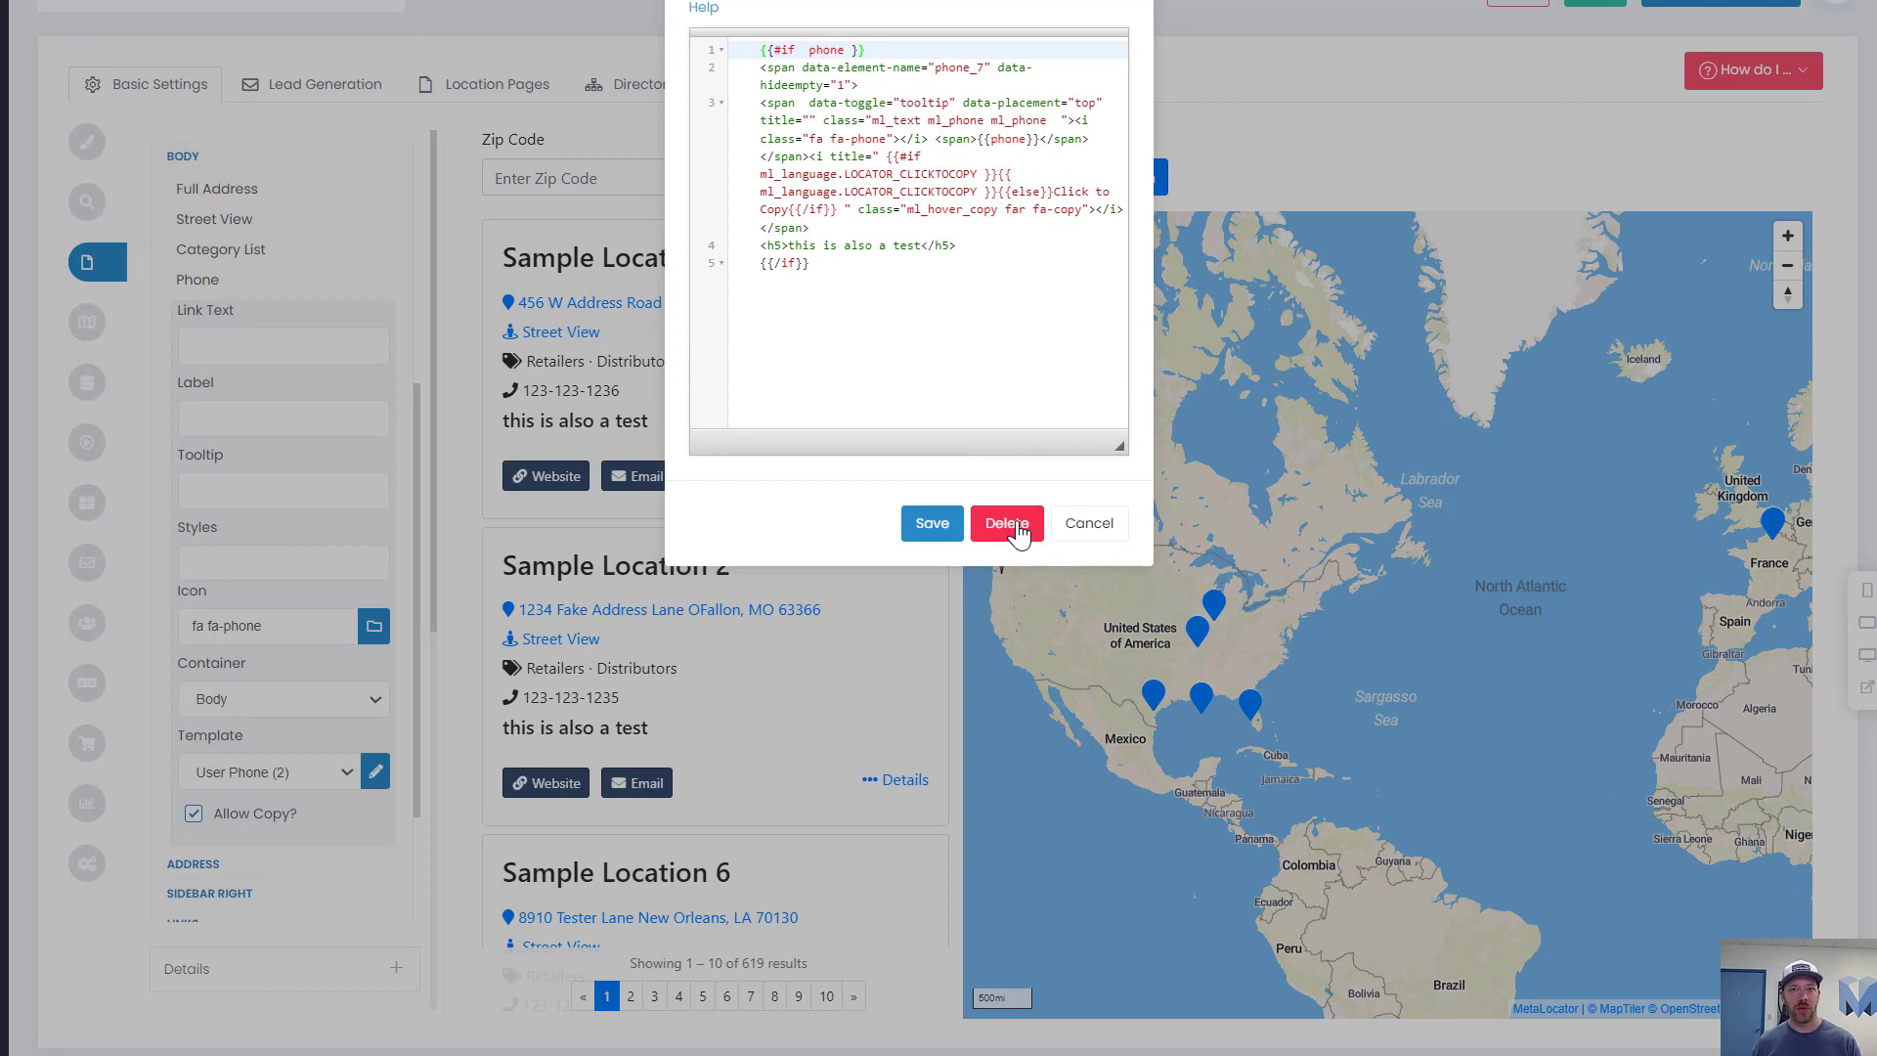
click(1085, 539)
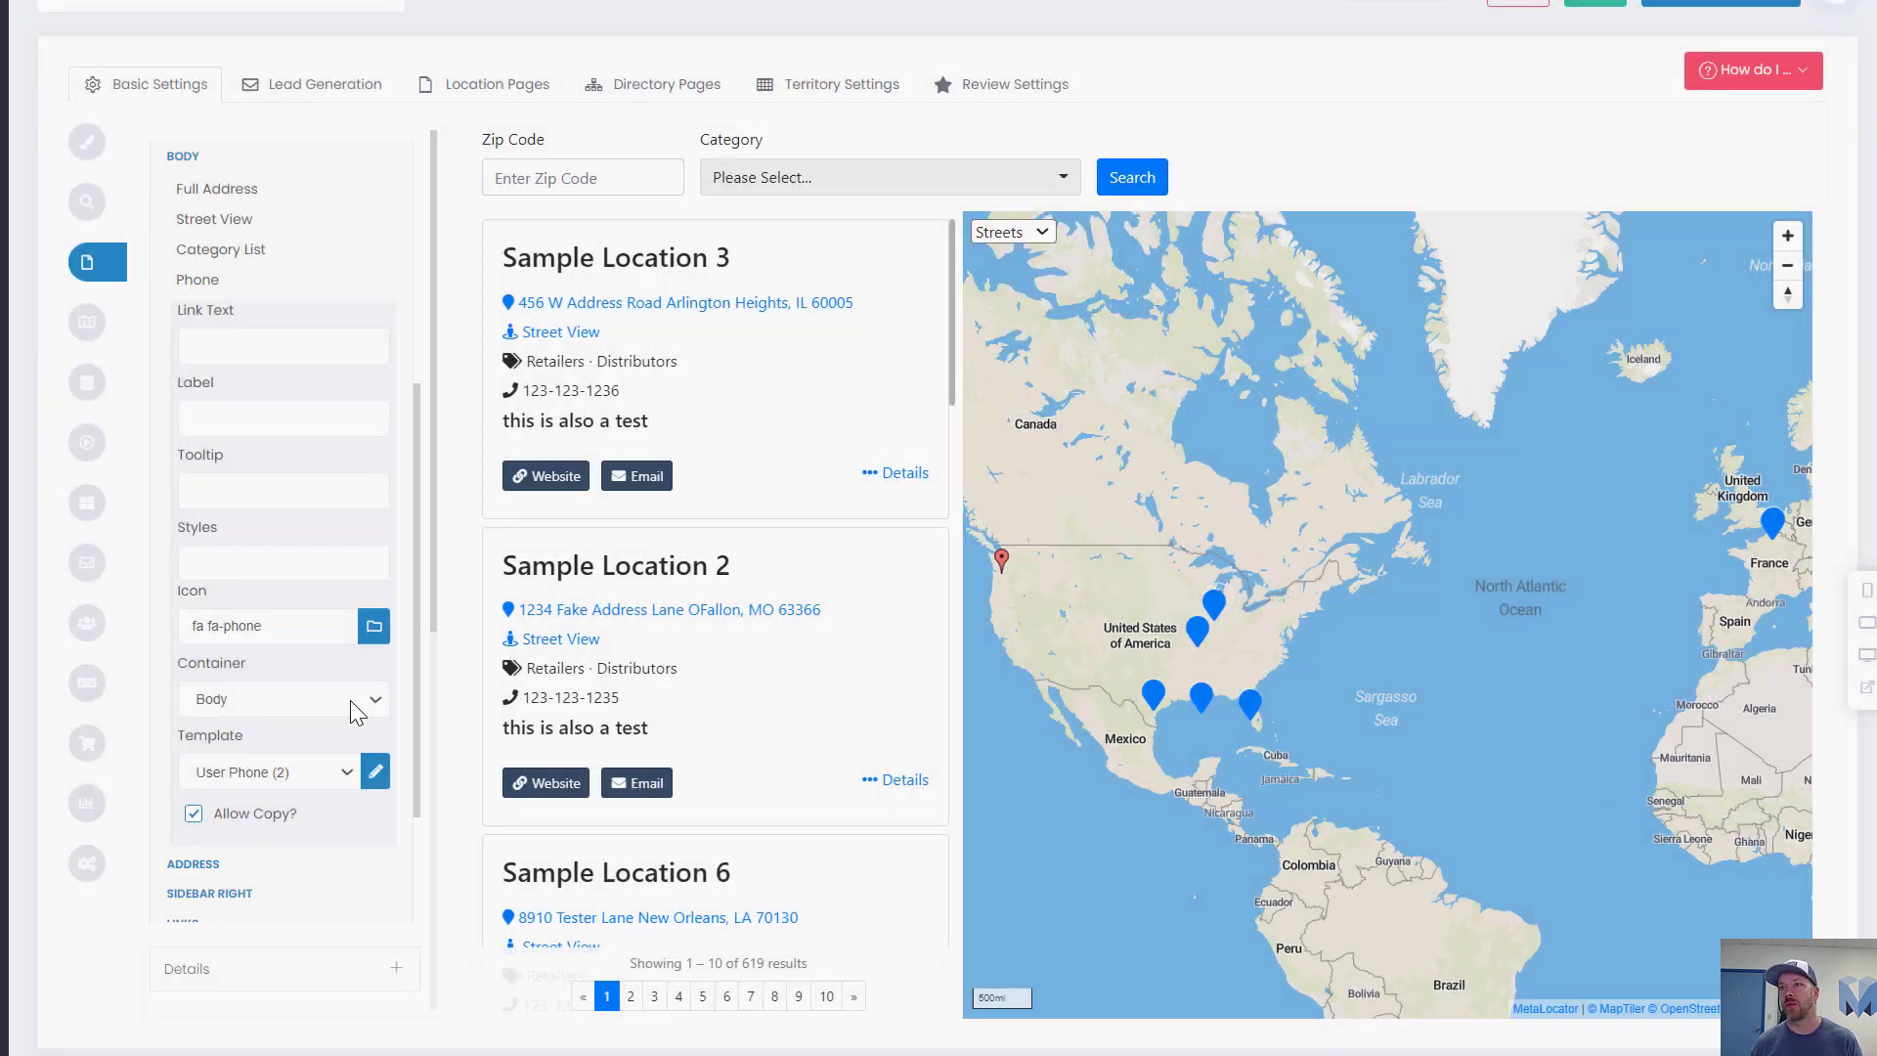
- Switch the Phone field to the User Phone template, insert {{name}} after "This is a test" inside its <h6> line, and save the template
click(326, 773)
click(270, 854)
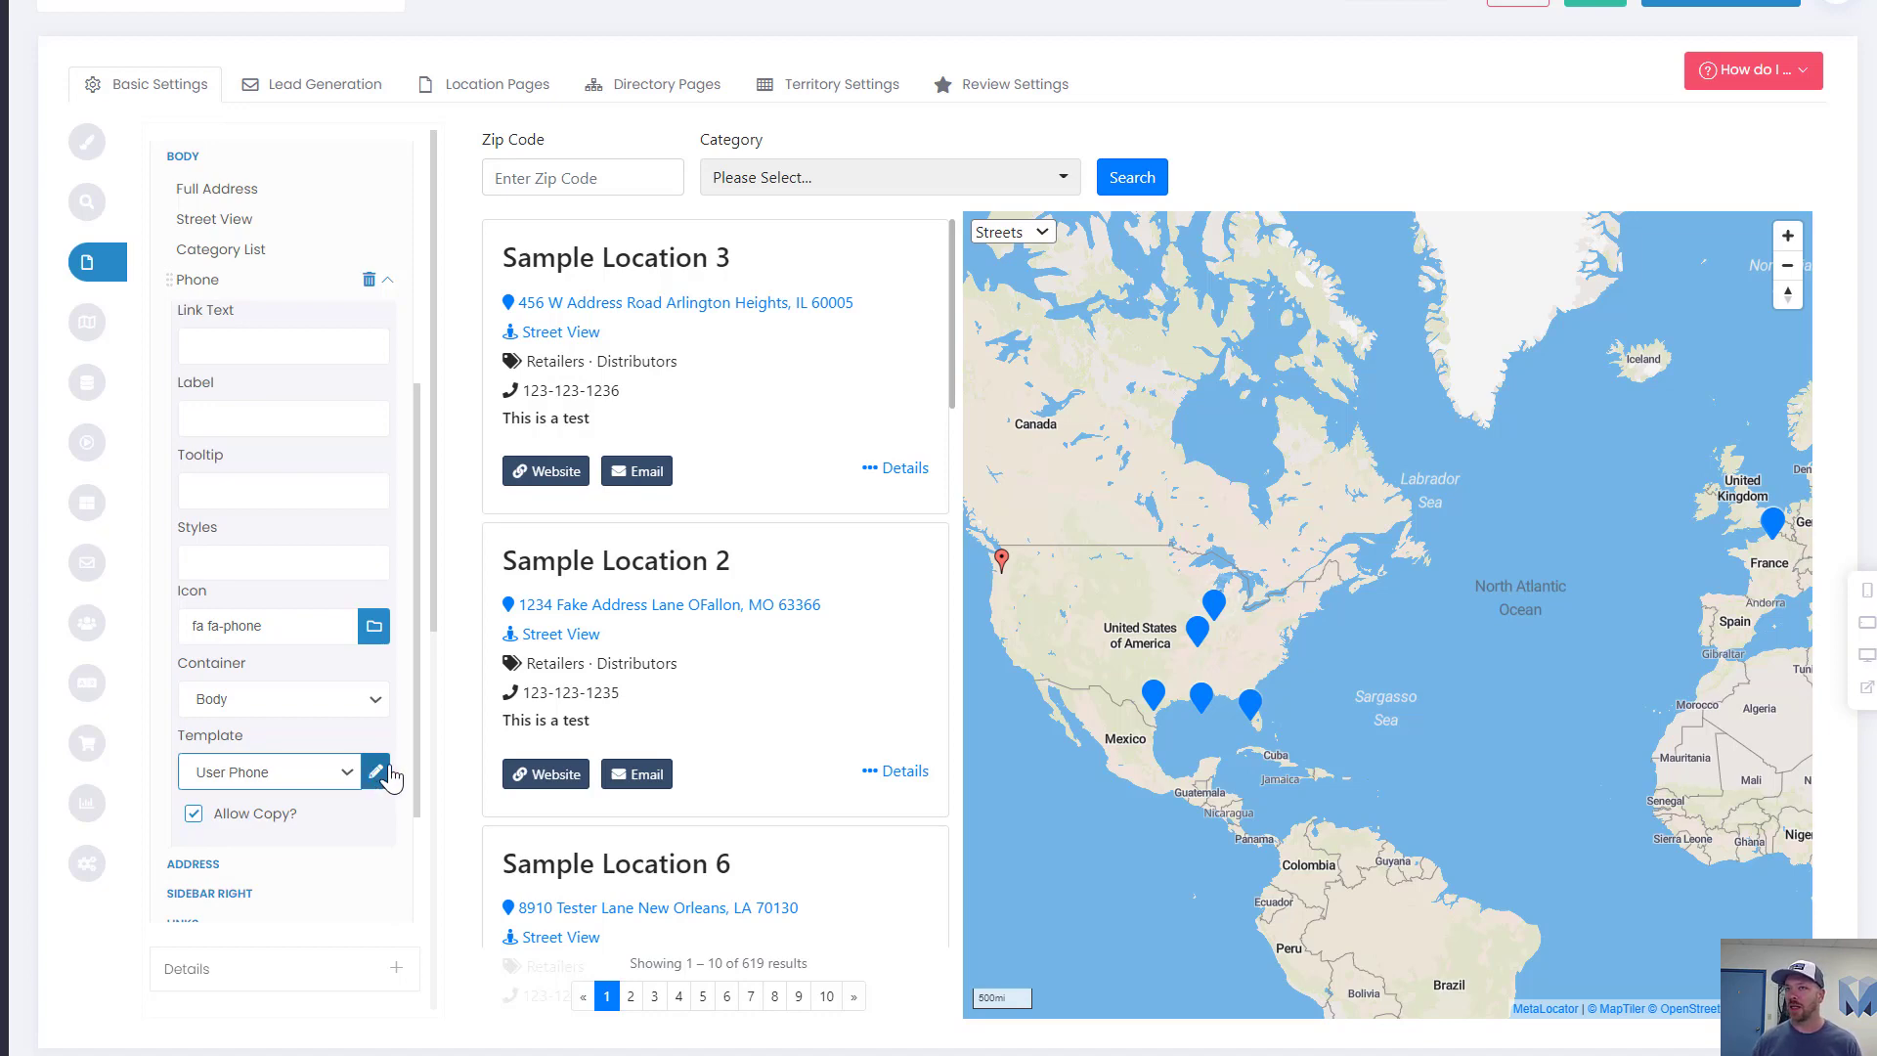
click(376, 771)
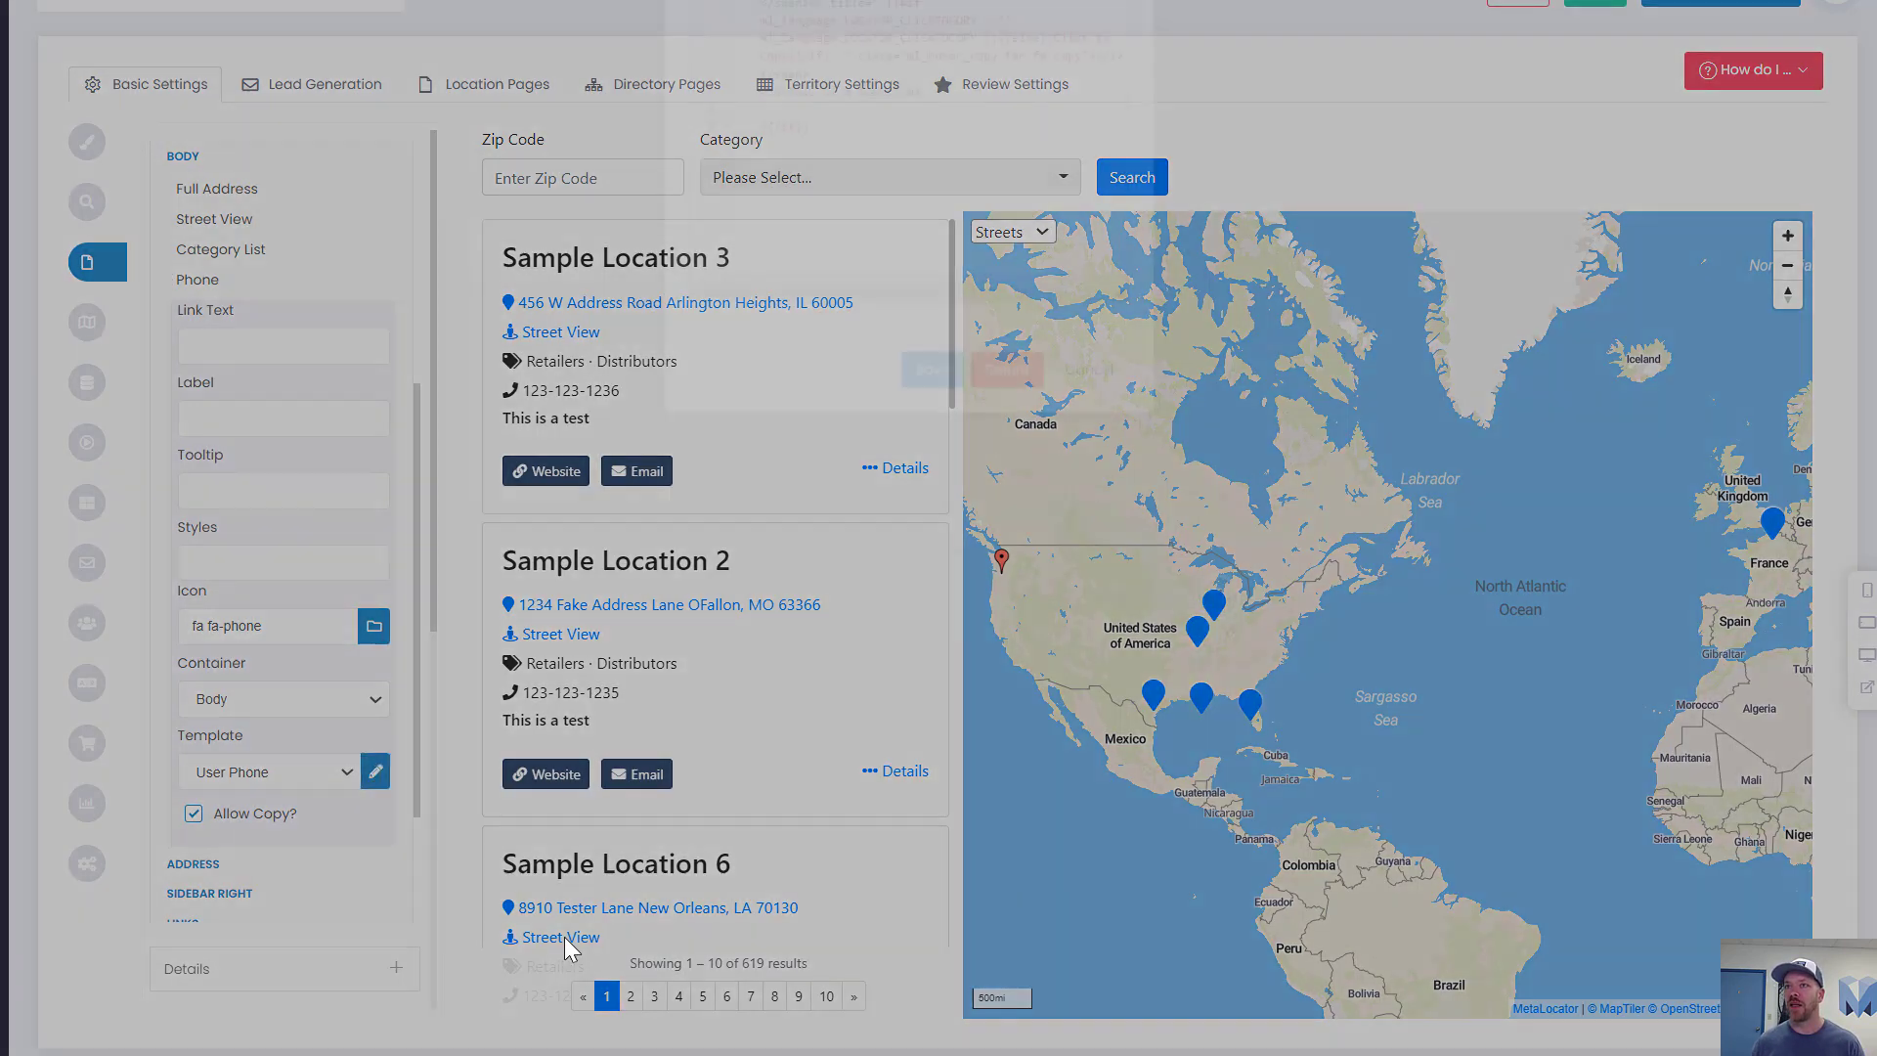
click(881, 245)
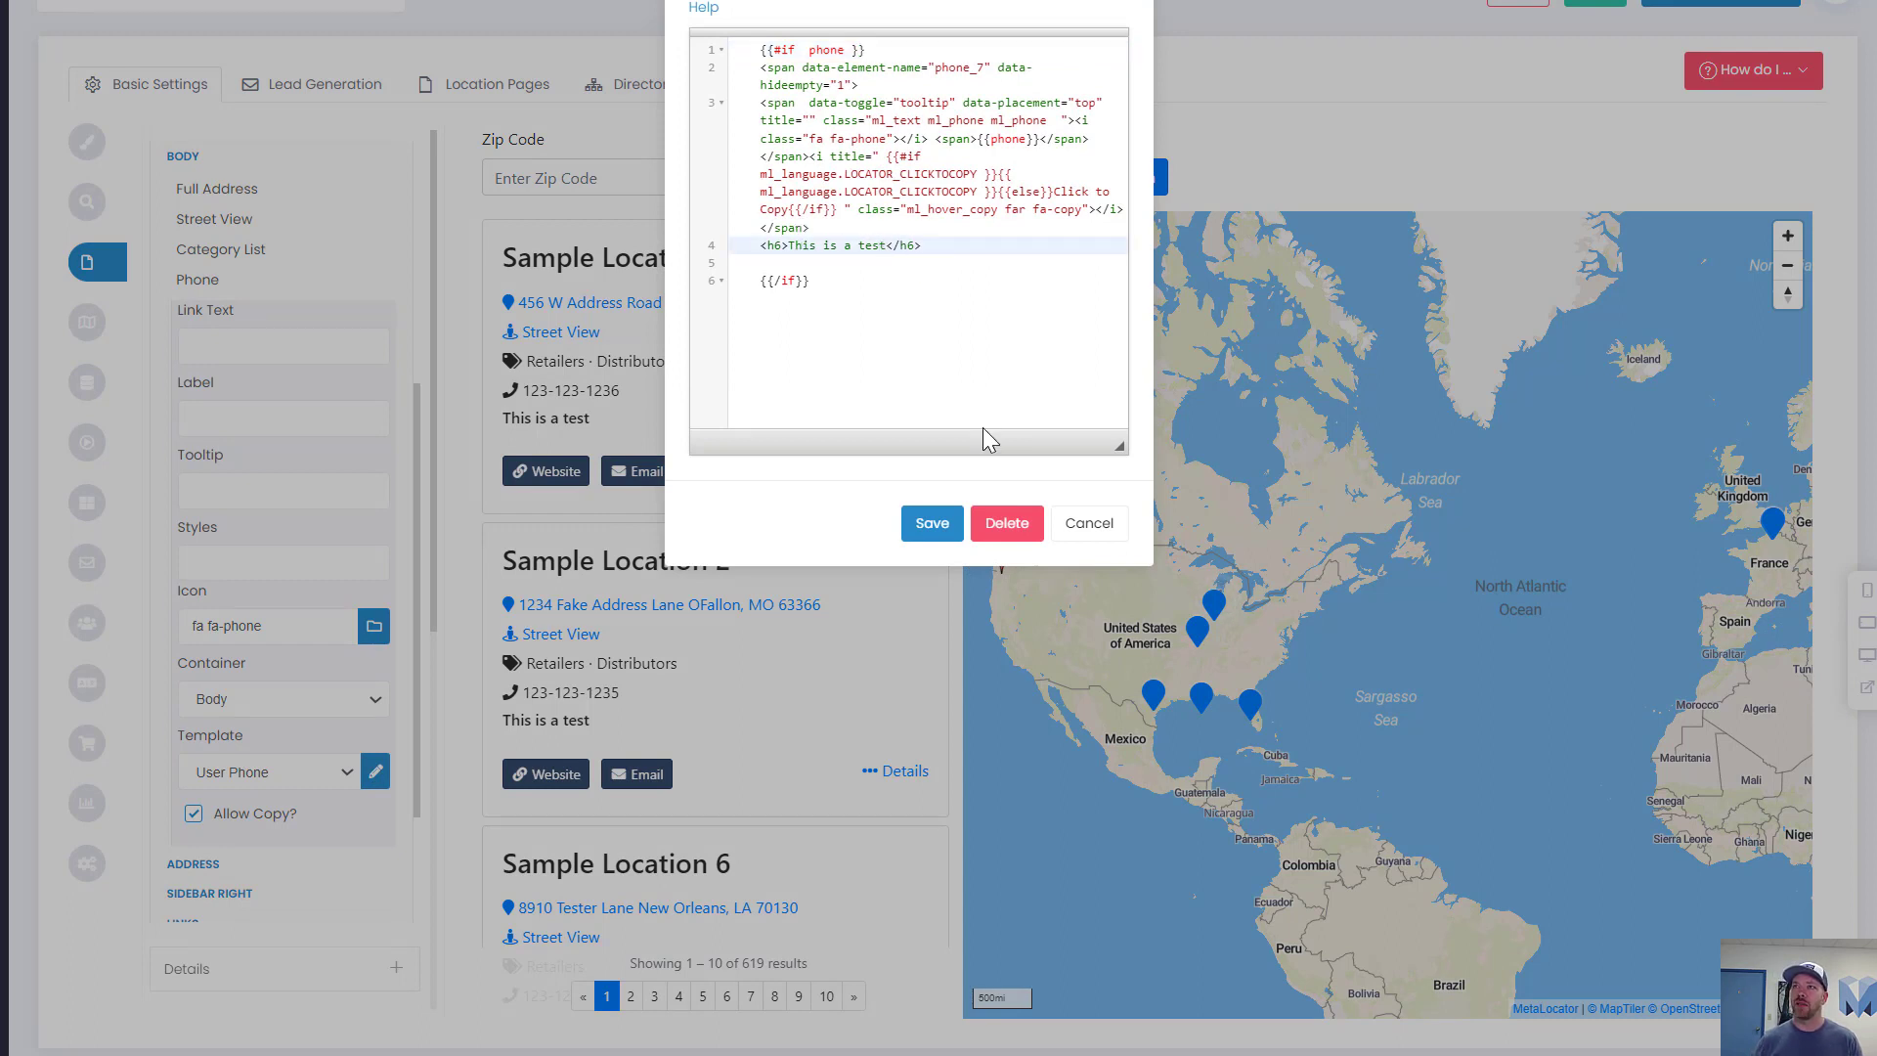
text({{)
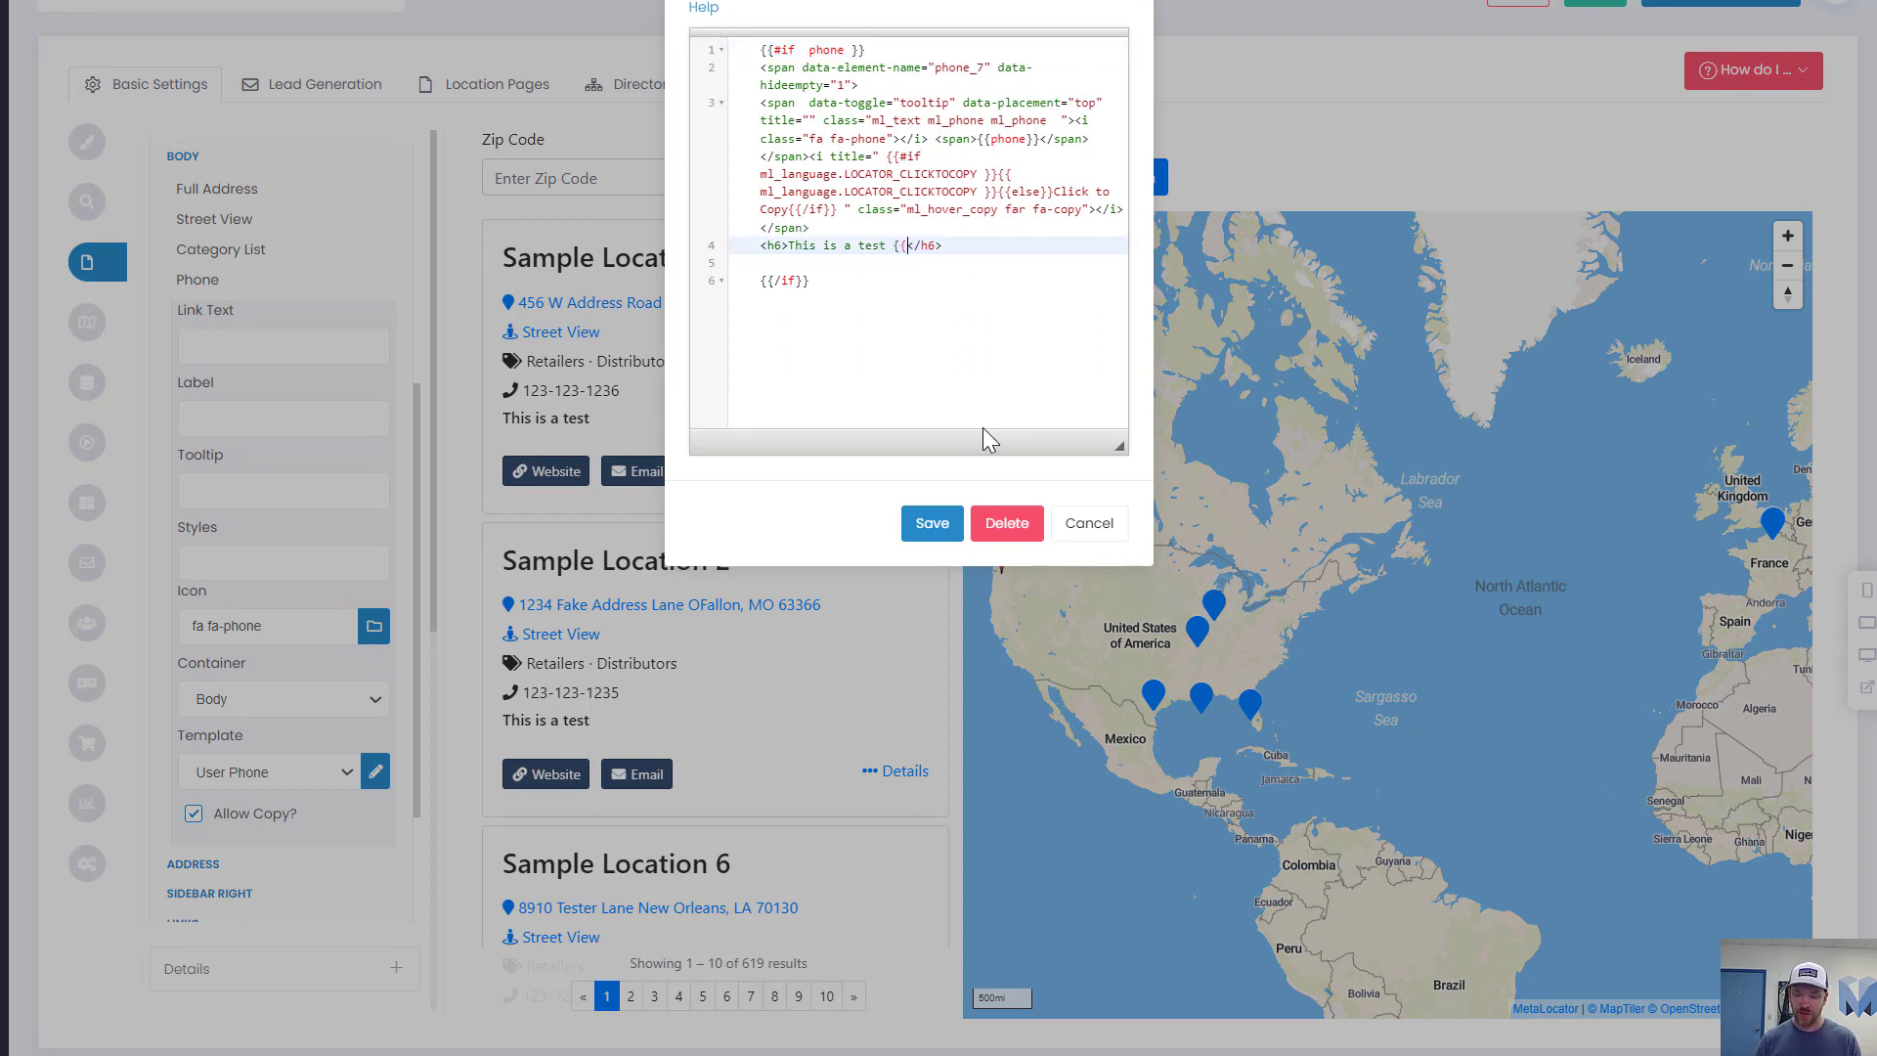
text(name}})
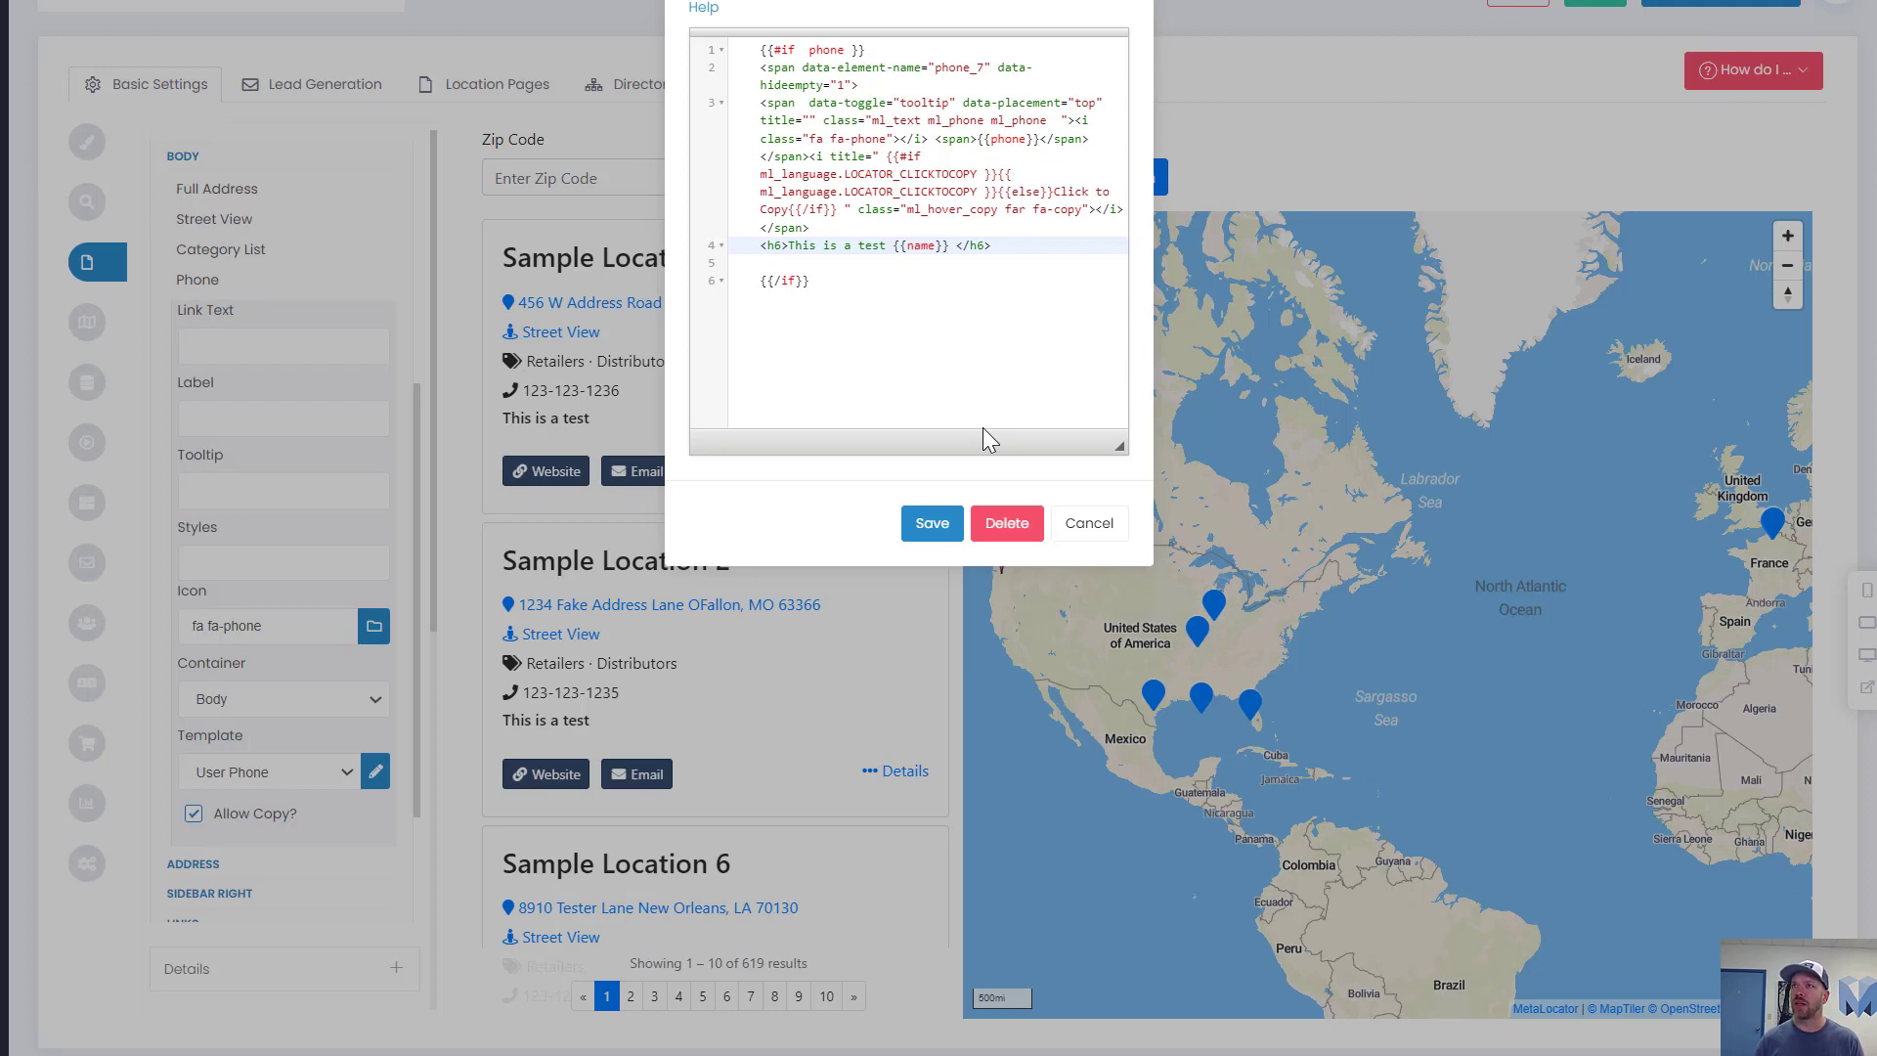
key(BackSpace)
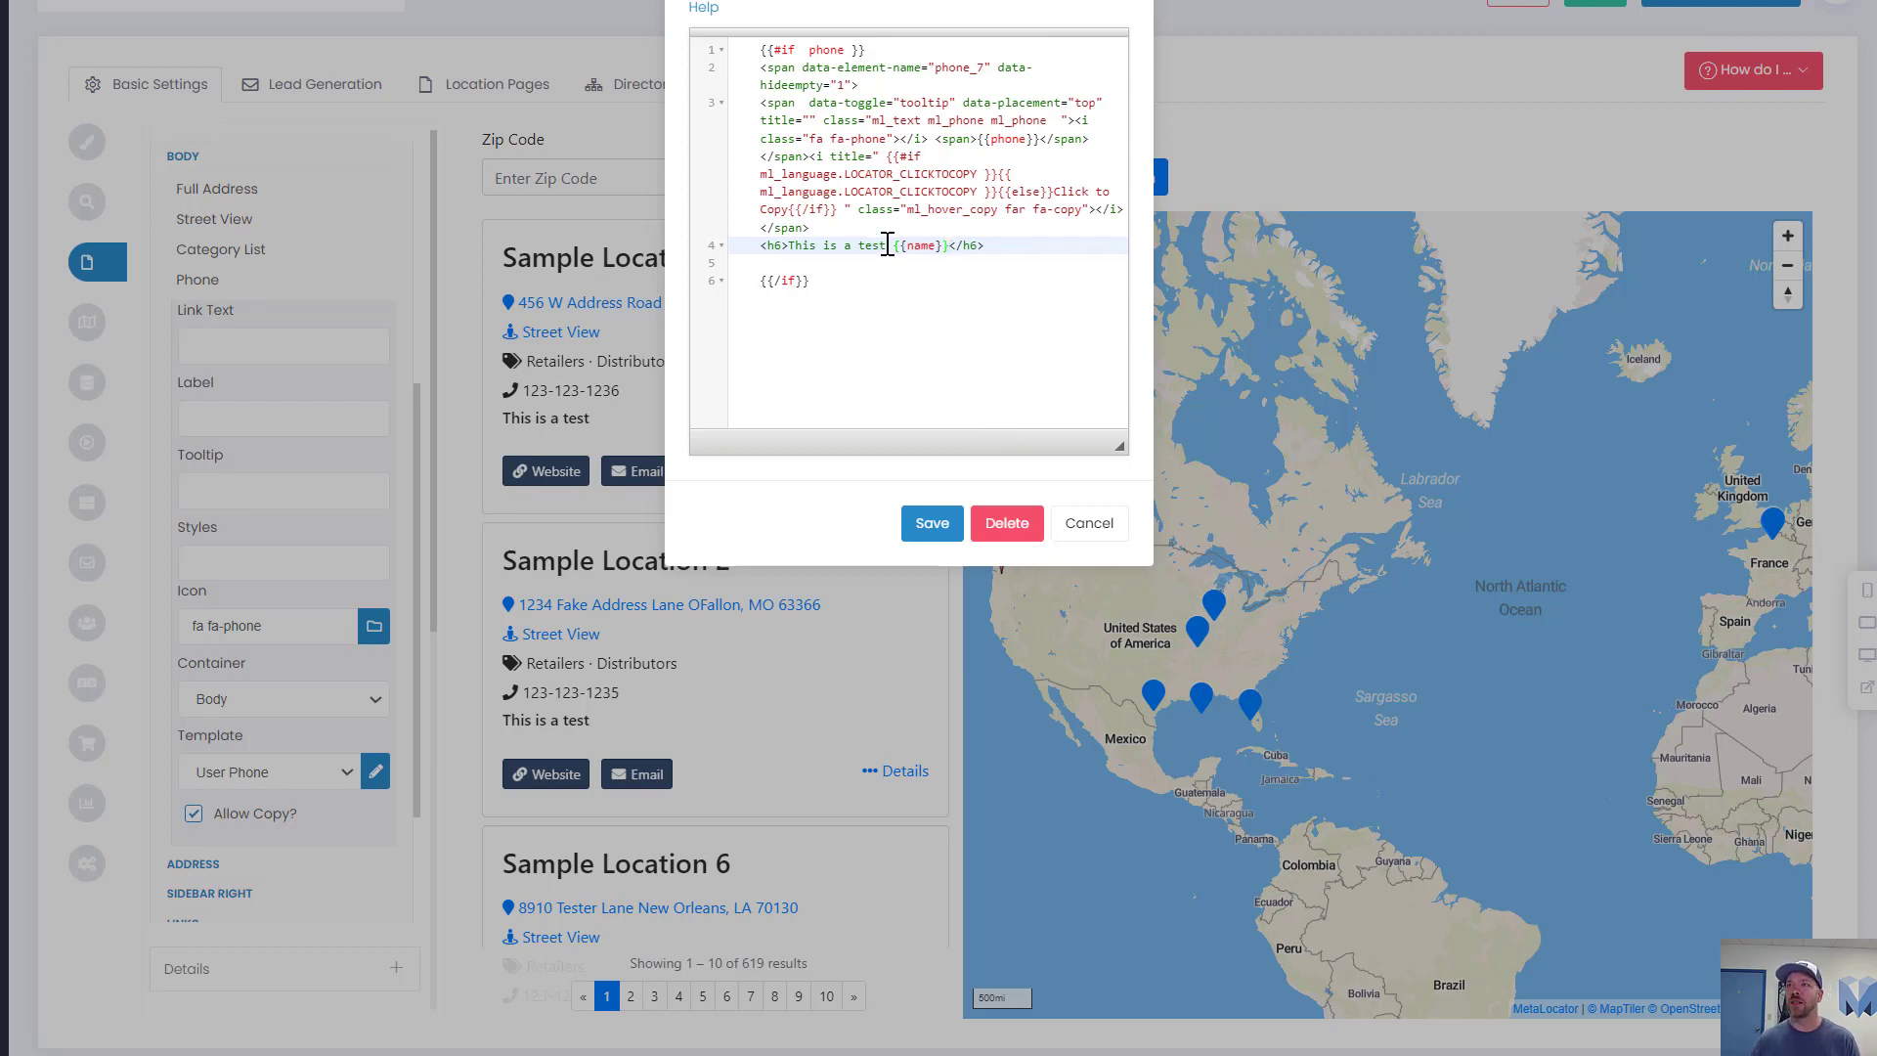
drag(888, 245, 949, 246)
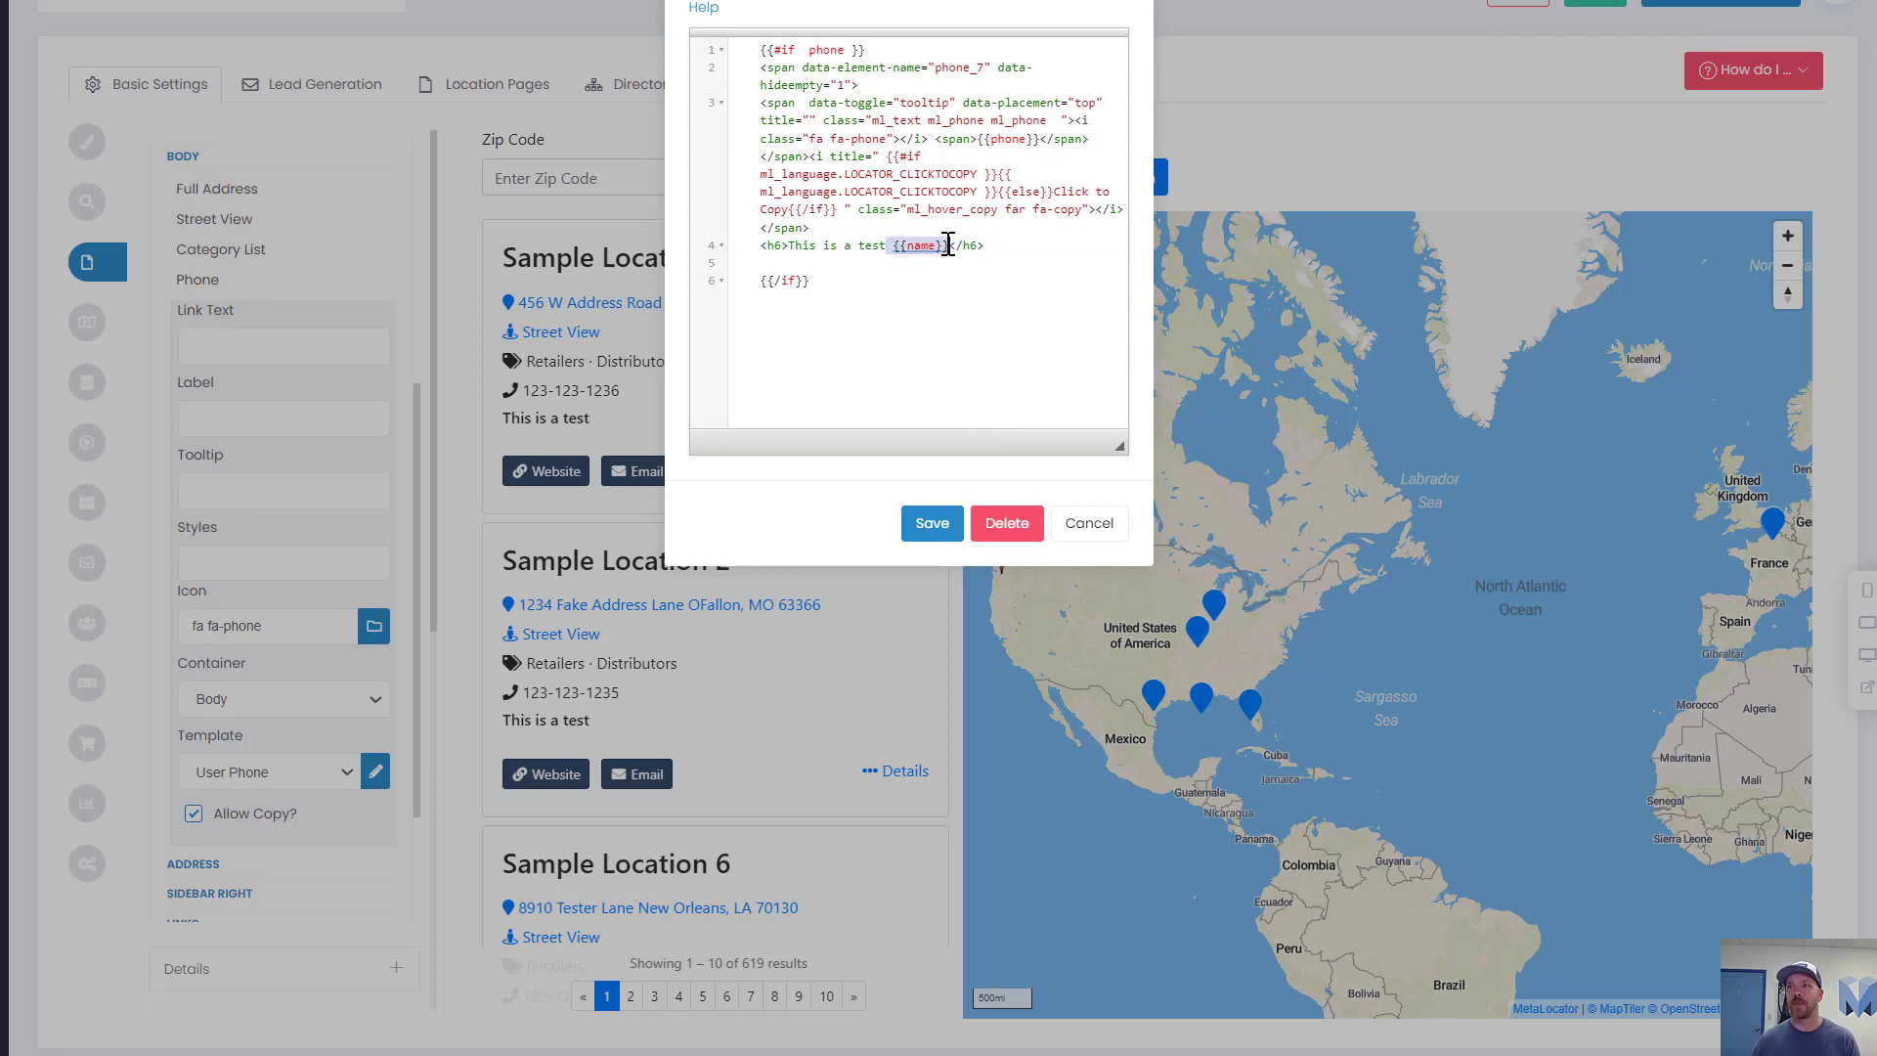
click(929, 528)
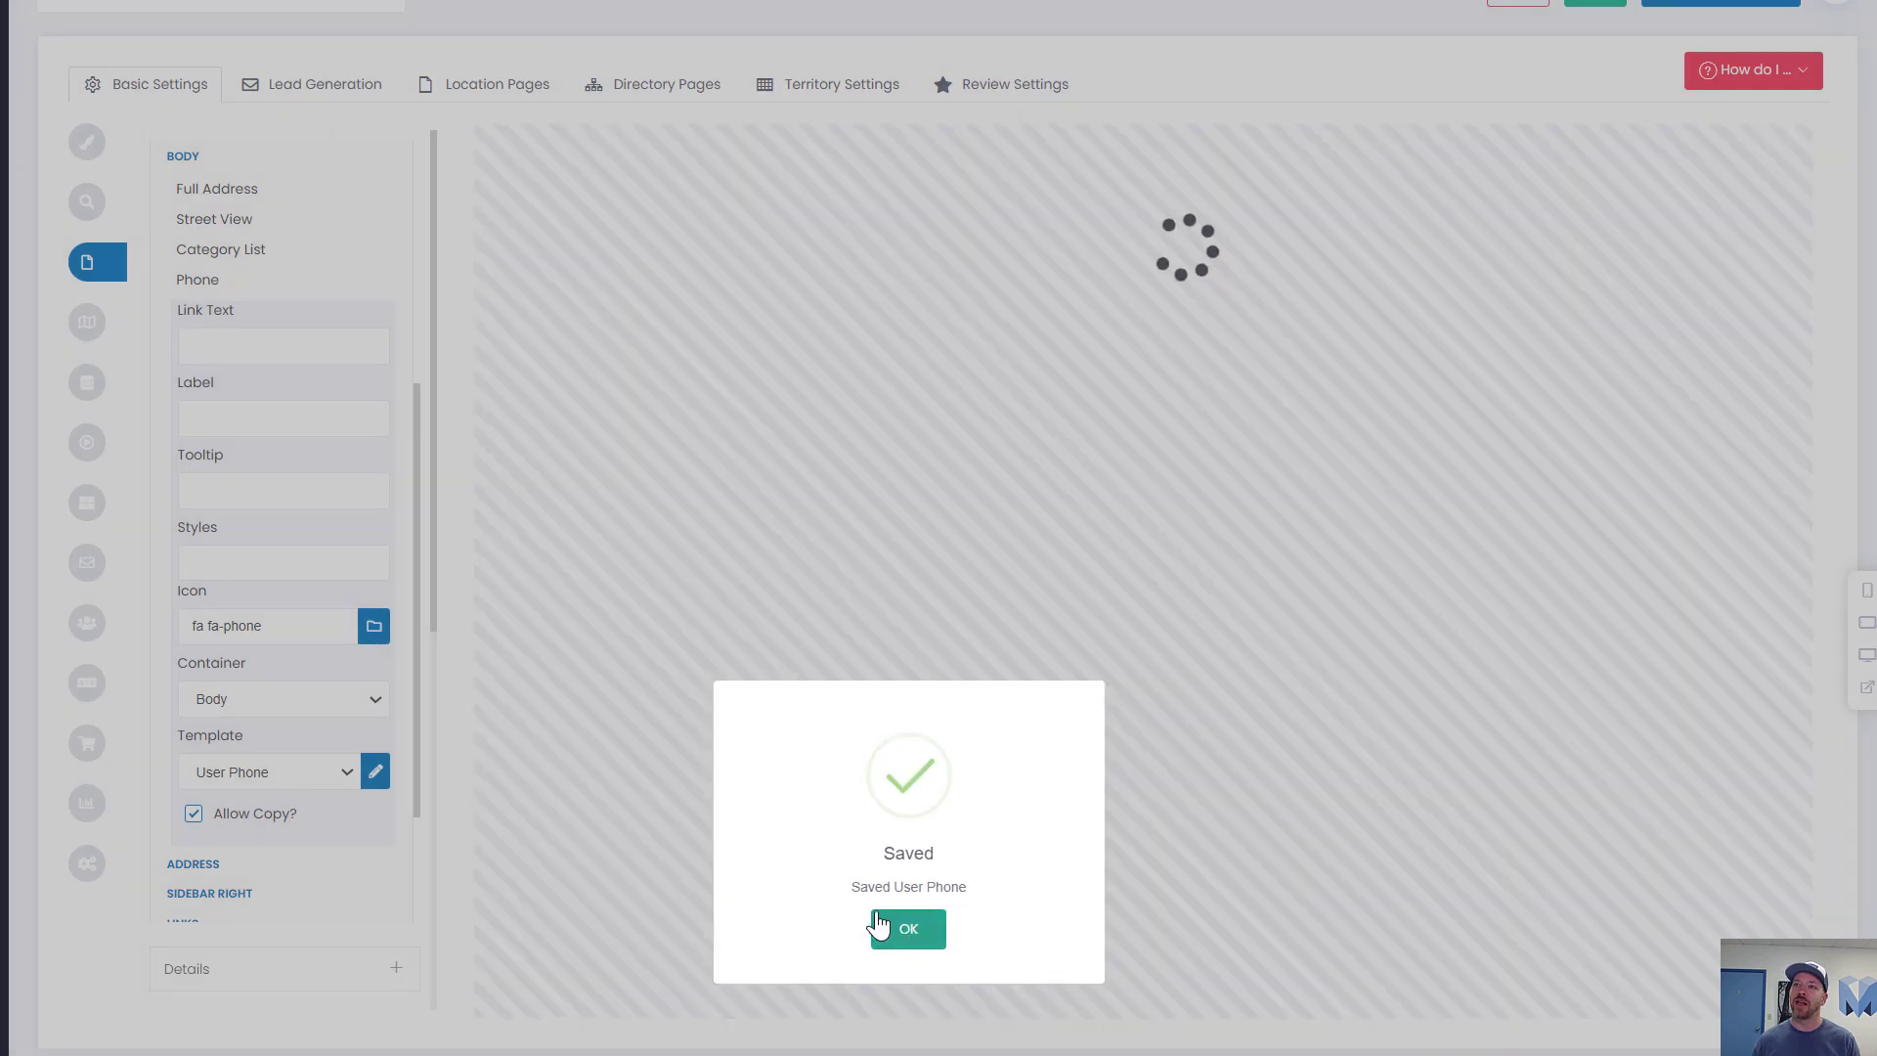
click(880, 926)
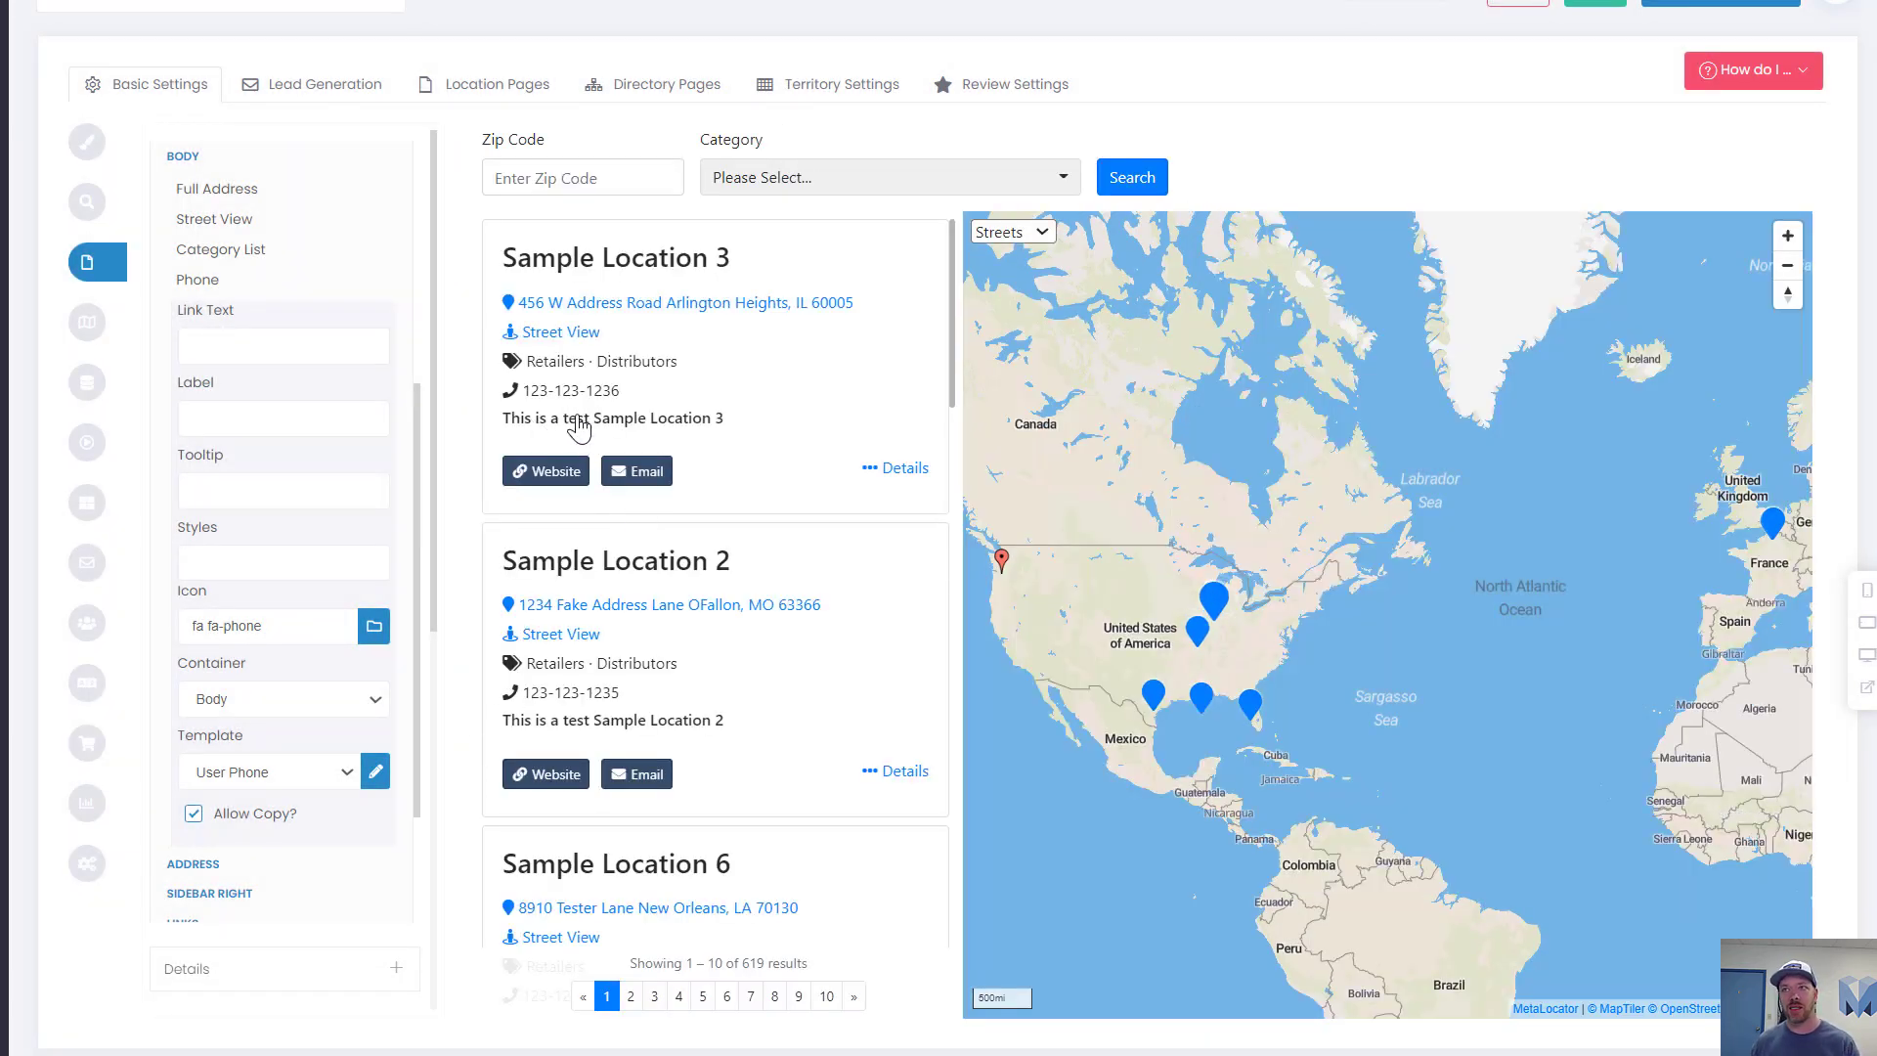
- Insert {{id}} after {{name}} inside the <h6> line of the User Phone template and save it
click(376, 772)
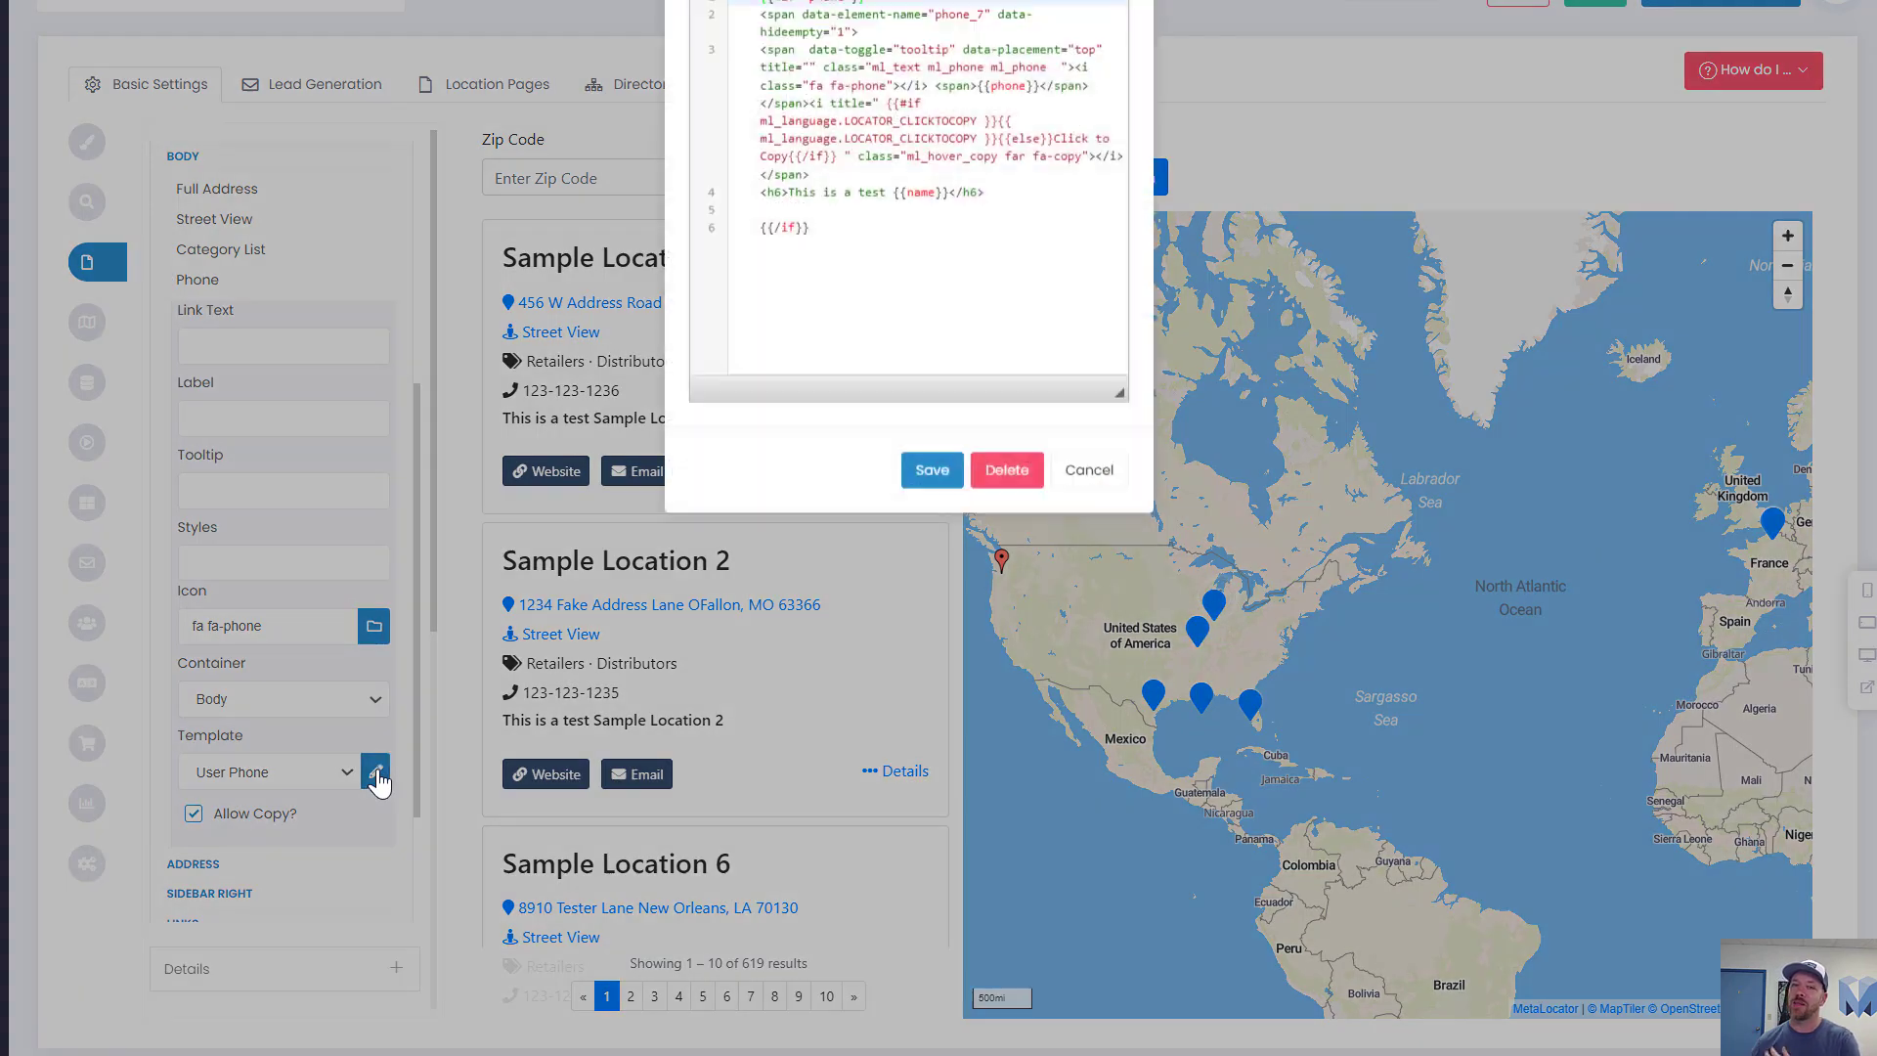
click(945, 245)
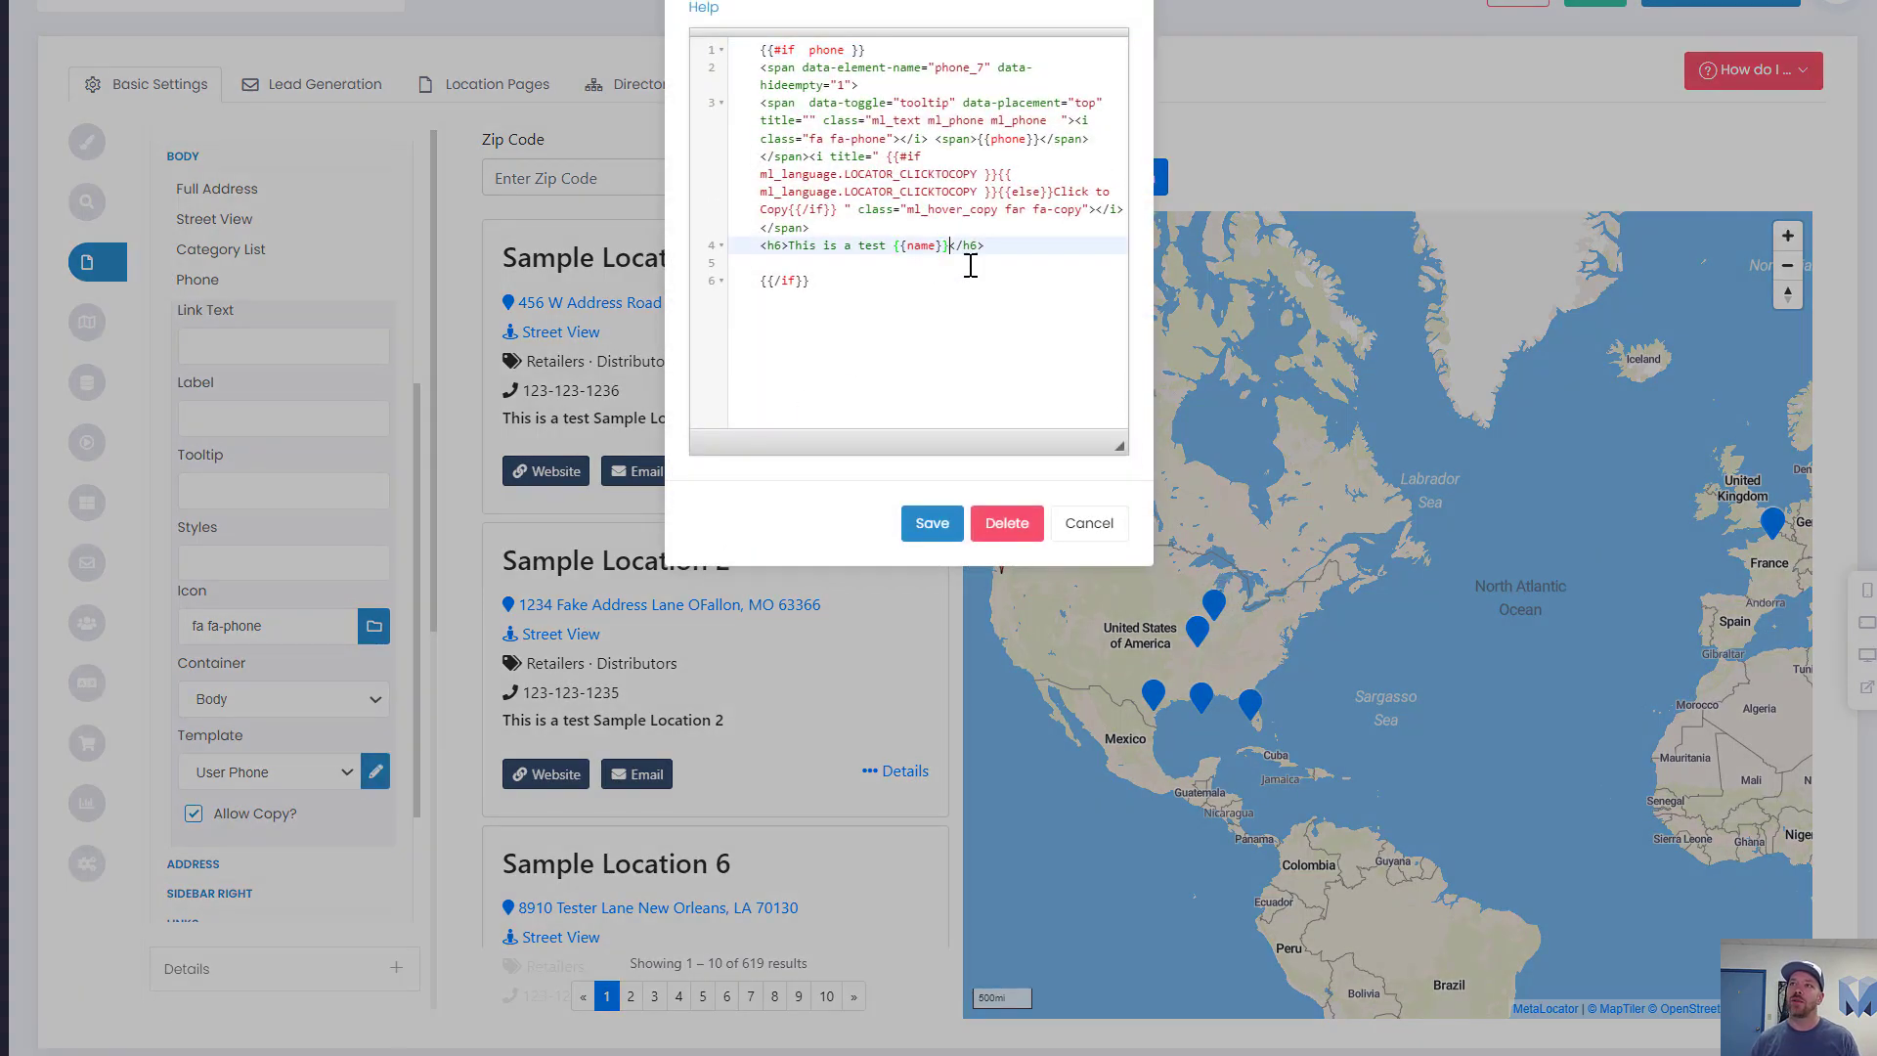
text({{)
text(id})
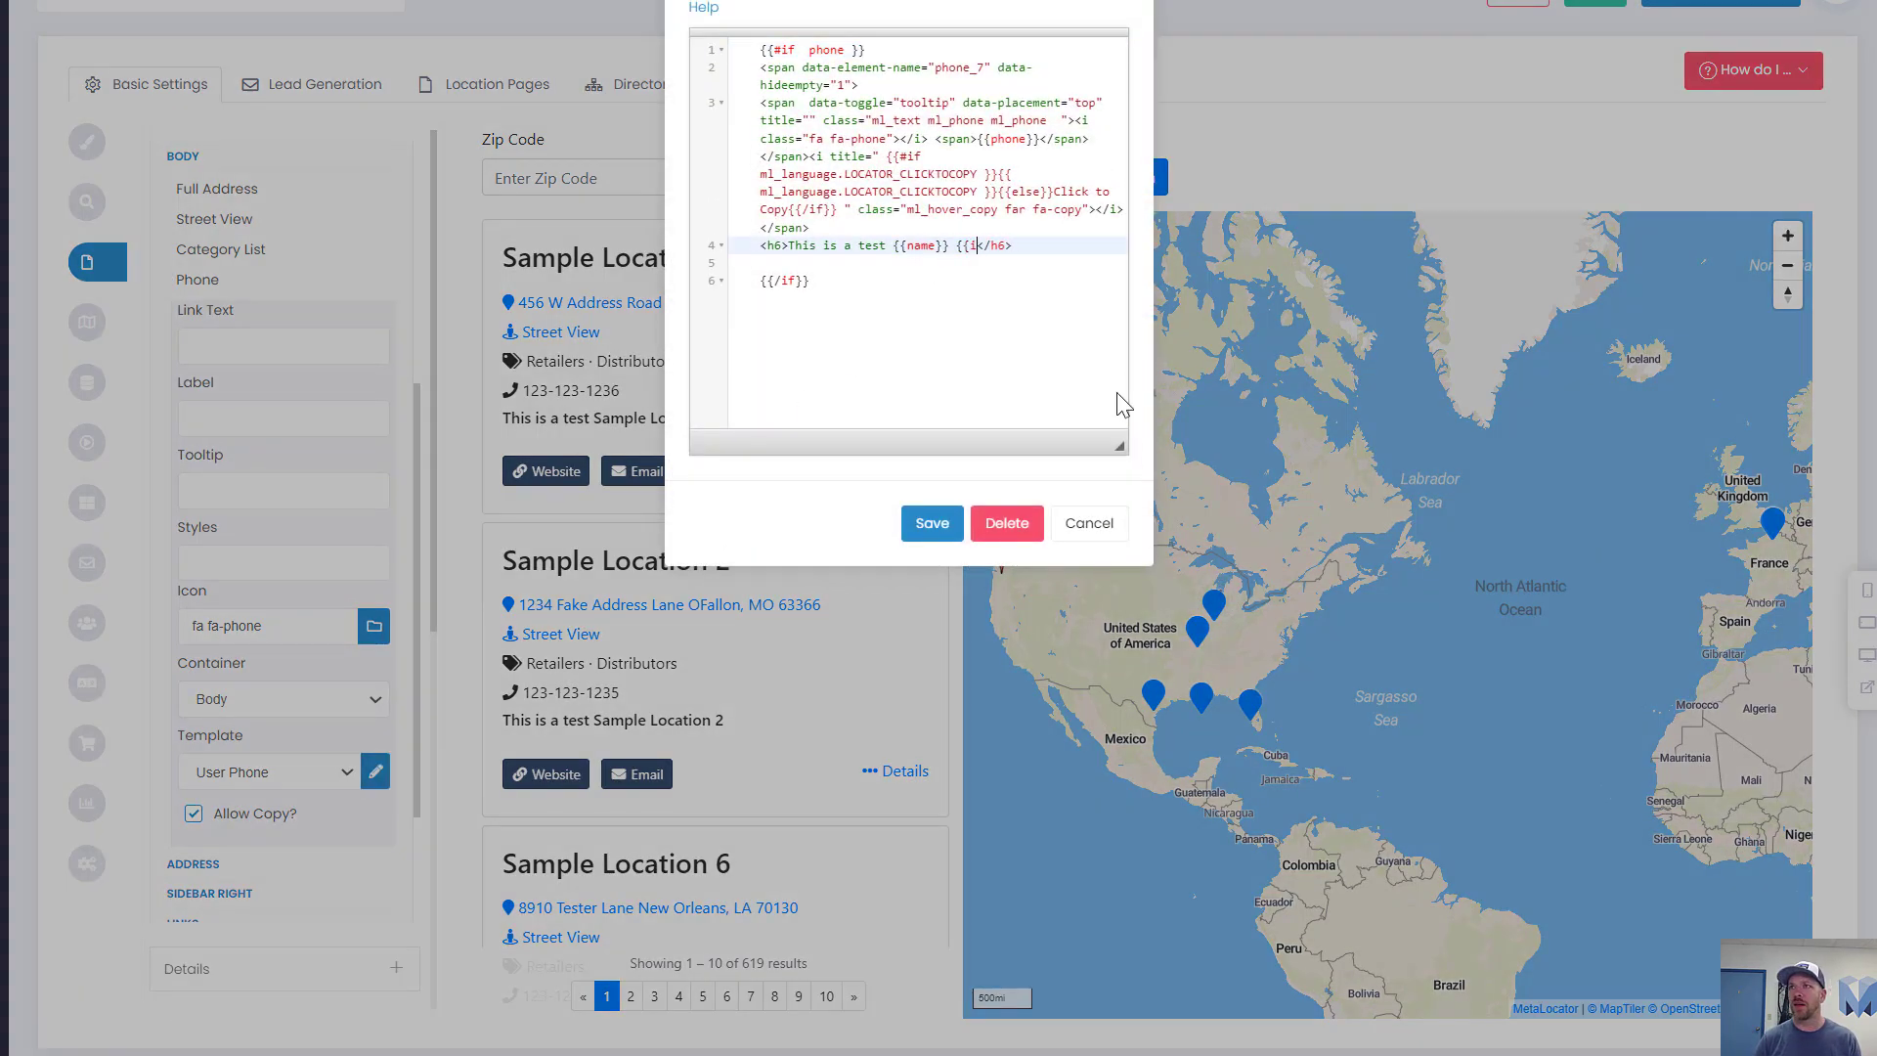
text(})
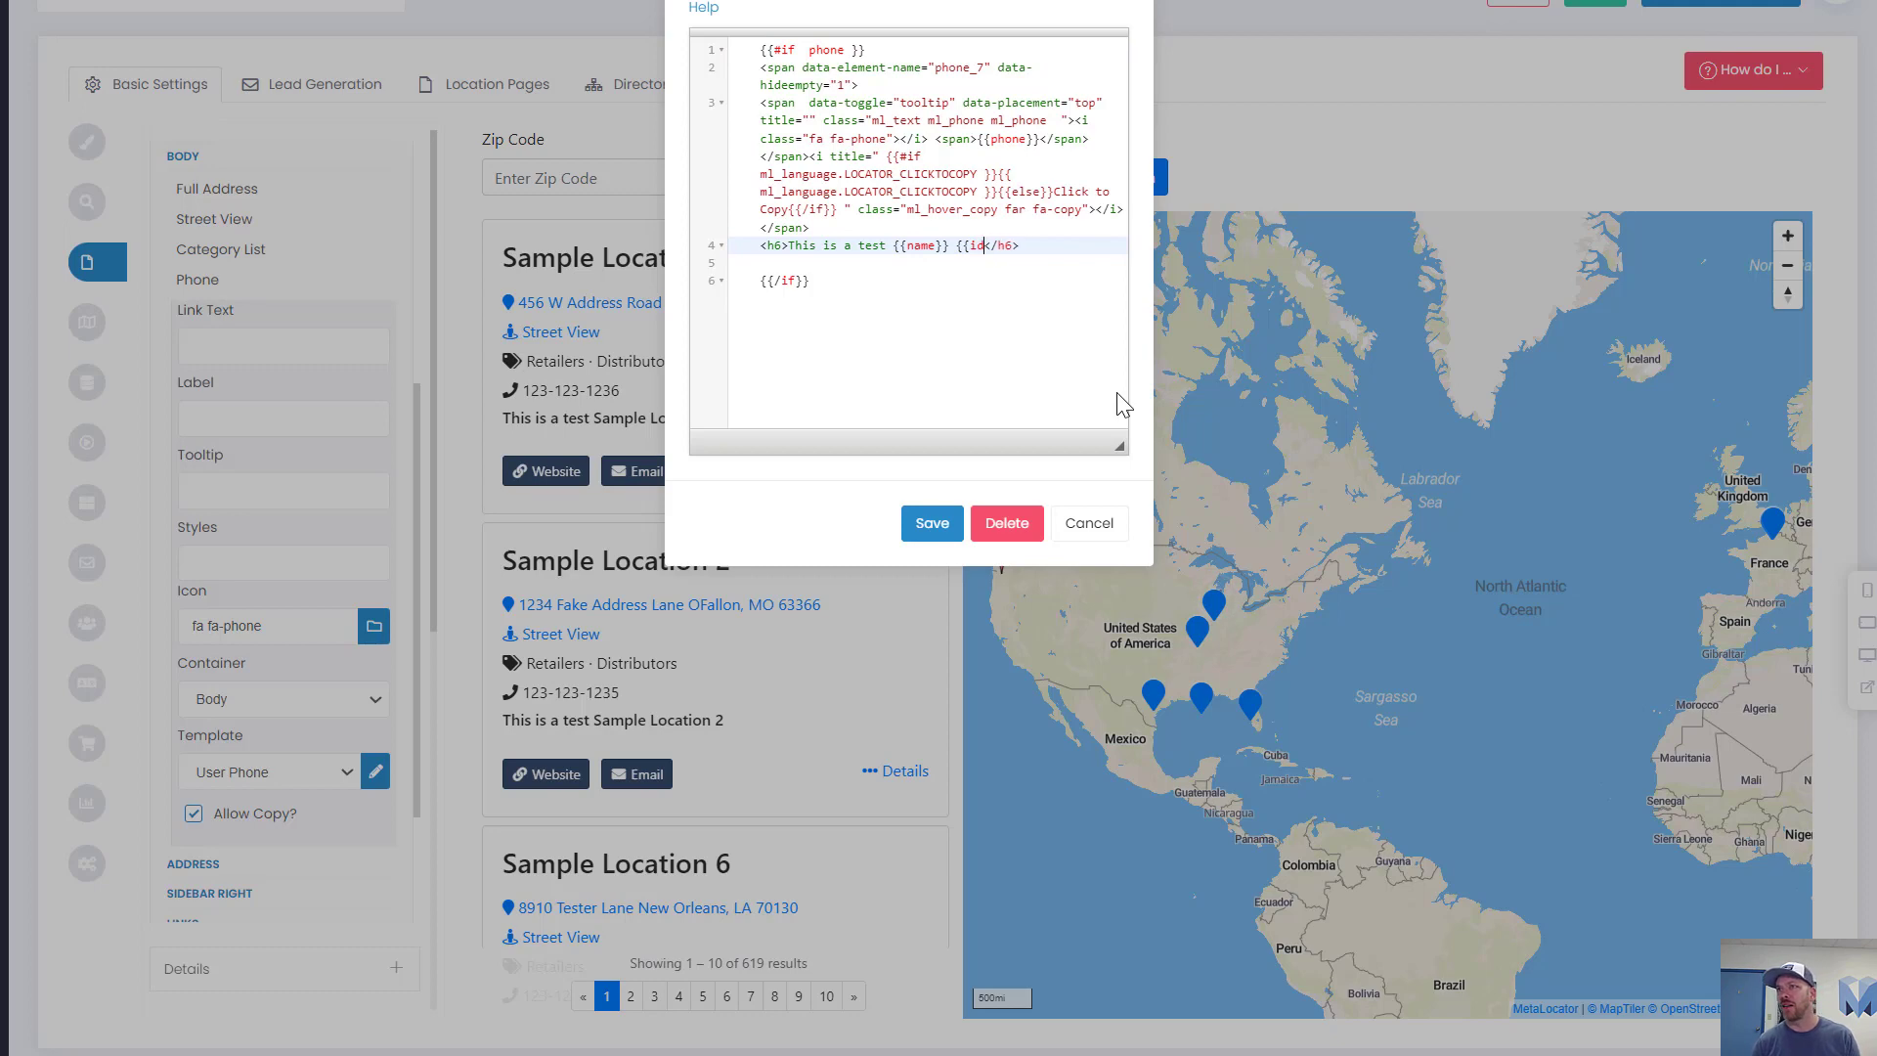
click(935, 523)
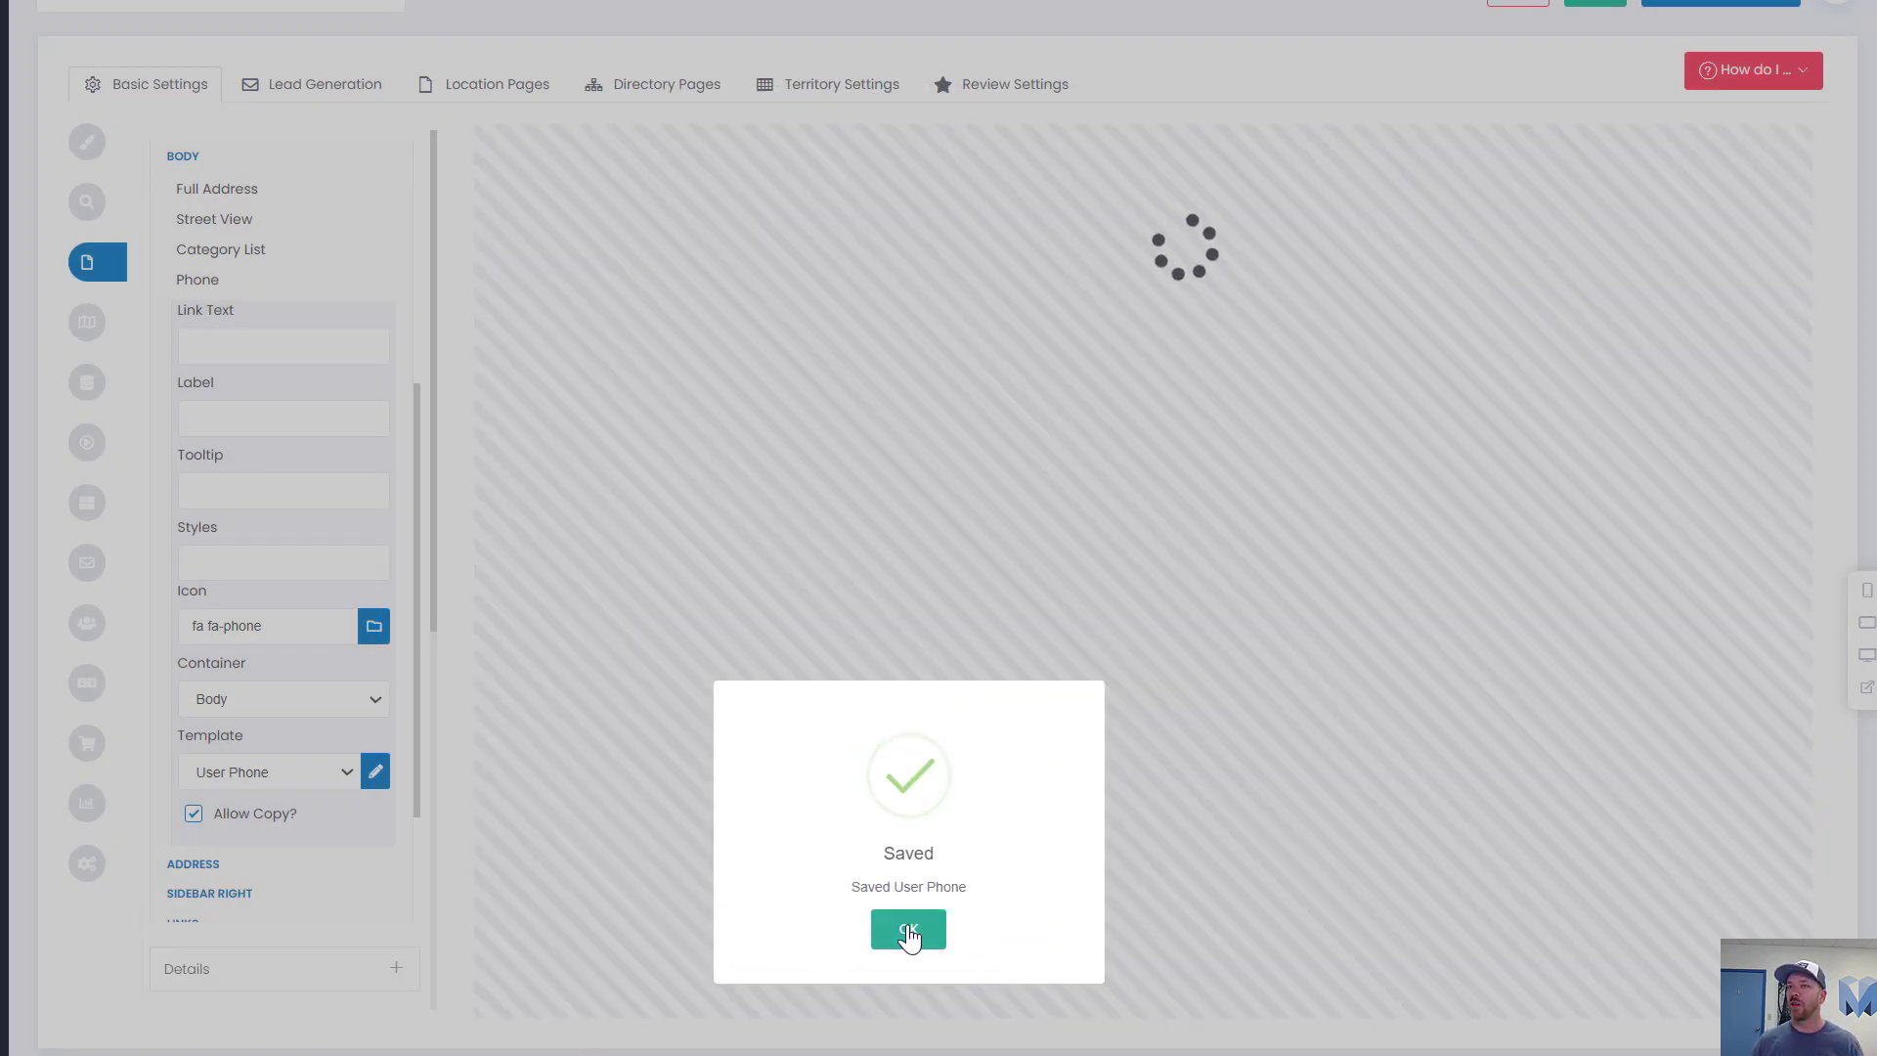
click(908, 929)
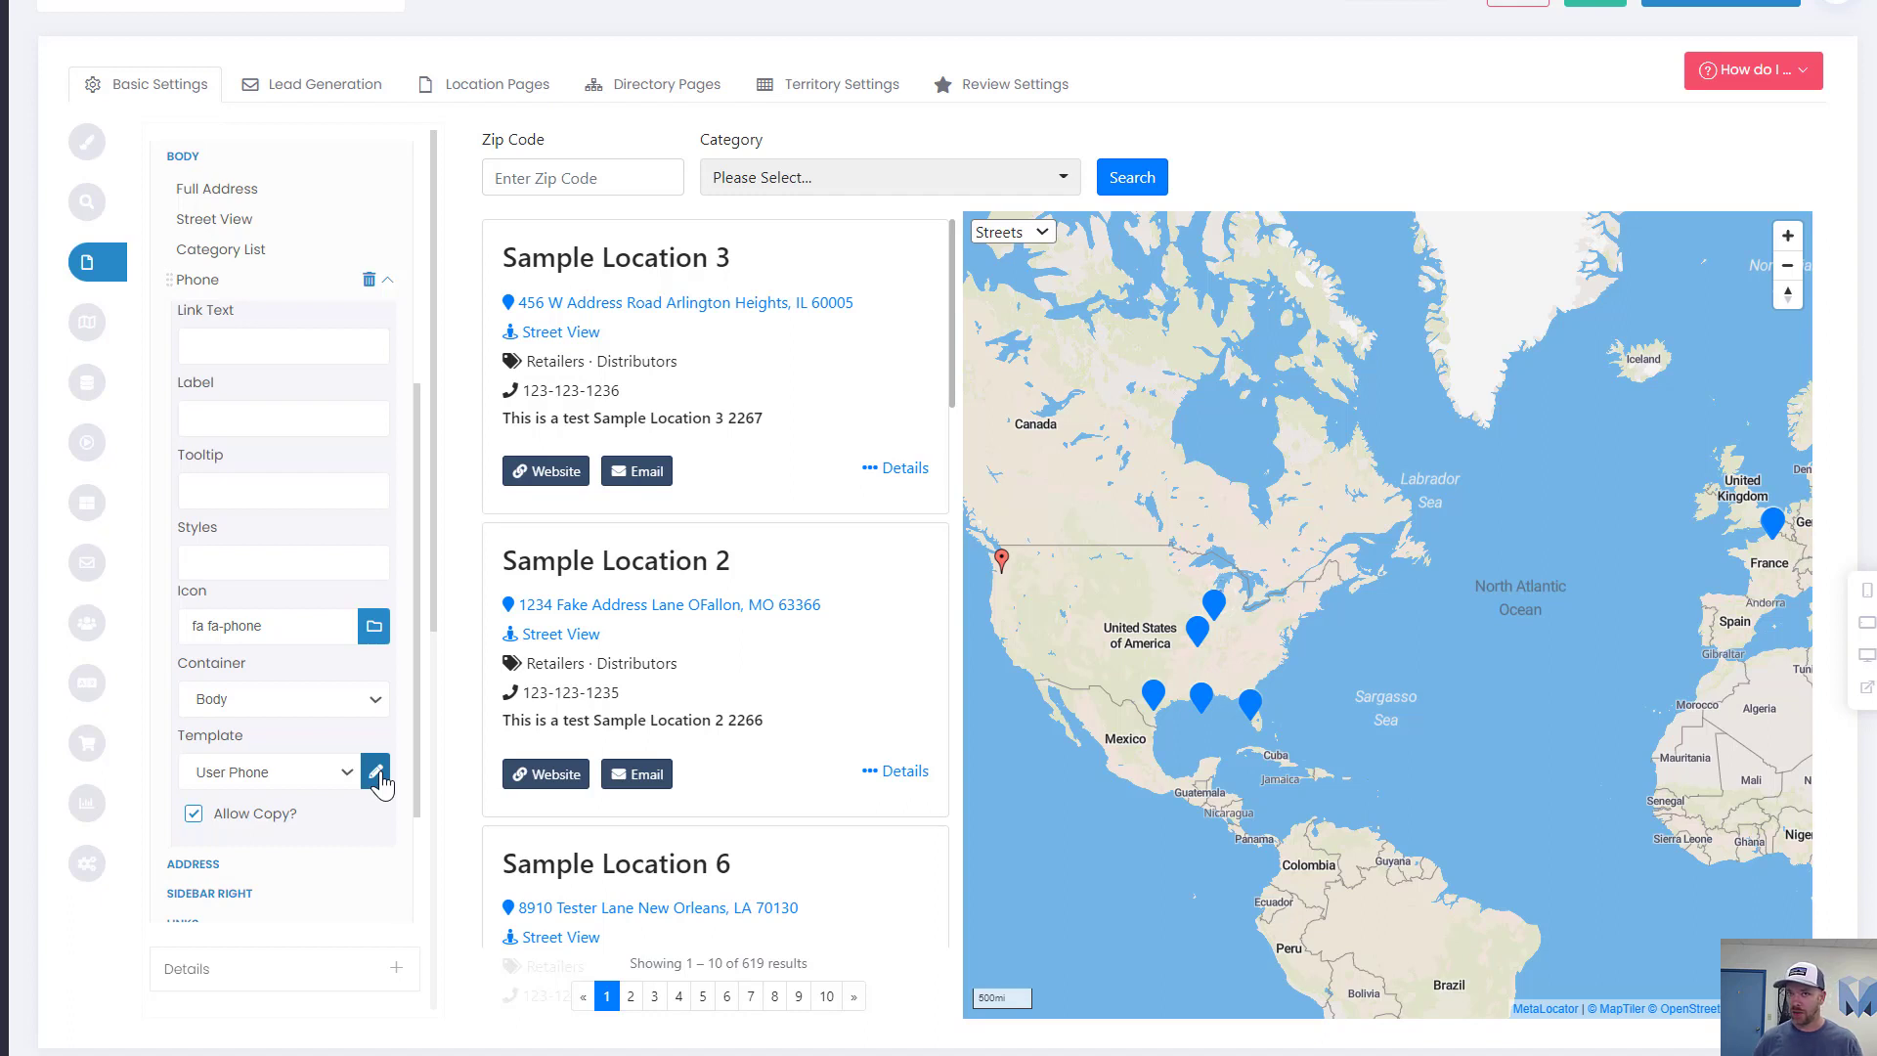
- Collapse the Phone field's settings and look through the other fields in the List layout
scroll(372, 762, up, 3)
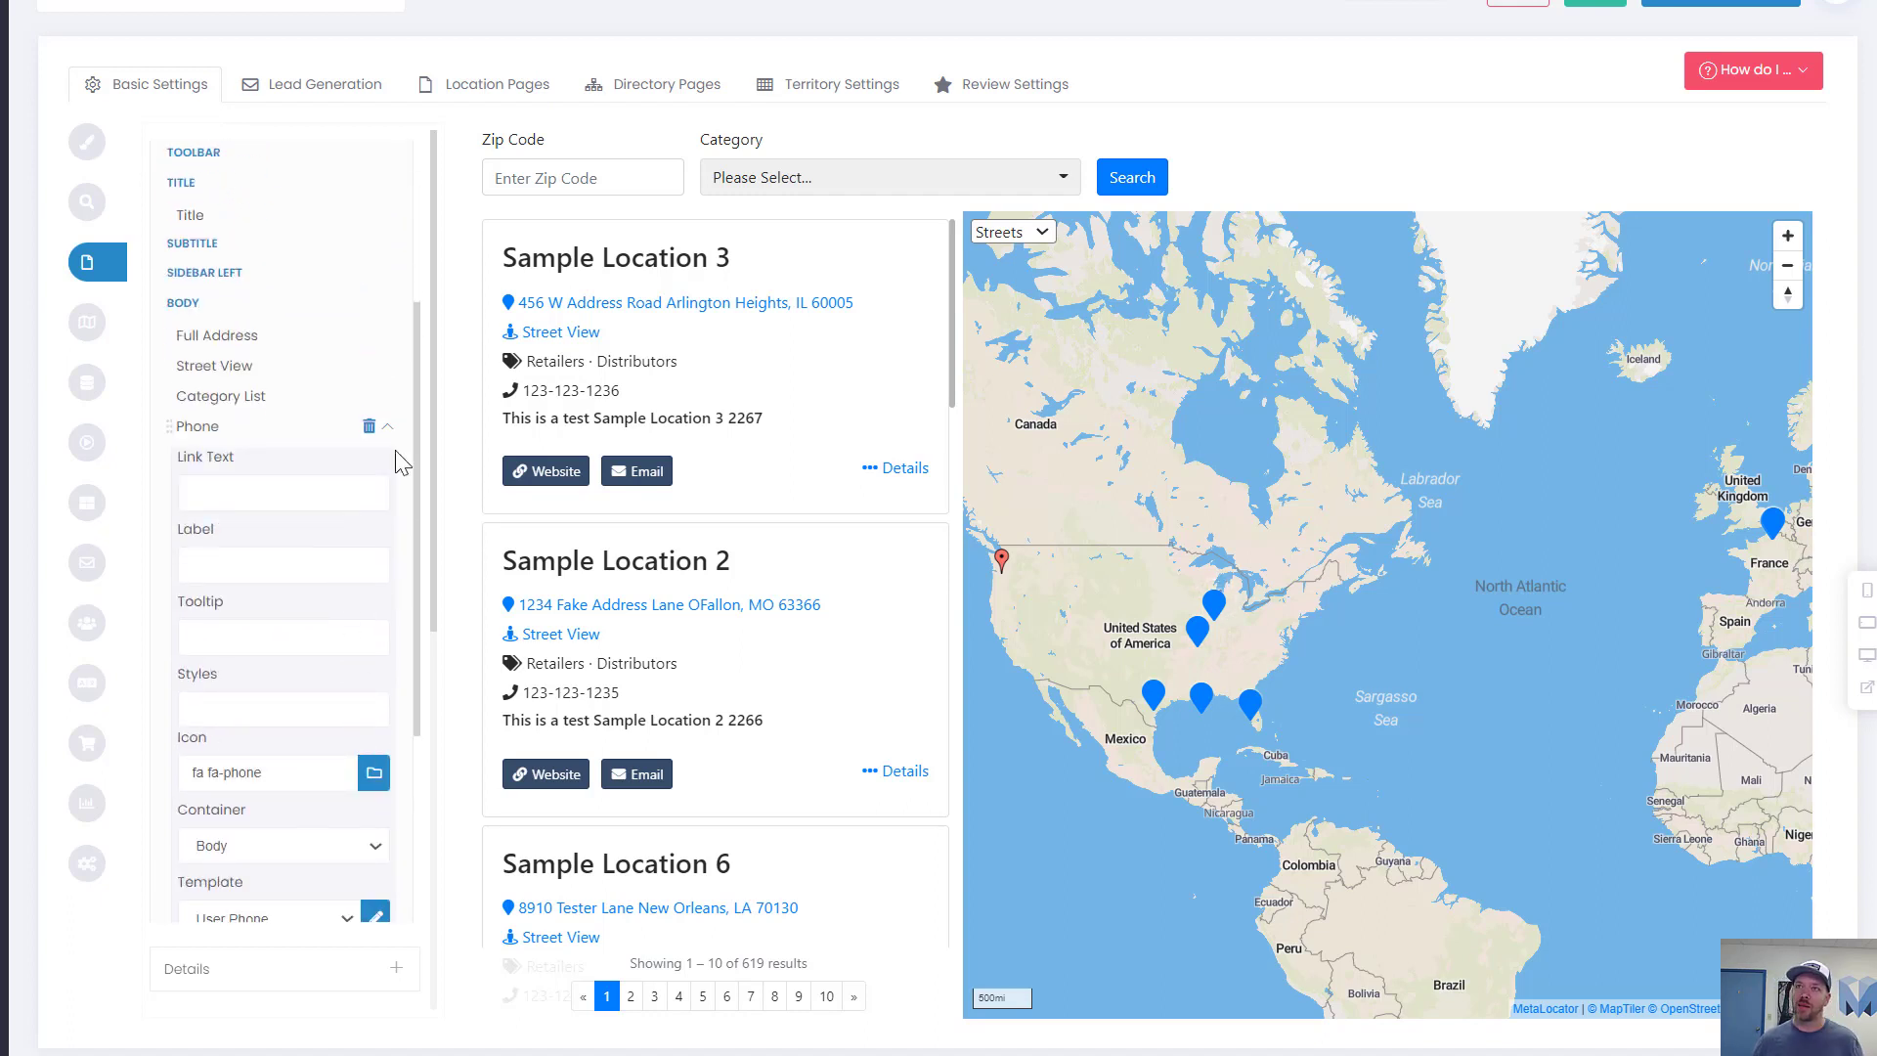
click(387, 426)
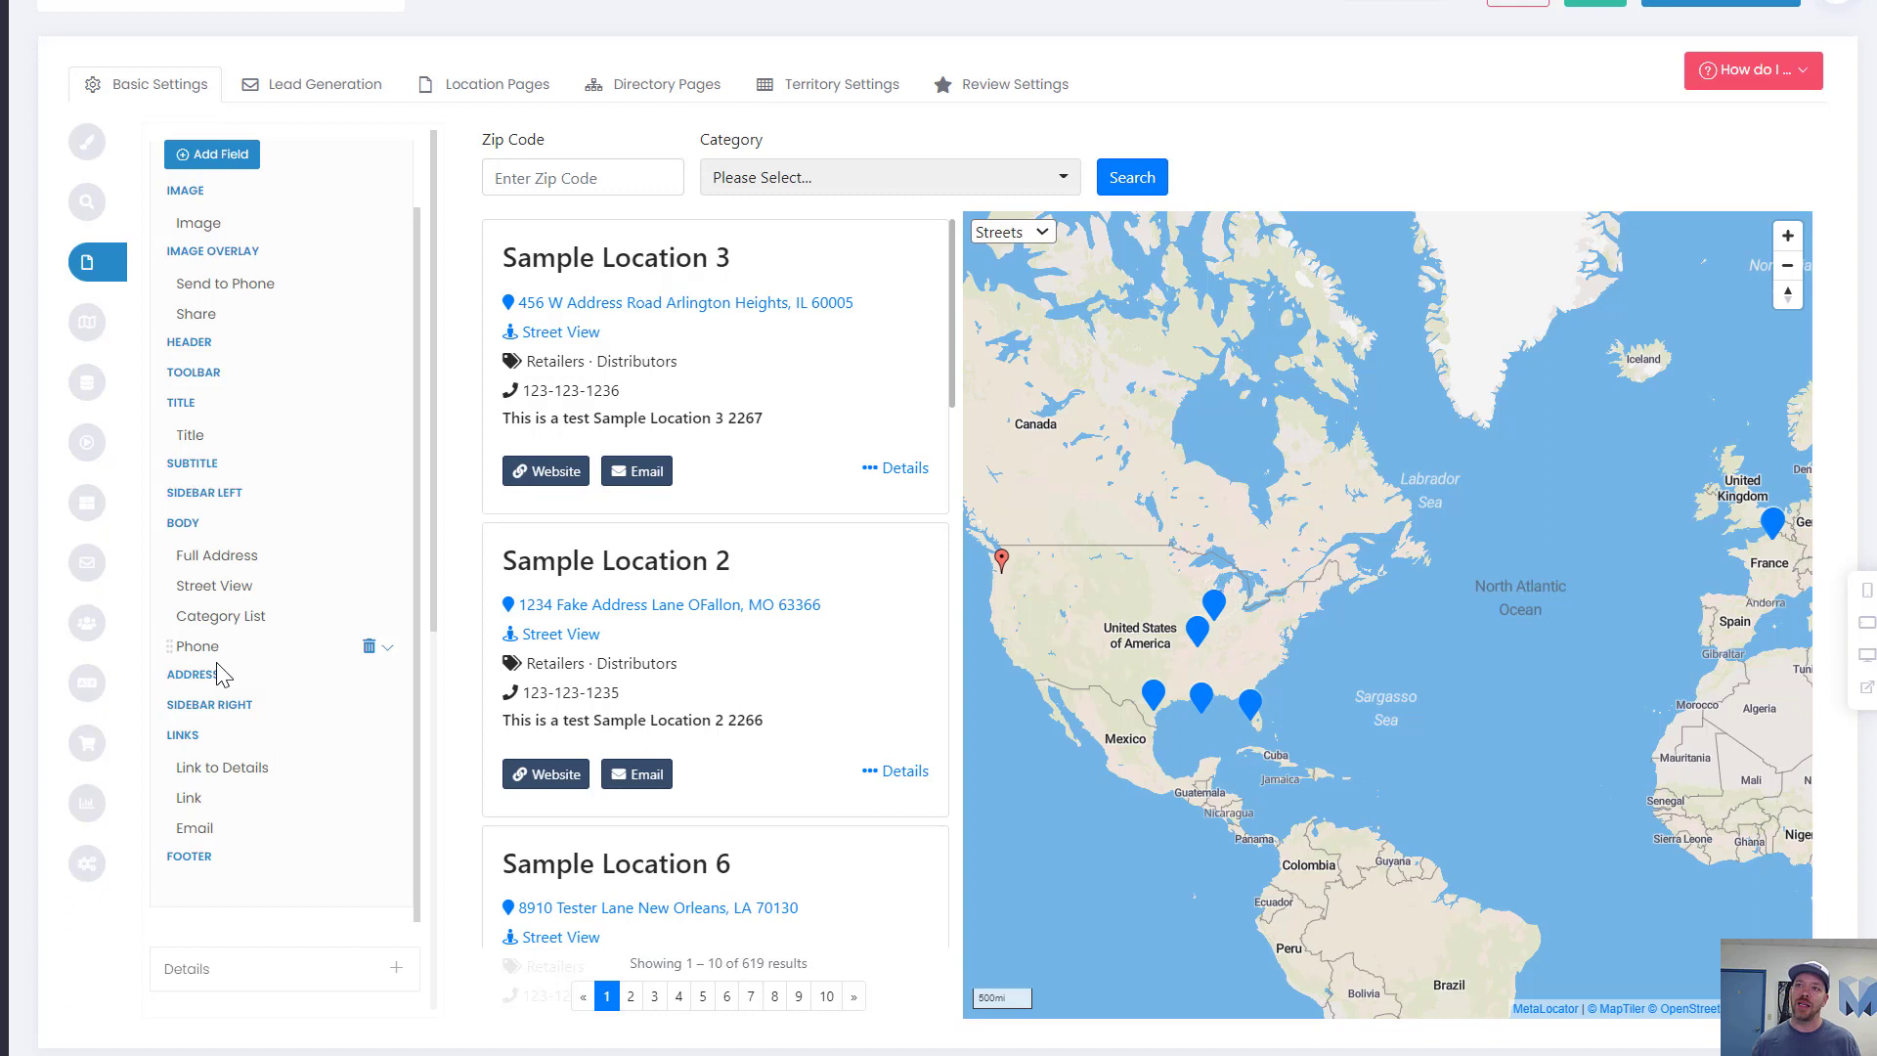
scroll(230, 743, down, 2)
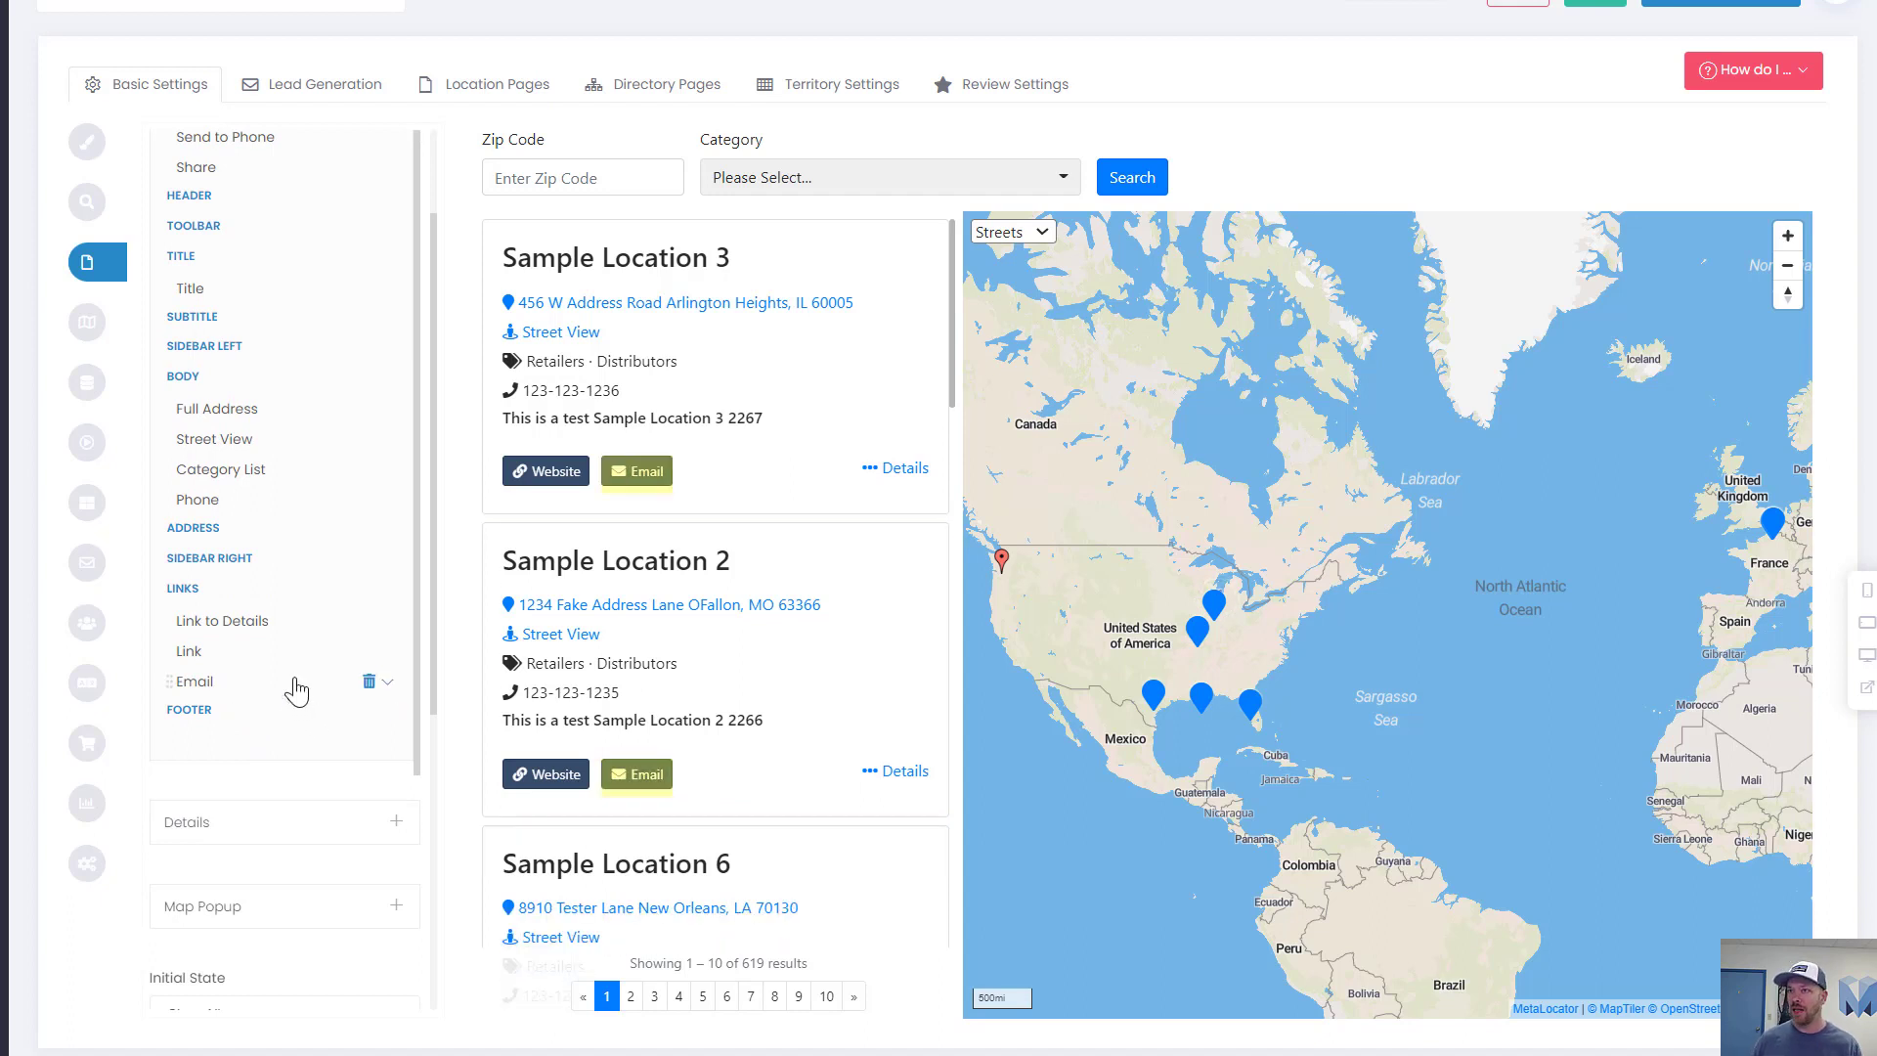
scroll(296, 691, up, 1)
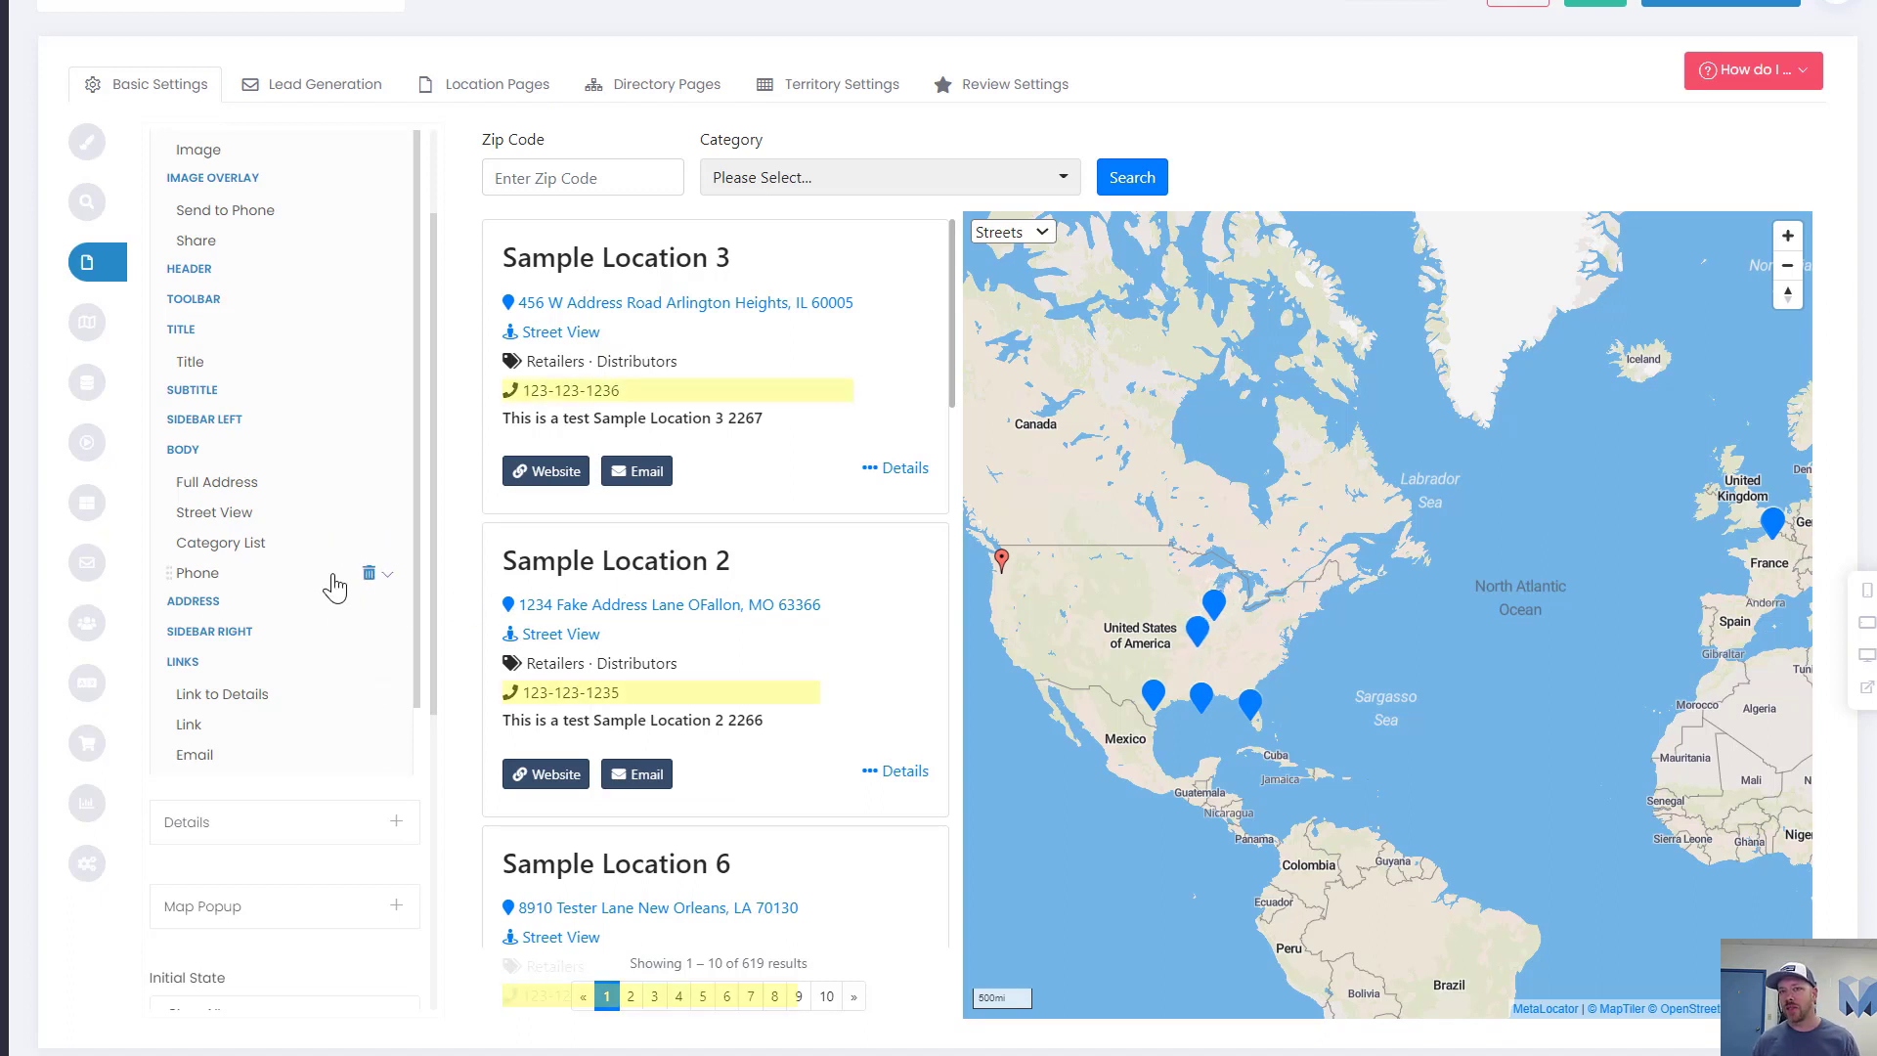
scroll(332, 591, up, 2)
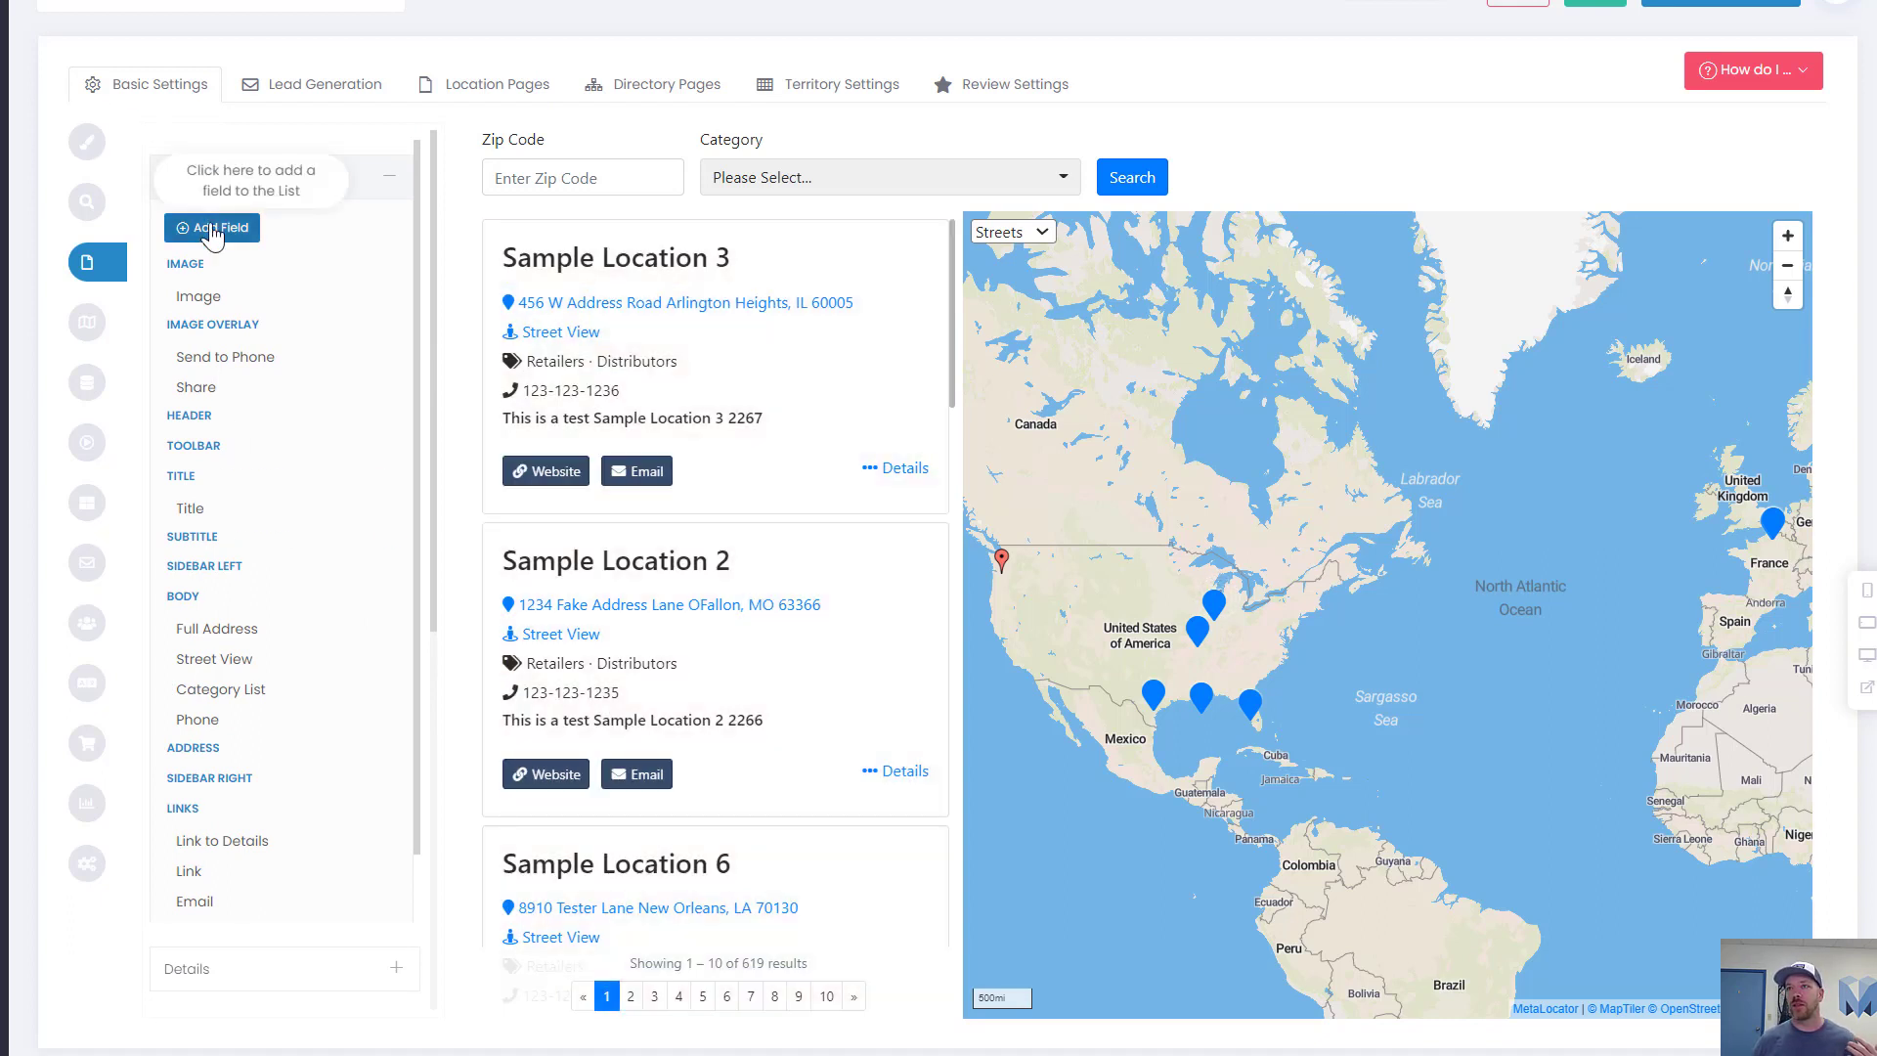
- Add a Text field to the Body container of the List layout and locate it in the field list
click(213, 228)
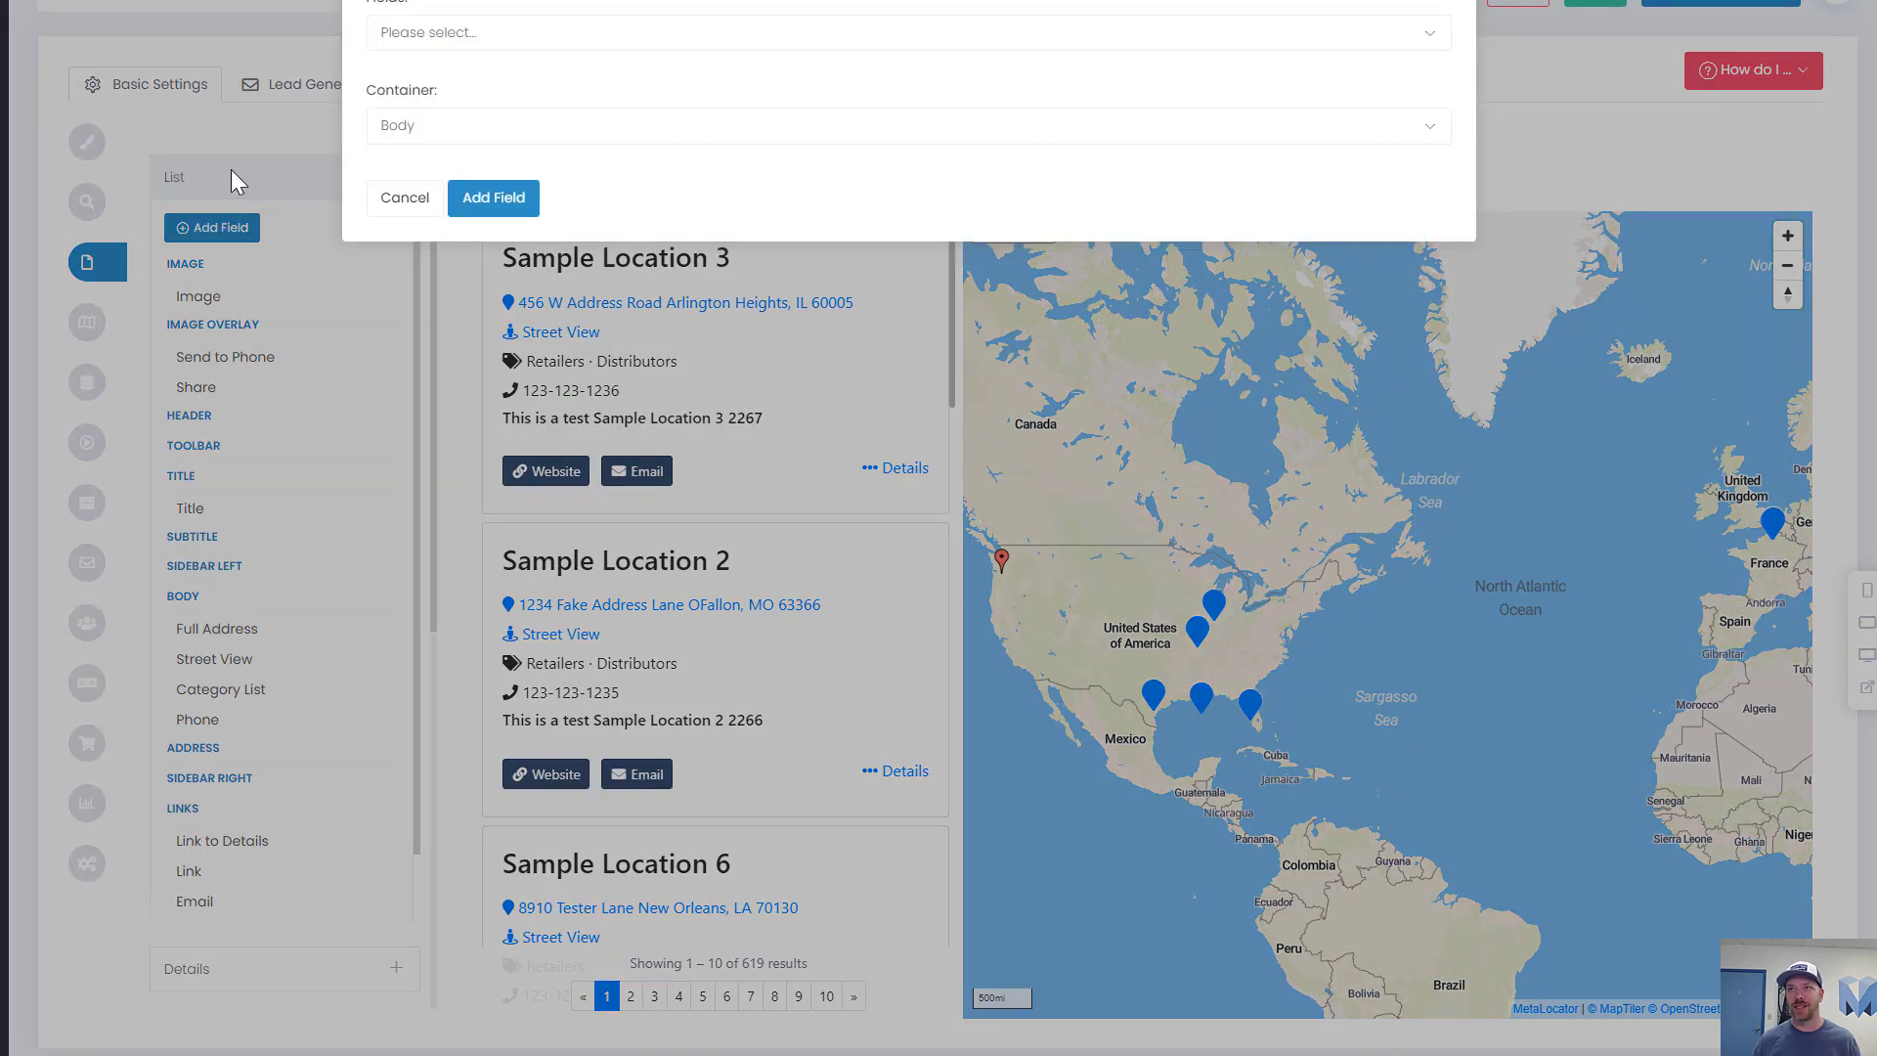
click(404, 198)
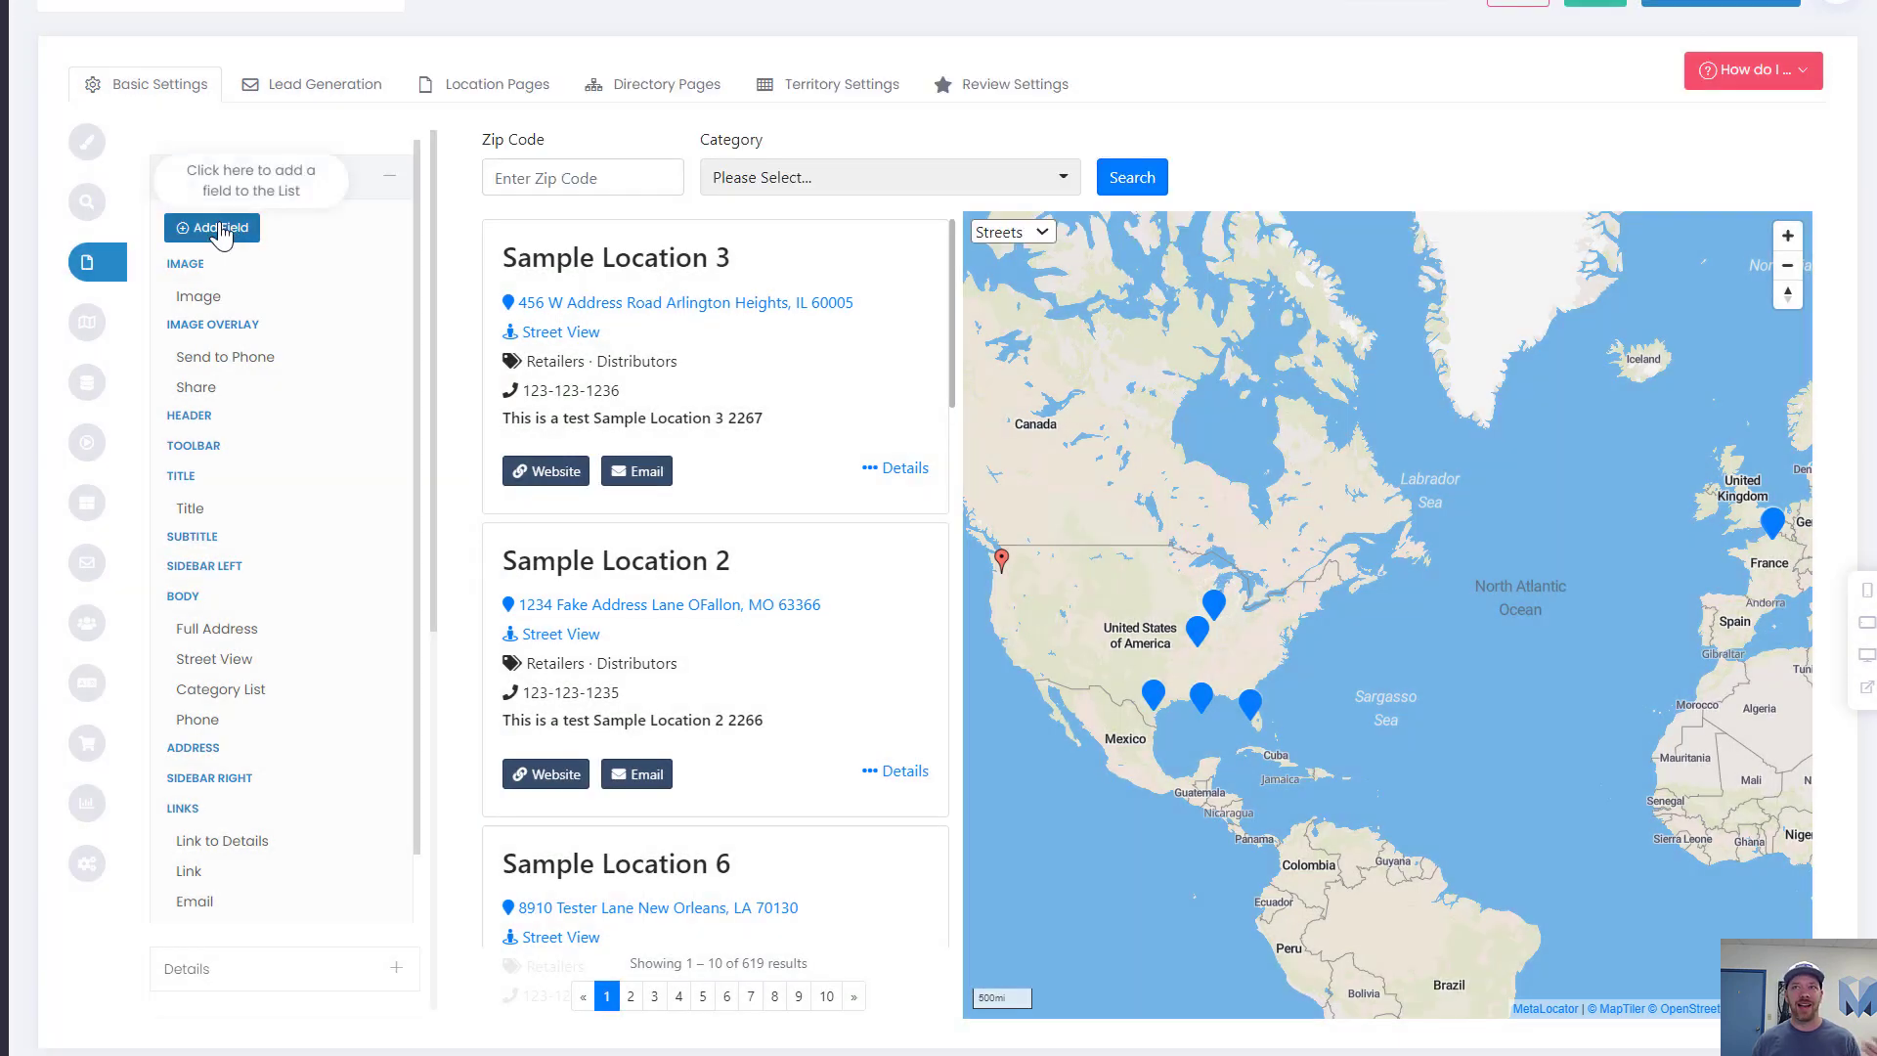
click(219, 228)
click(530, 33)
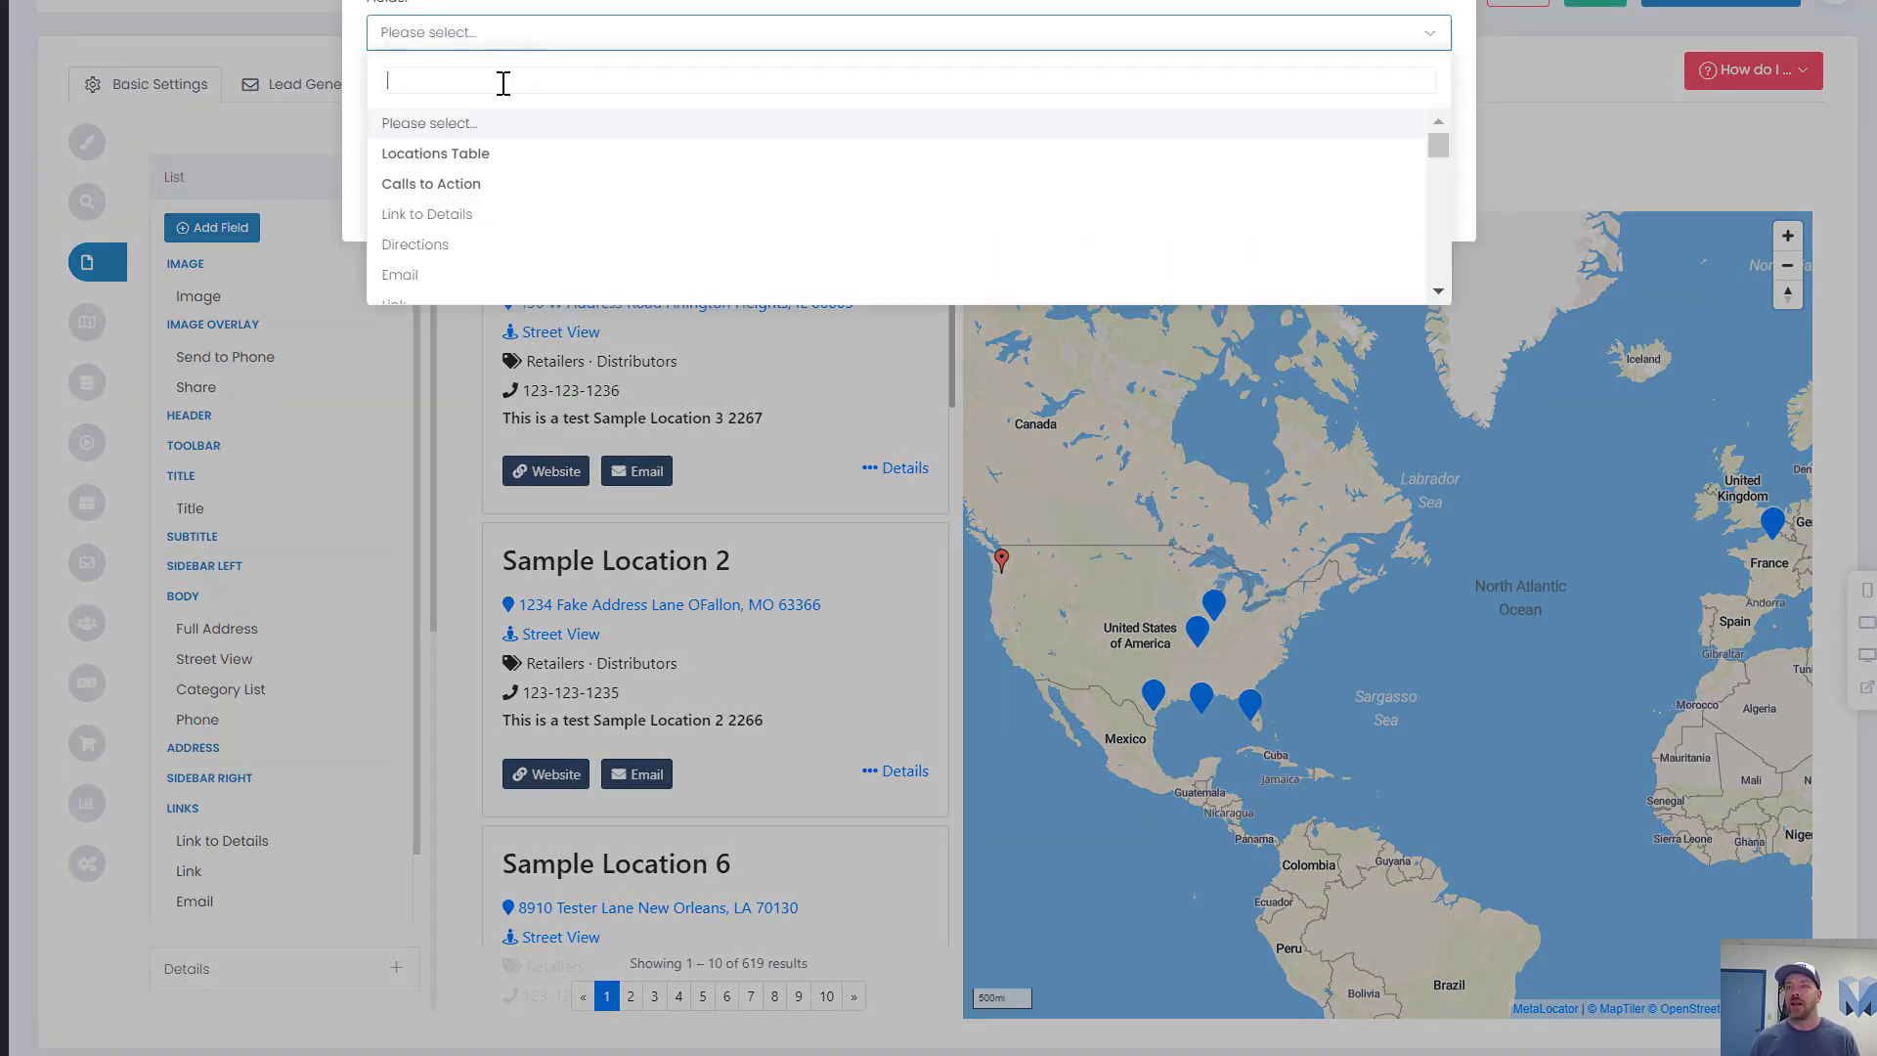
text(text)
click(422, 132)
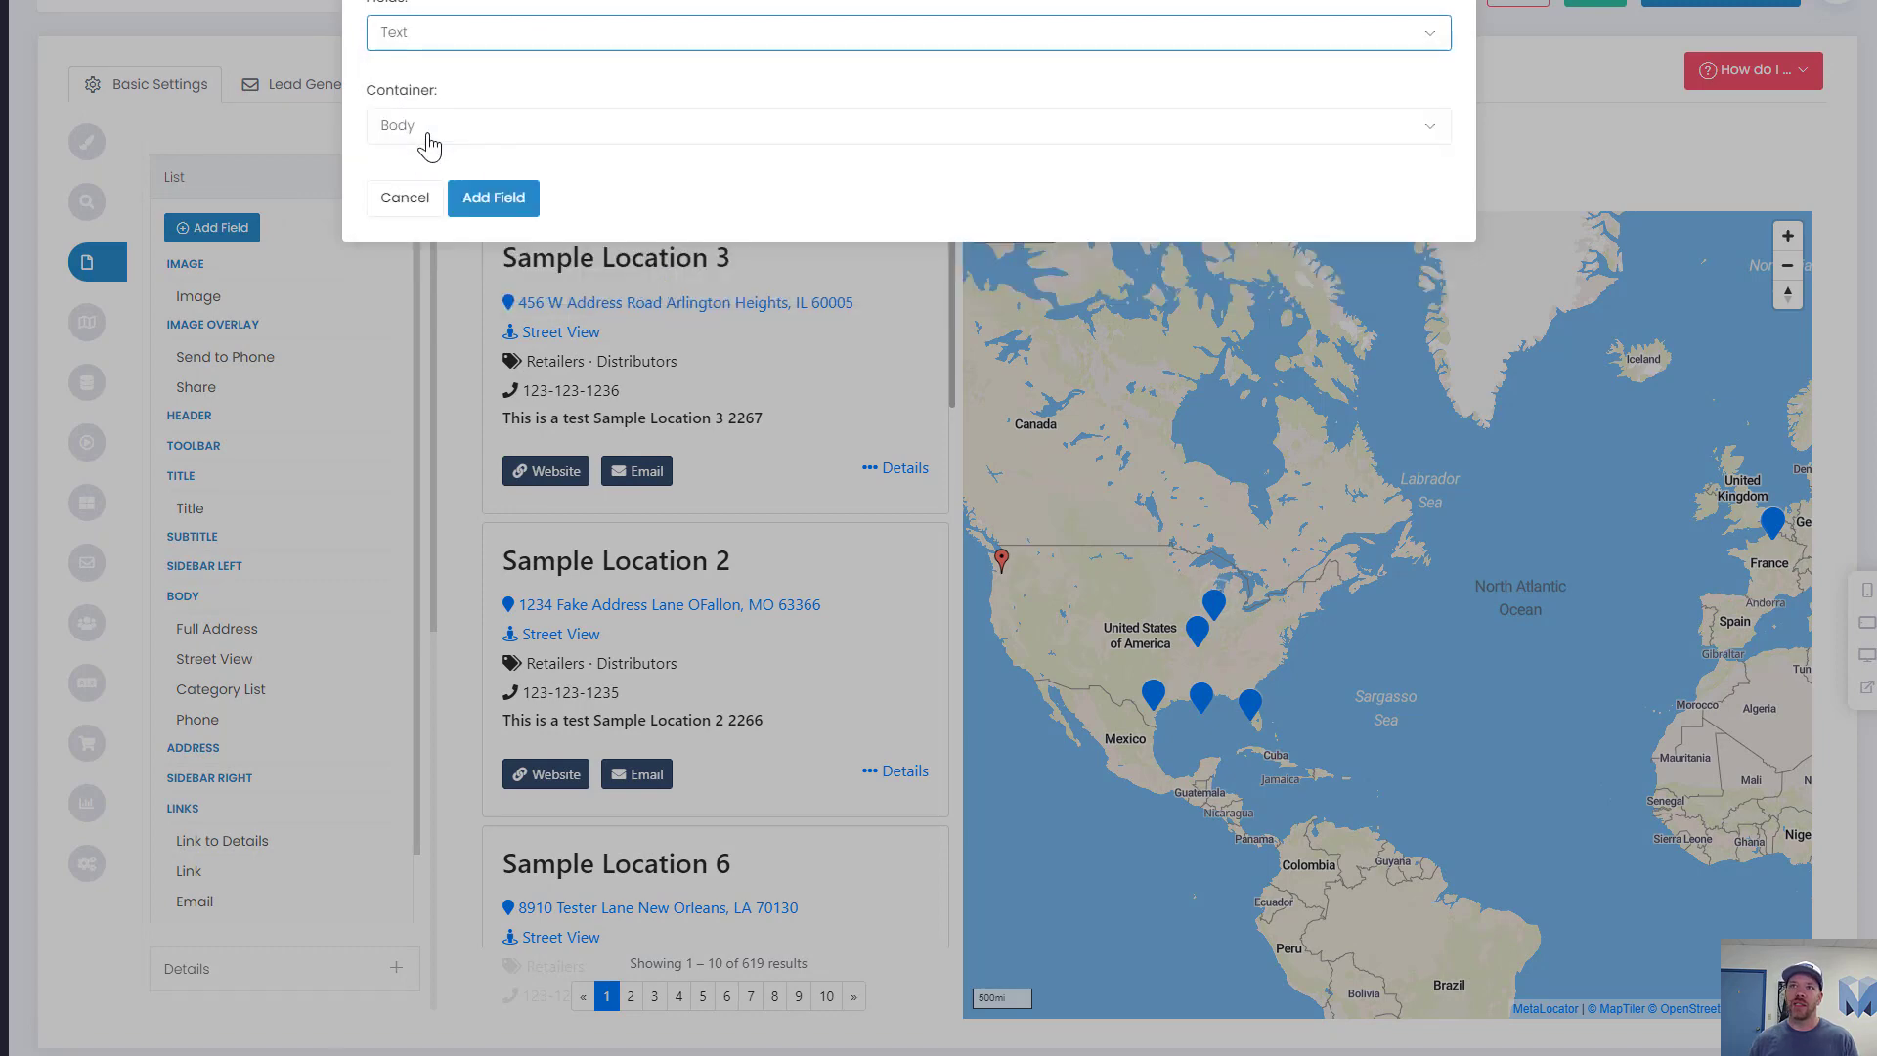
click(517, 199)
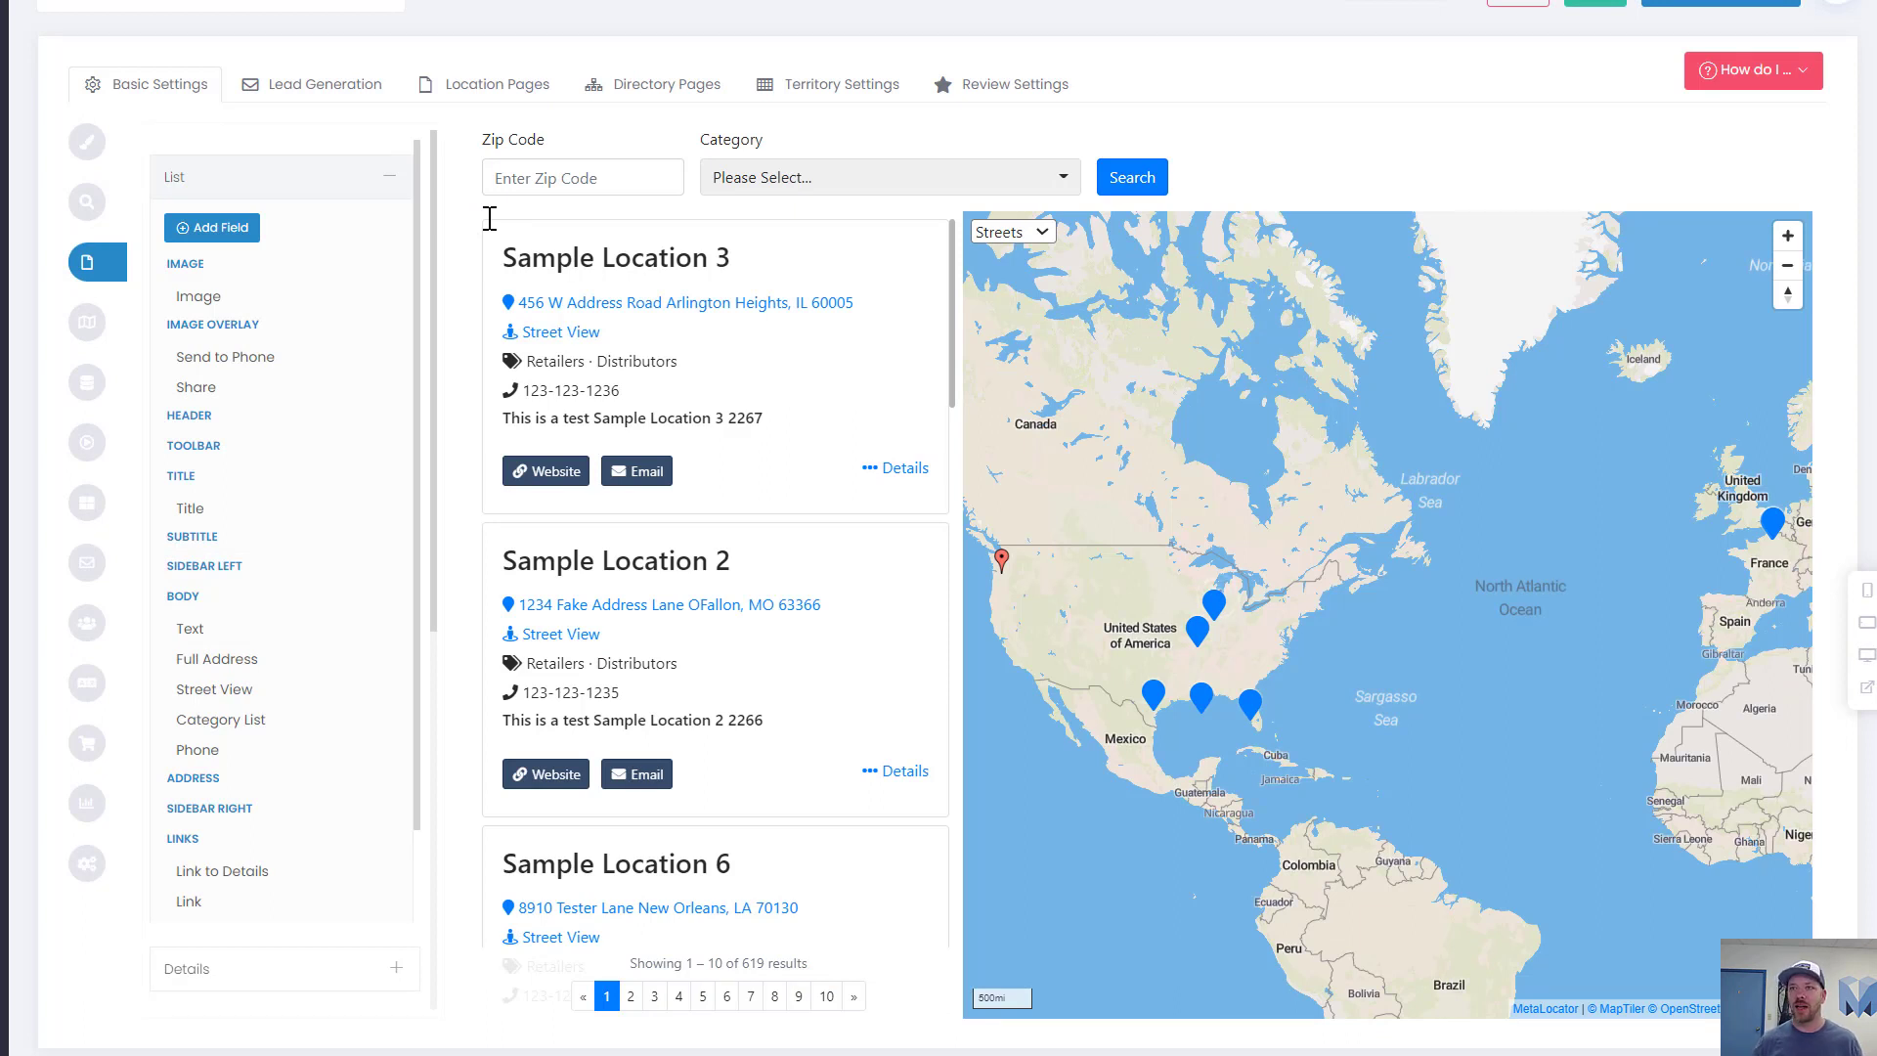
scroll(294, 498, down, 2)
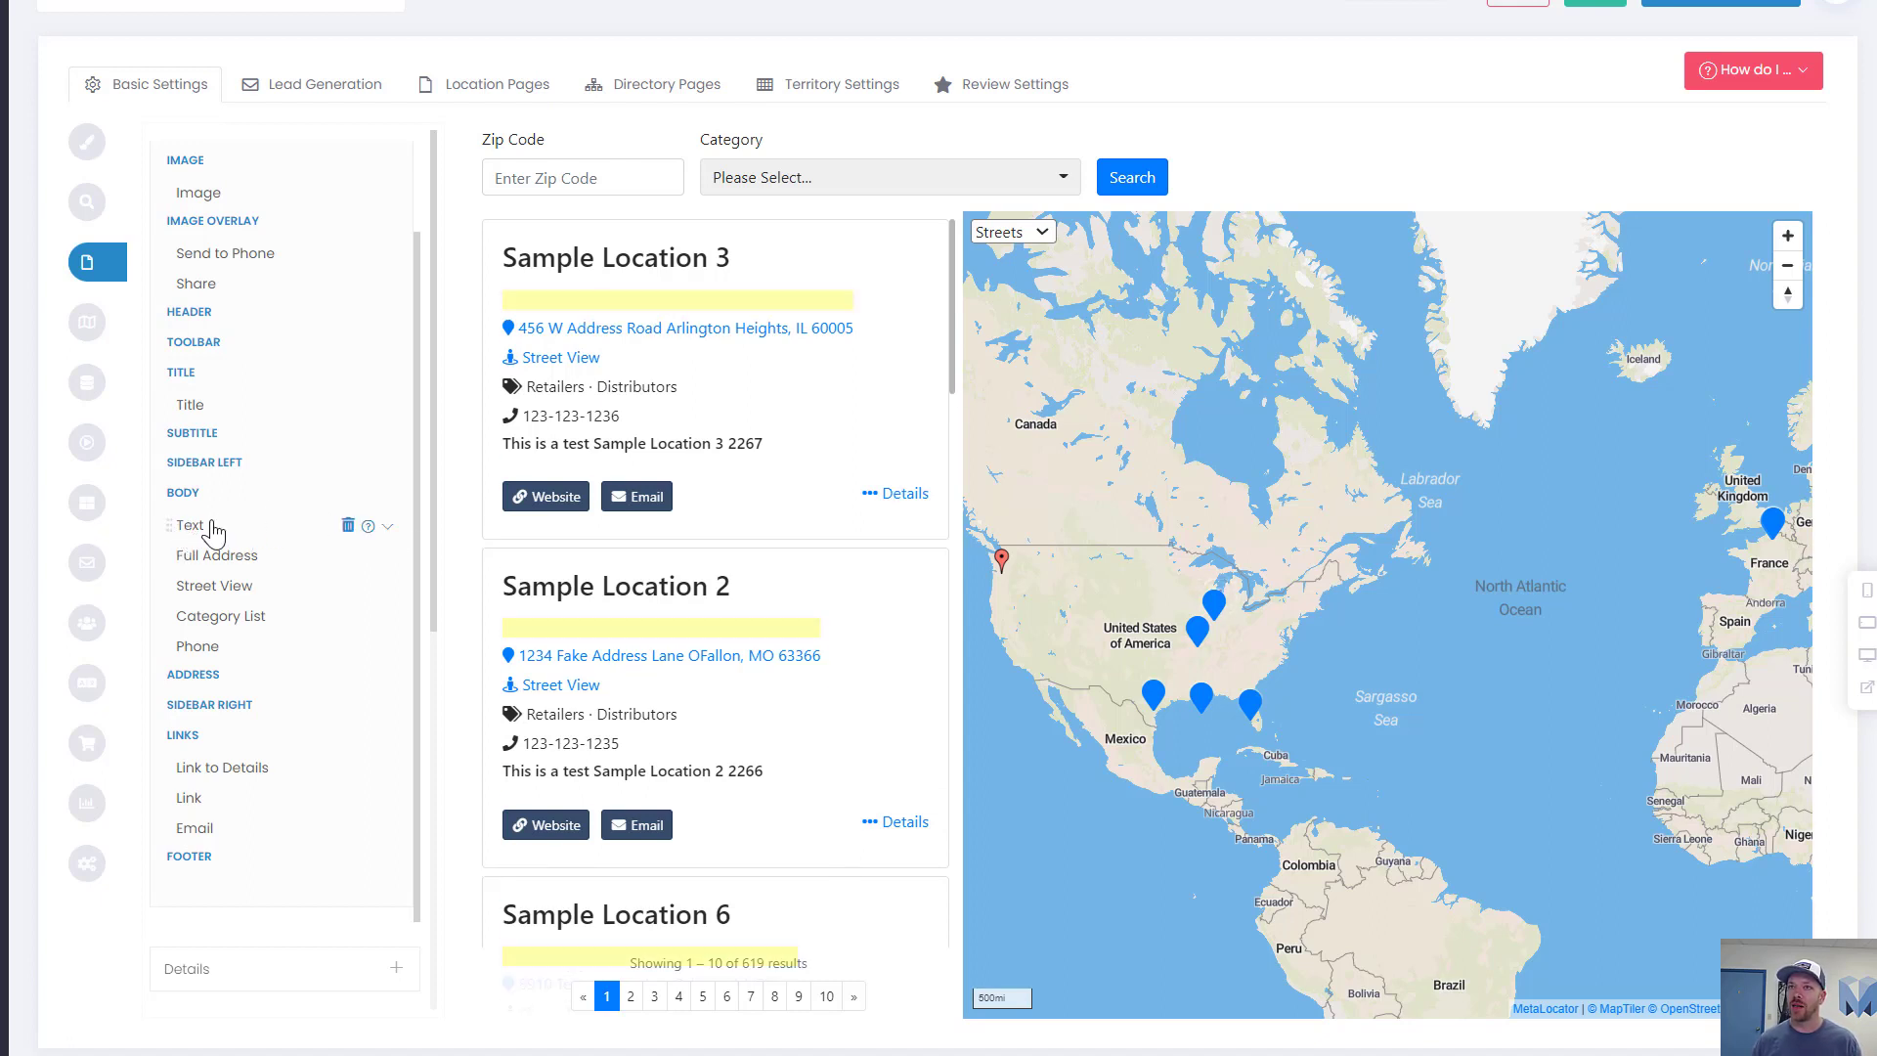
- Replace the default code in the new Text field's Label template with {{id}} and, two lines below it, {{name}}
click(388, 528)
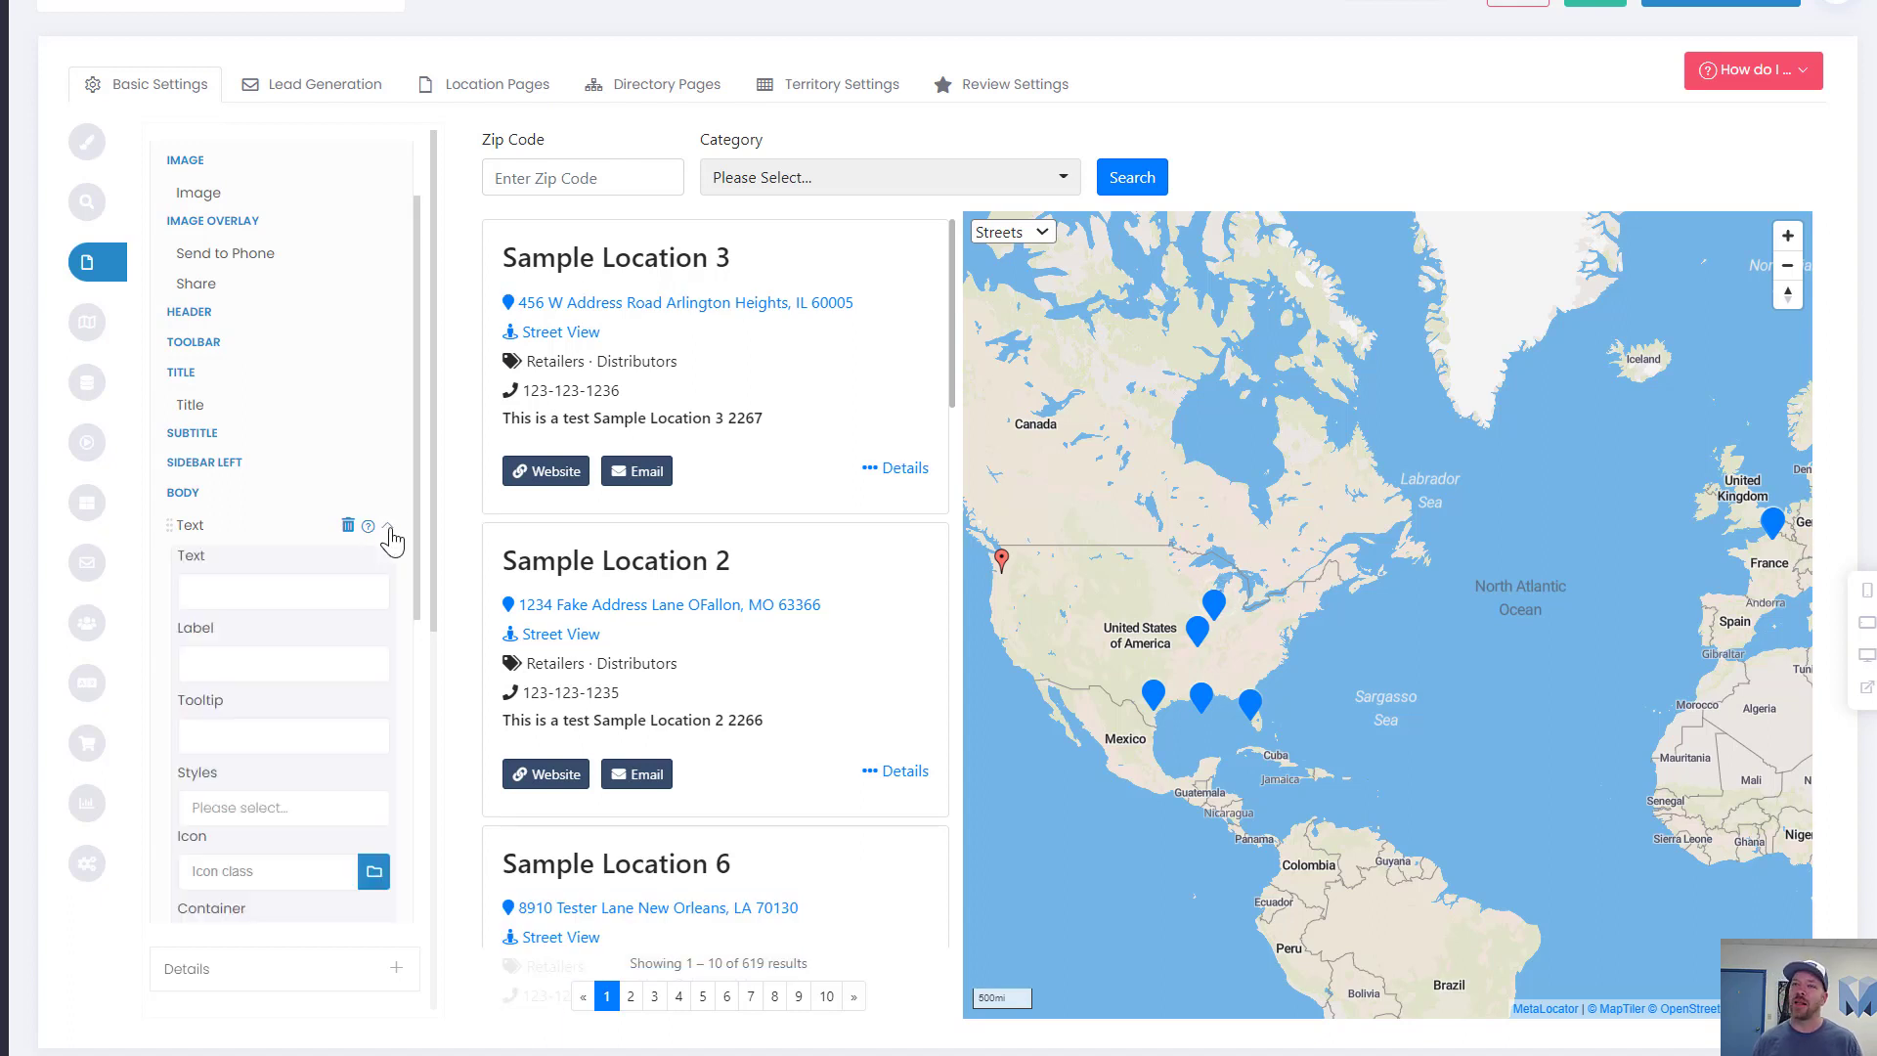
scroll(379, 535, down, 3)
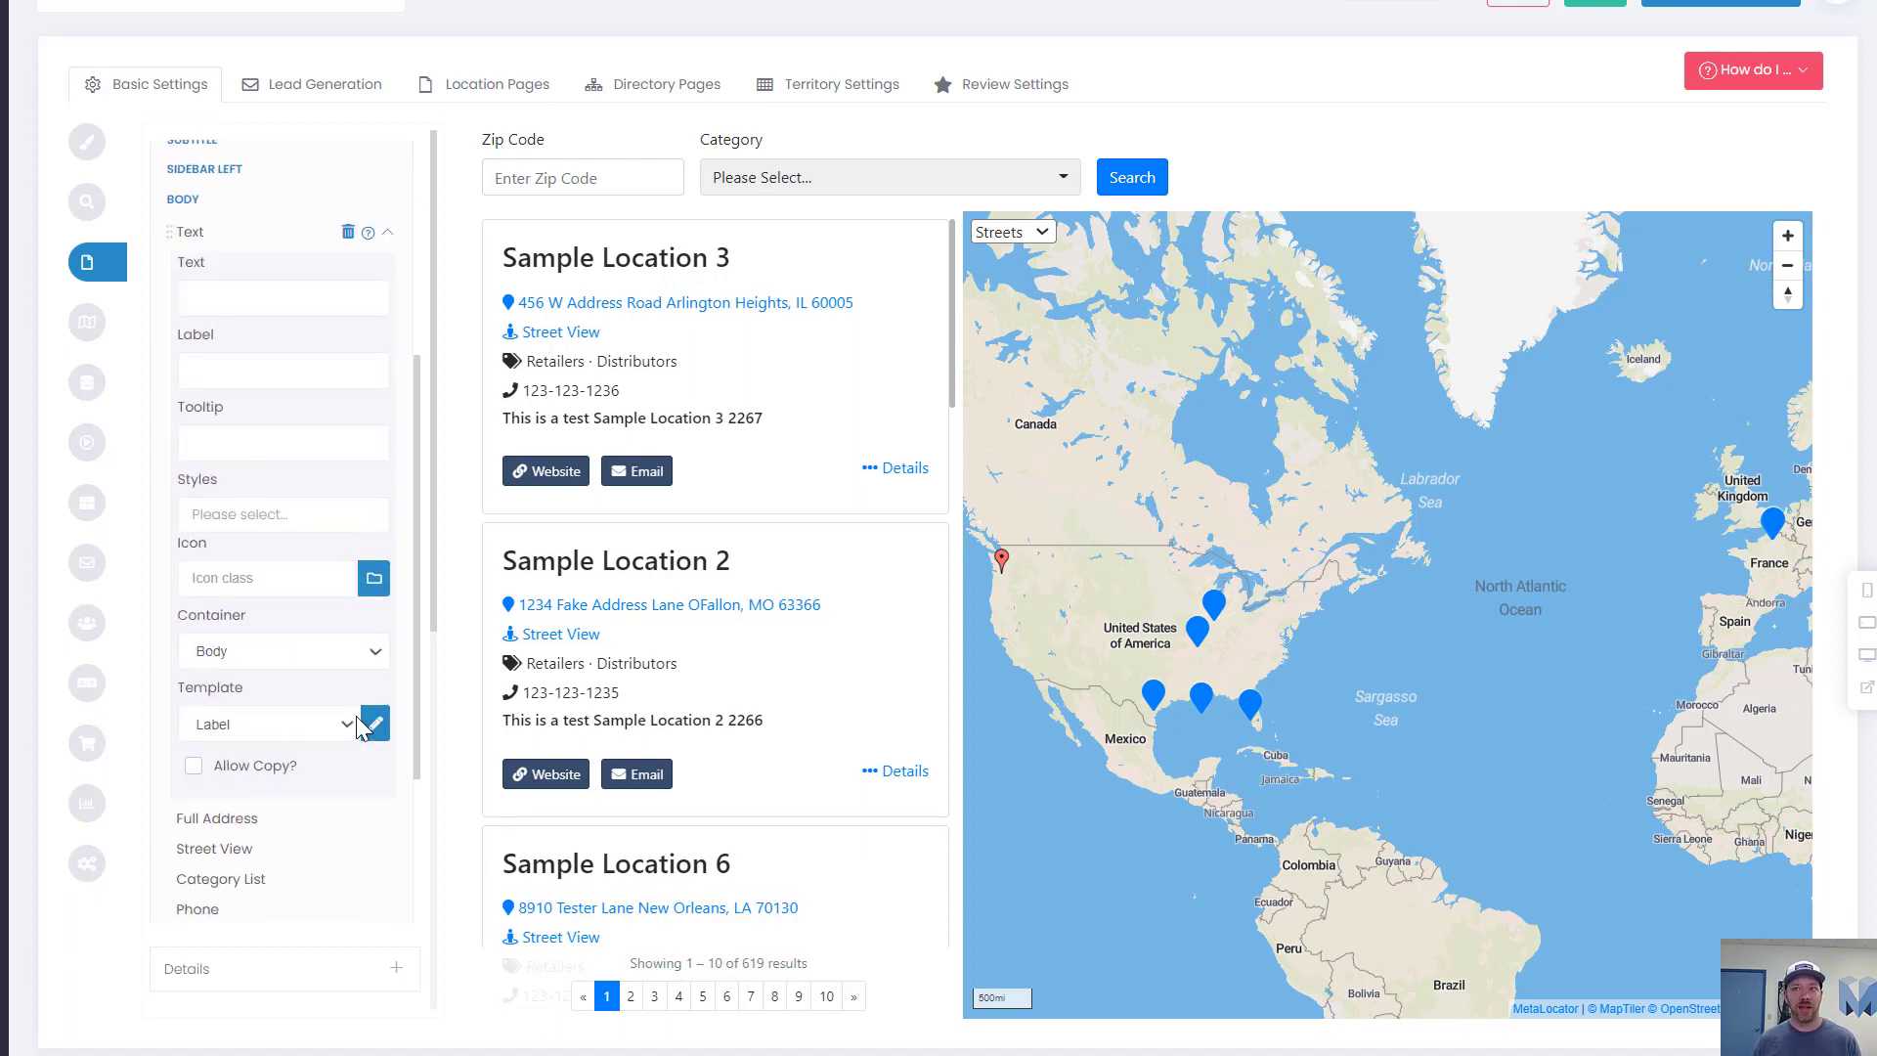
click(374, 724)
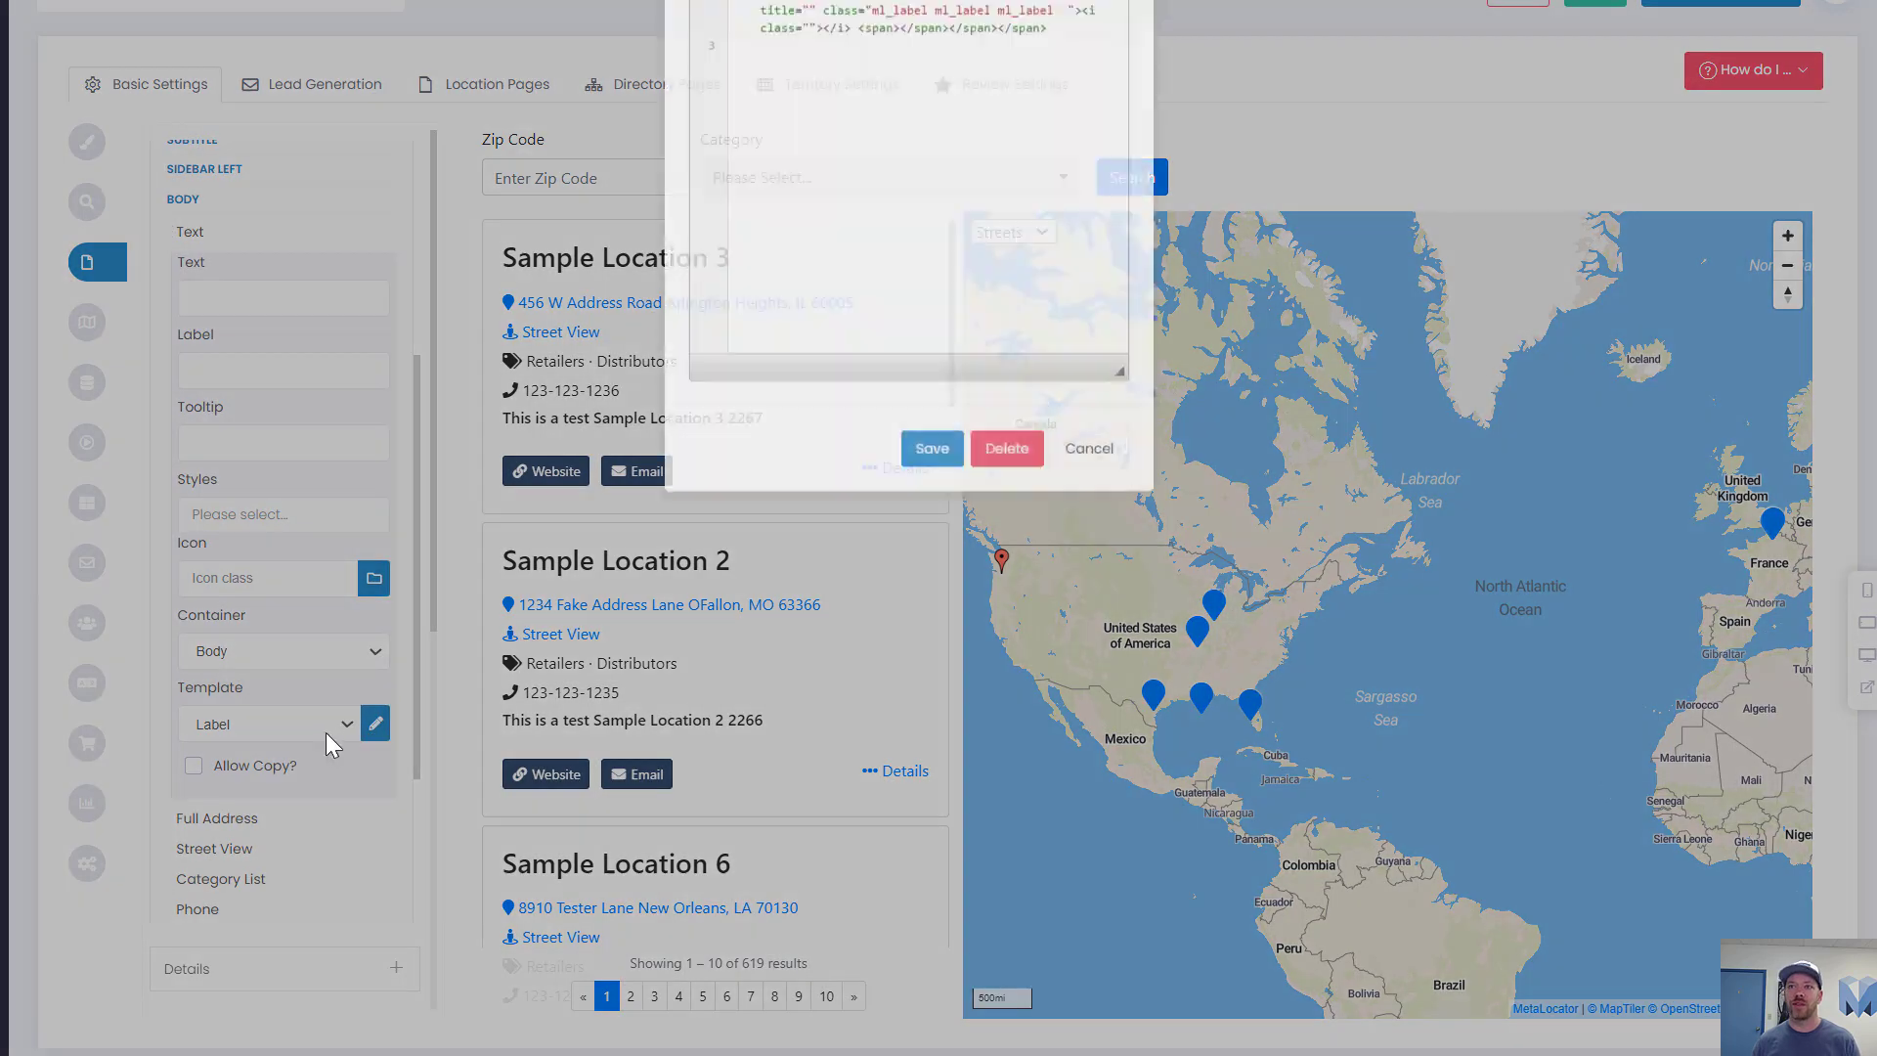
click(842, 322)
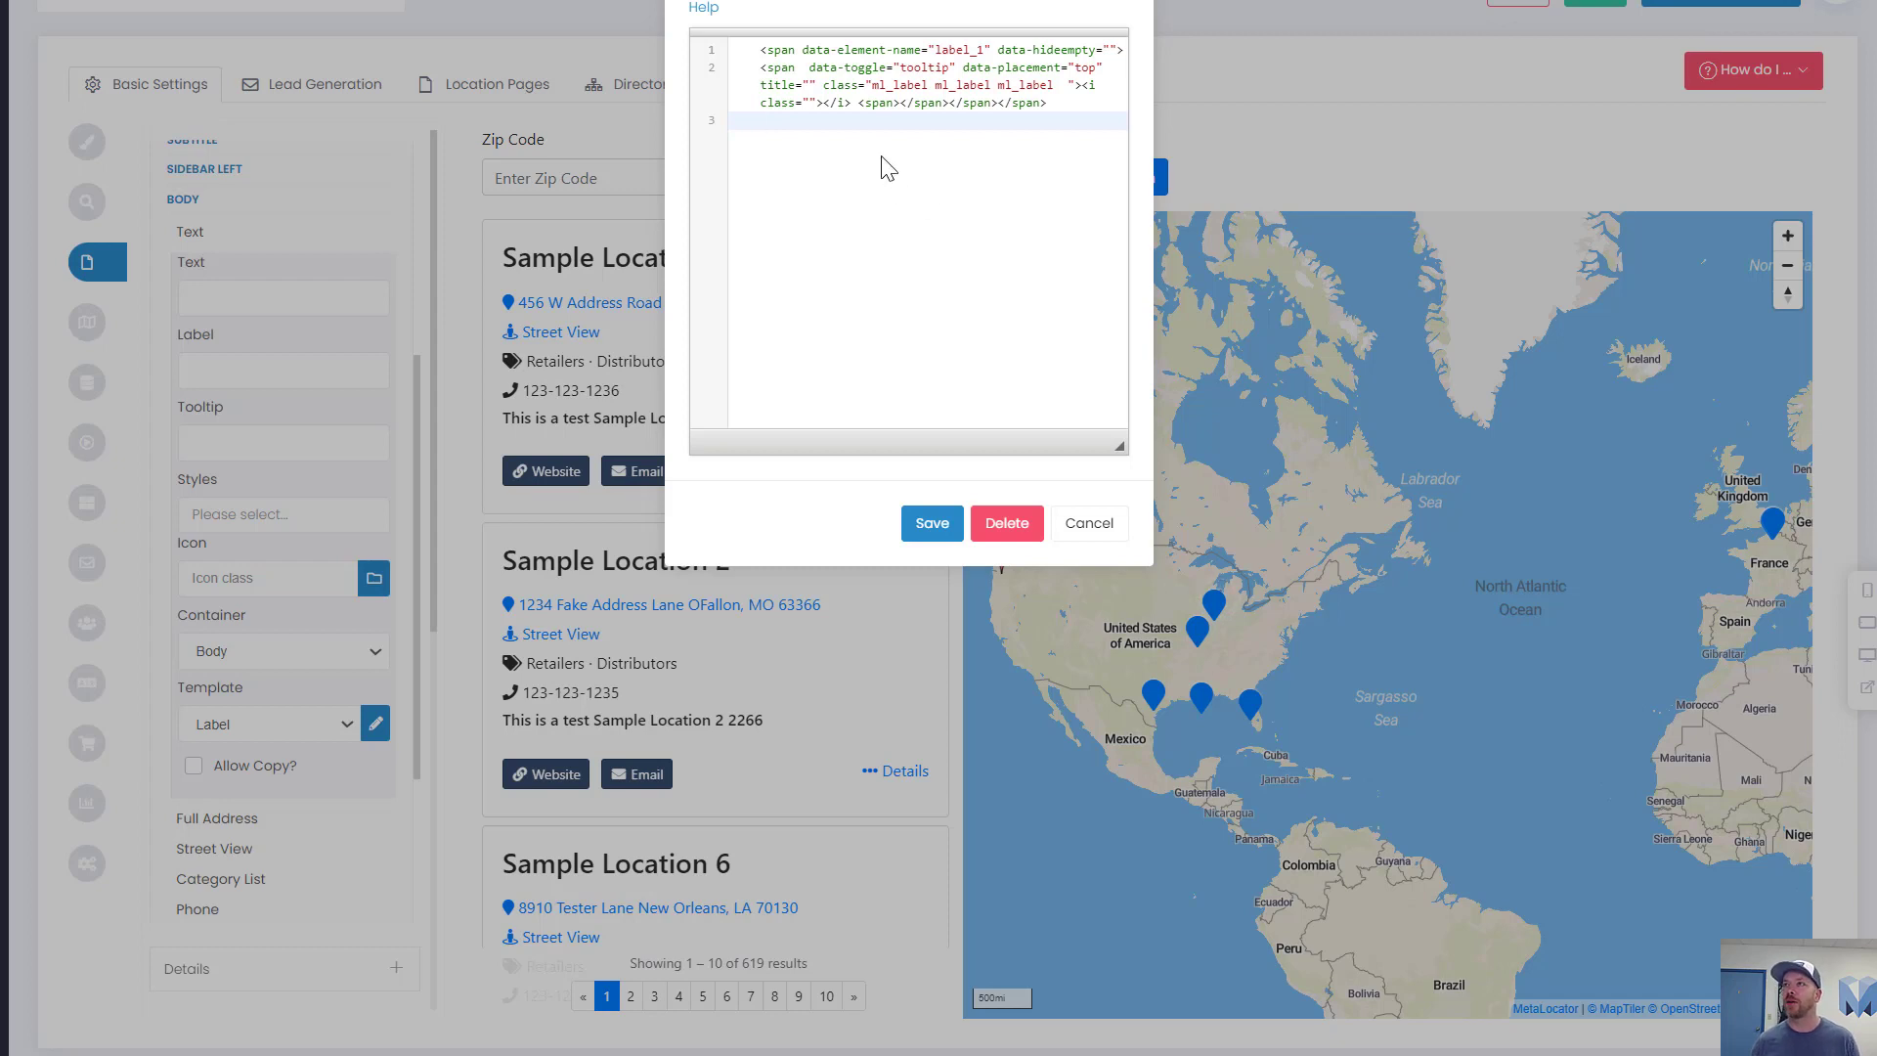
drag(1052, 102, 635, 26)
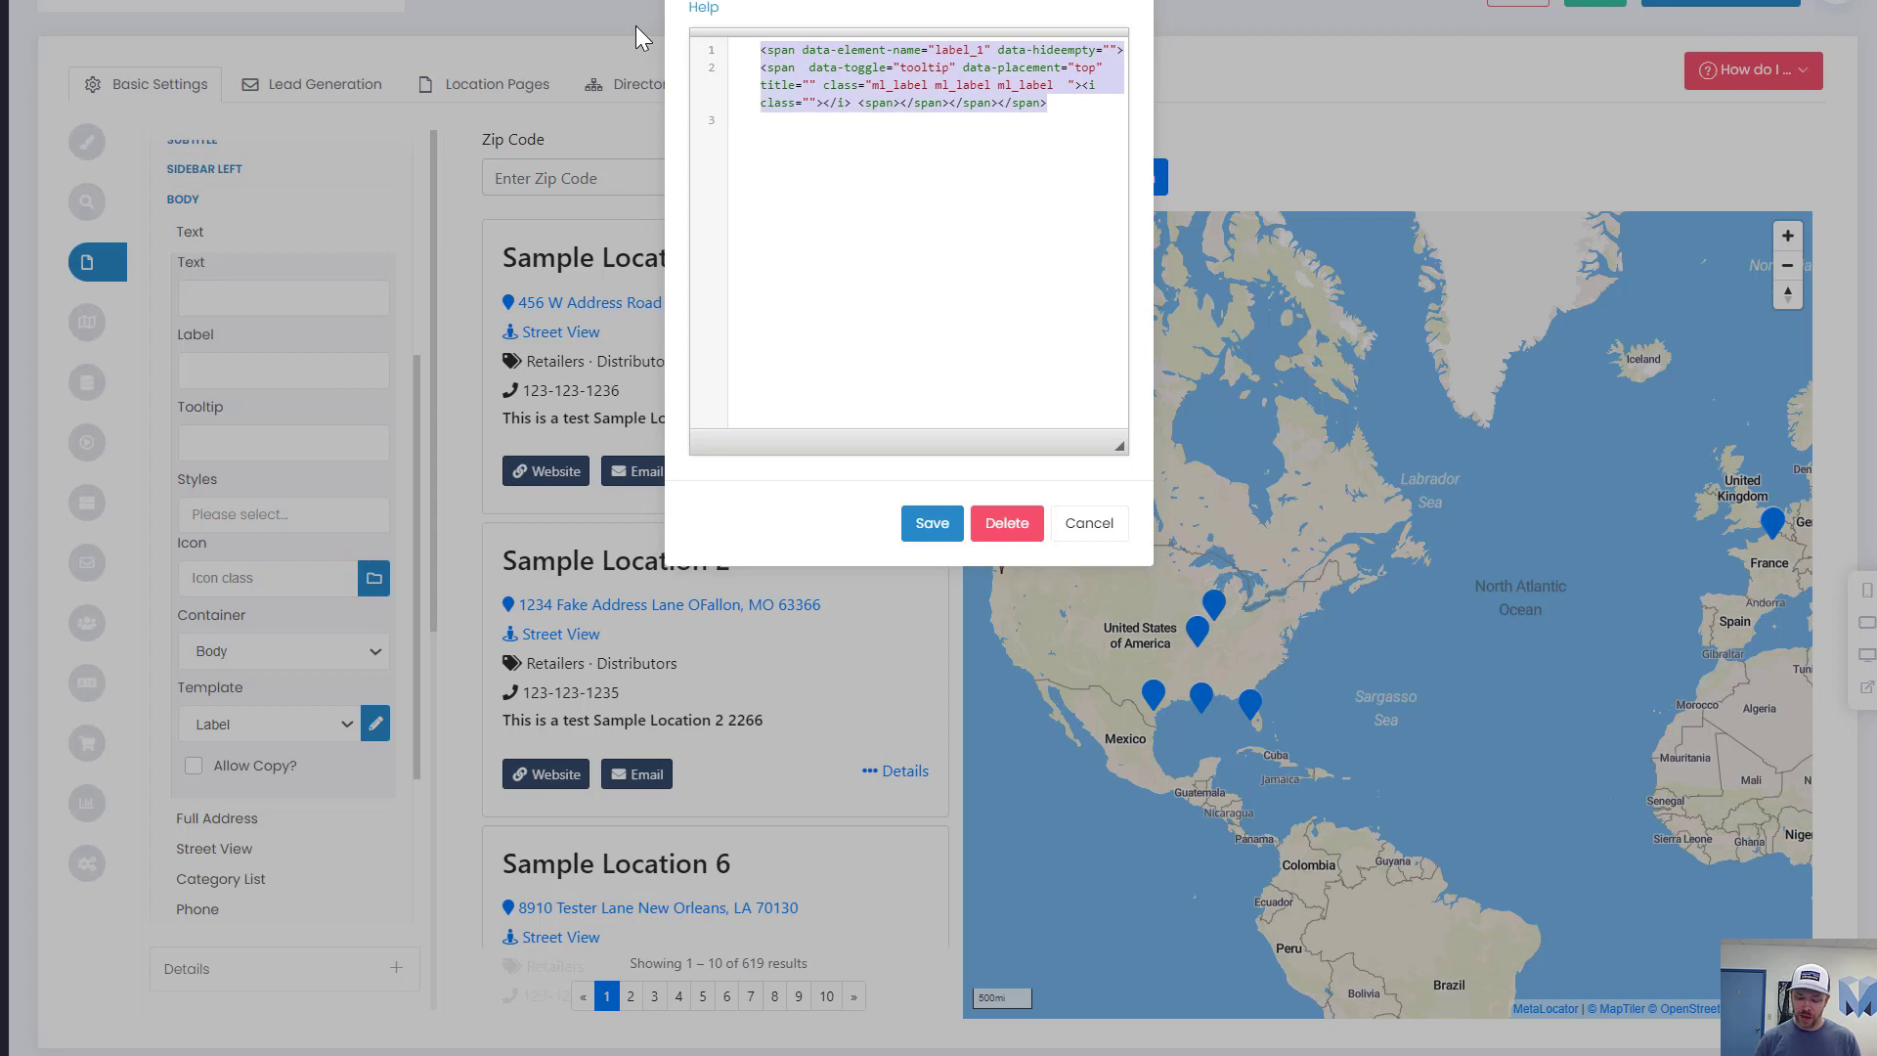
key(BackSpace)
text({{)
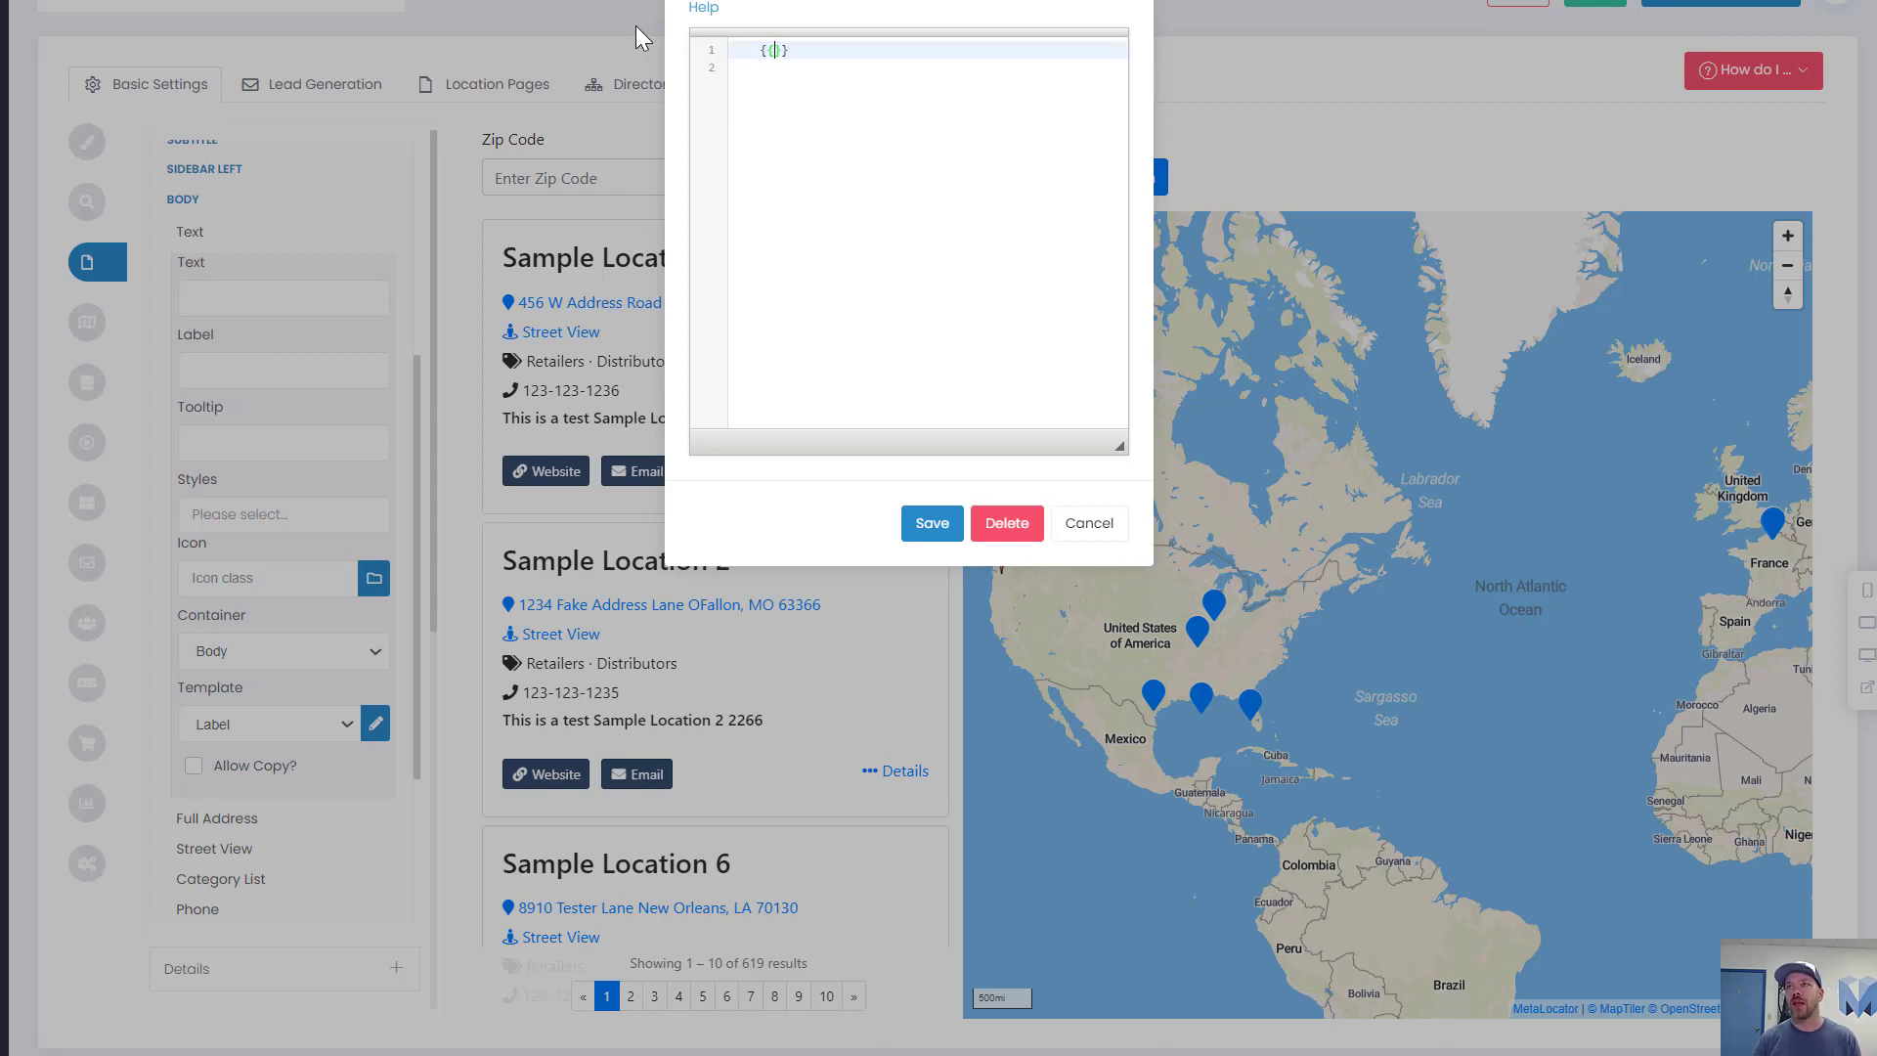
text(id}})
key(Return)
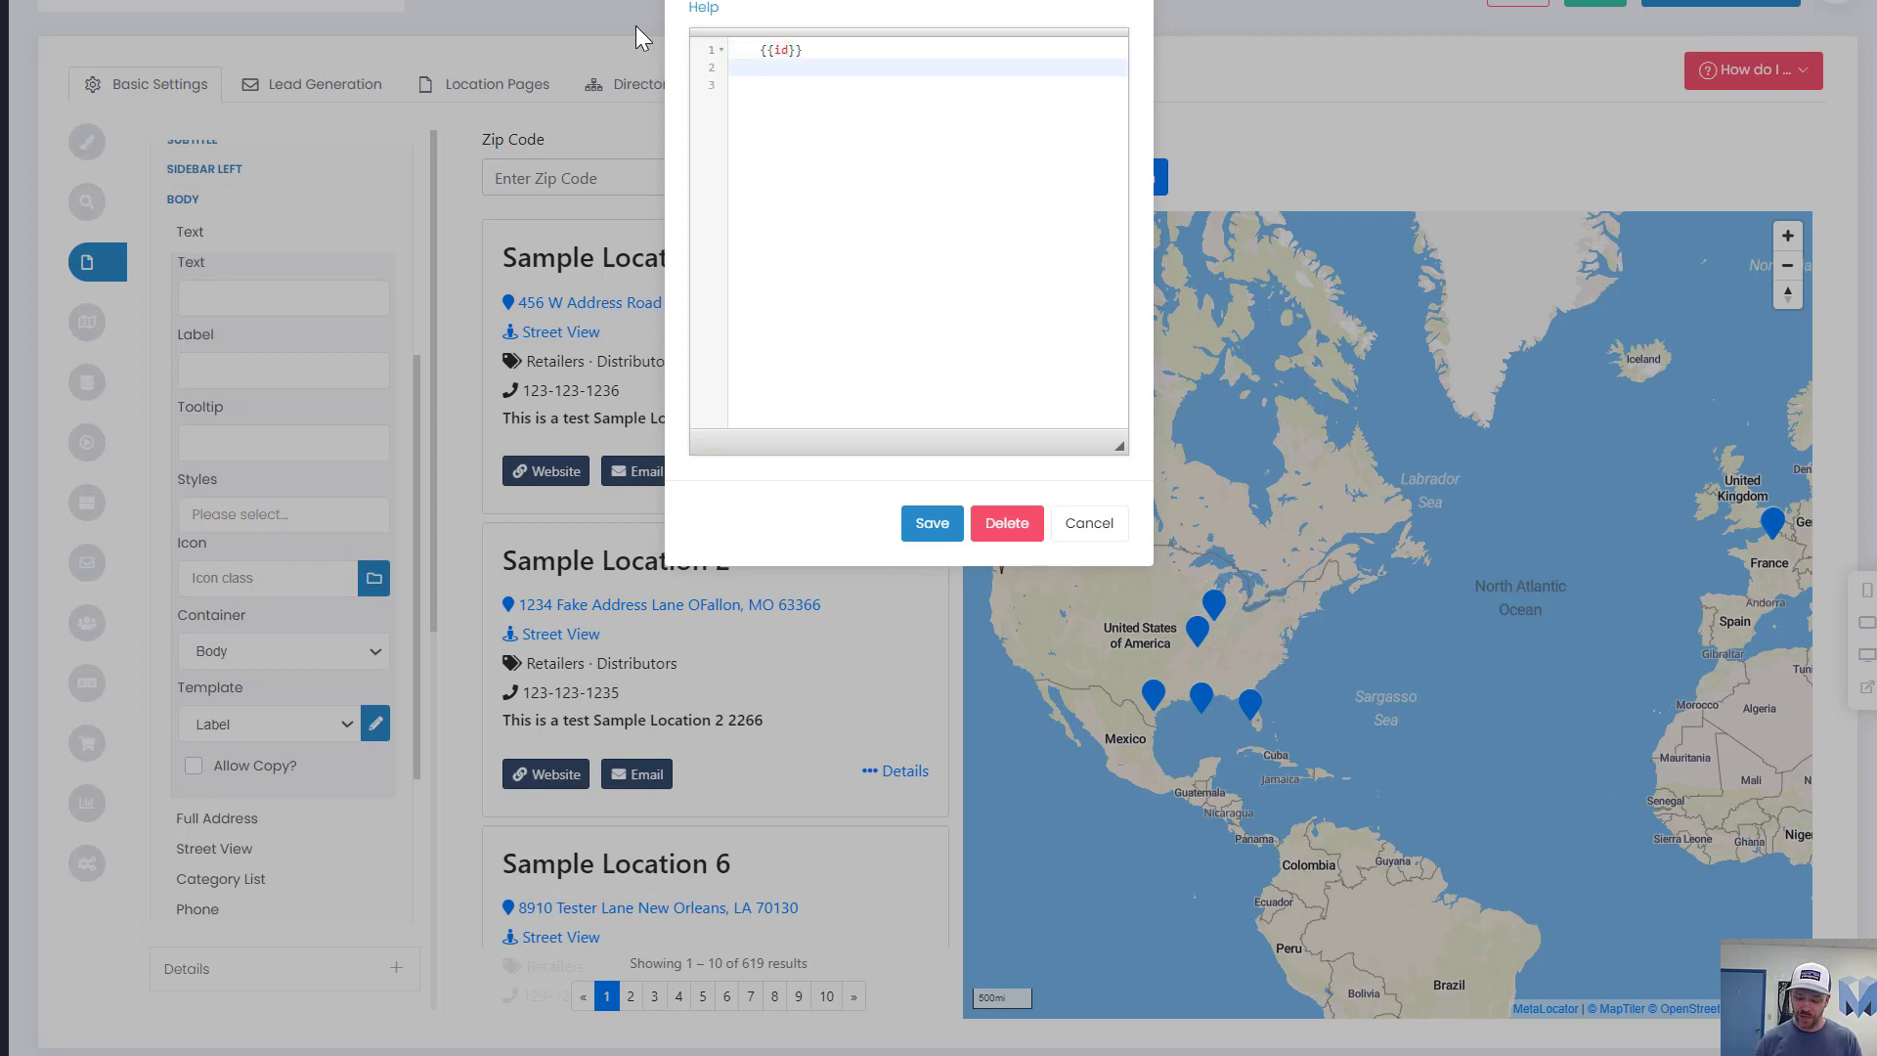
key(Return)
text({{name)
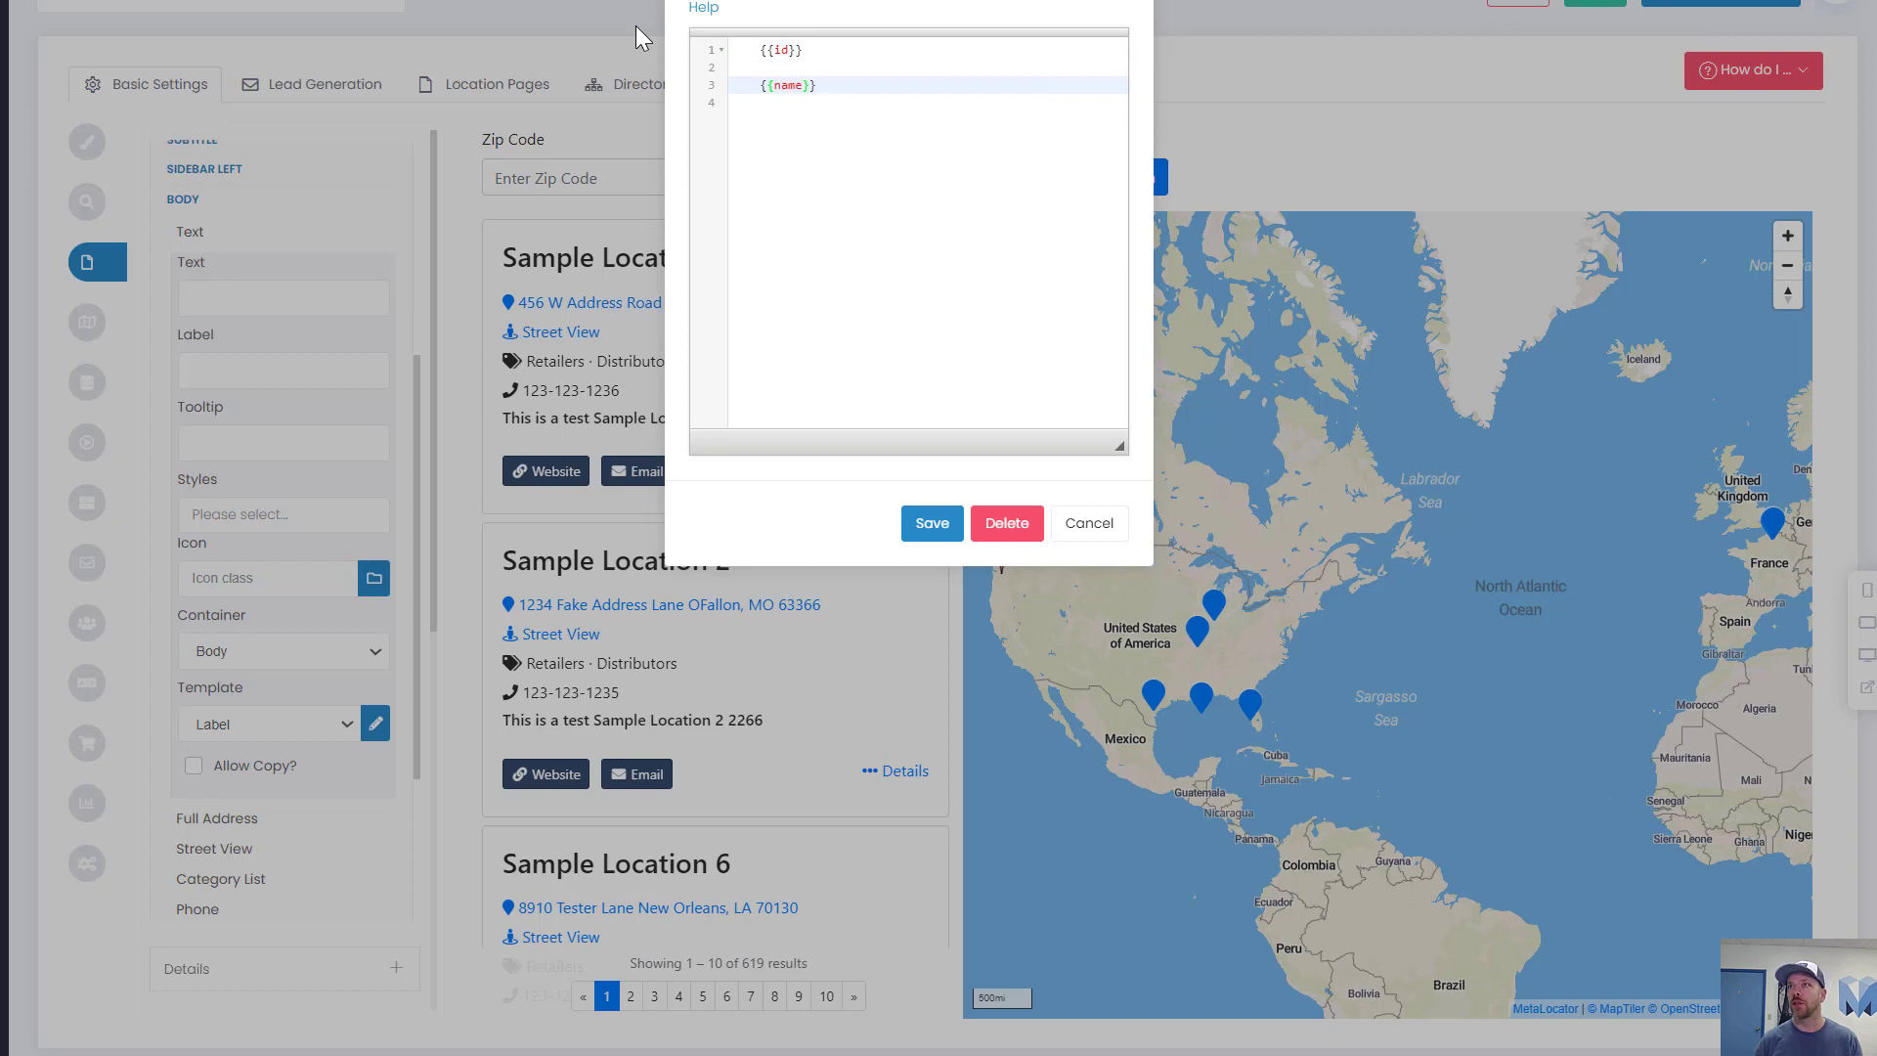
- Delete the {{id}} line and the blank line from the Label template, leaving {{name}} on the first line
key(Up)
key(Up)
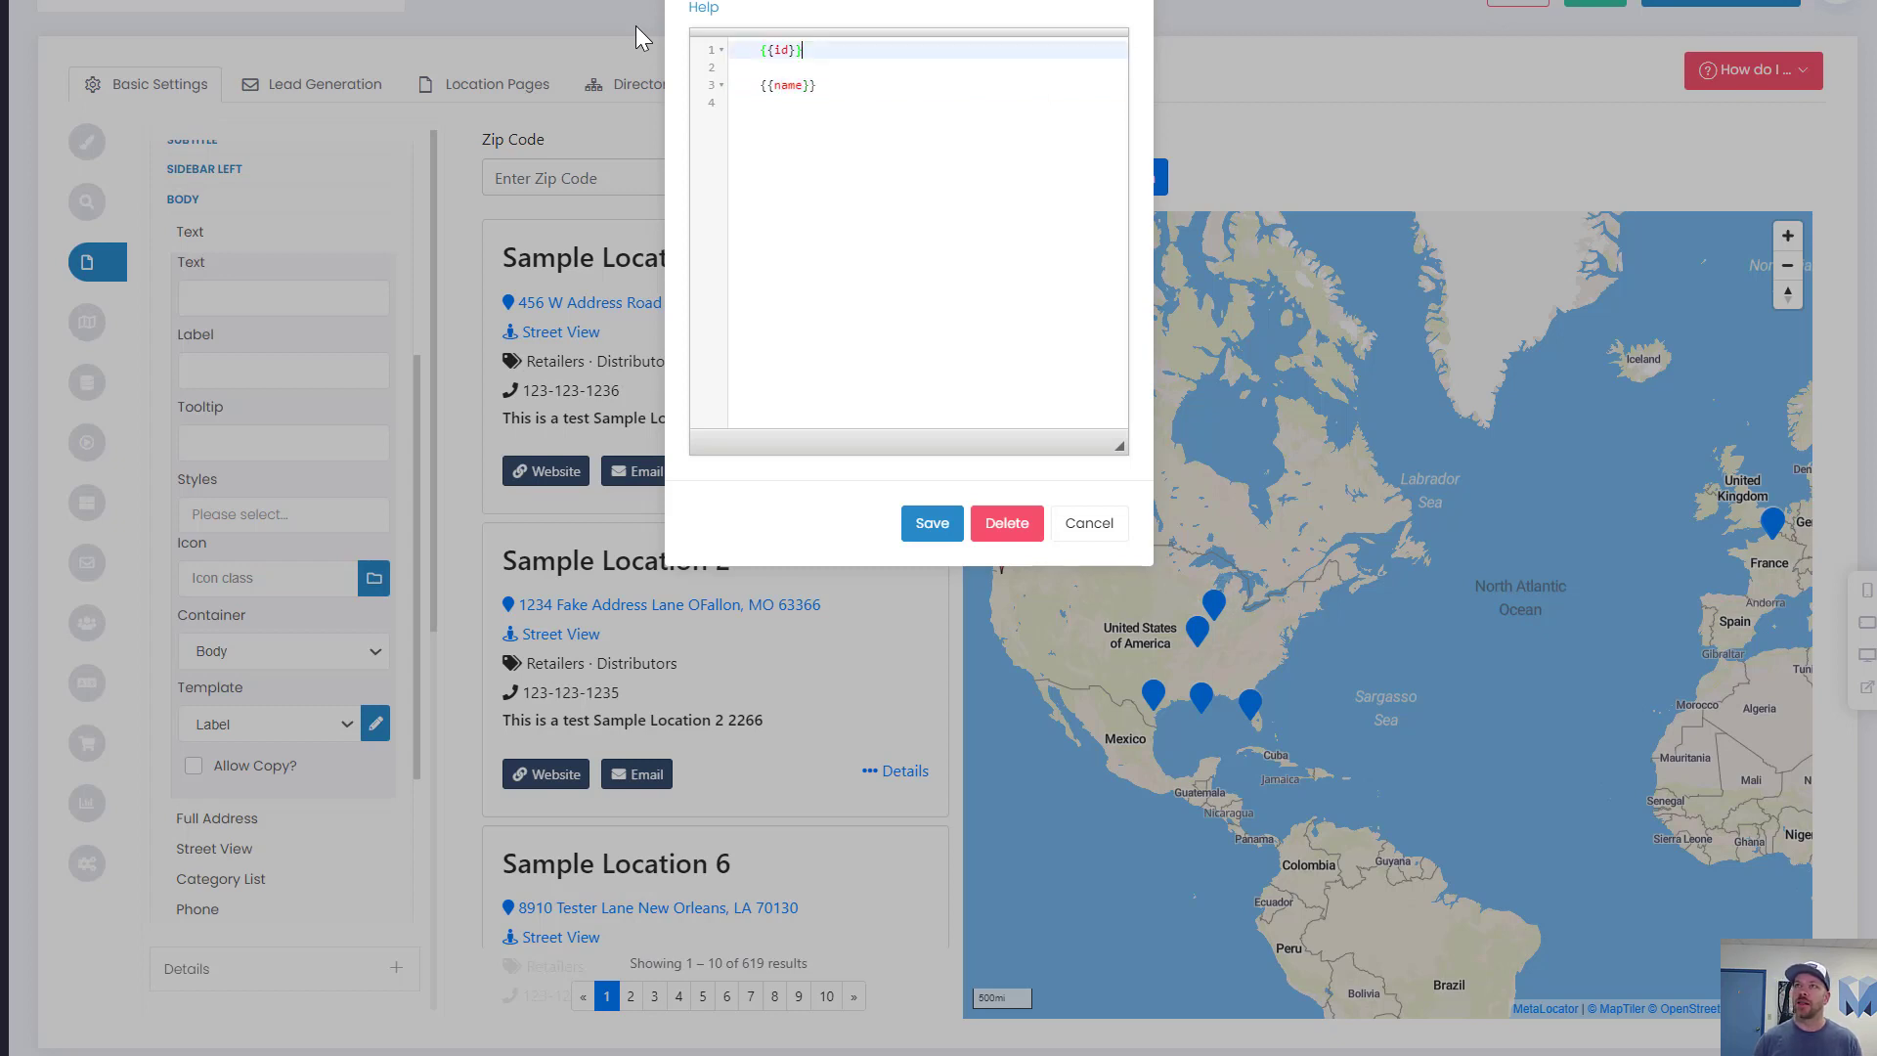
key(shift+End)
key(Delete)
key(Delete)
key(Delete)
key(End)
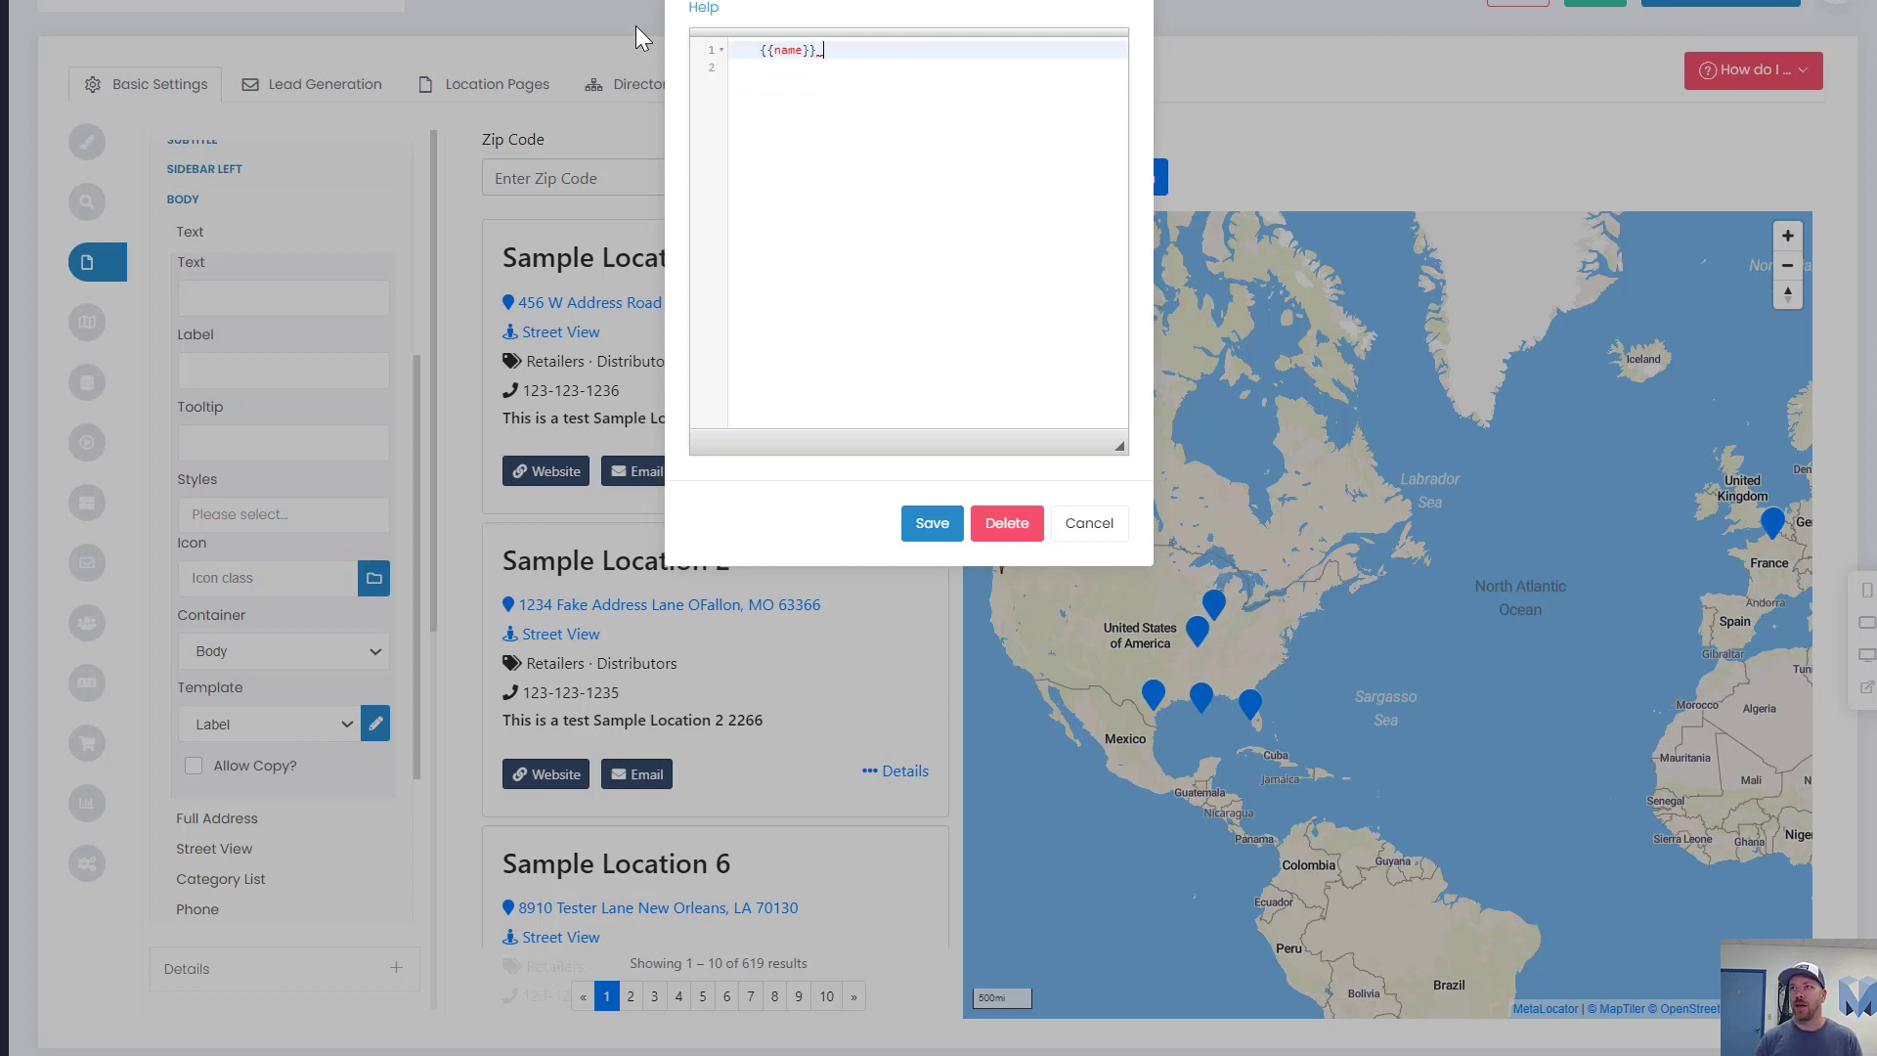
- Extend the line to "{{name}} has id {{id}} and the email is {{email}}" and save the template as User Label
text(has id {)
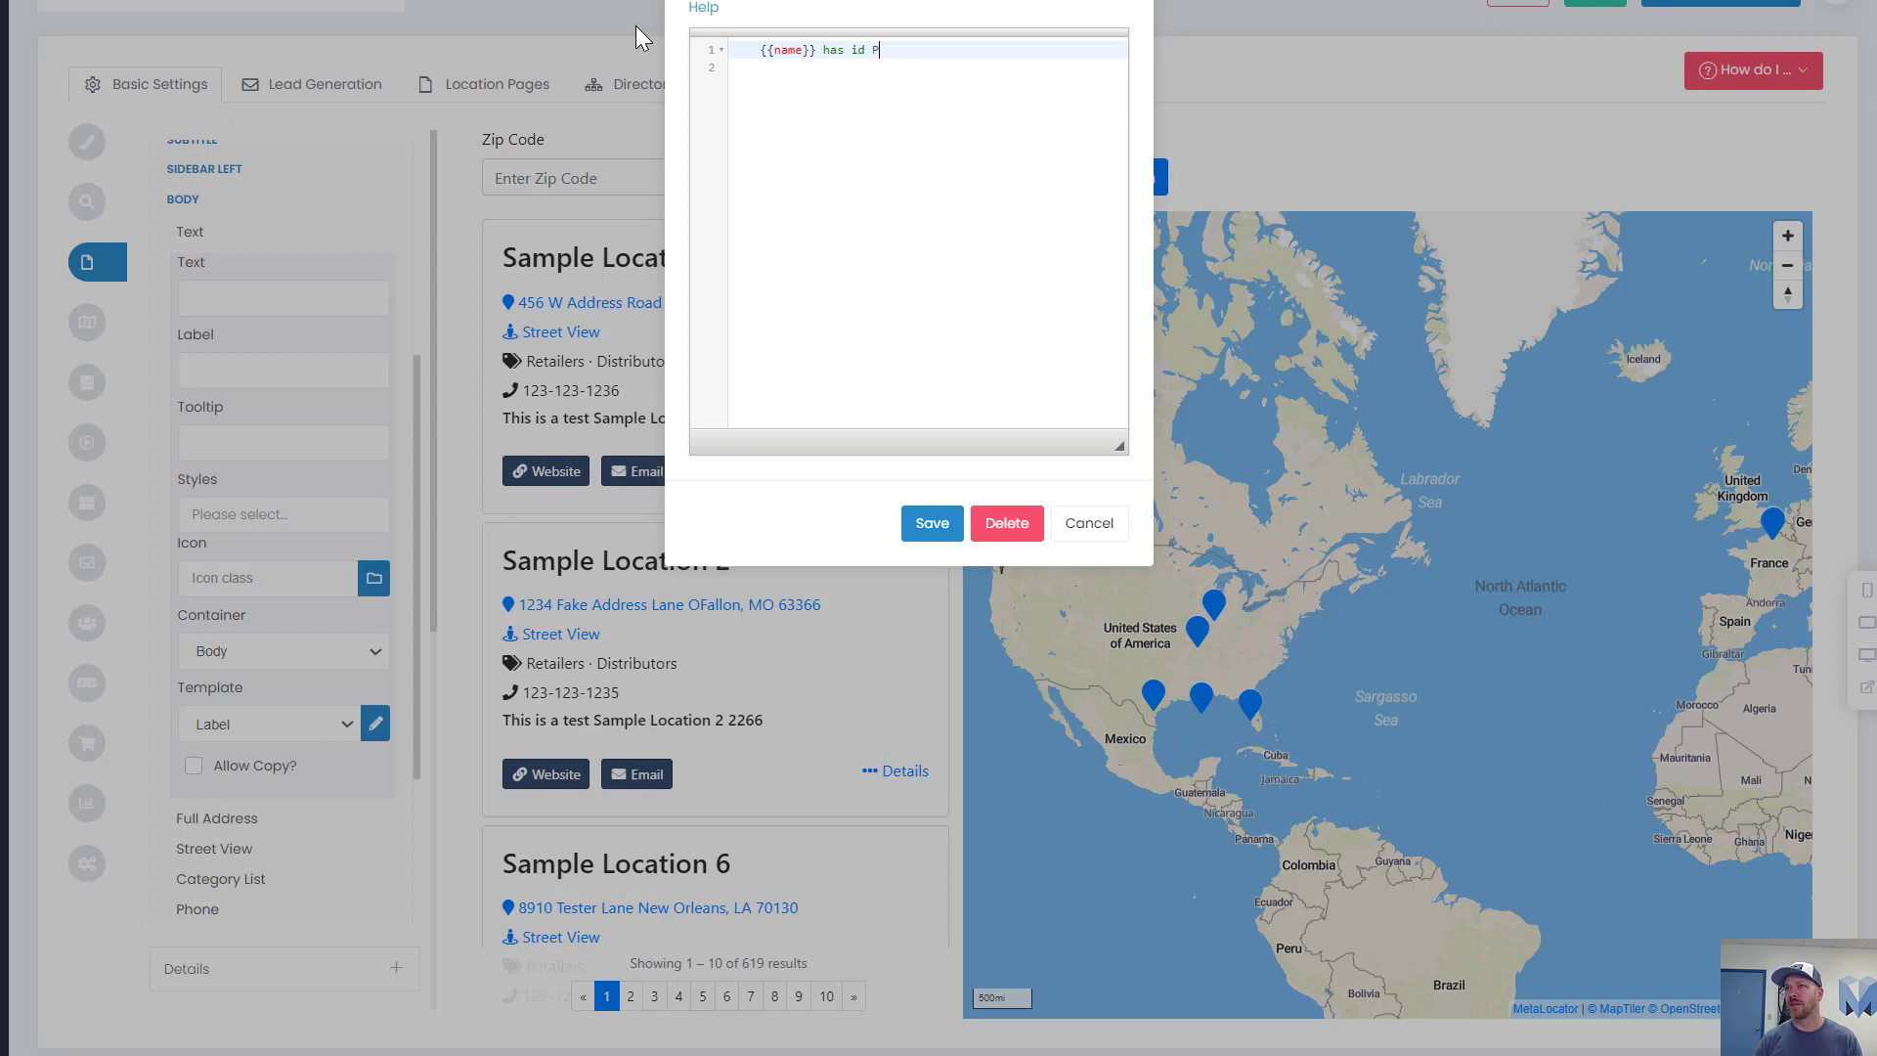
text({id}} and the email)
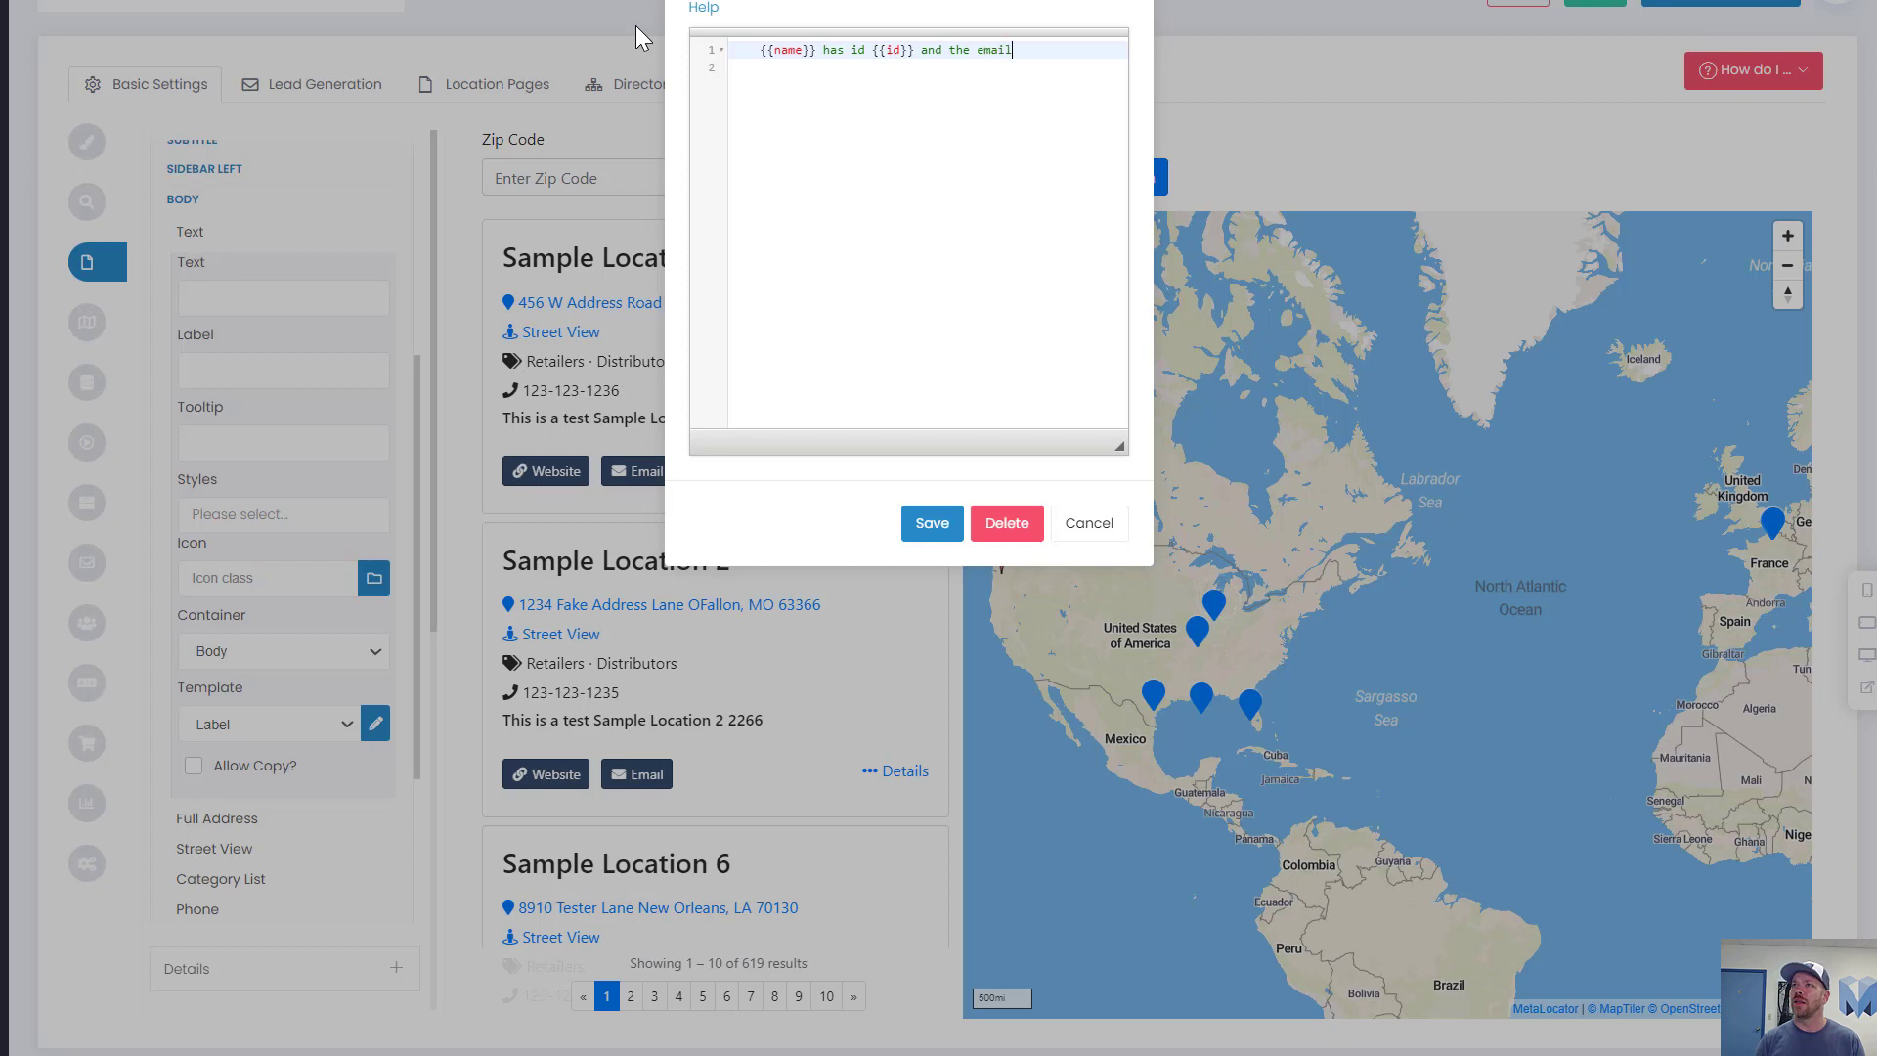
text( is {{email)
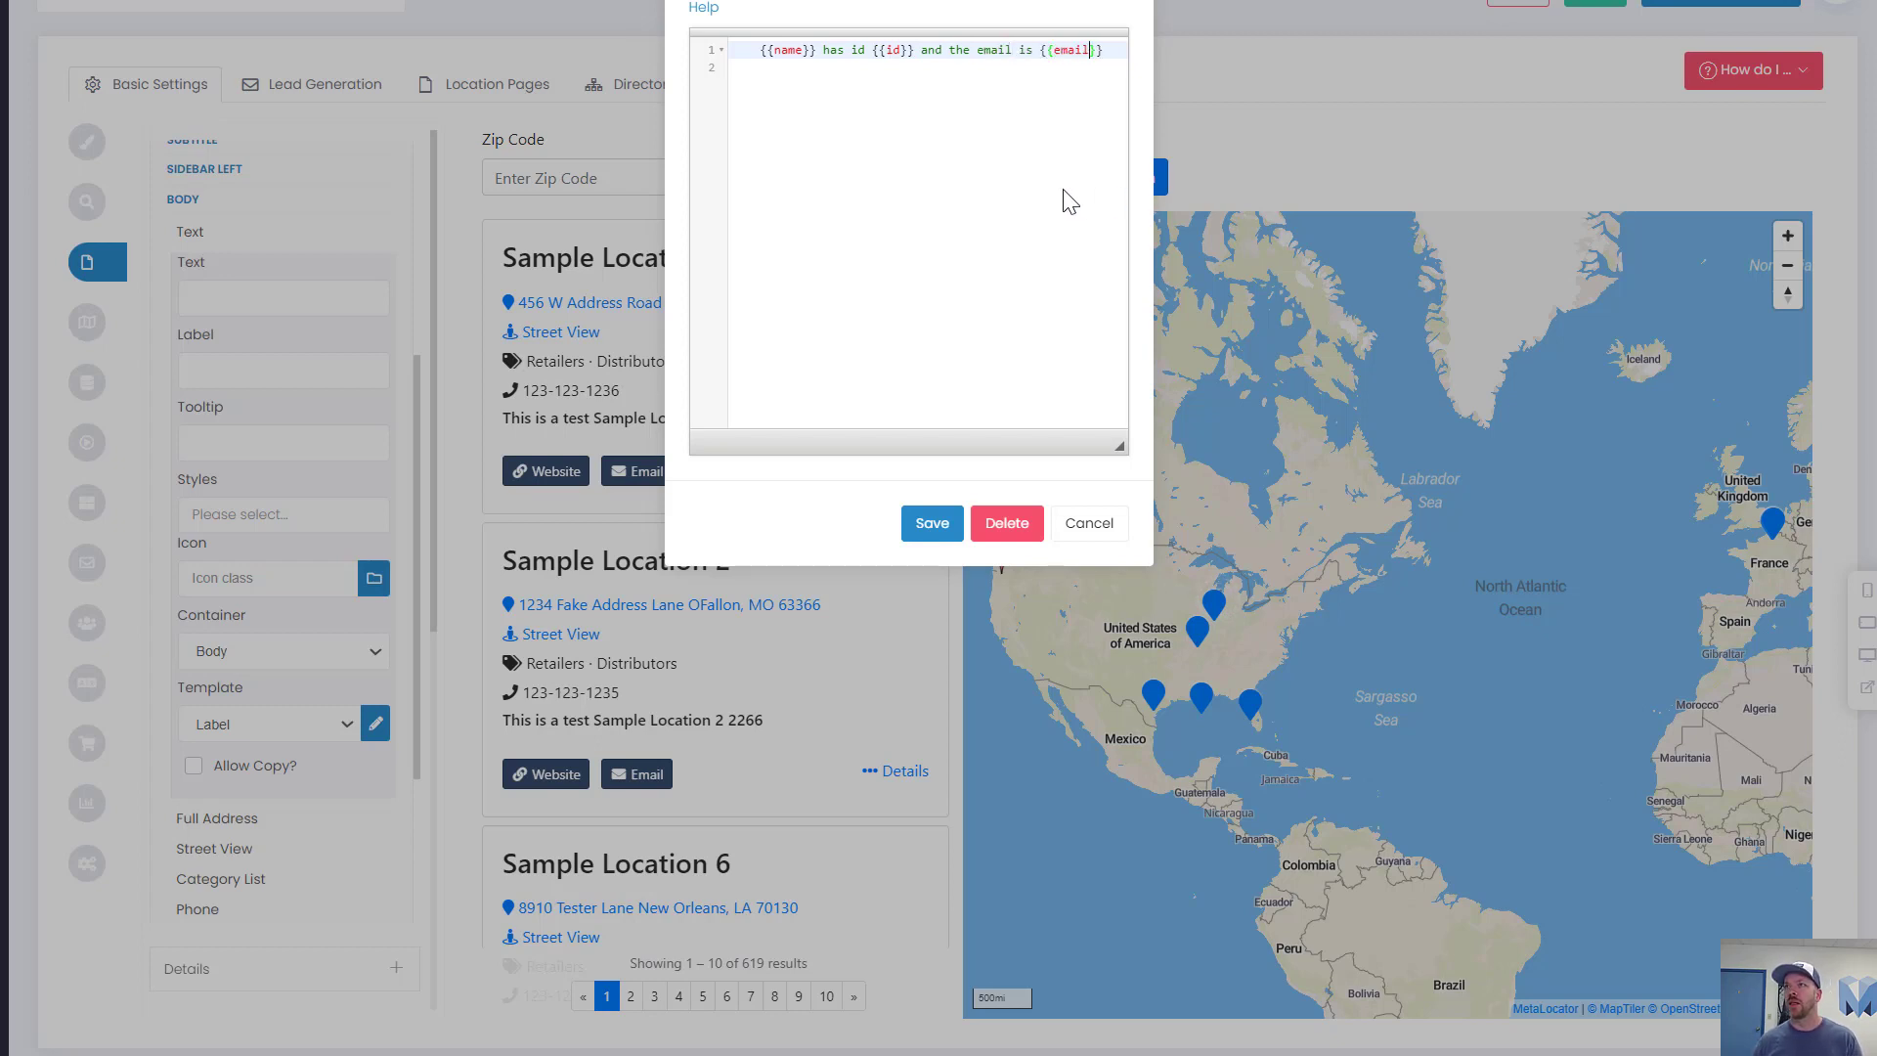
key(Down)
click(934, 524)
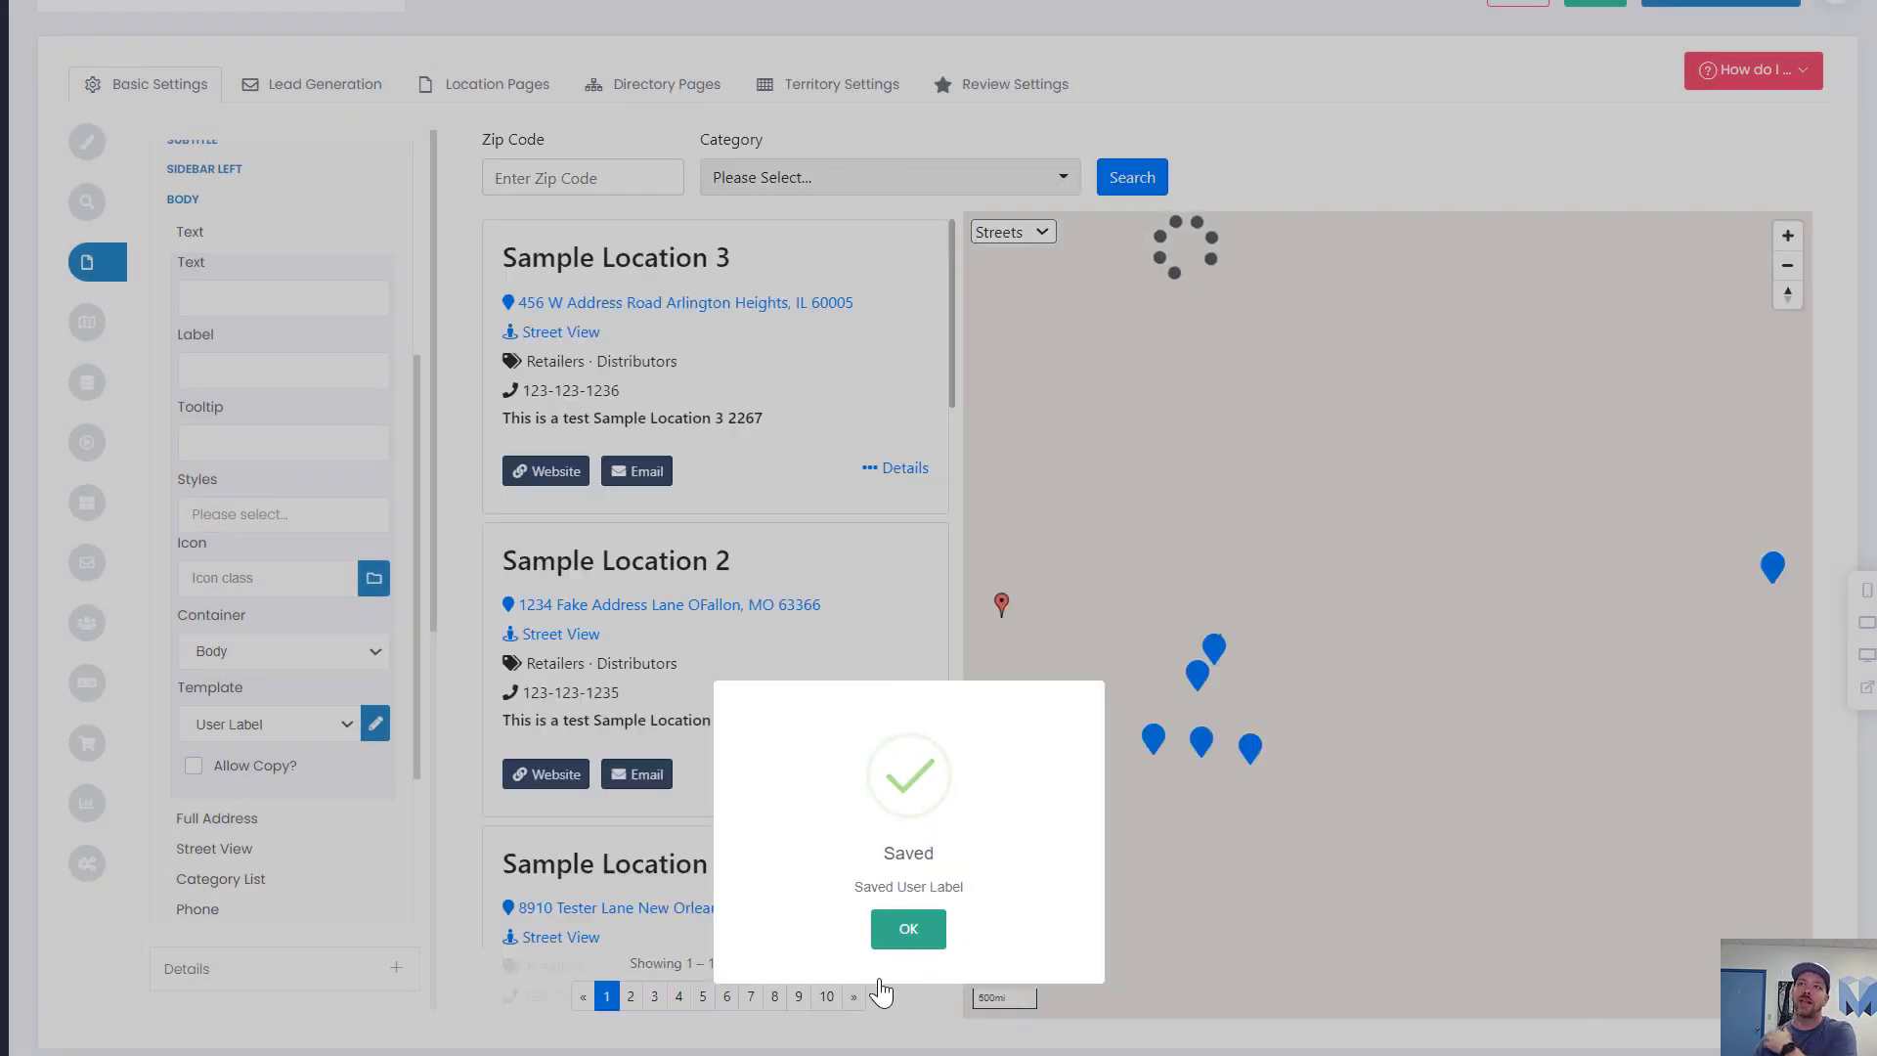
click(907, 929)
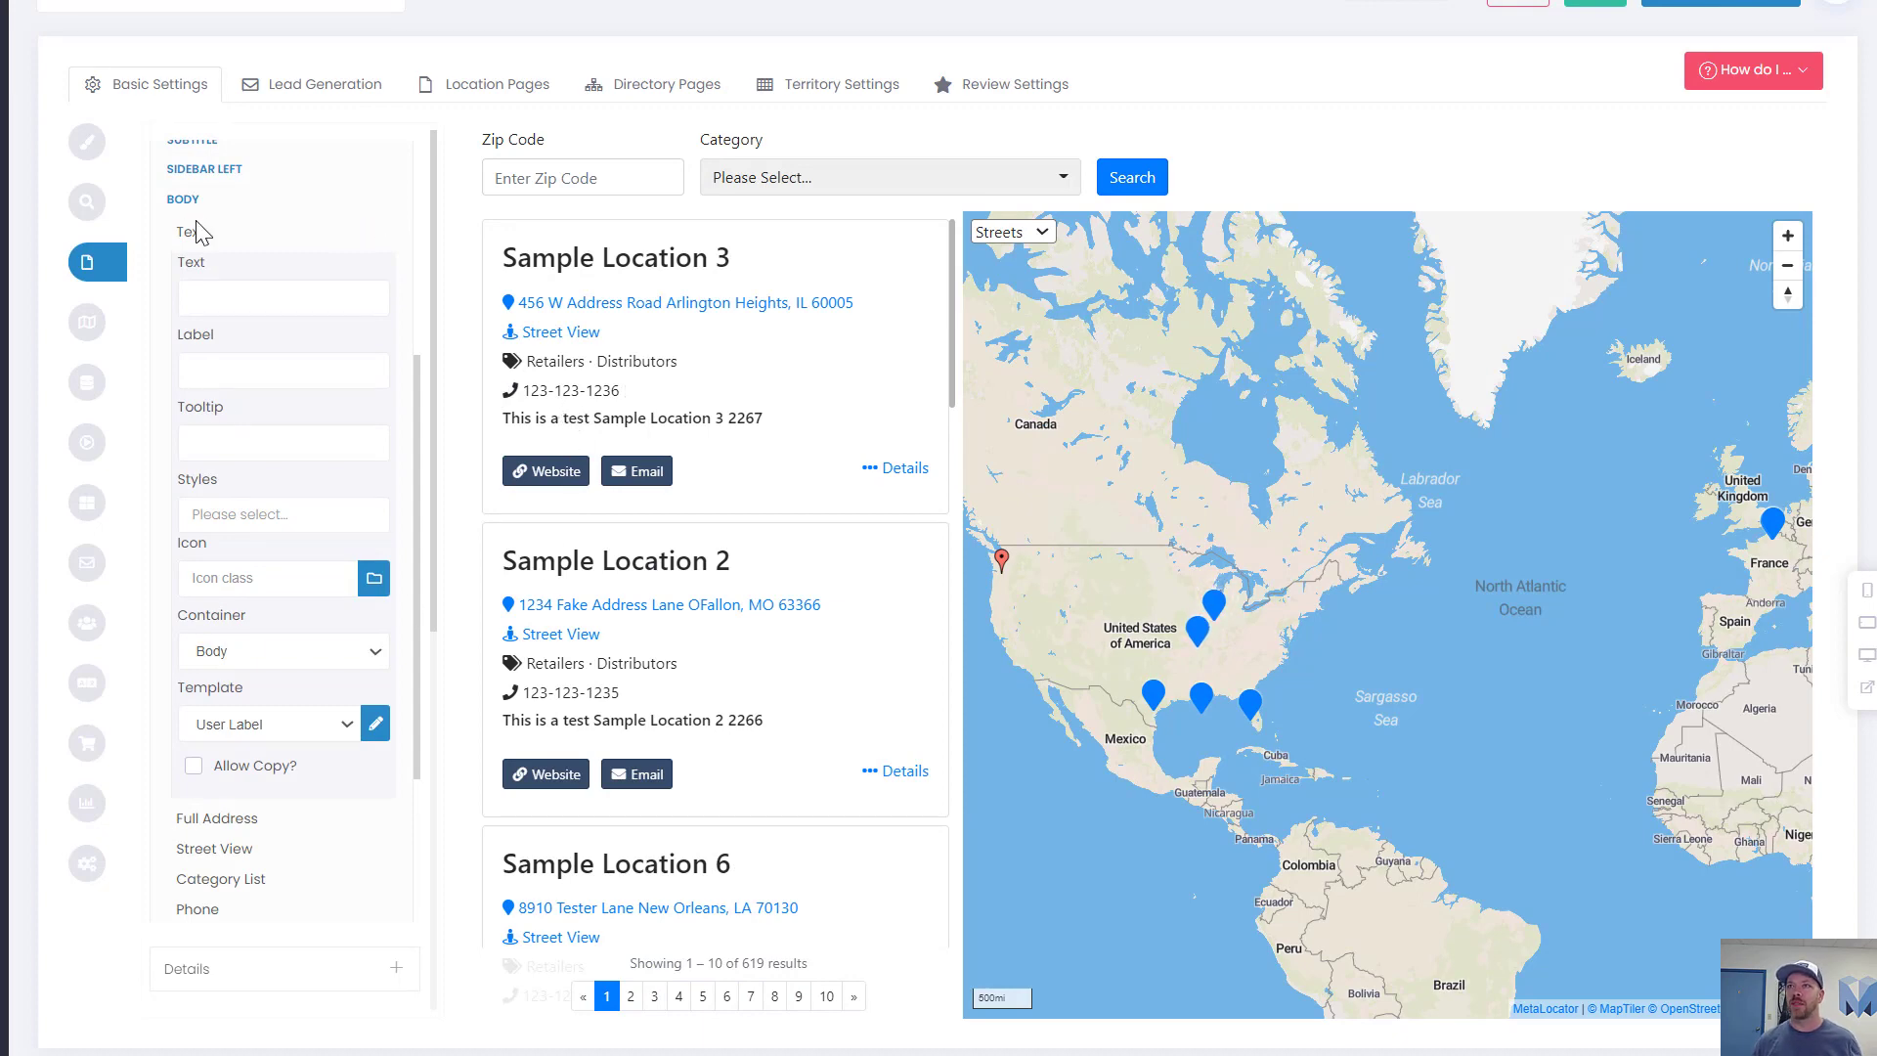
- Replace the User Label template's code with "{{name}} is {{id}}", save it, and check the line on the result cards
click(376, 723)
click(935, 122)
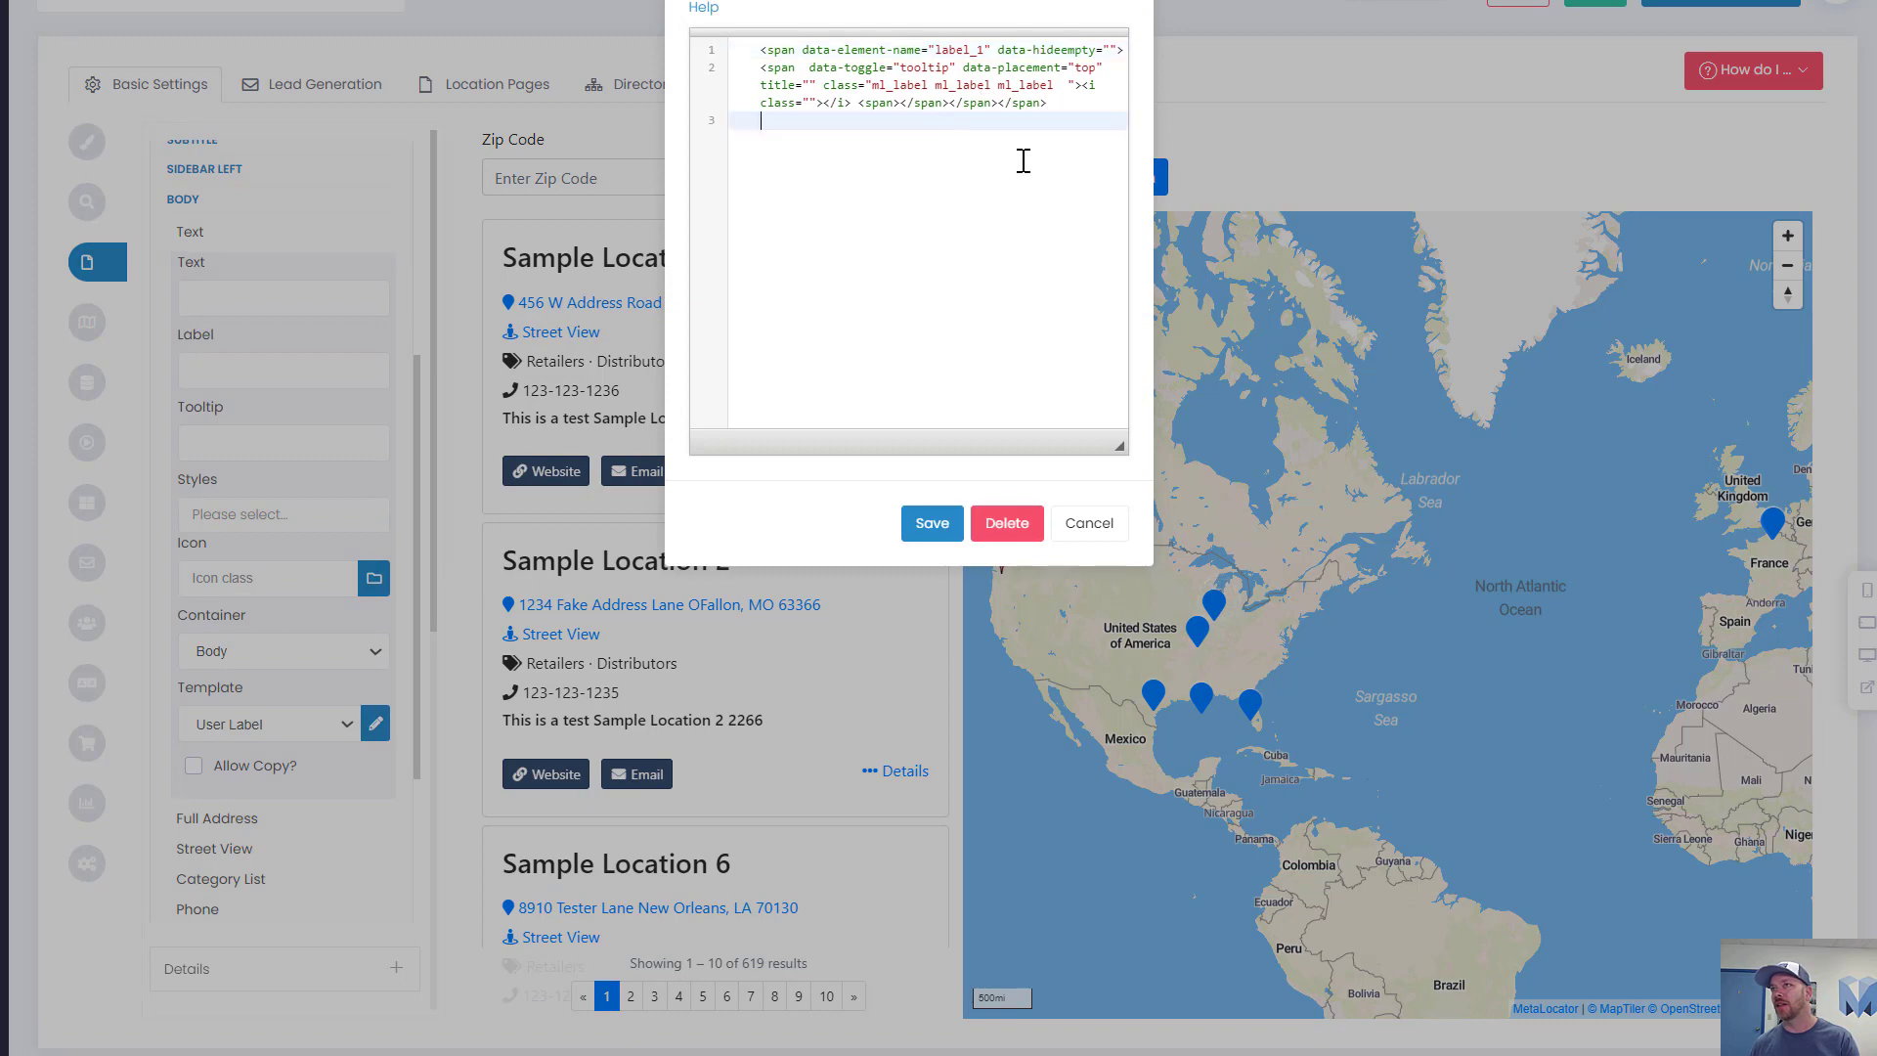
drag(1097, 122, 758, 5)
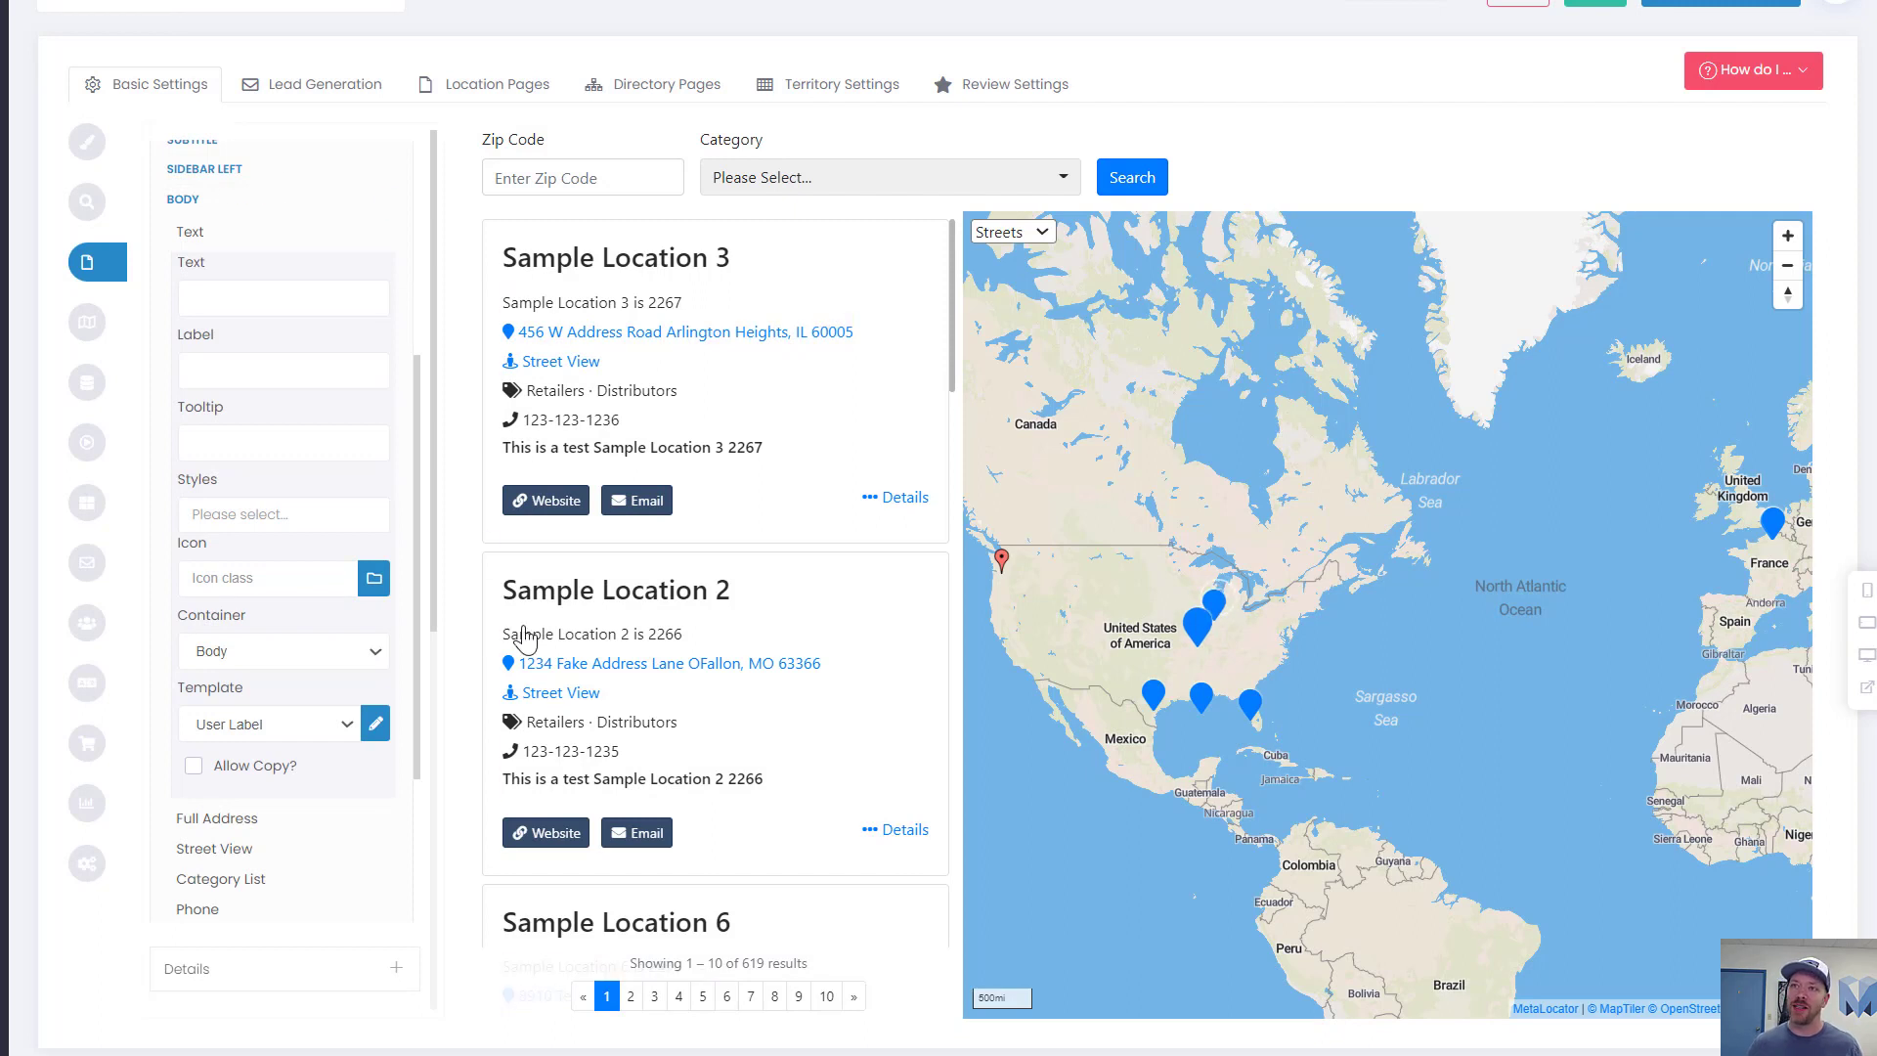
scroll(650, 518, down, 2)
scroll(560, 337, up, 2)
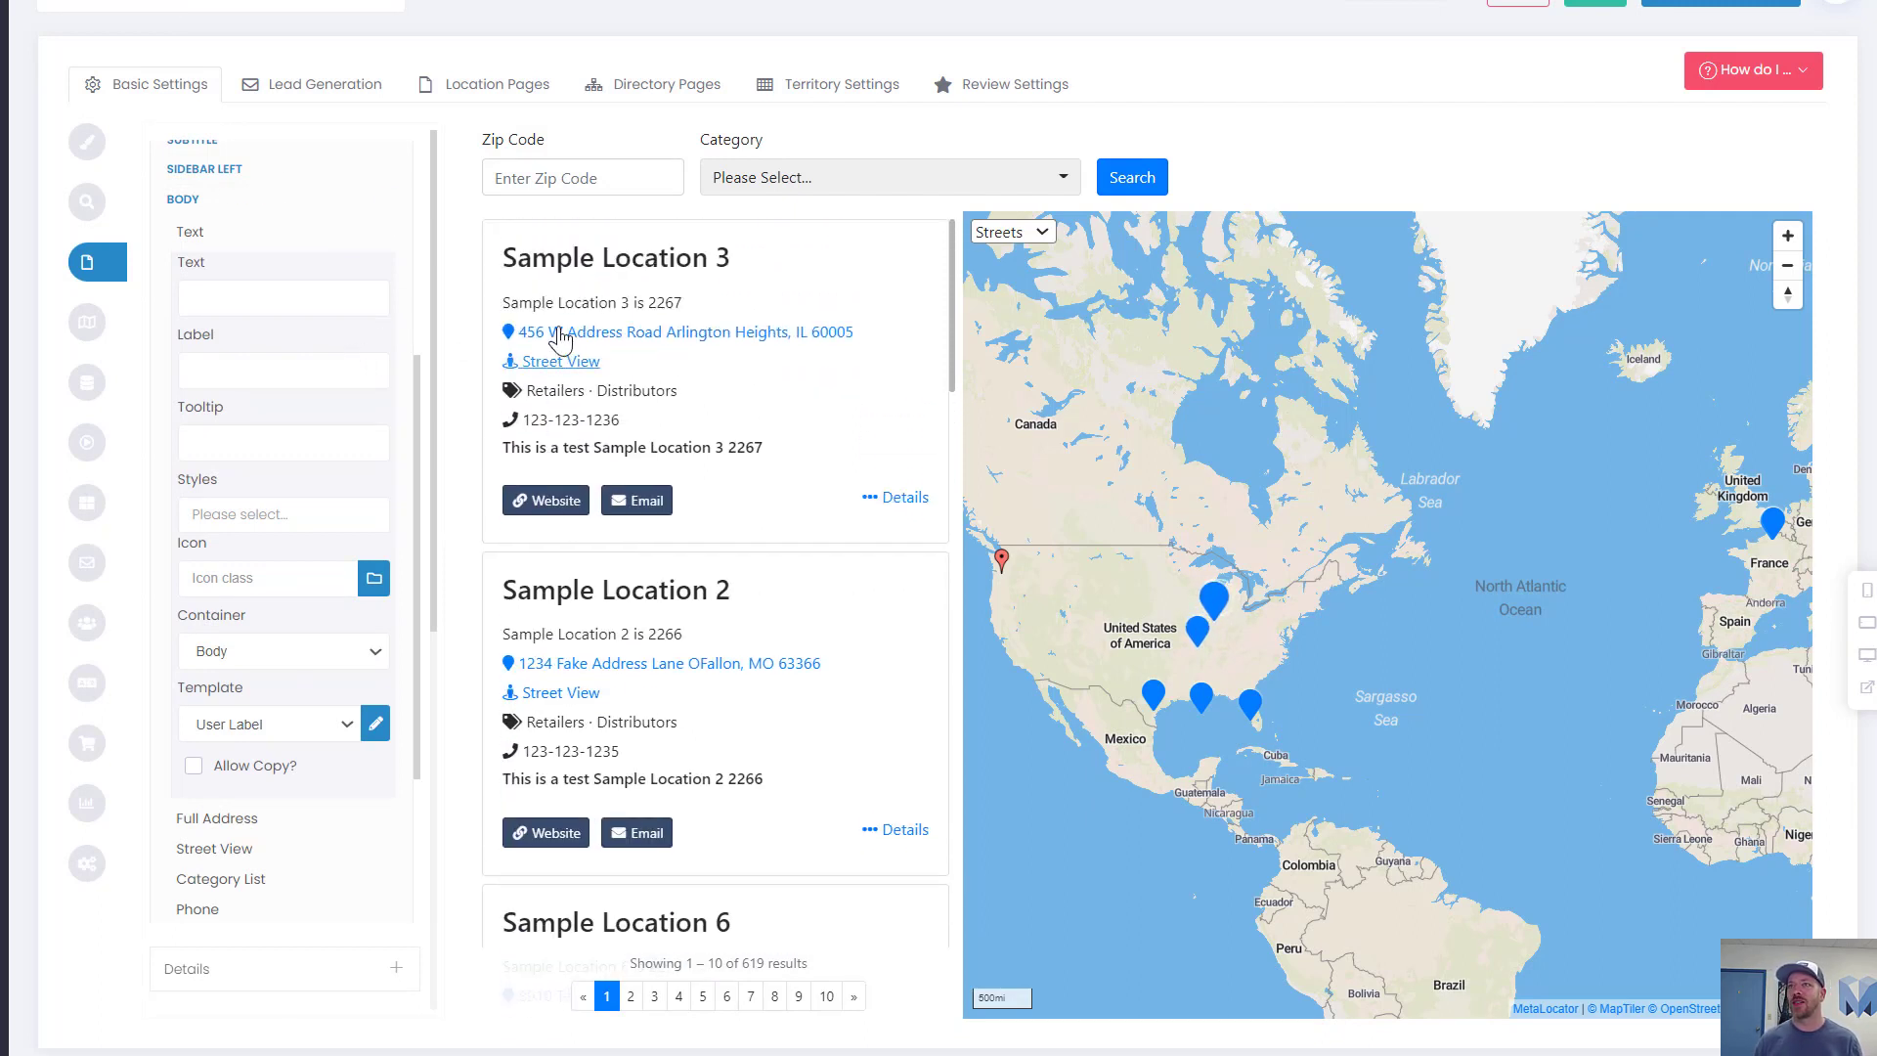
drag(500, 304, 720, 322)
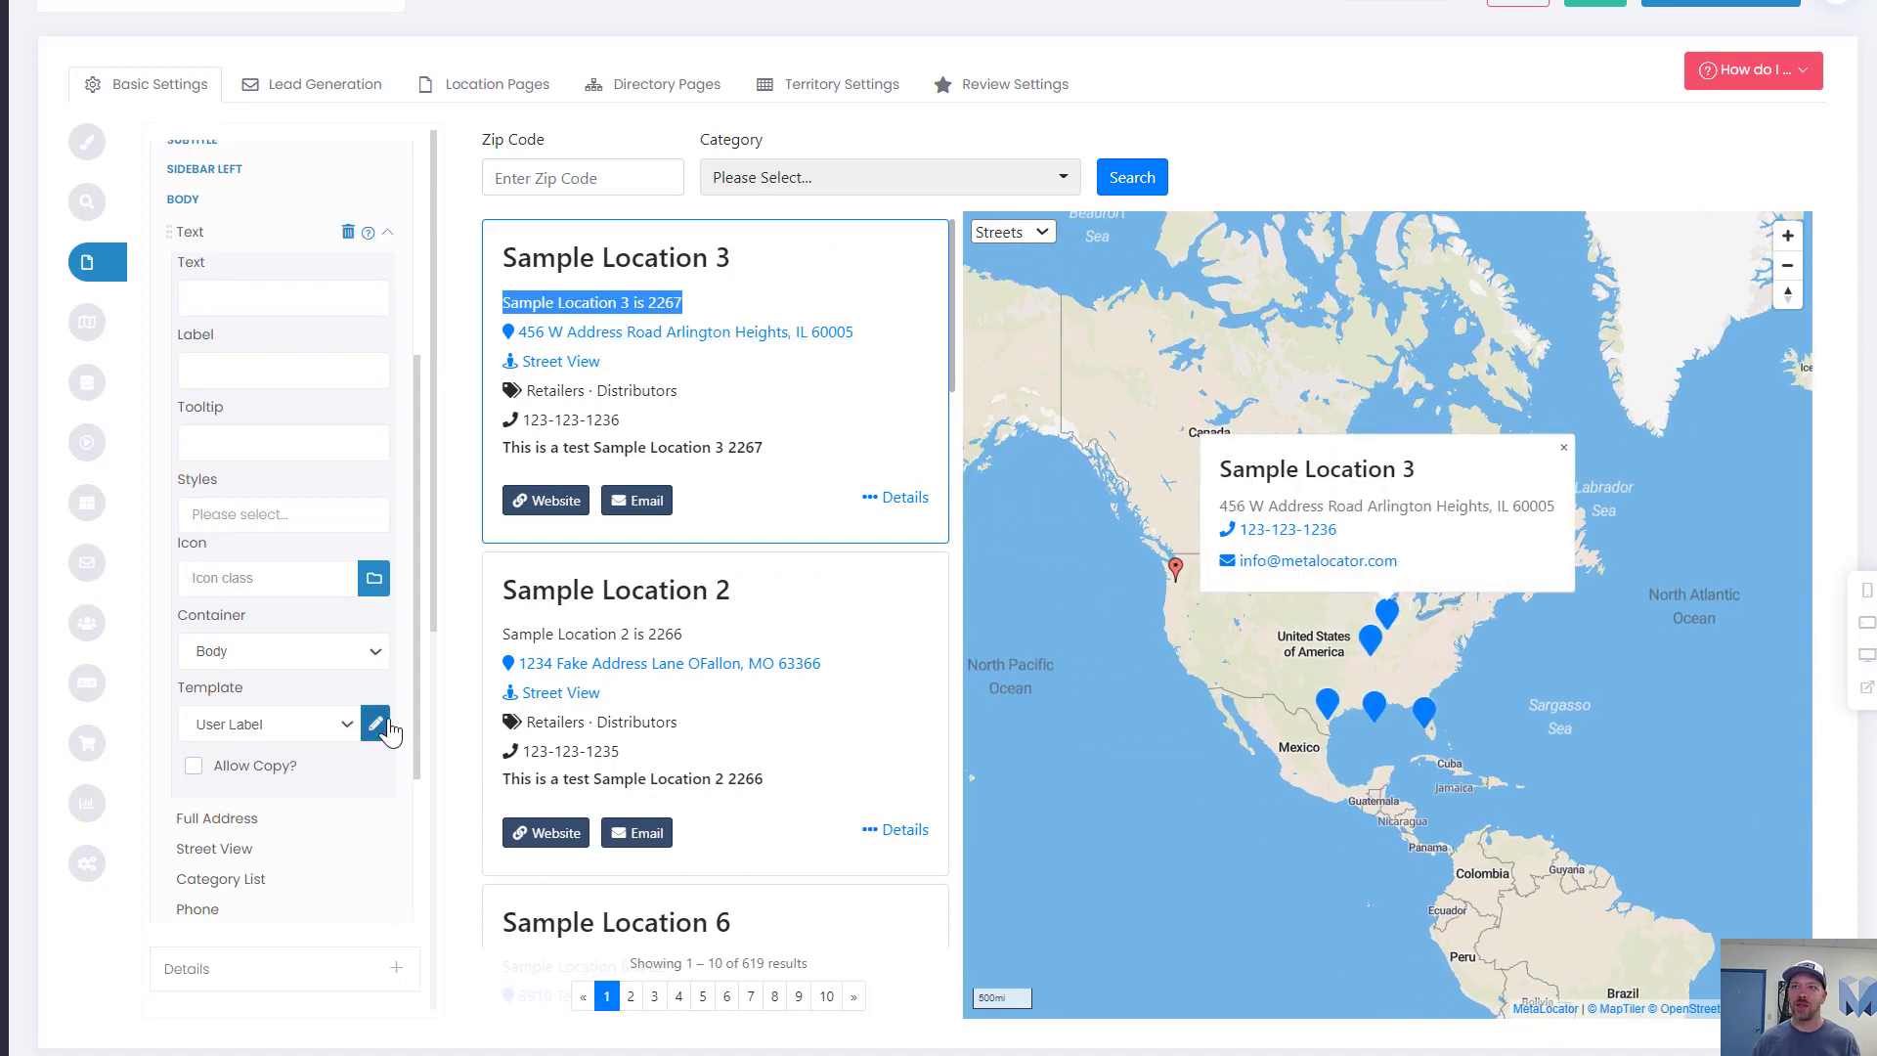
- Reopen the User Label template and try starting an h3 tag two lines below the existing line
click(377, 724)
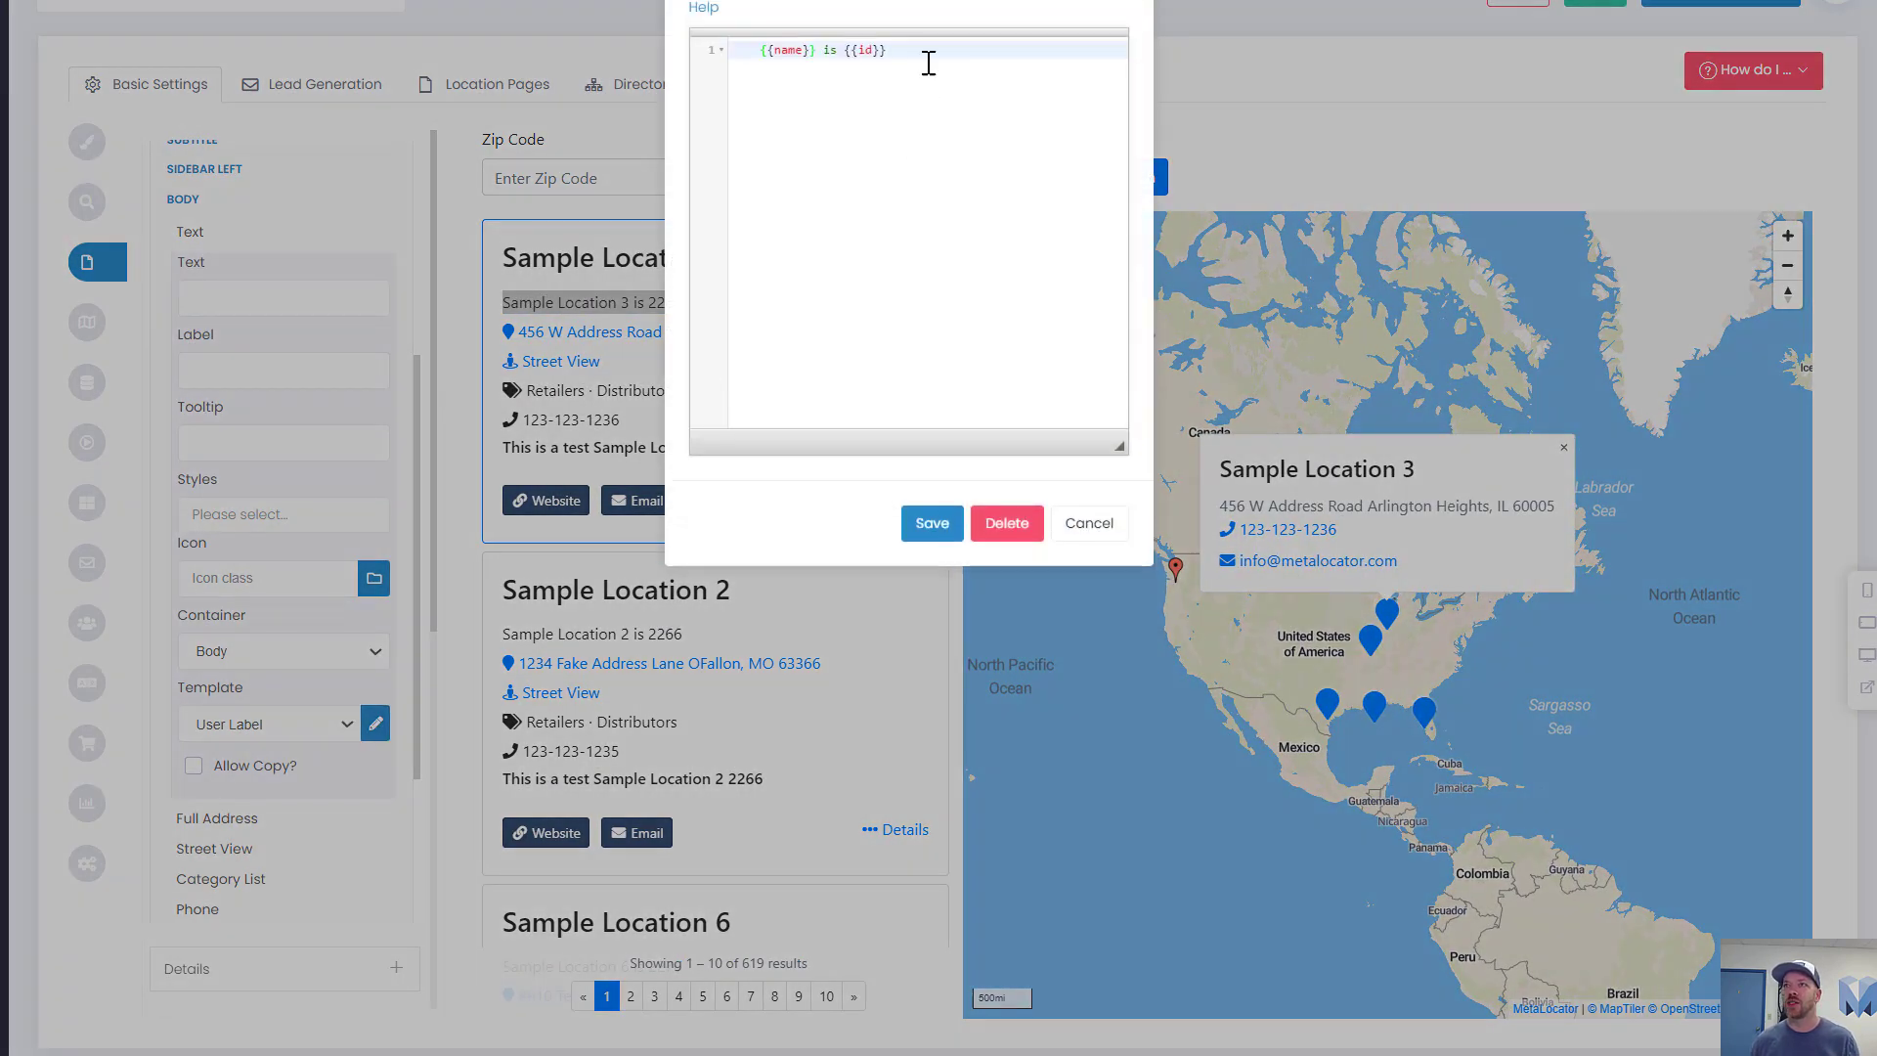
click(721, 39)
click(962, 90)
key(Return)
key(Return)
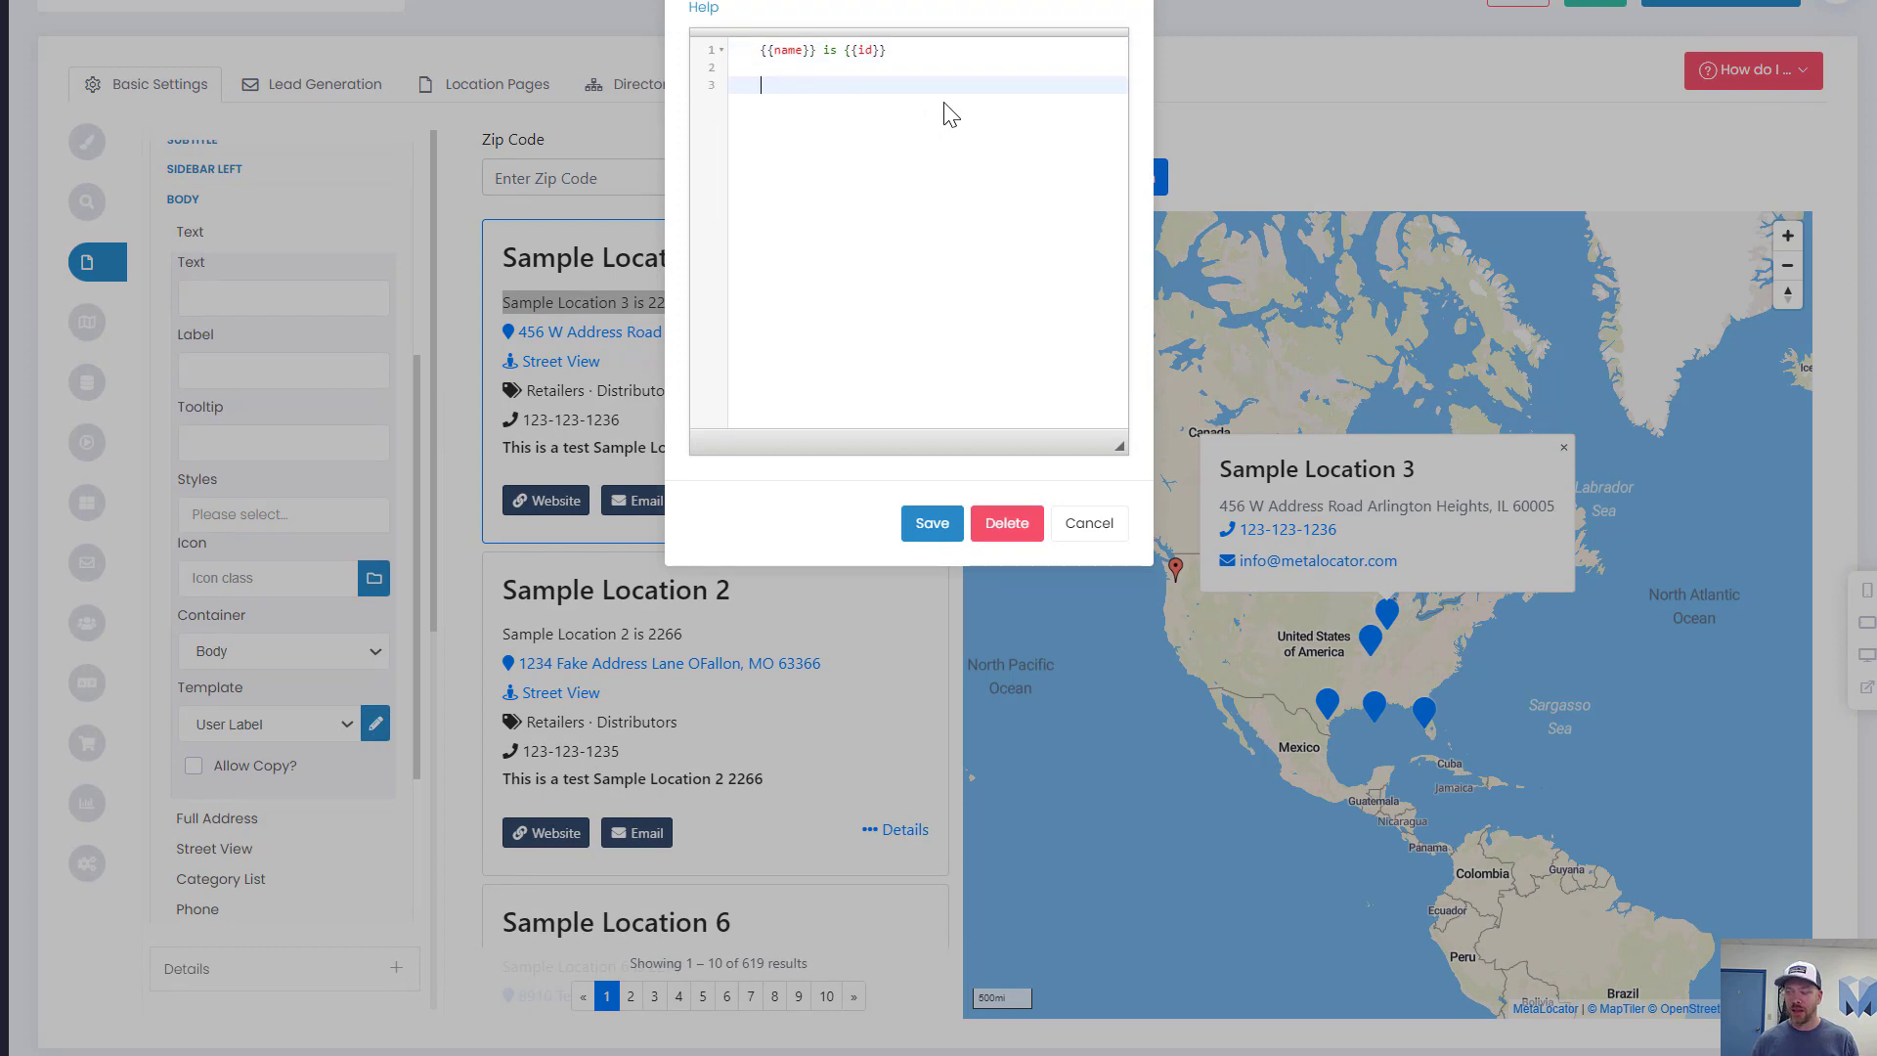
text({h)
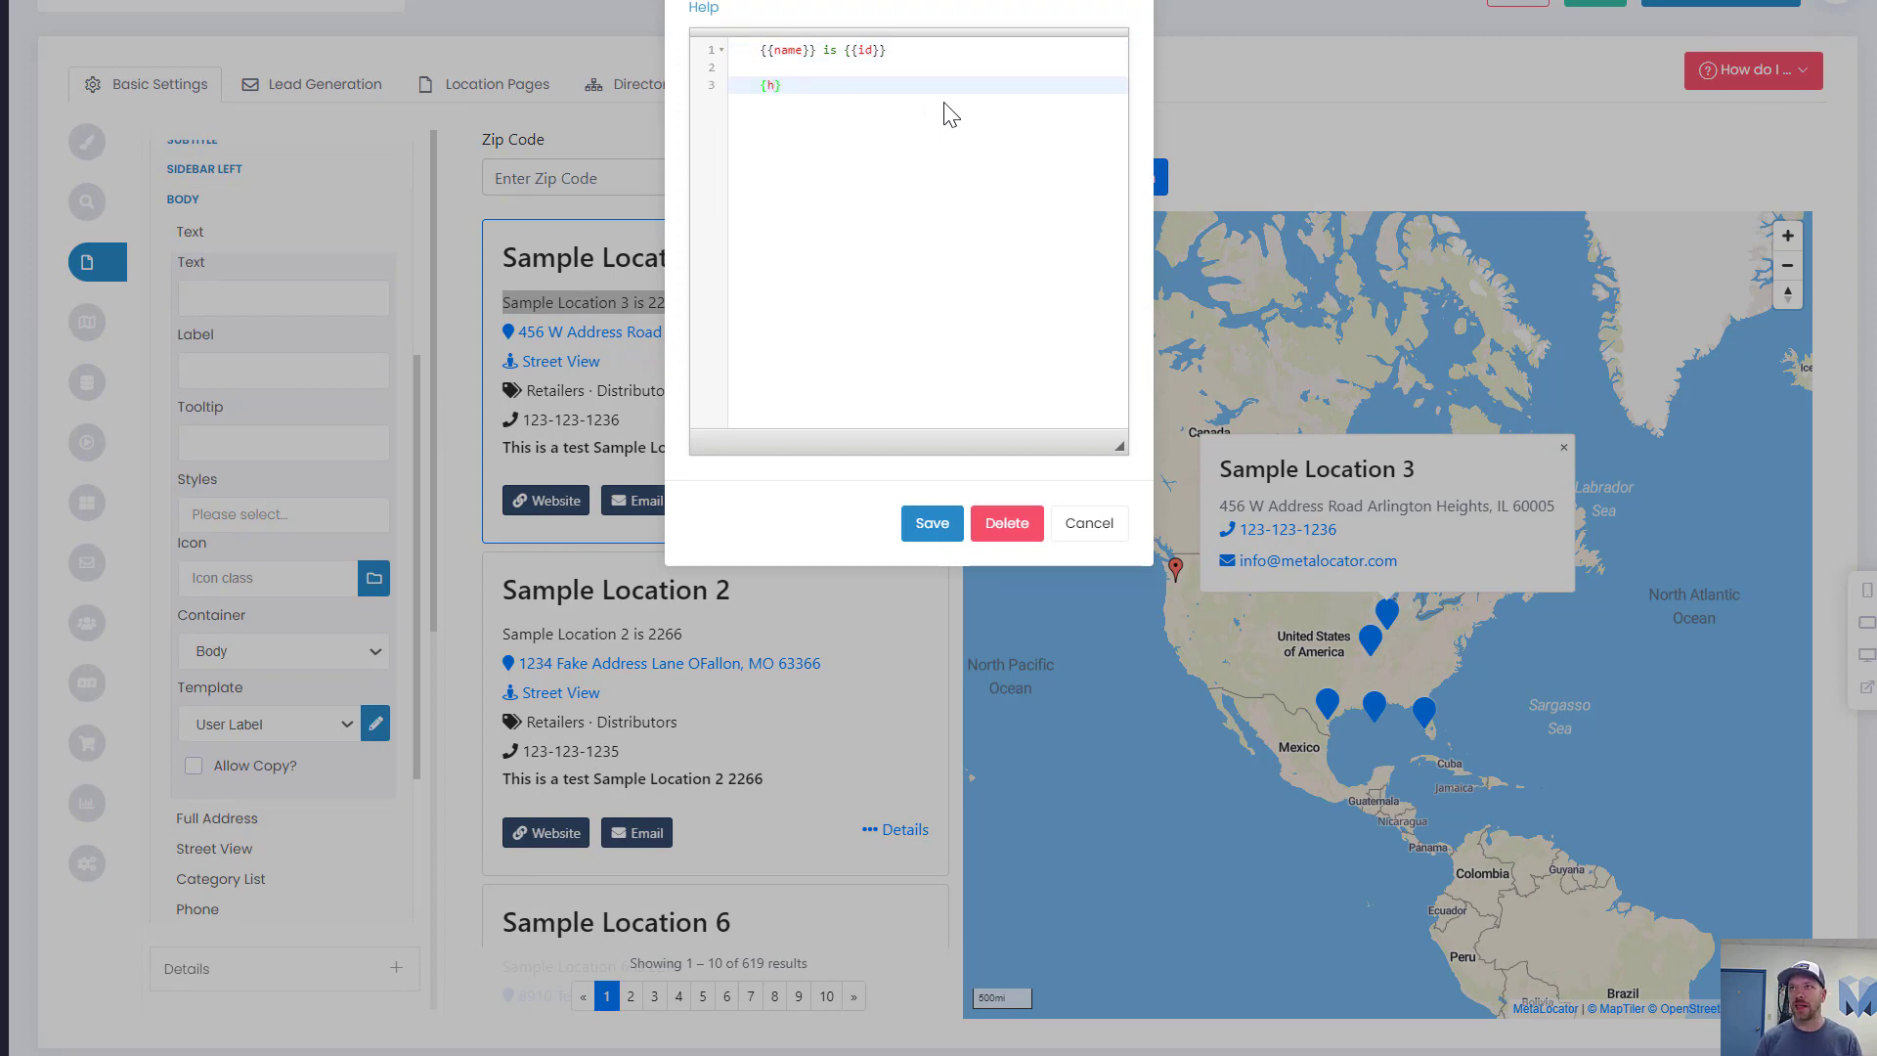
text(3>)
key(shift+End)
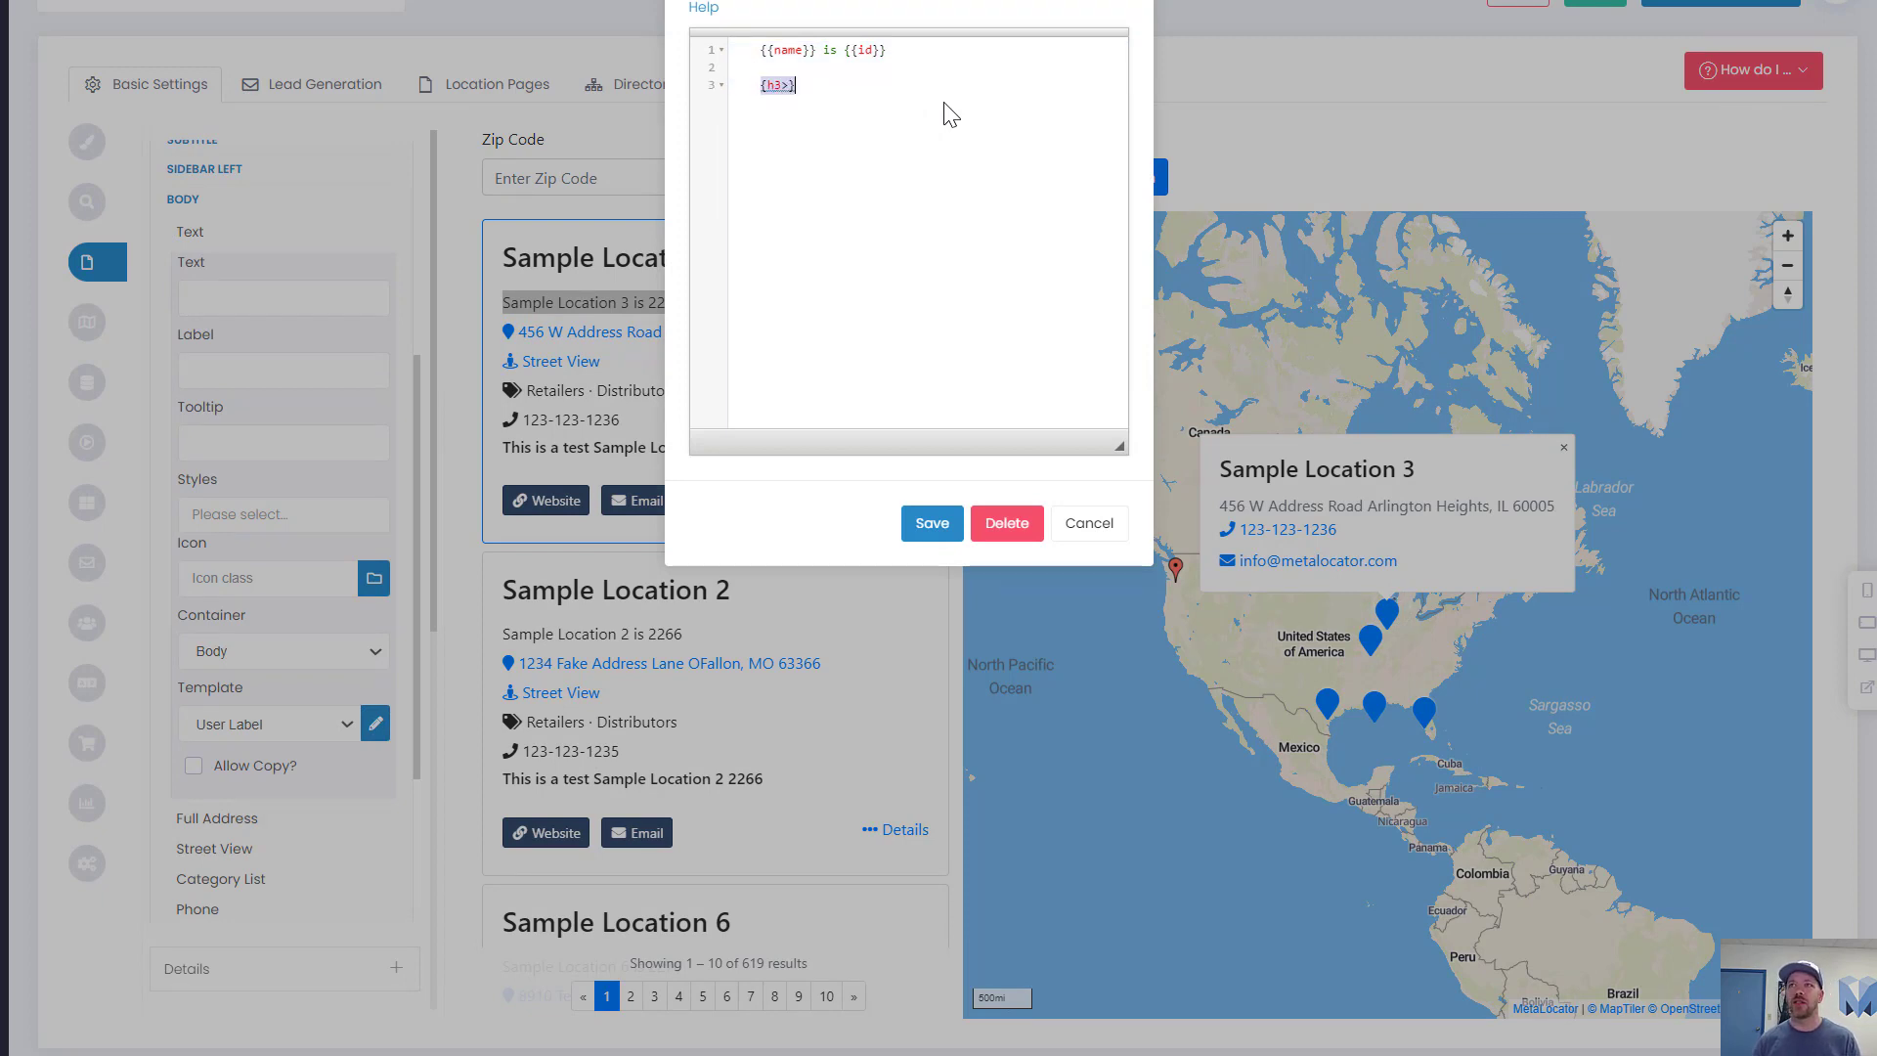
key(BackSpace)
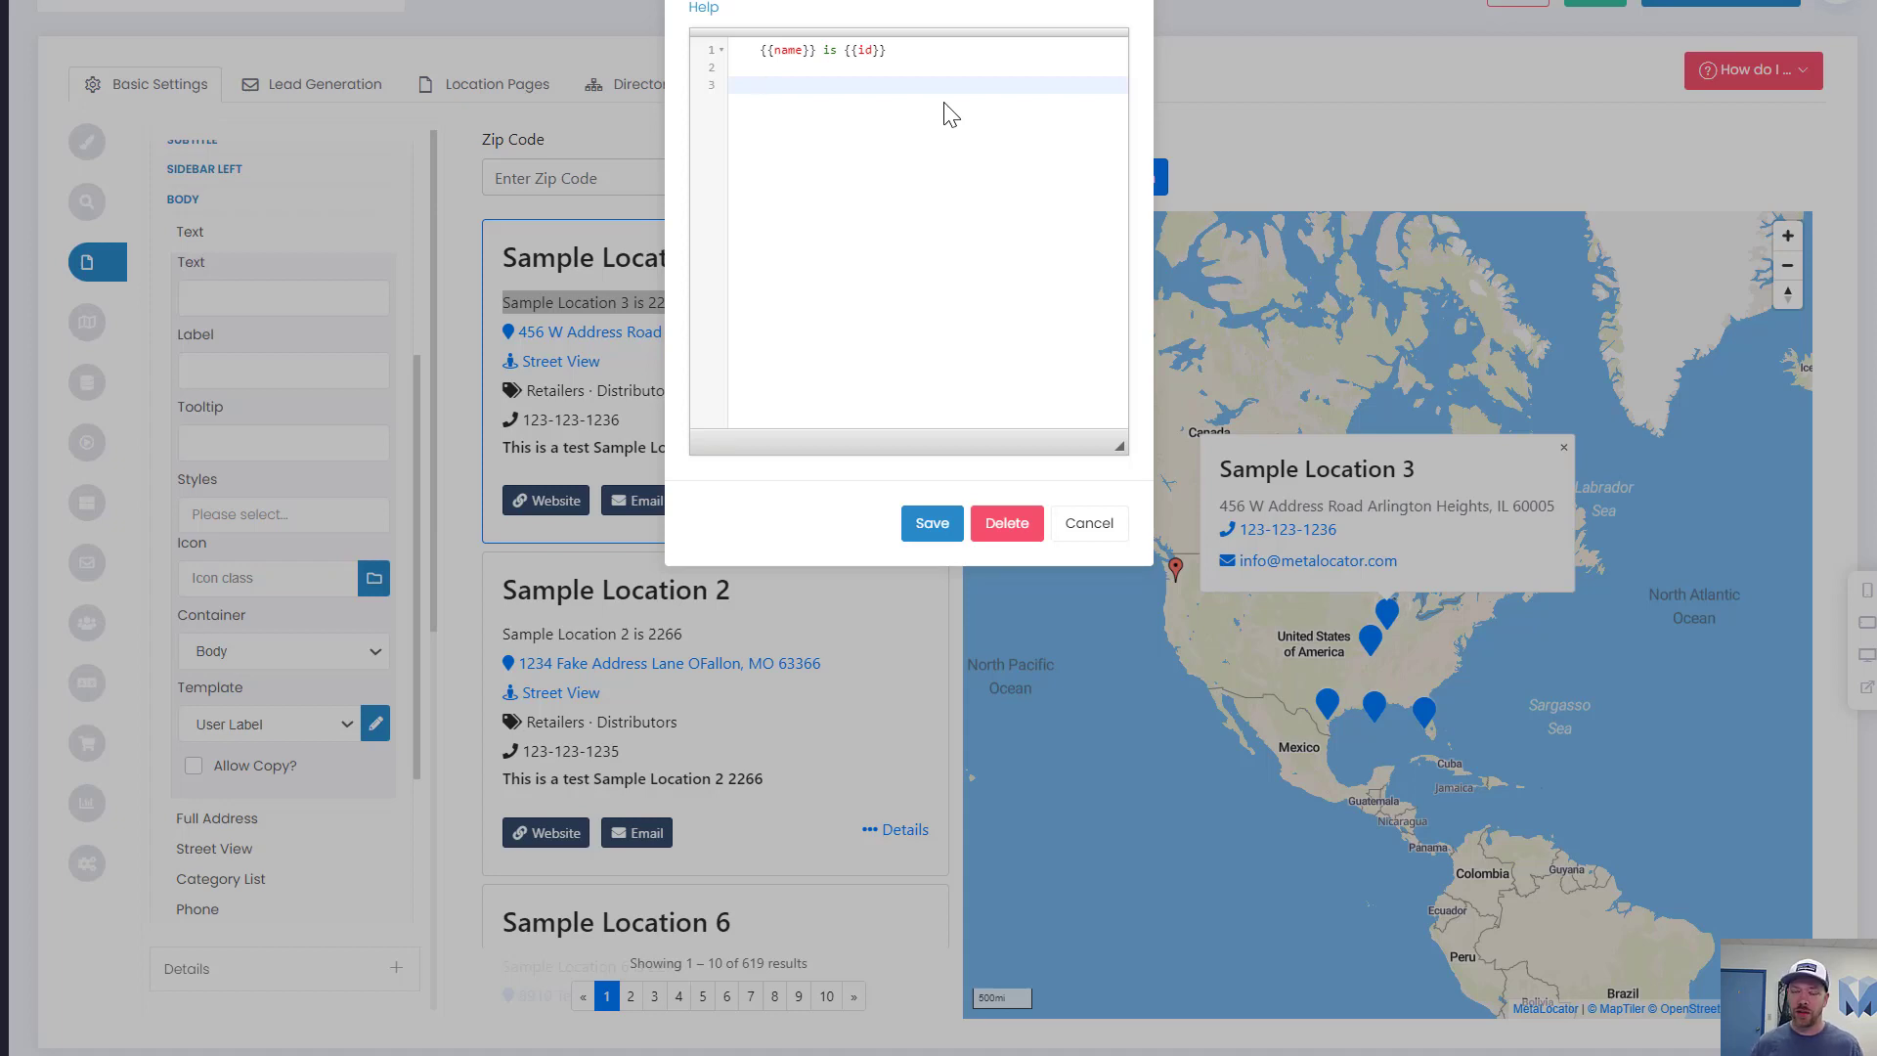
- Try starting an {{#if}} block on the third line, clear it, and save the User Label template
text({{)
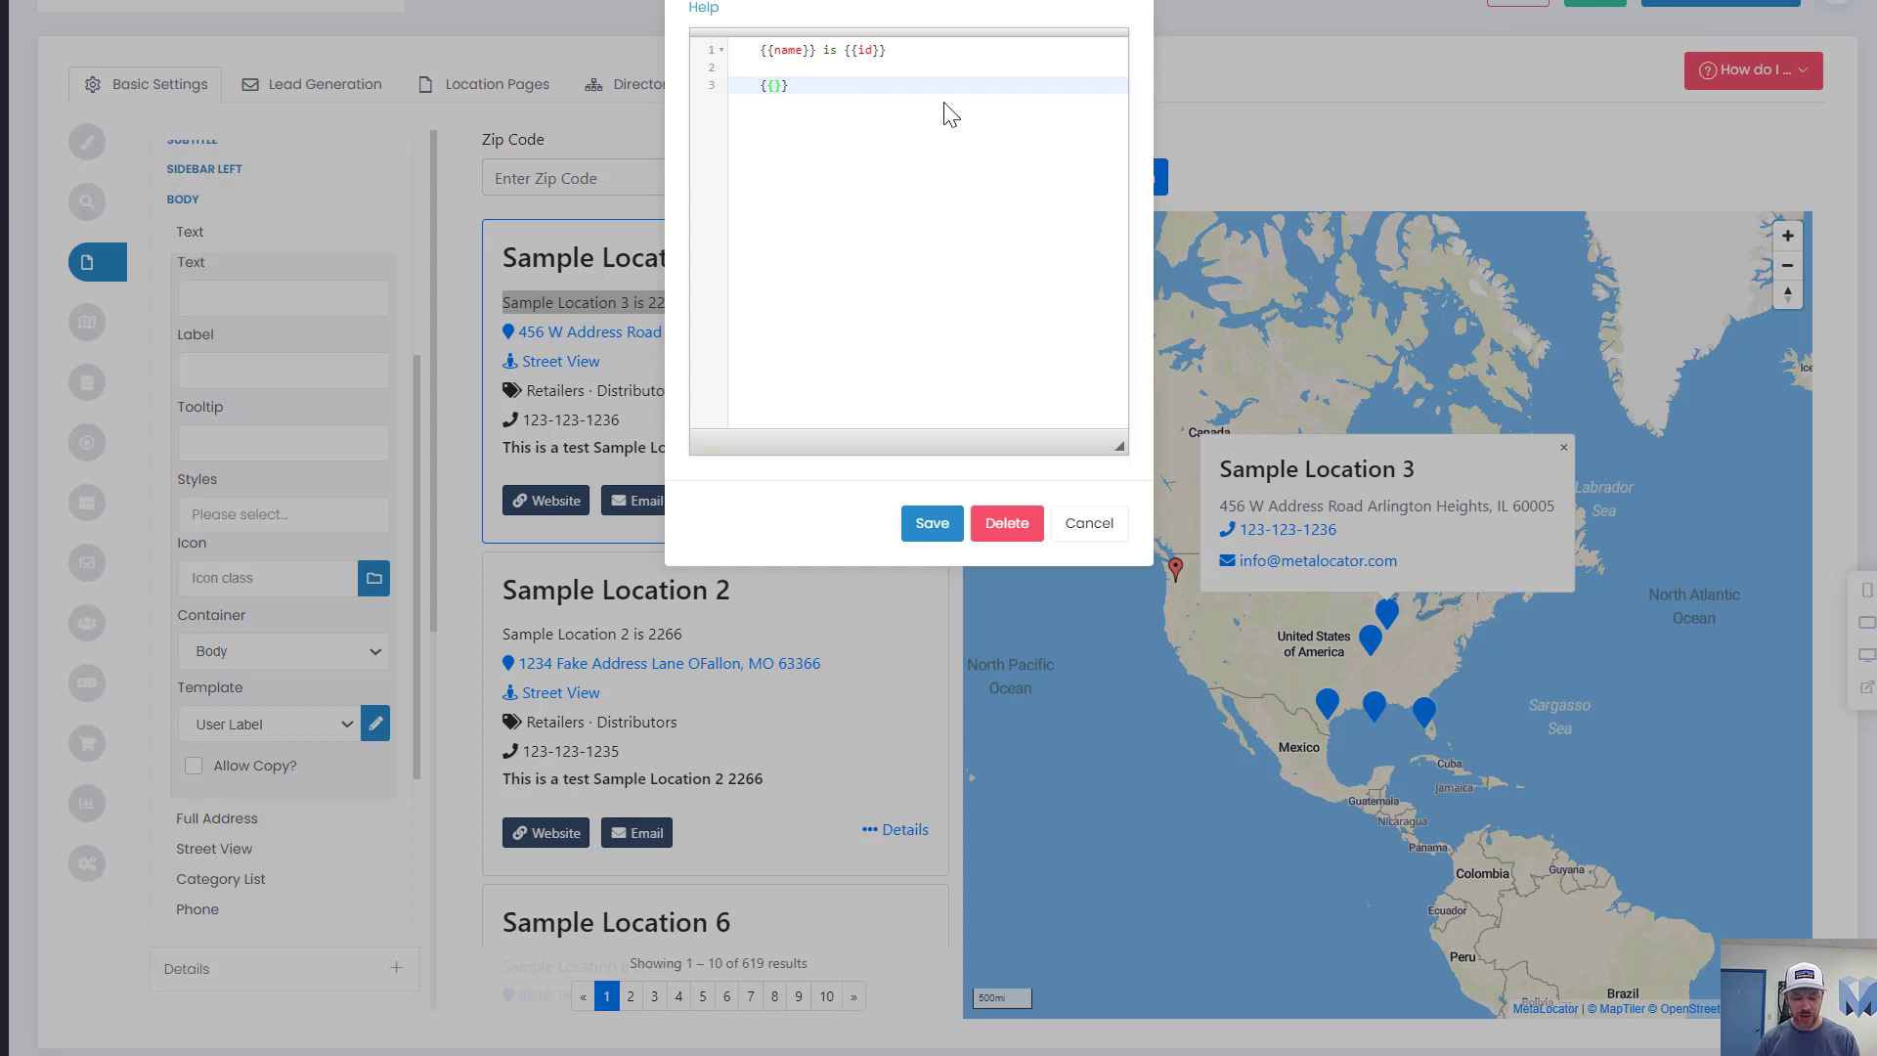
text(#if)
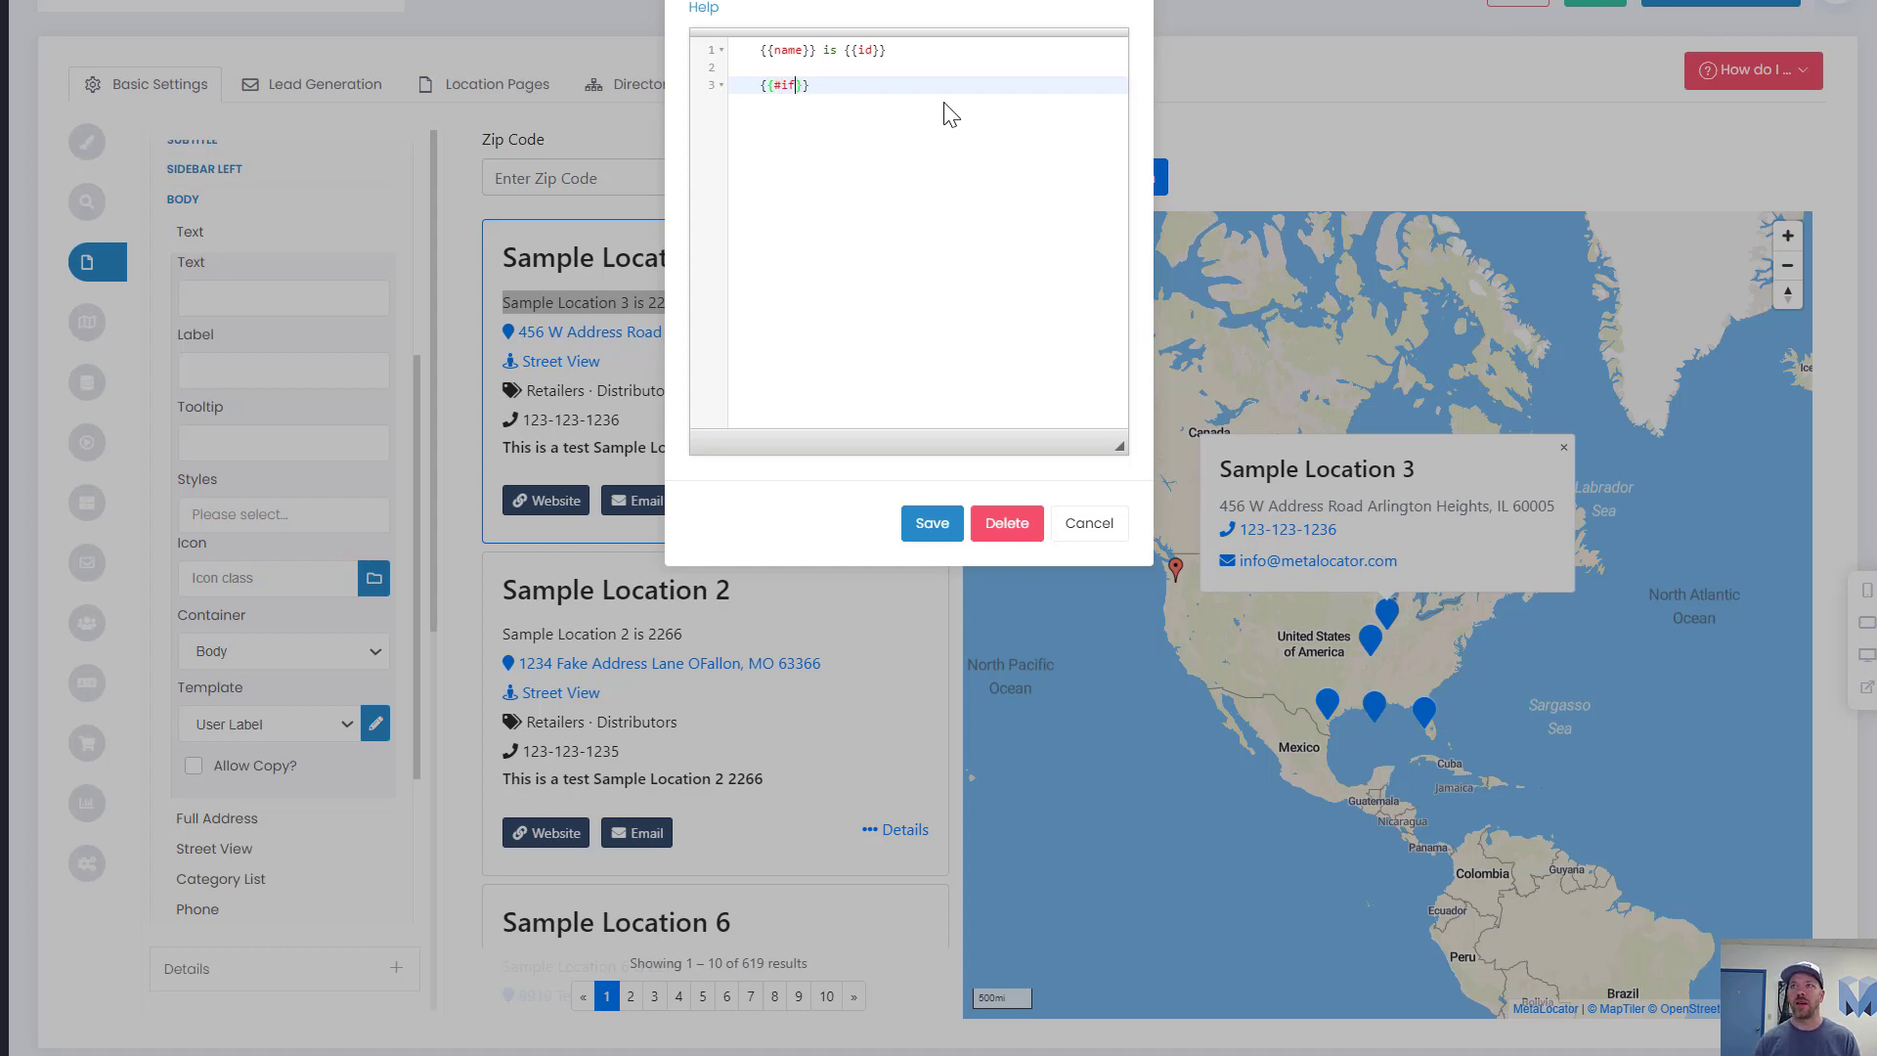
key(End)
key(Left)
key(BackSpace)
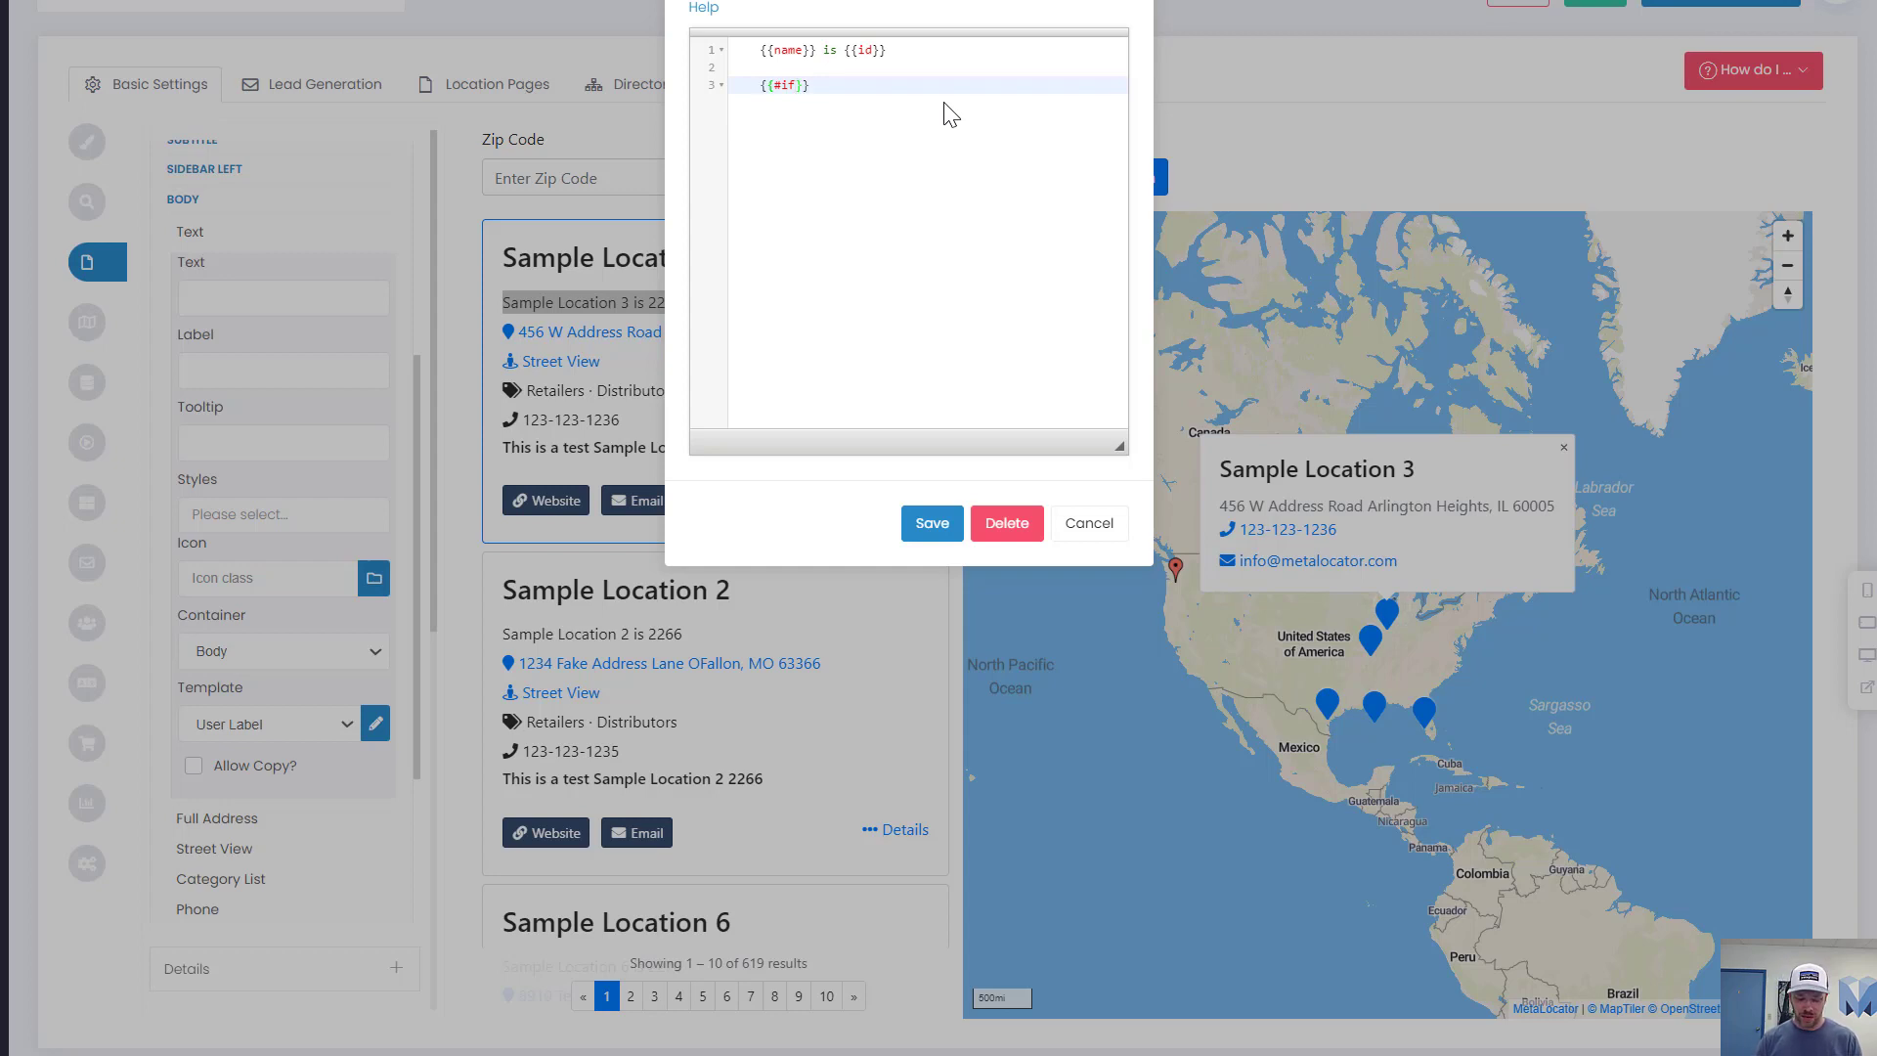
text(_)
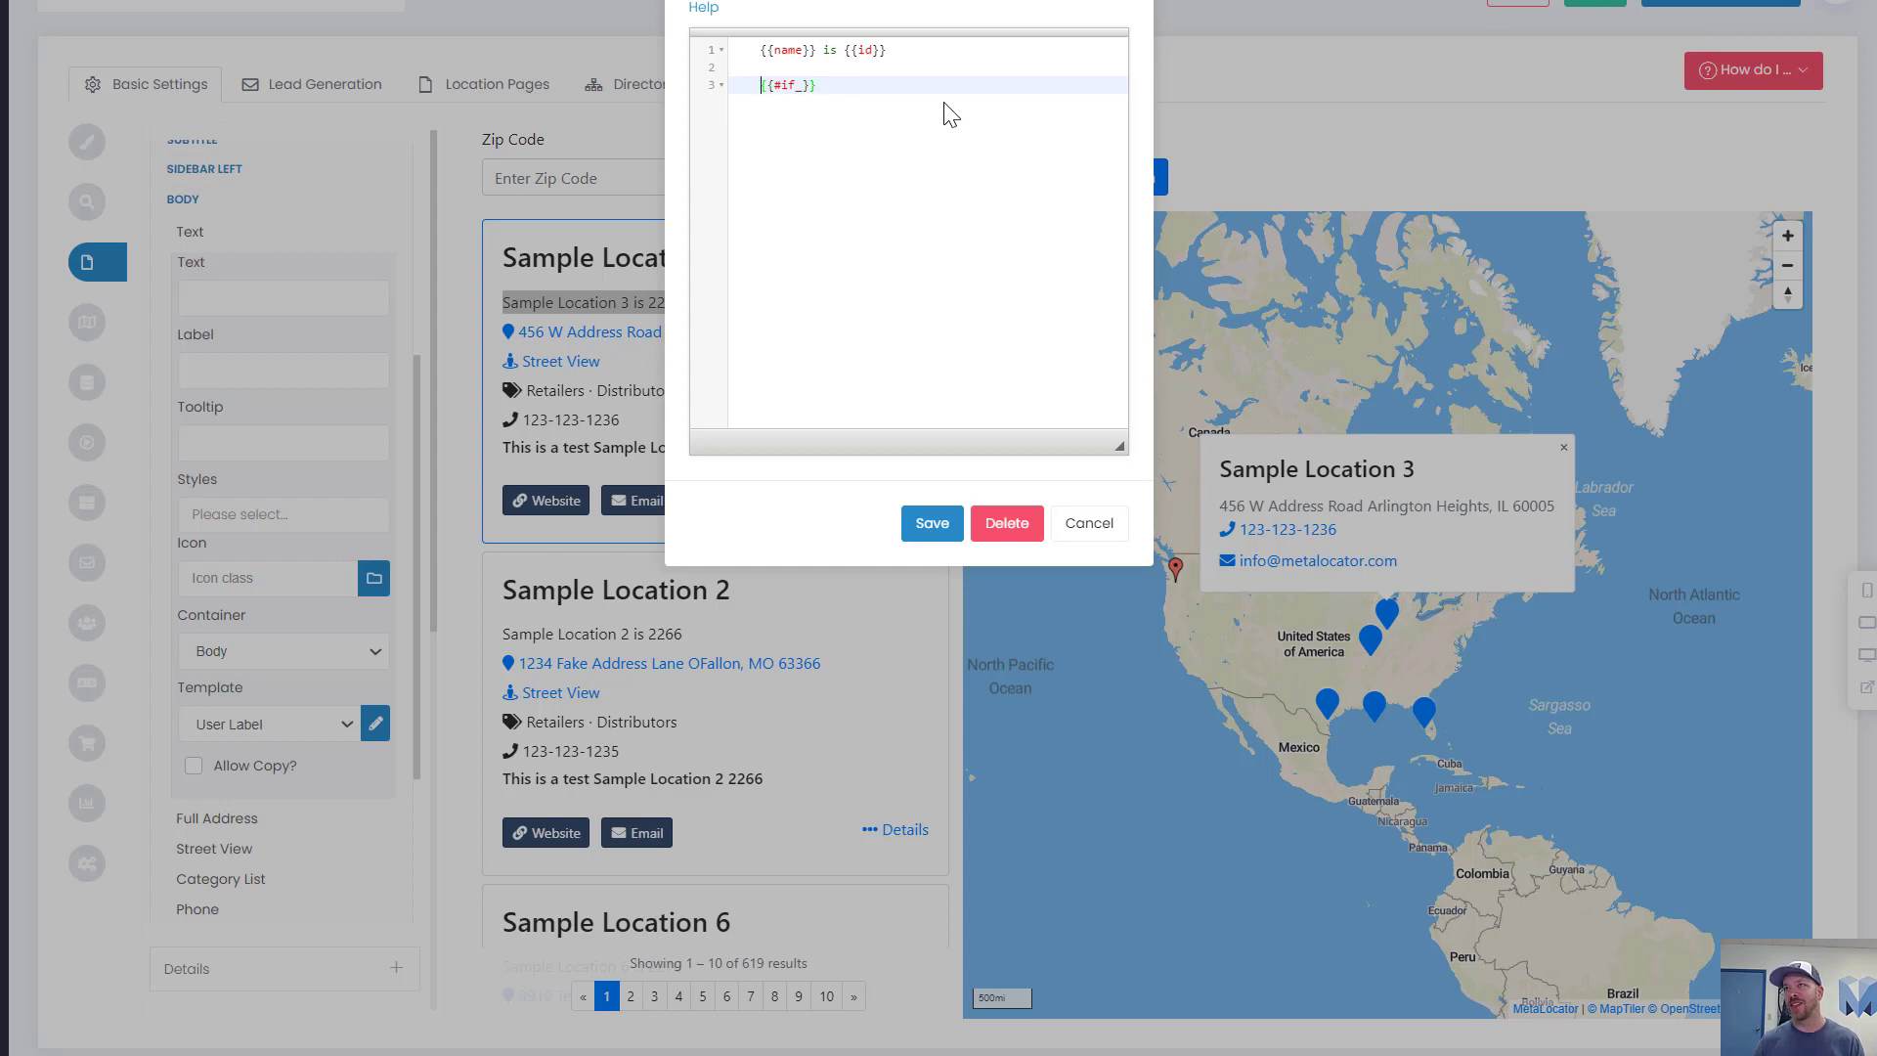
key(shift+Home)
key(BackSpace)
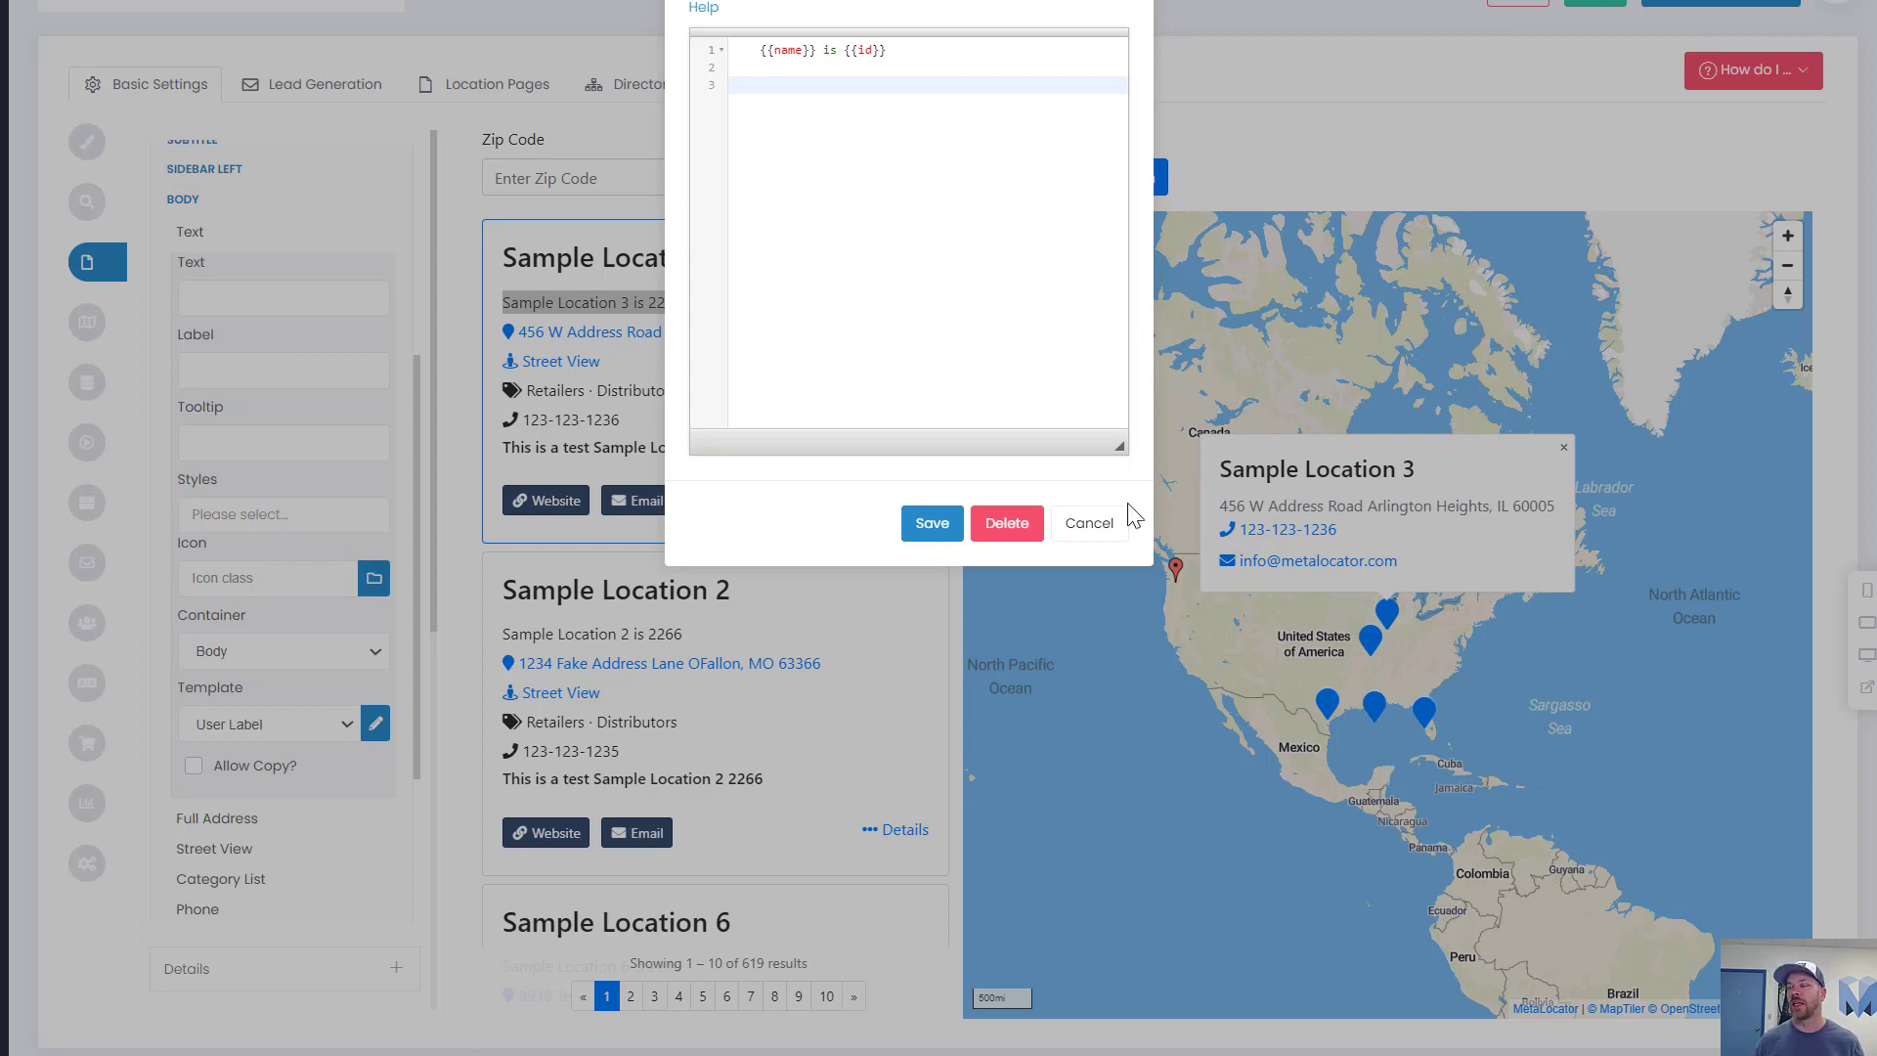
click(931, 523)
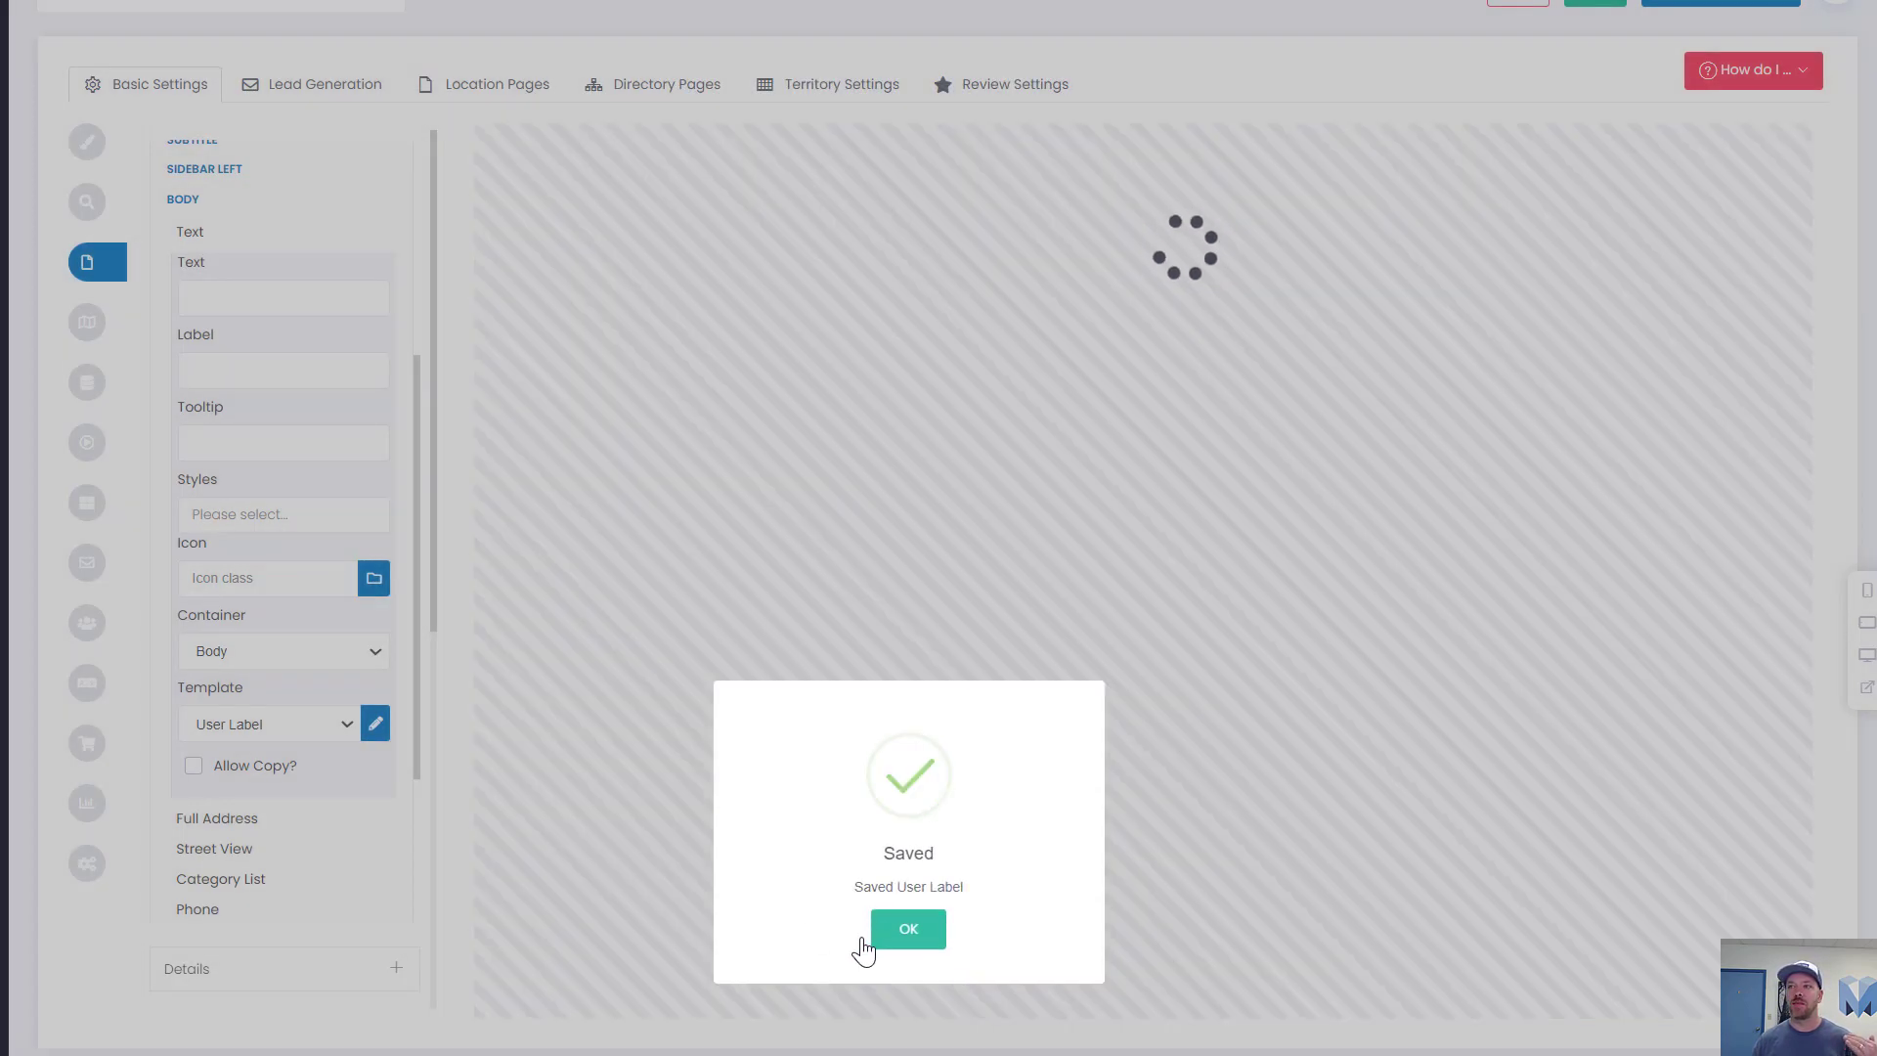
click(866, 937)
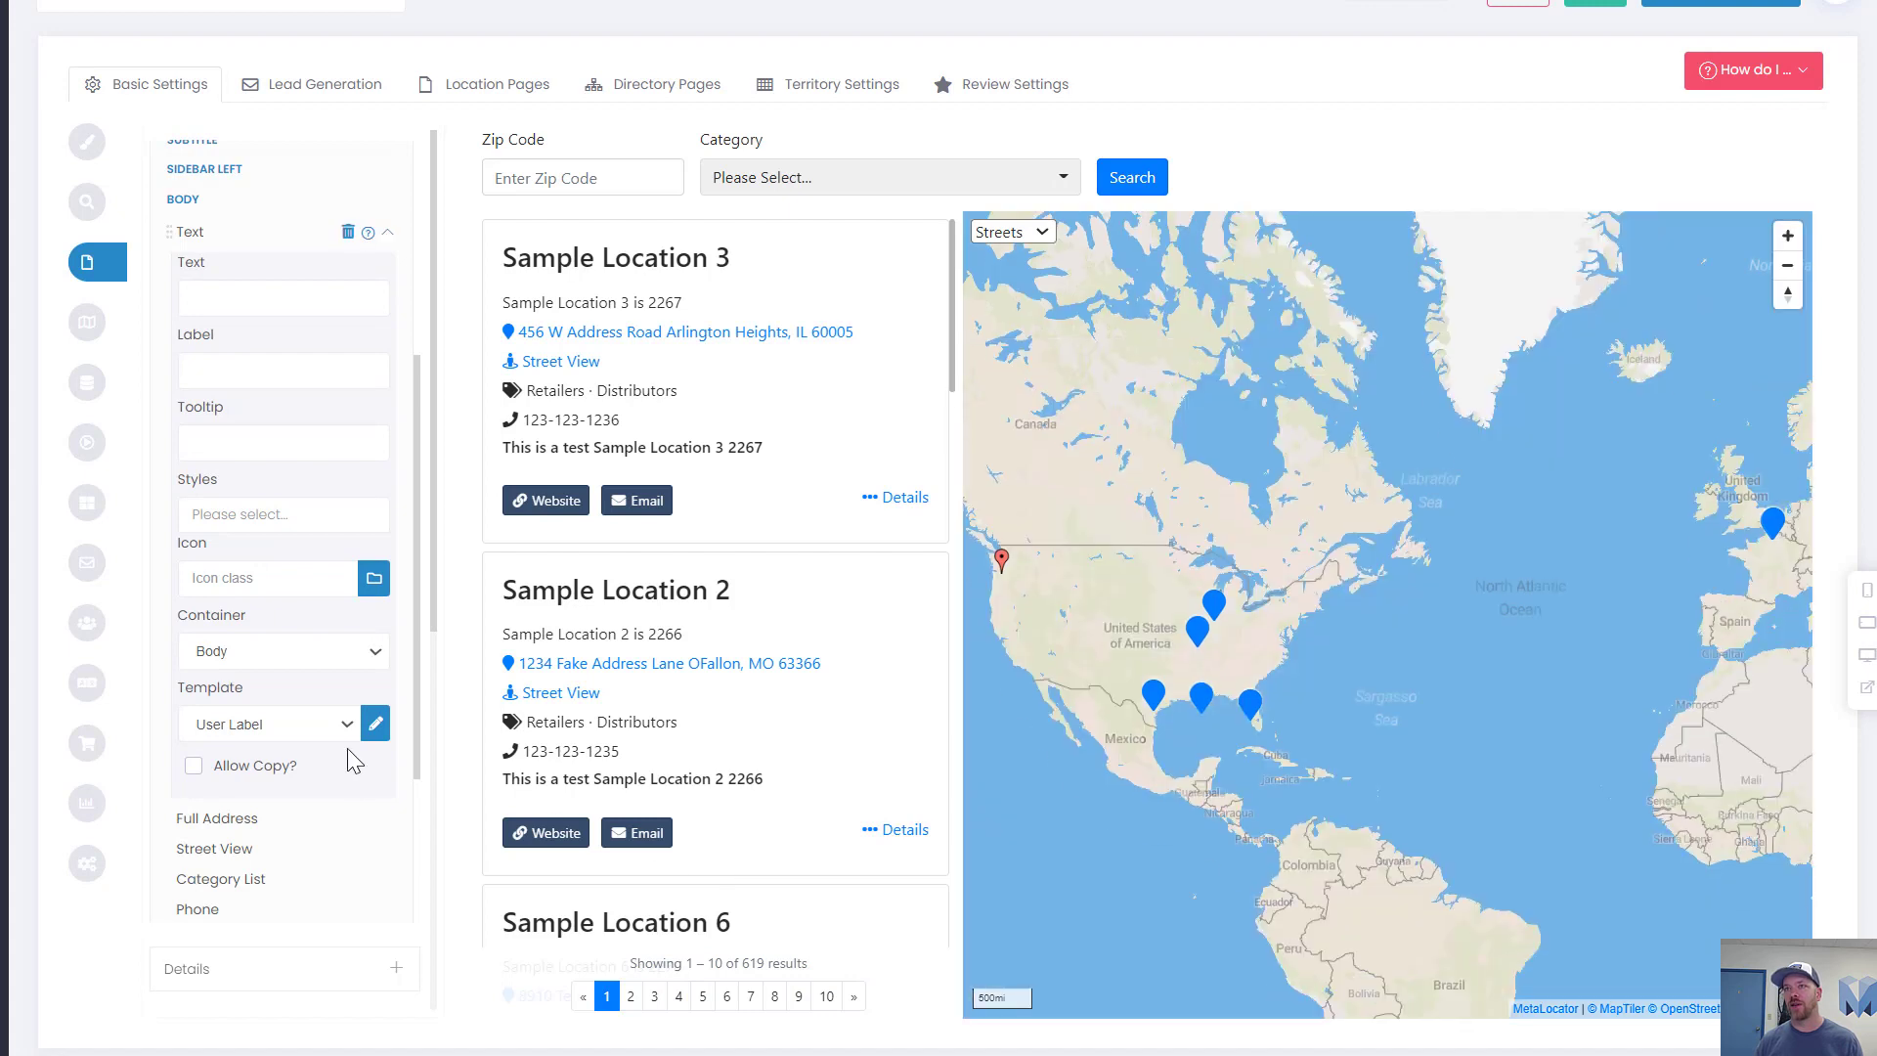
- Collapse the Text field's settings and move the field from the Body container to the Links container
scroll(348, 748, up, 4)
click(387, 631)
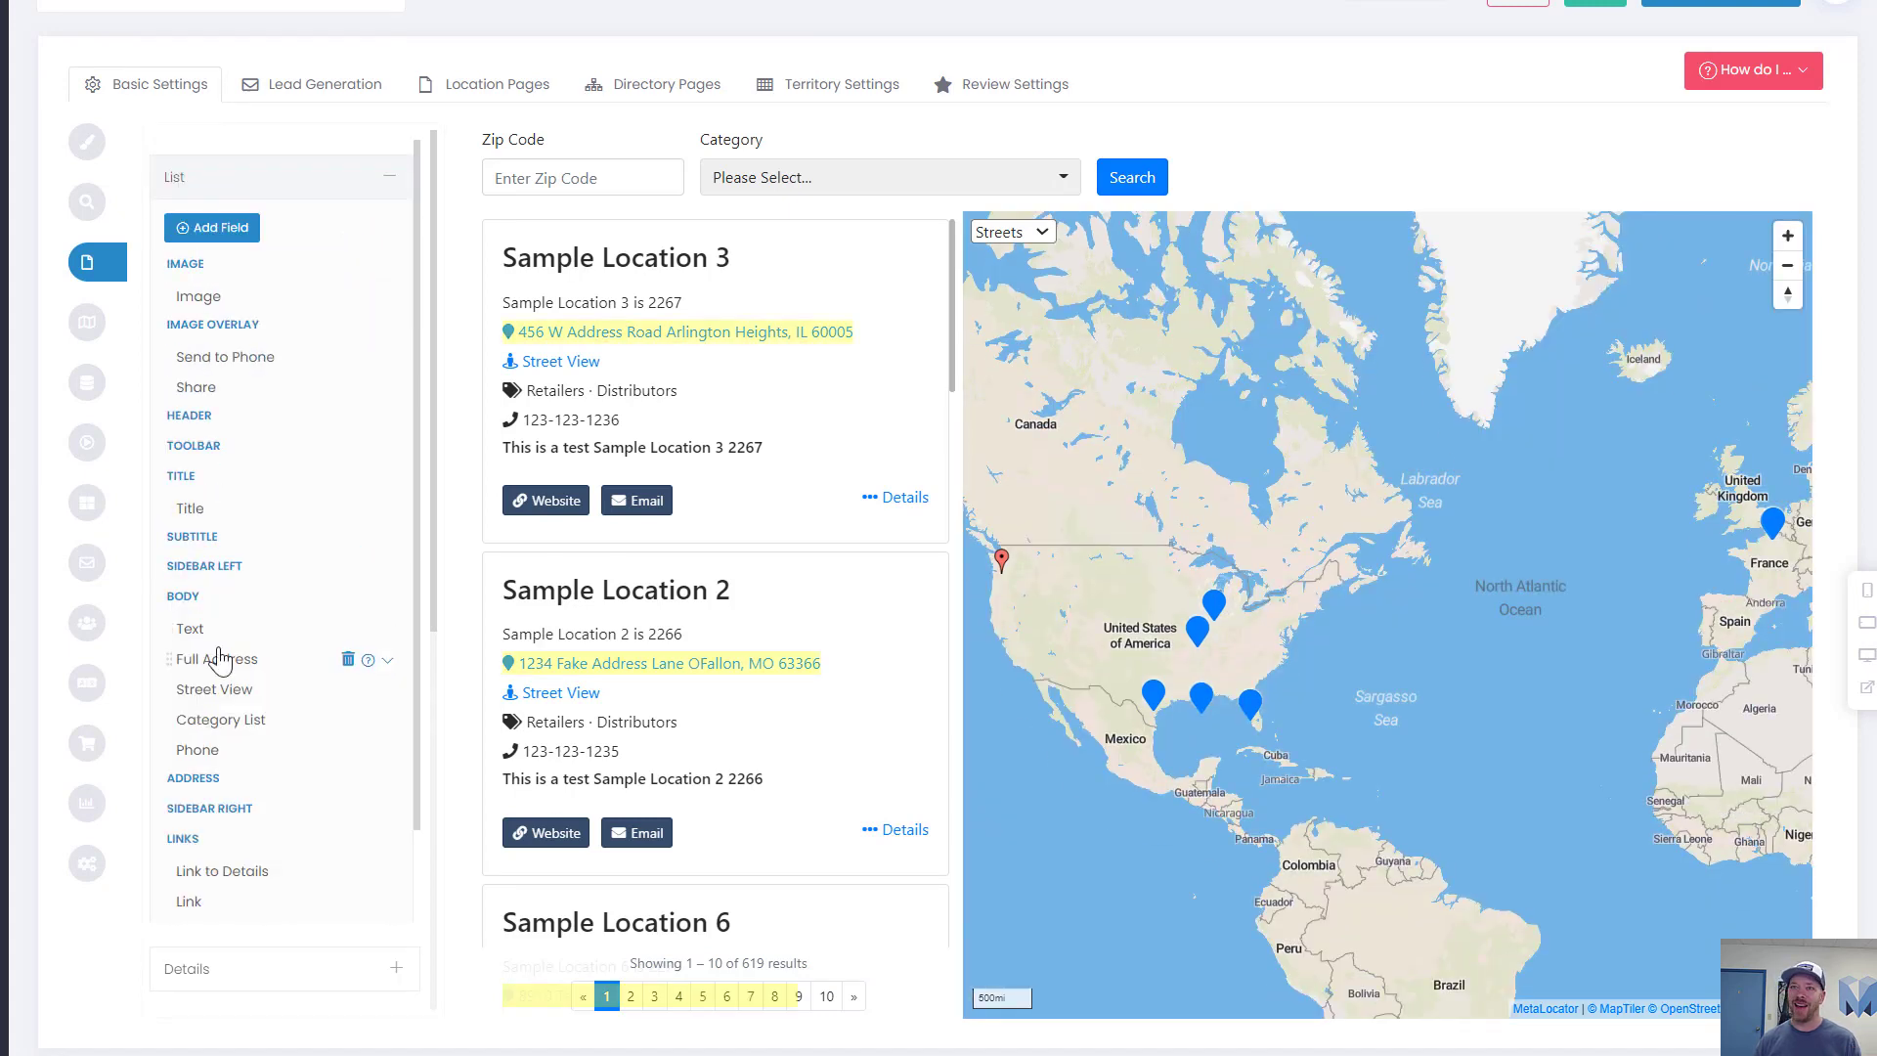
drag(207, 637, 234, 825)
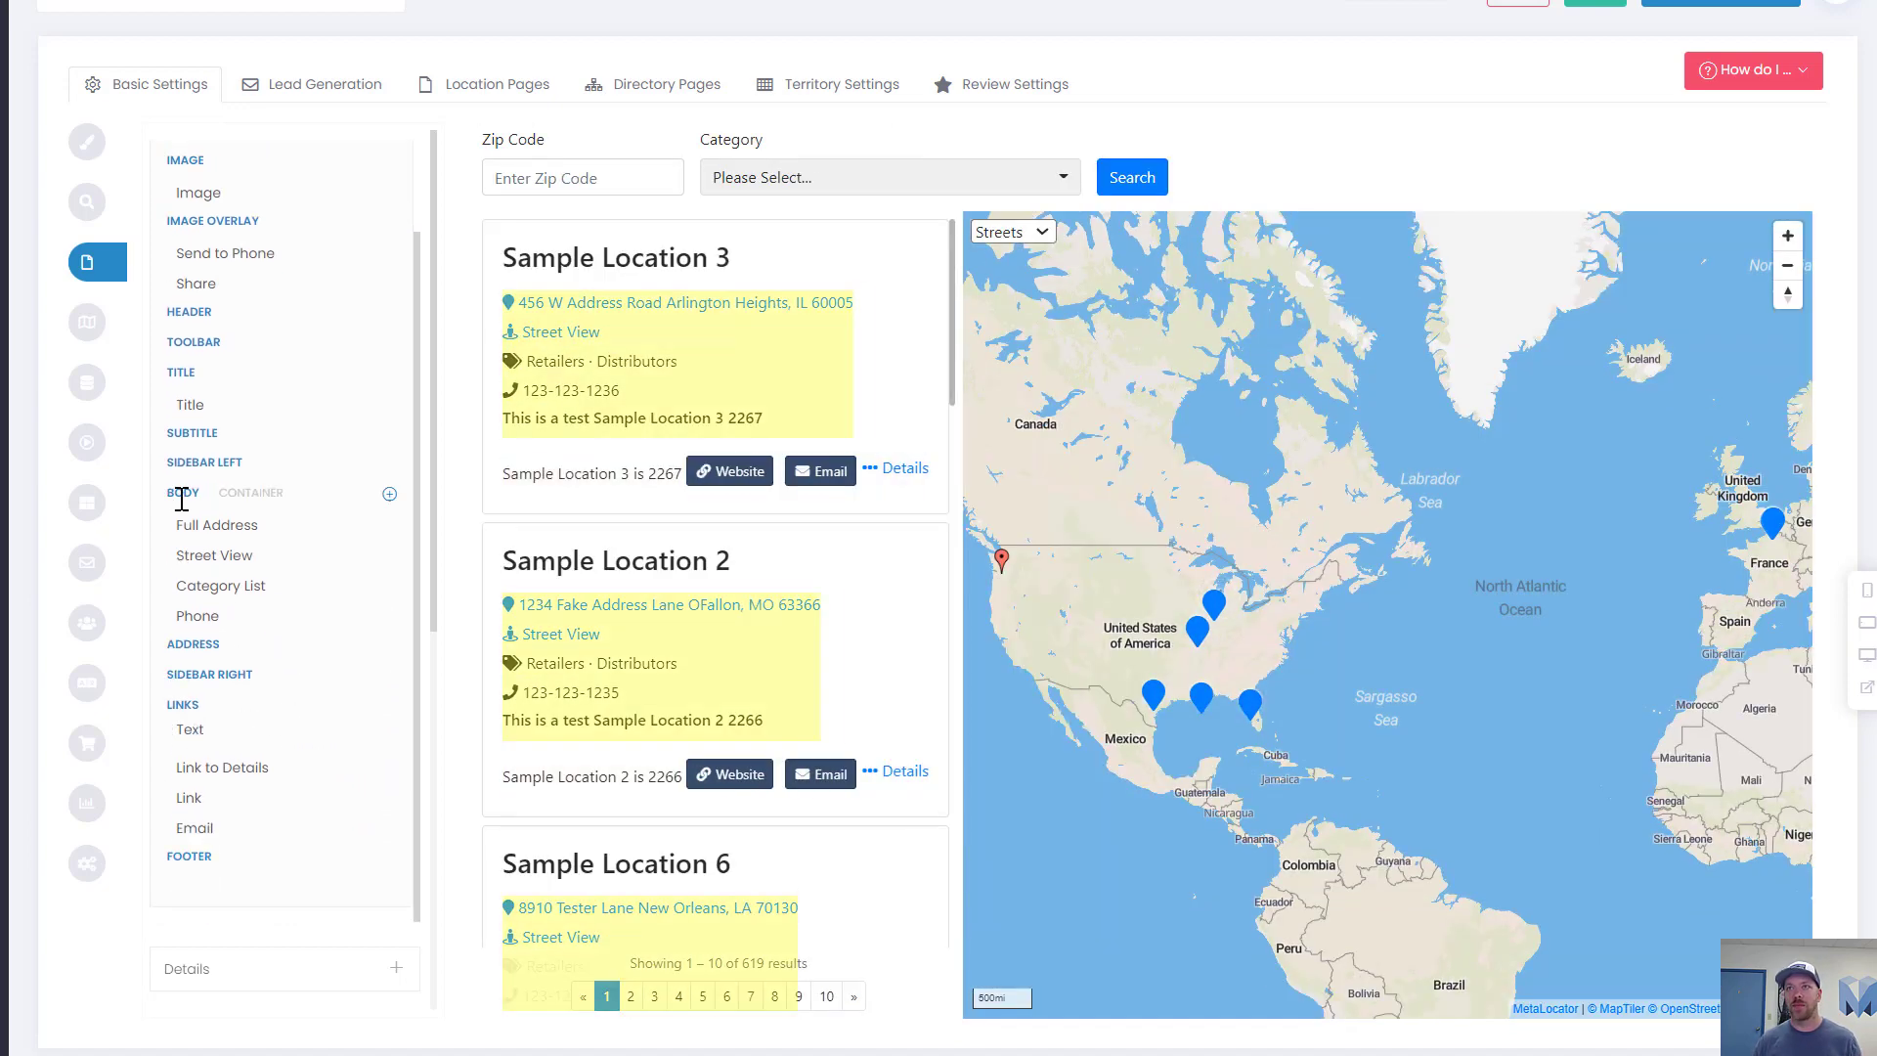
- Add another Text field to the Body container, then expand and collapse its settings
click(211, 226)
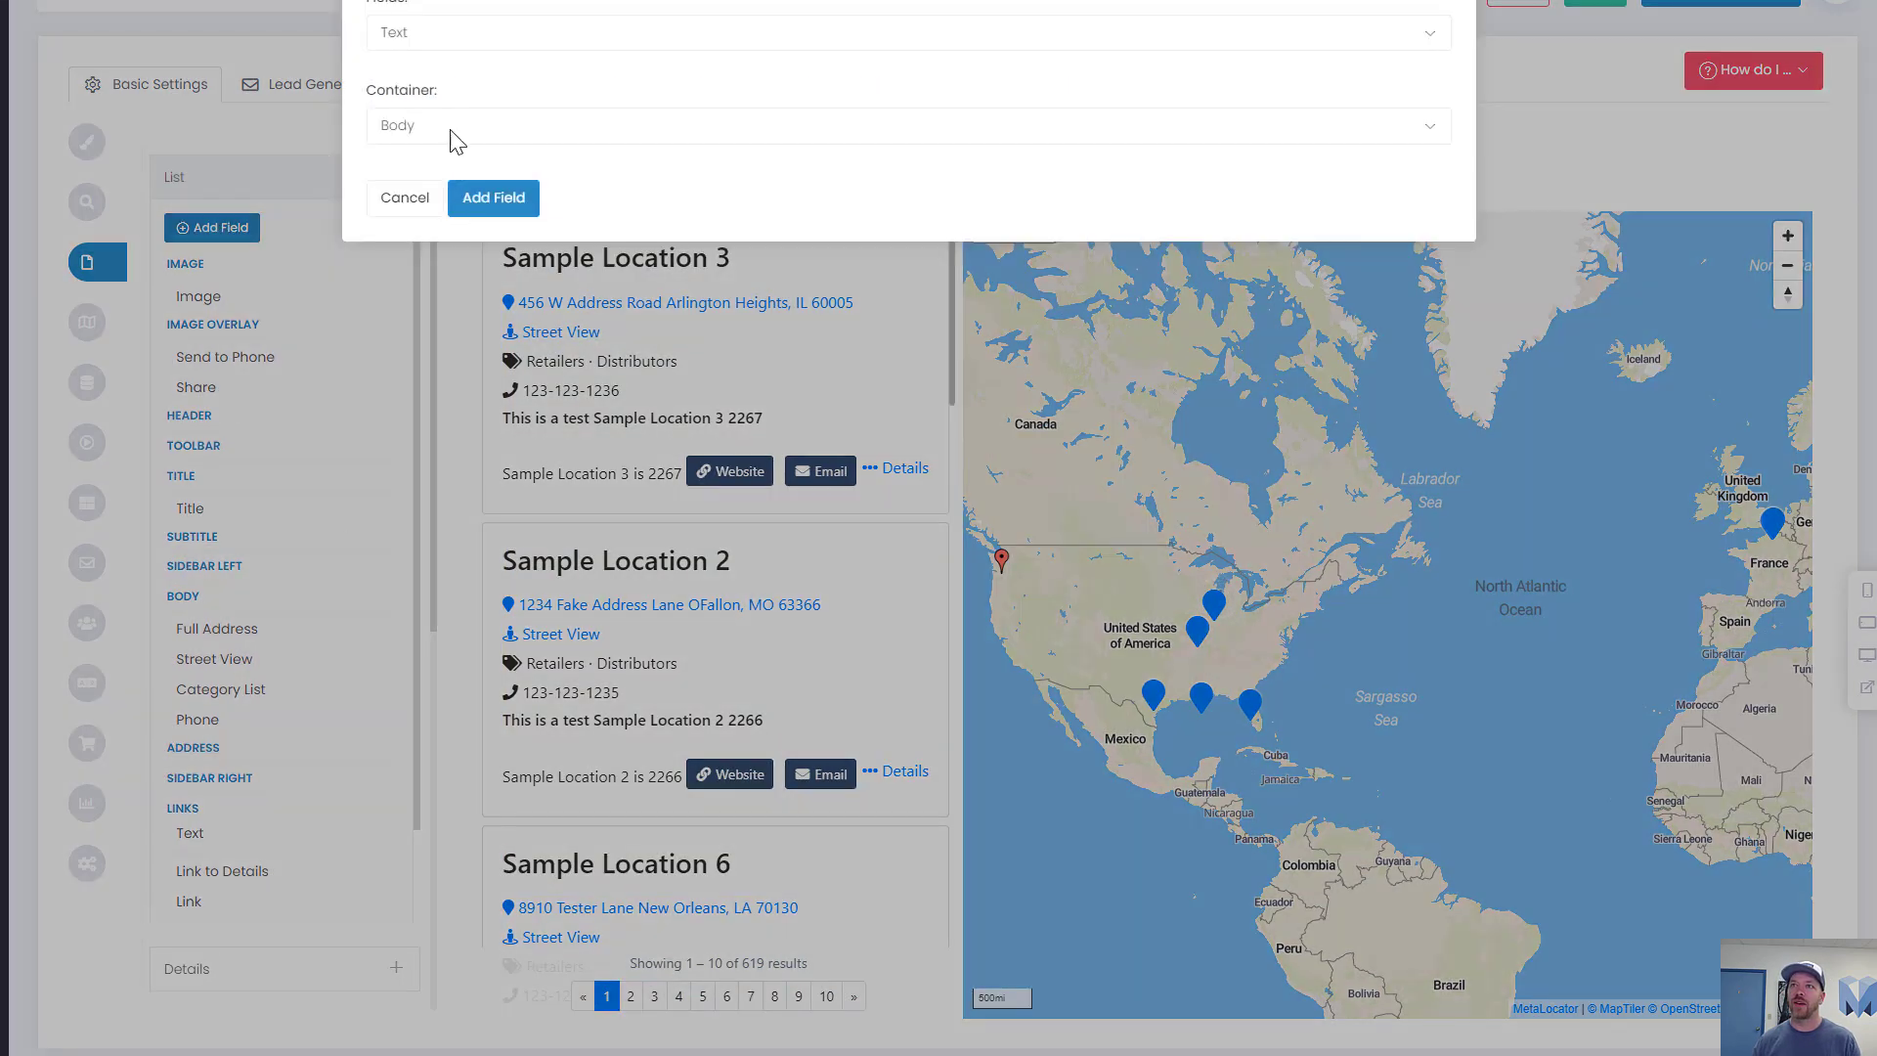
click(494, 198)
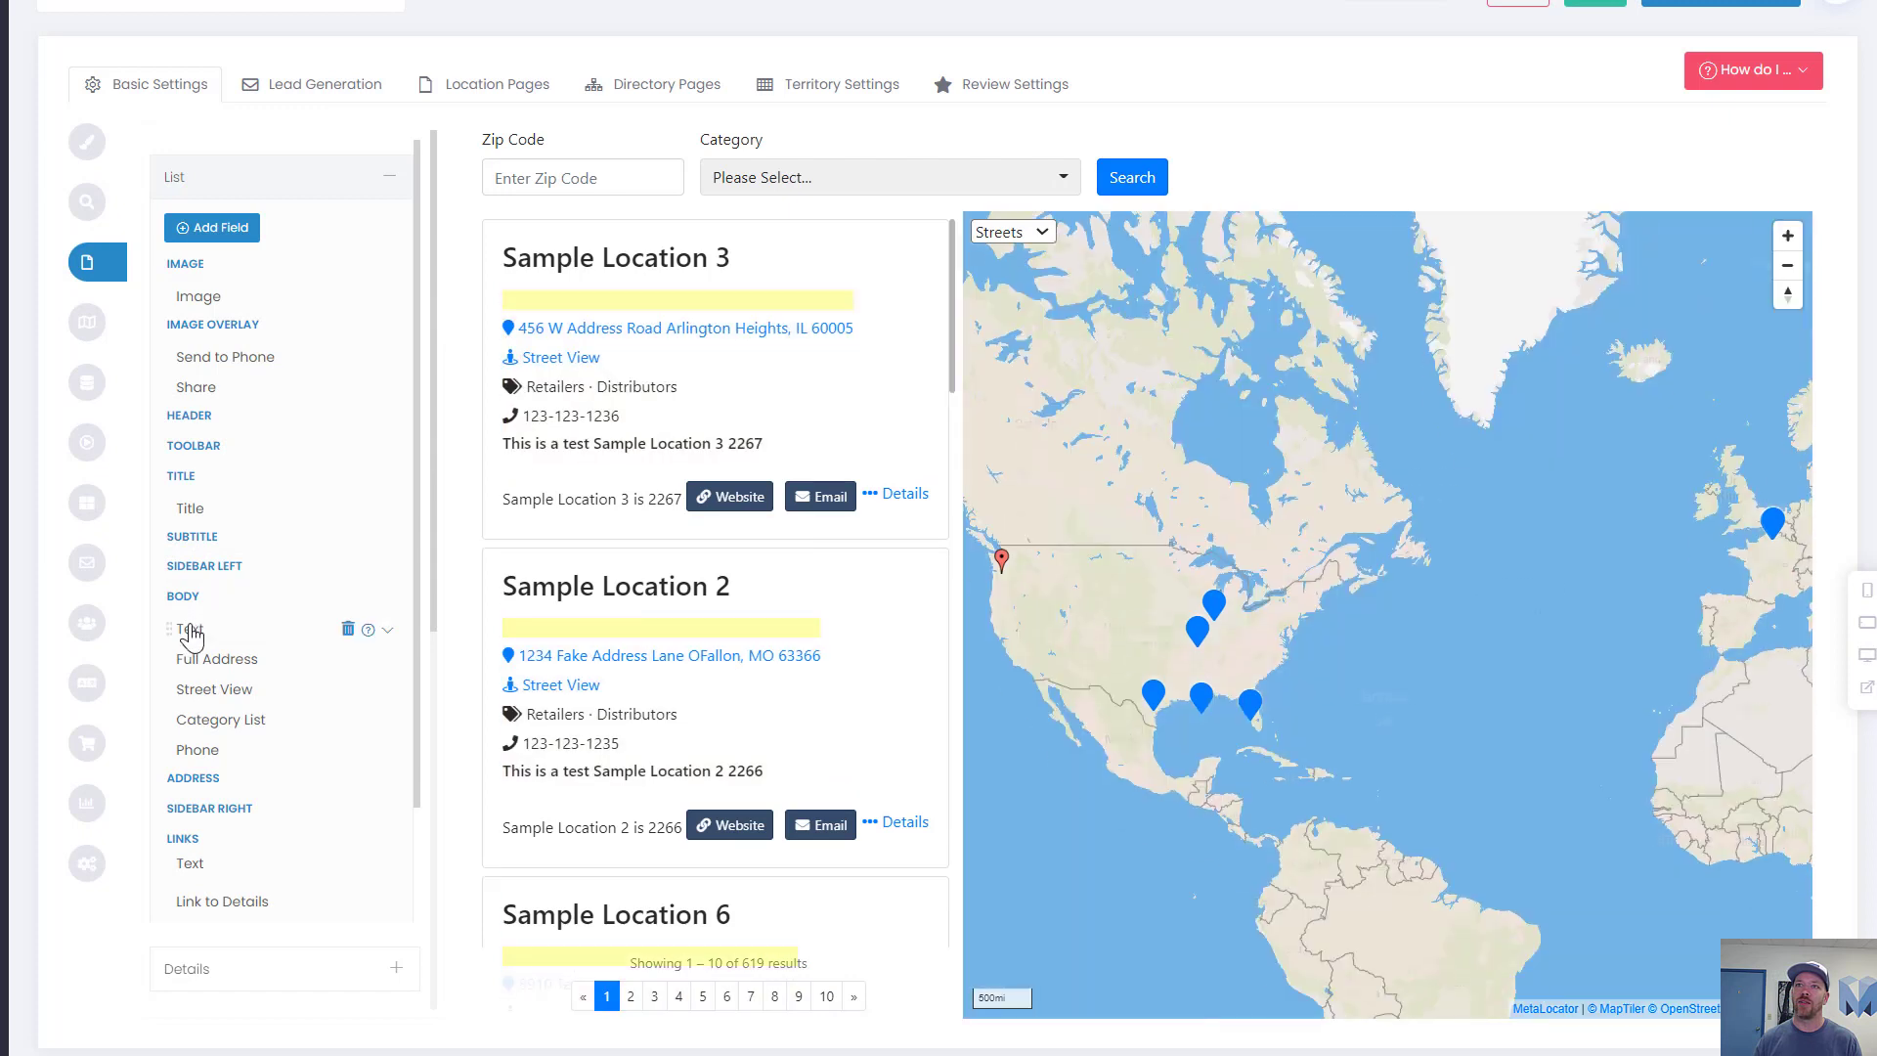
click(192, 633)
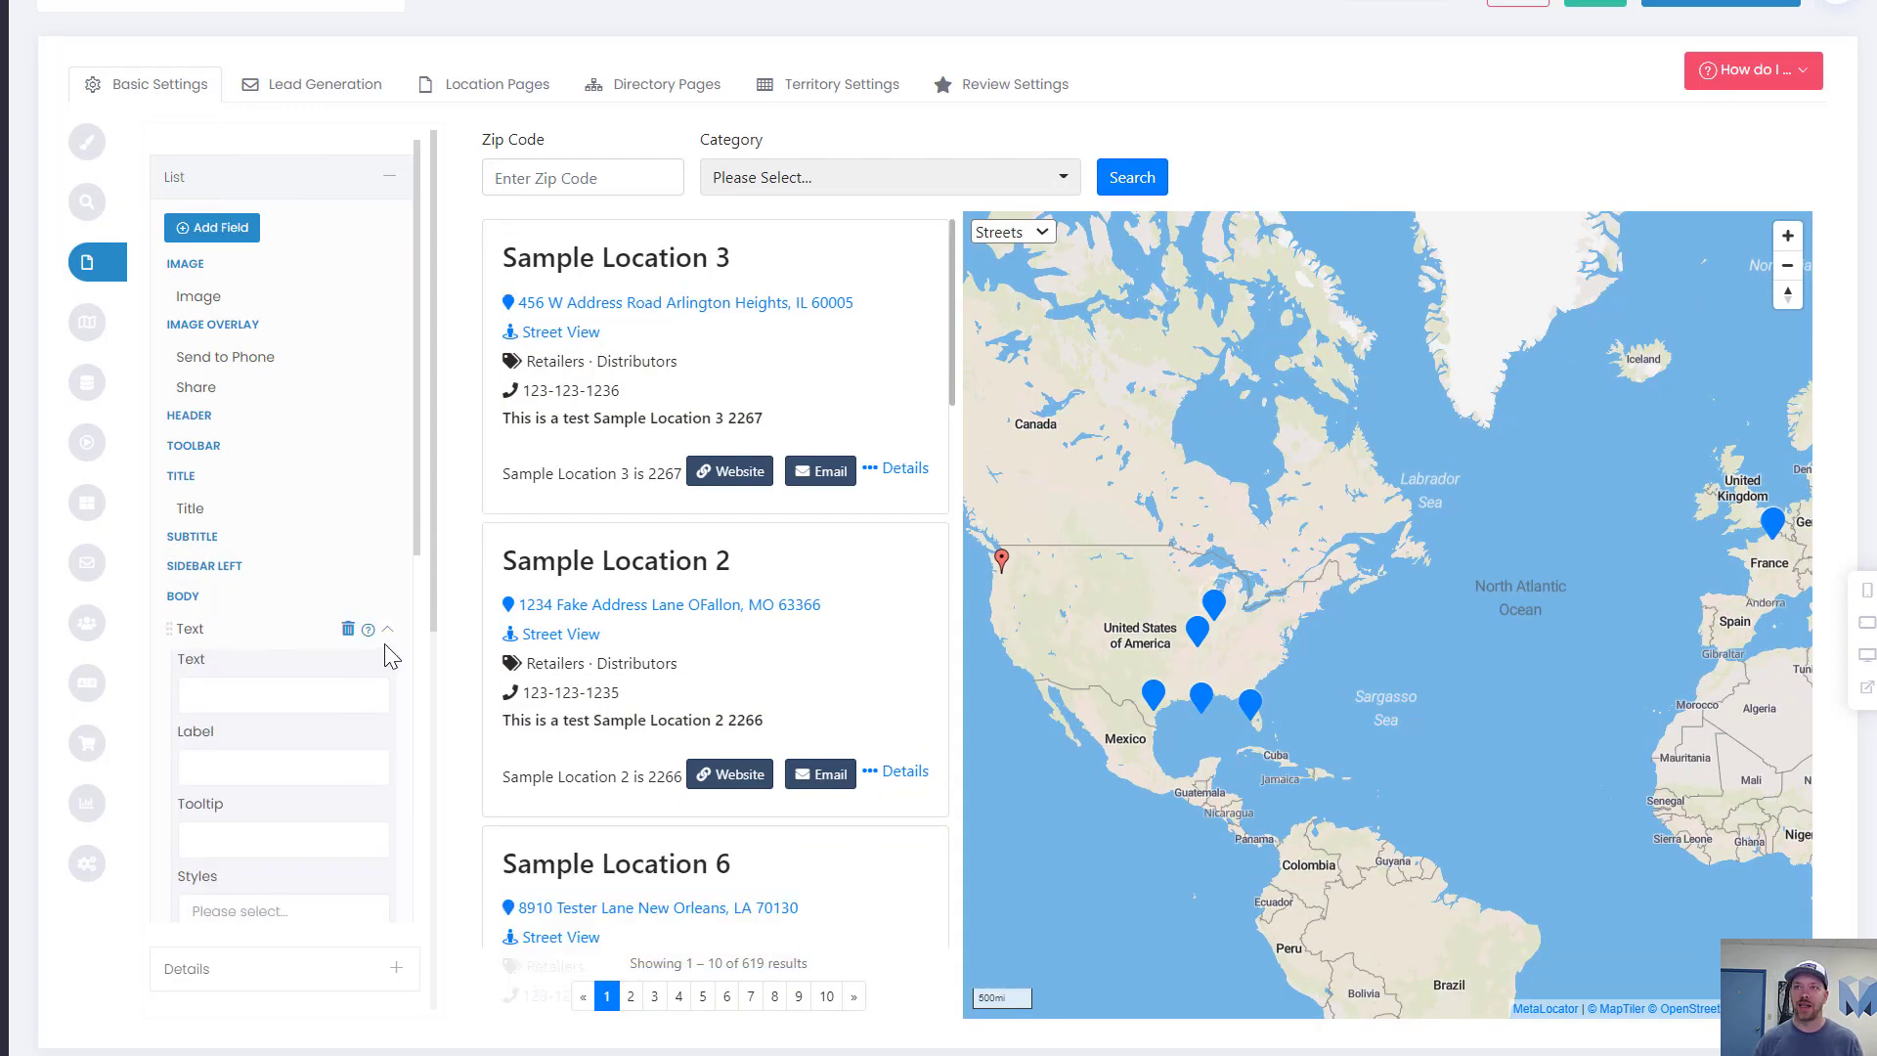
click(327, 658)
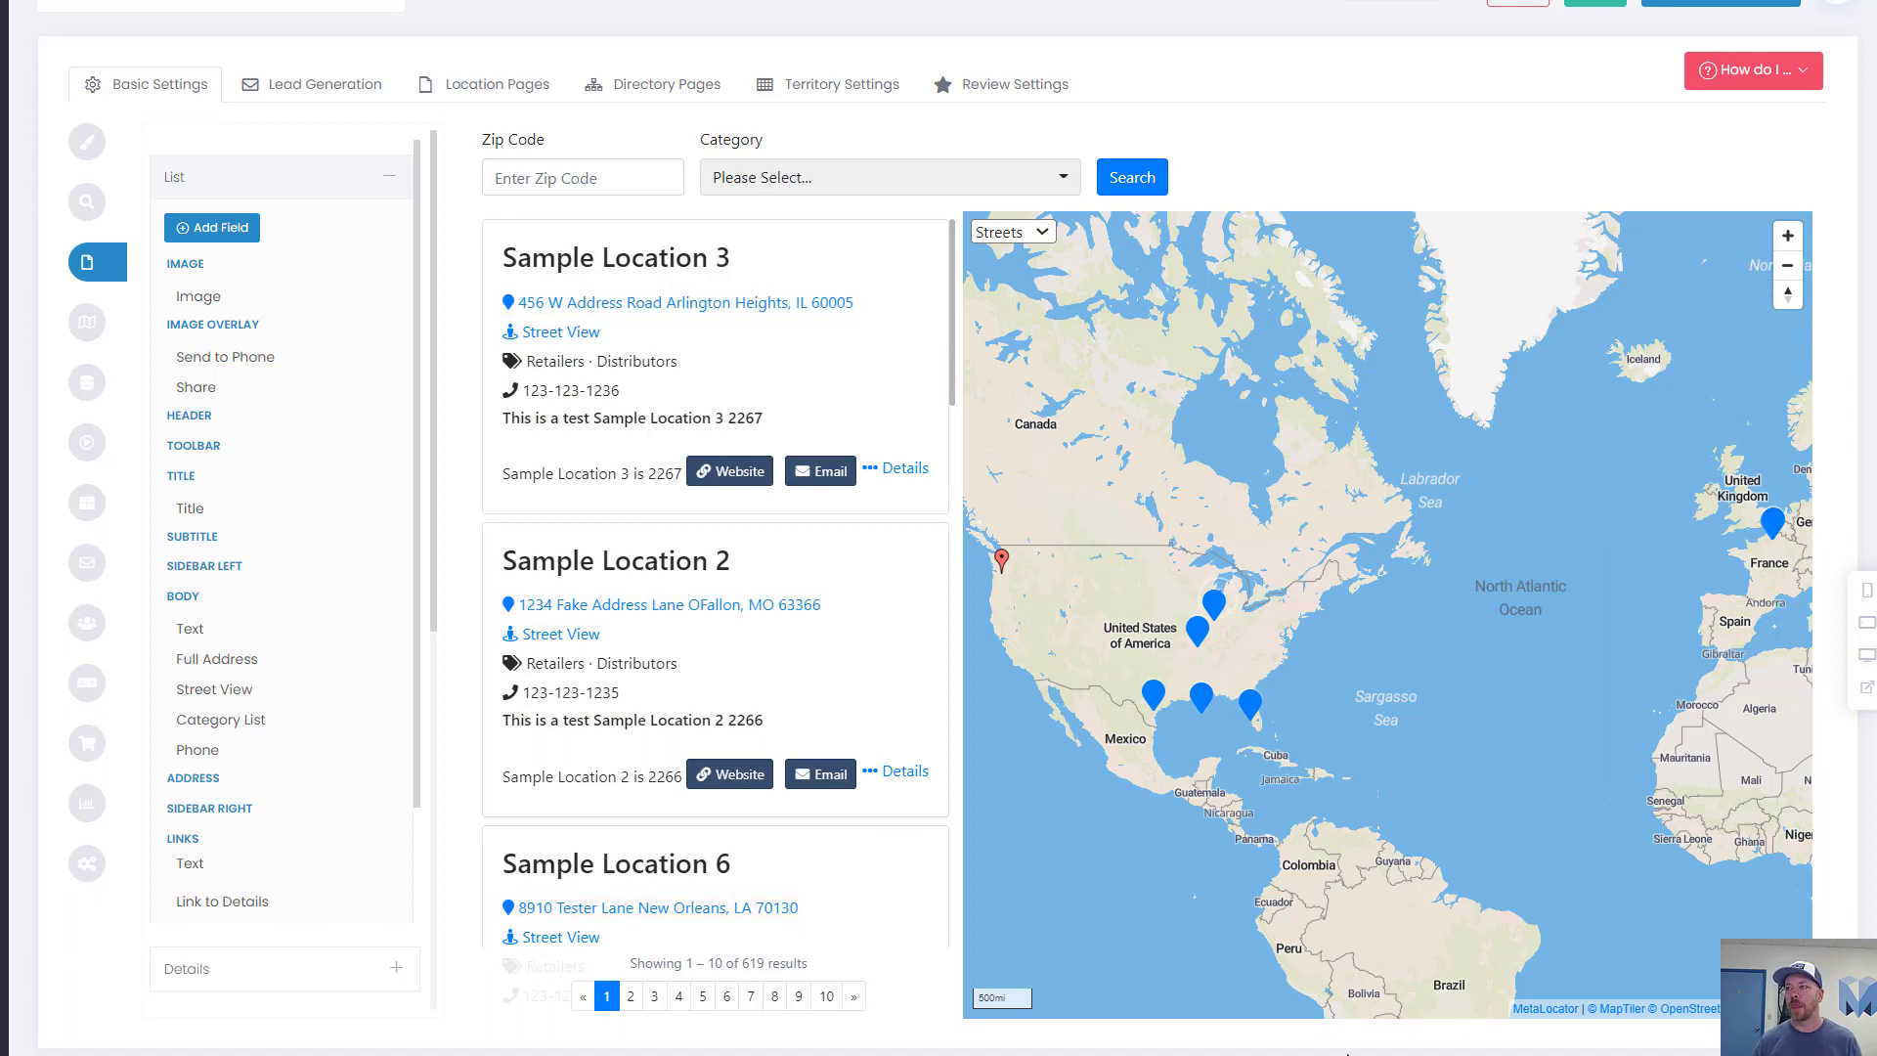